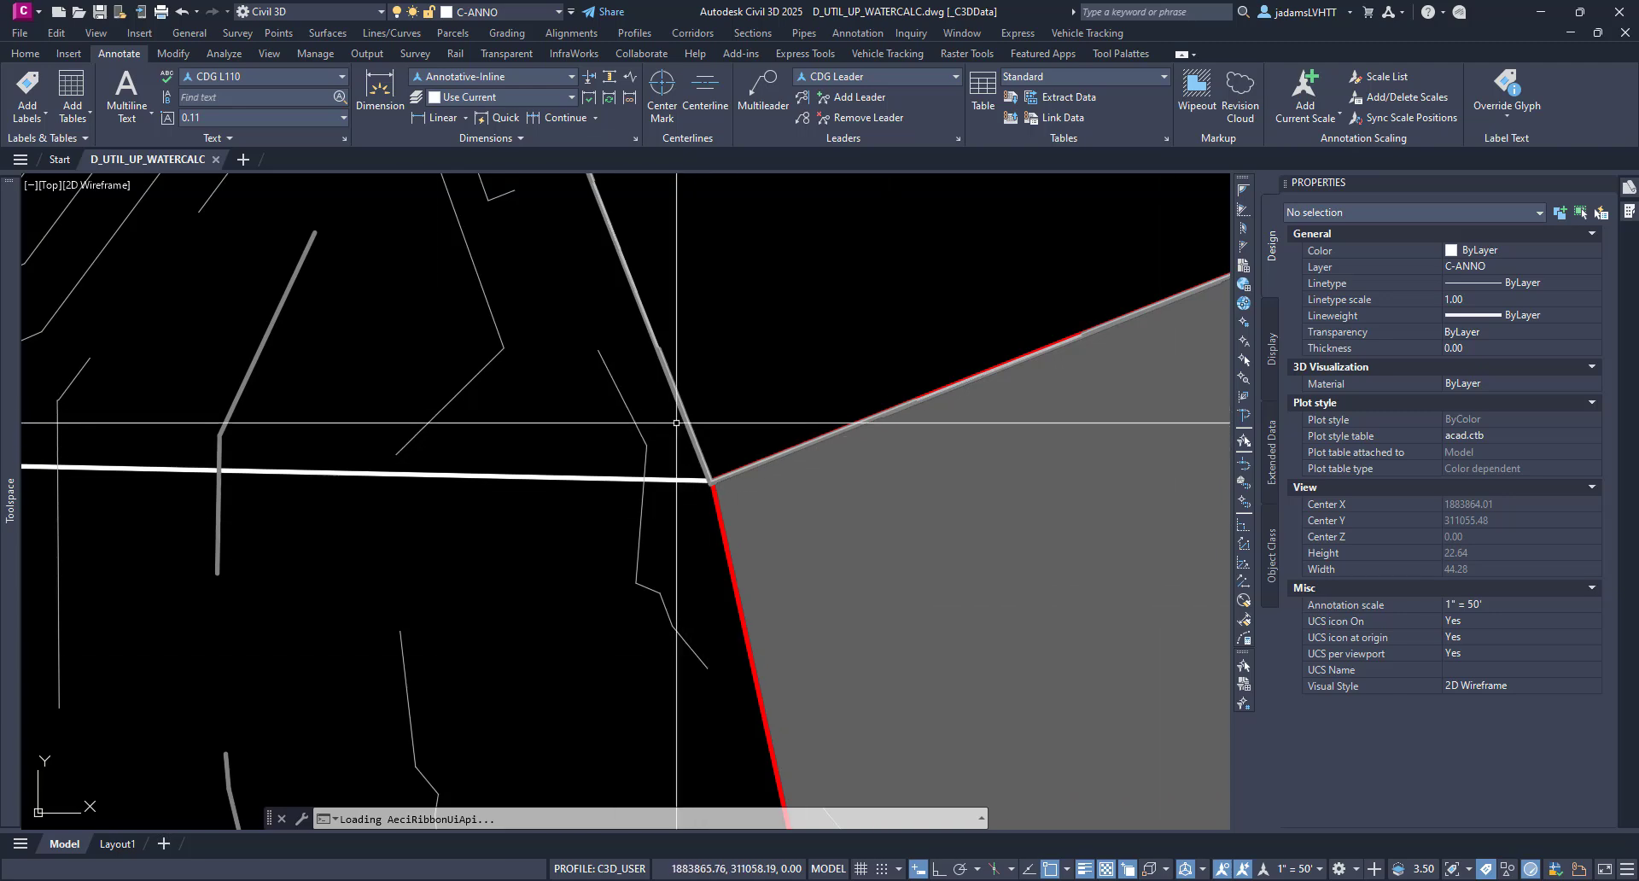
- Zoom and pan to center the corner where the two wall lines meet
{"action": "scroll", "coordinate": [546, 427], "scroll_direction": "up", "scroll_amount": 15}
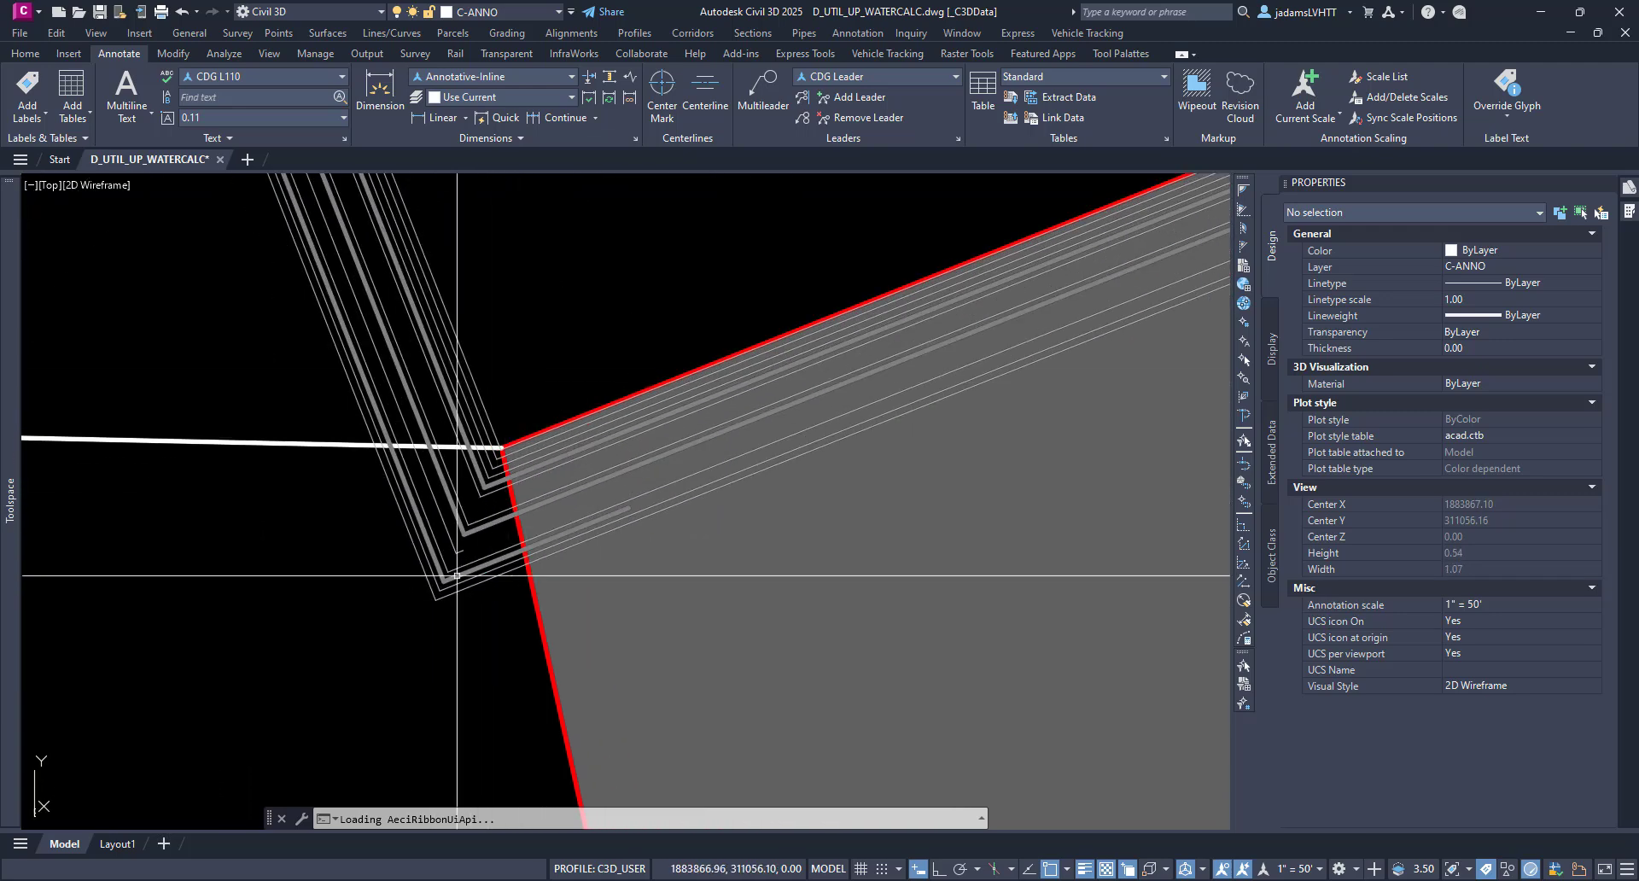
{"action": "scroll", "coordinate": [487, 565], "scroll_direction": "down", "scroll_amount": 12}
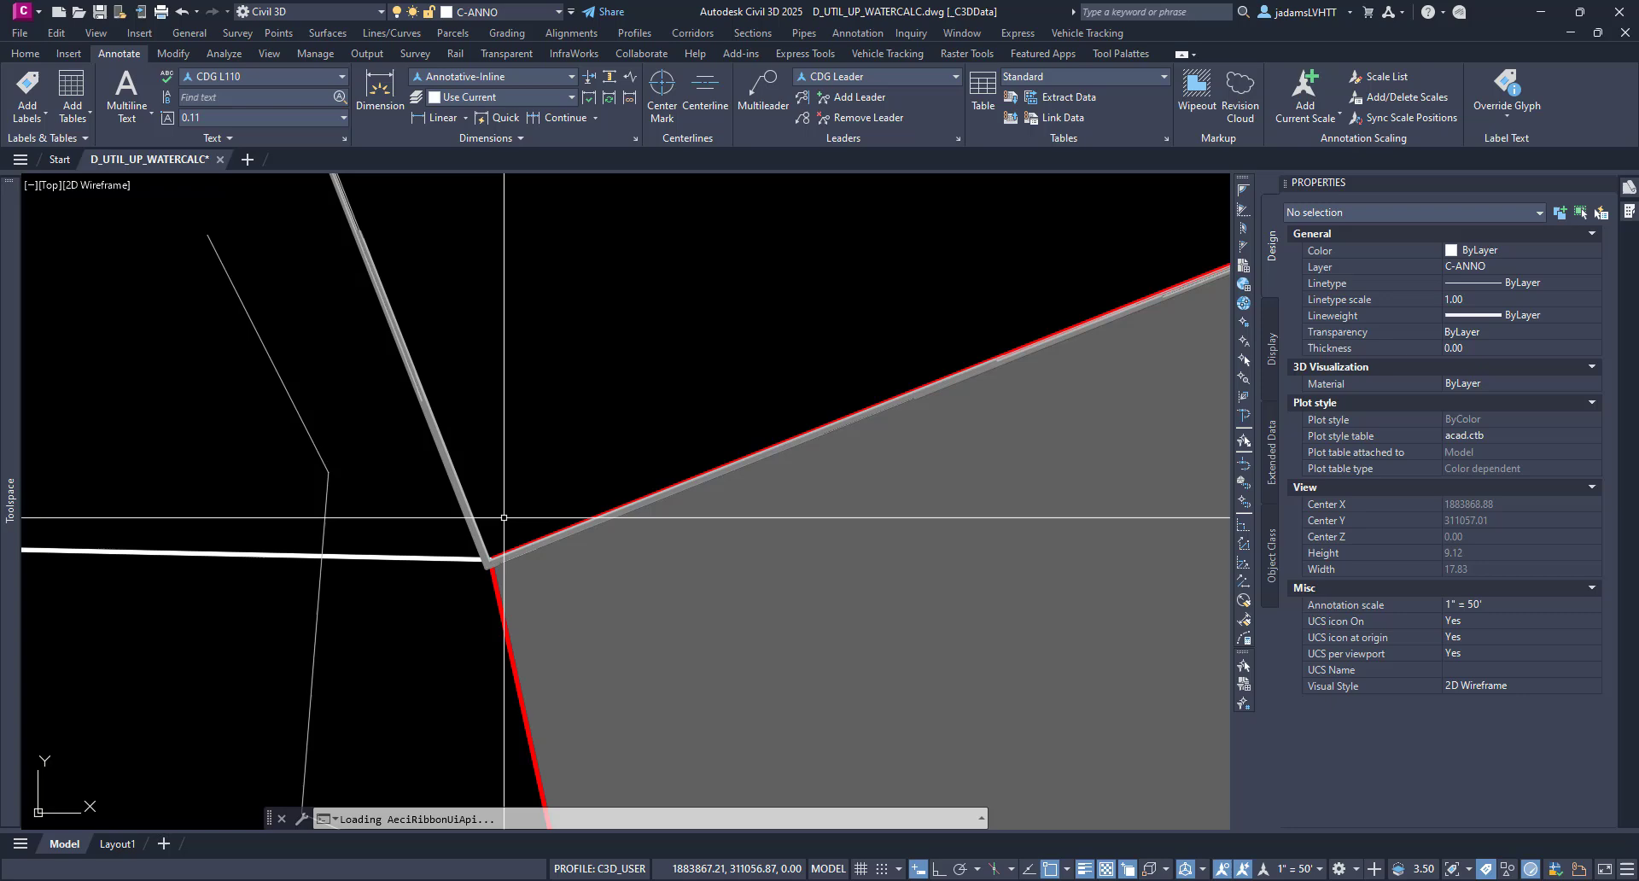
{"action": "mouse_move", "coordinate": [370, 483]}
{"action": "middle_mouse_down"}
{"action": "mouse_move", "coordinate": [705, 388]}
{"action": "mouse_move", "coordinate": [703, 406]}
{"action": "middle_mouse_up"}
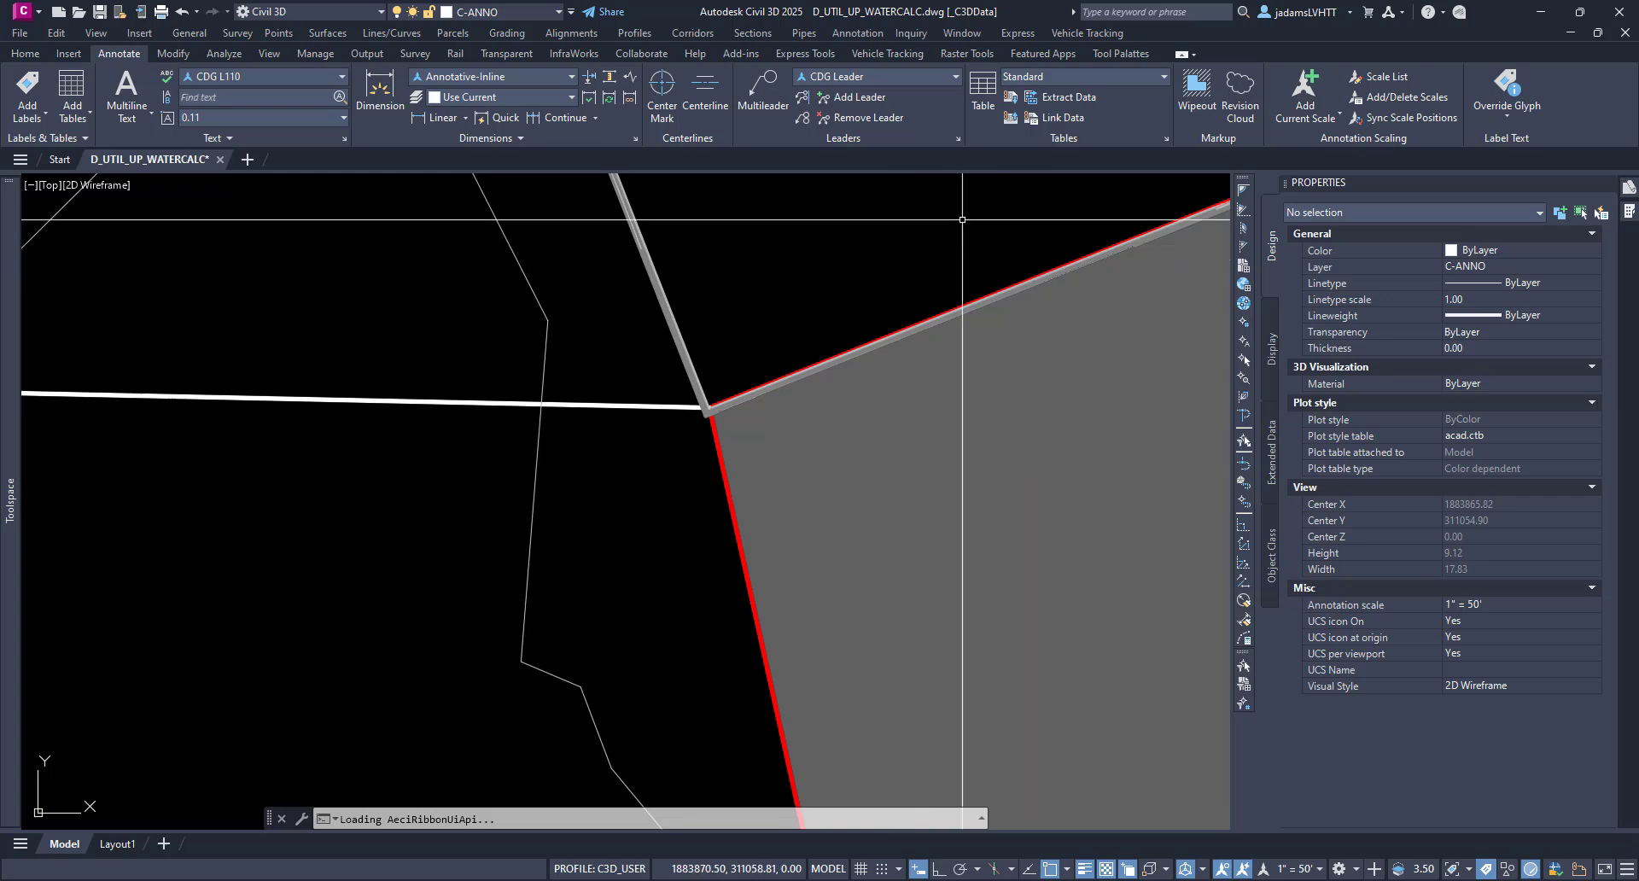
- From Add Labels, create a new note label style named WALL SURFACE
{"action": "left_click", "coordinate": [31, 80]}
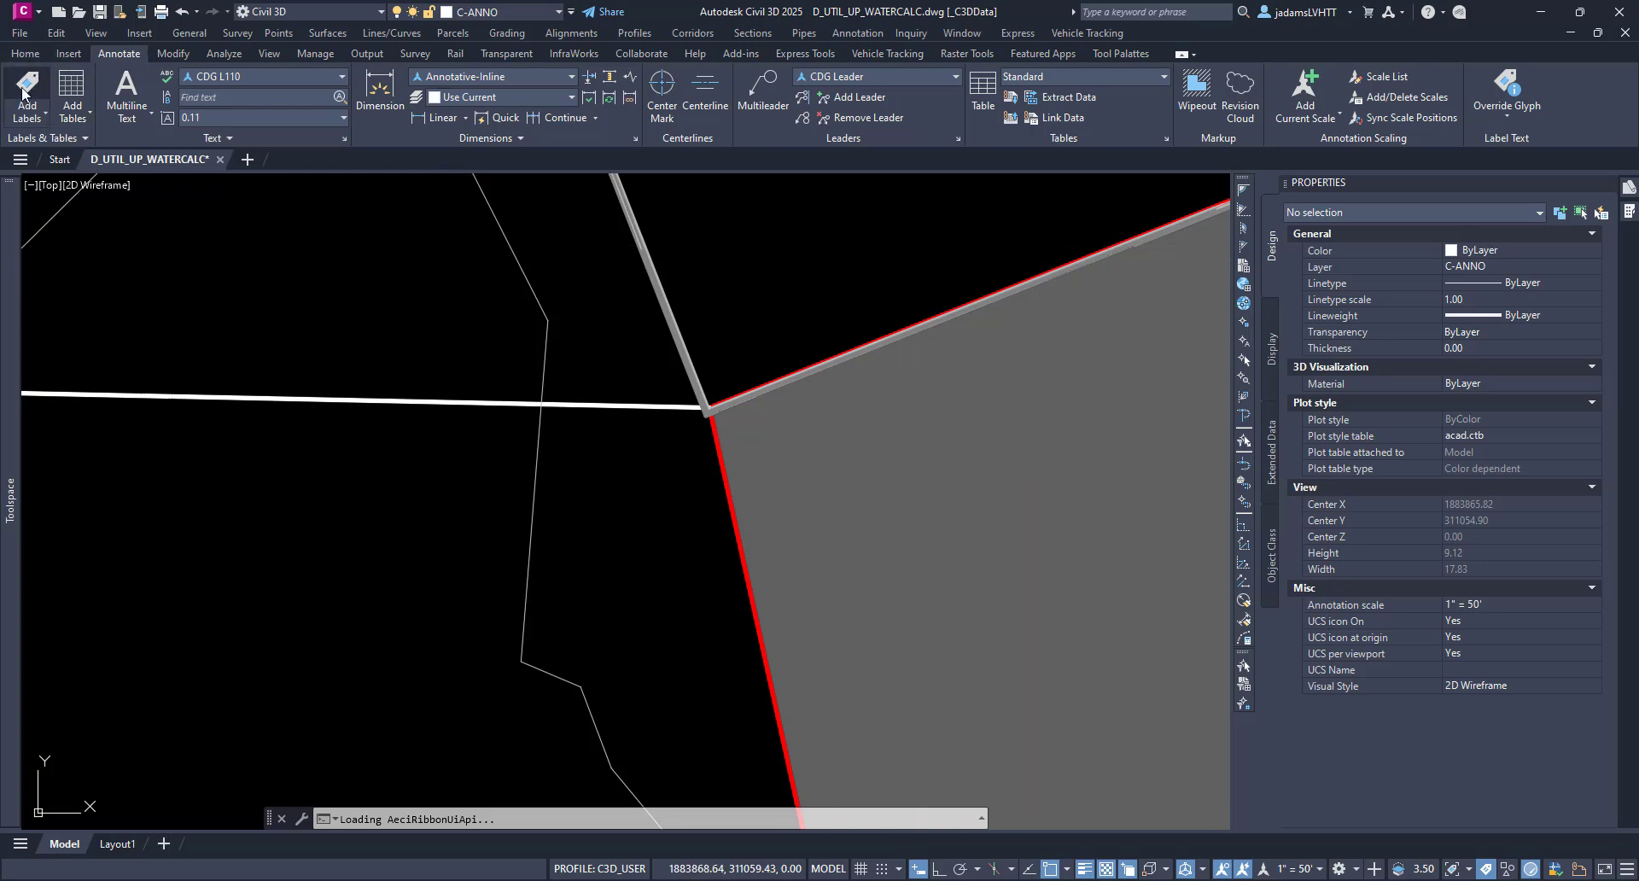
{"action": "left_click_drag", "start_coordinate": [1408, 277], "coordinate": [1037, 162]}
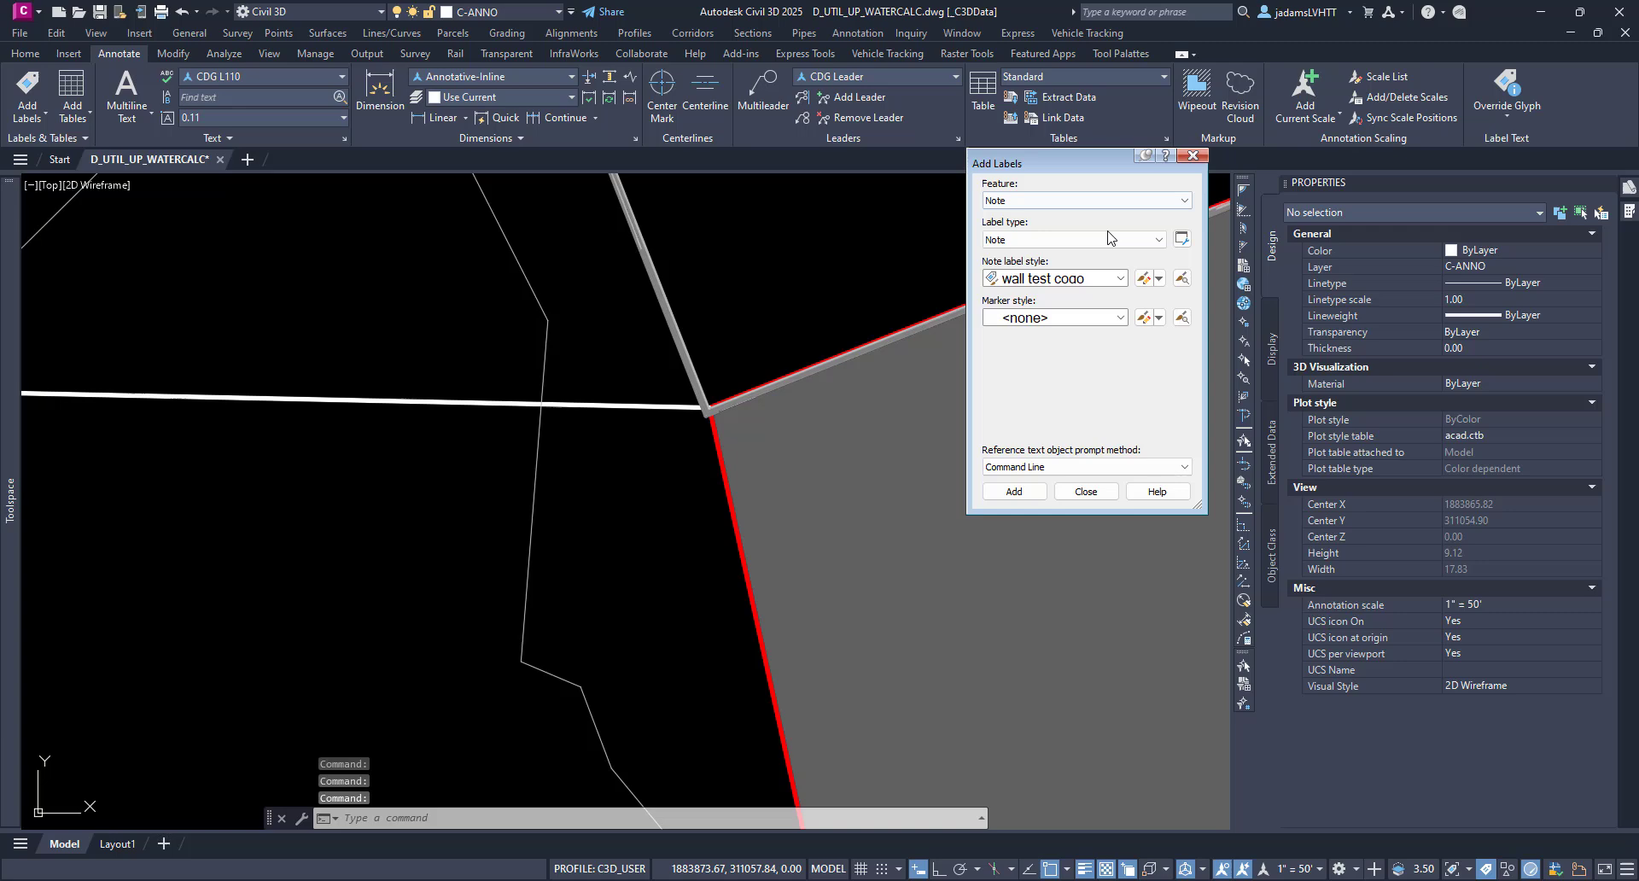
{"action": "left_click", "coordinate": [1159, 279]}
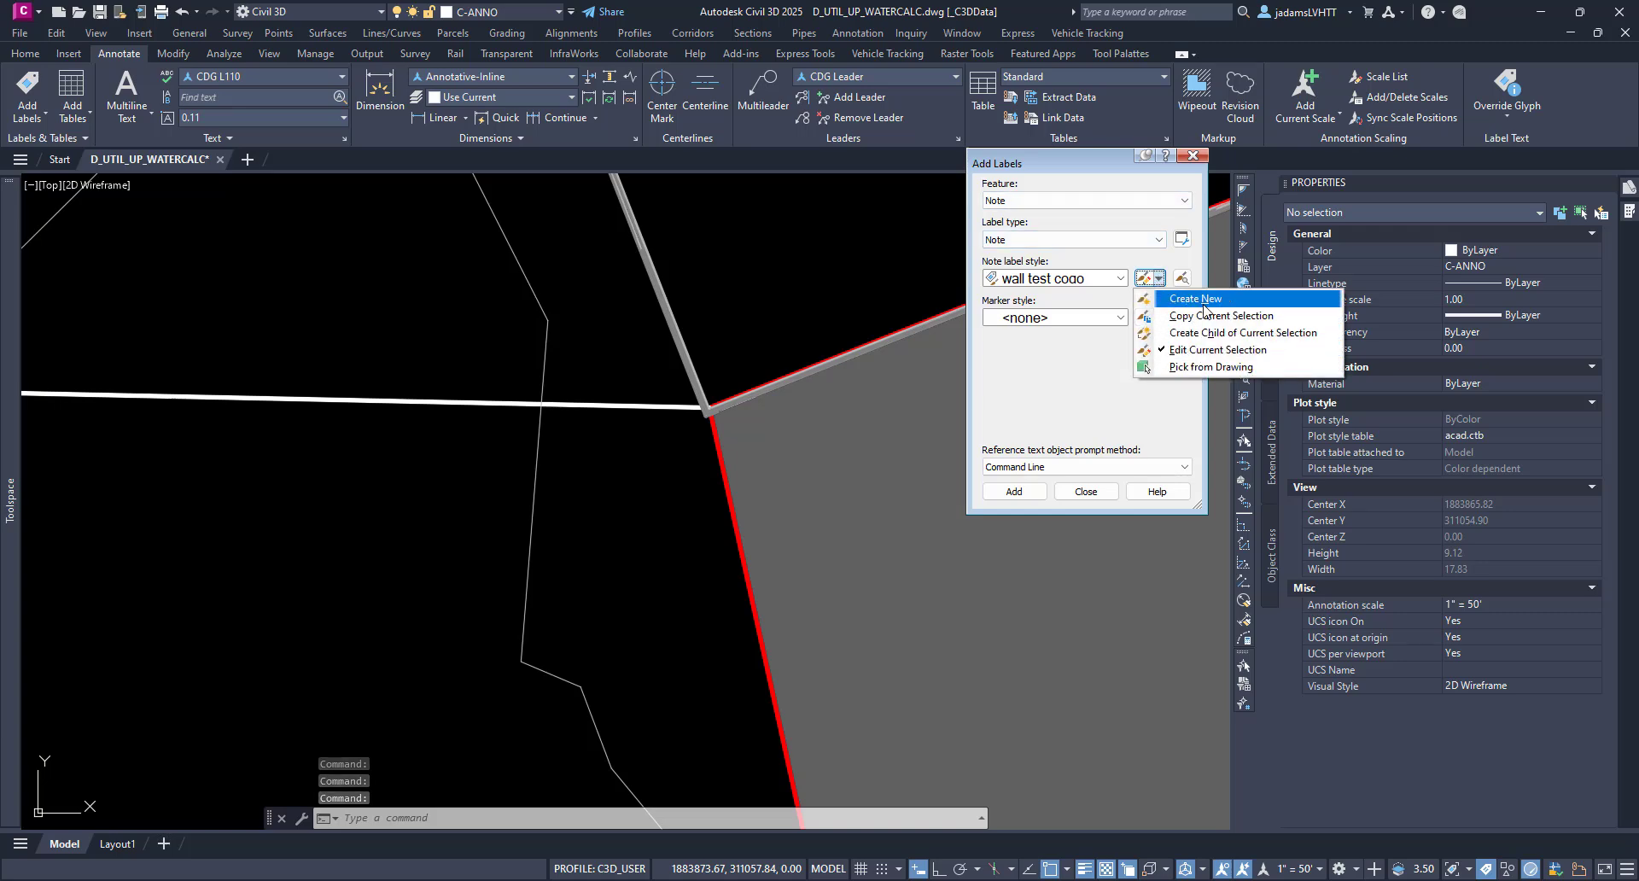
{"action": "left_click", "coordinate": [1193, 299]}
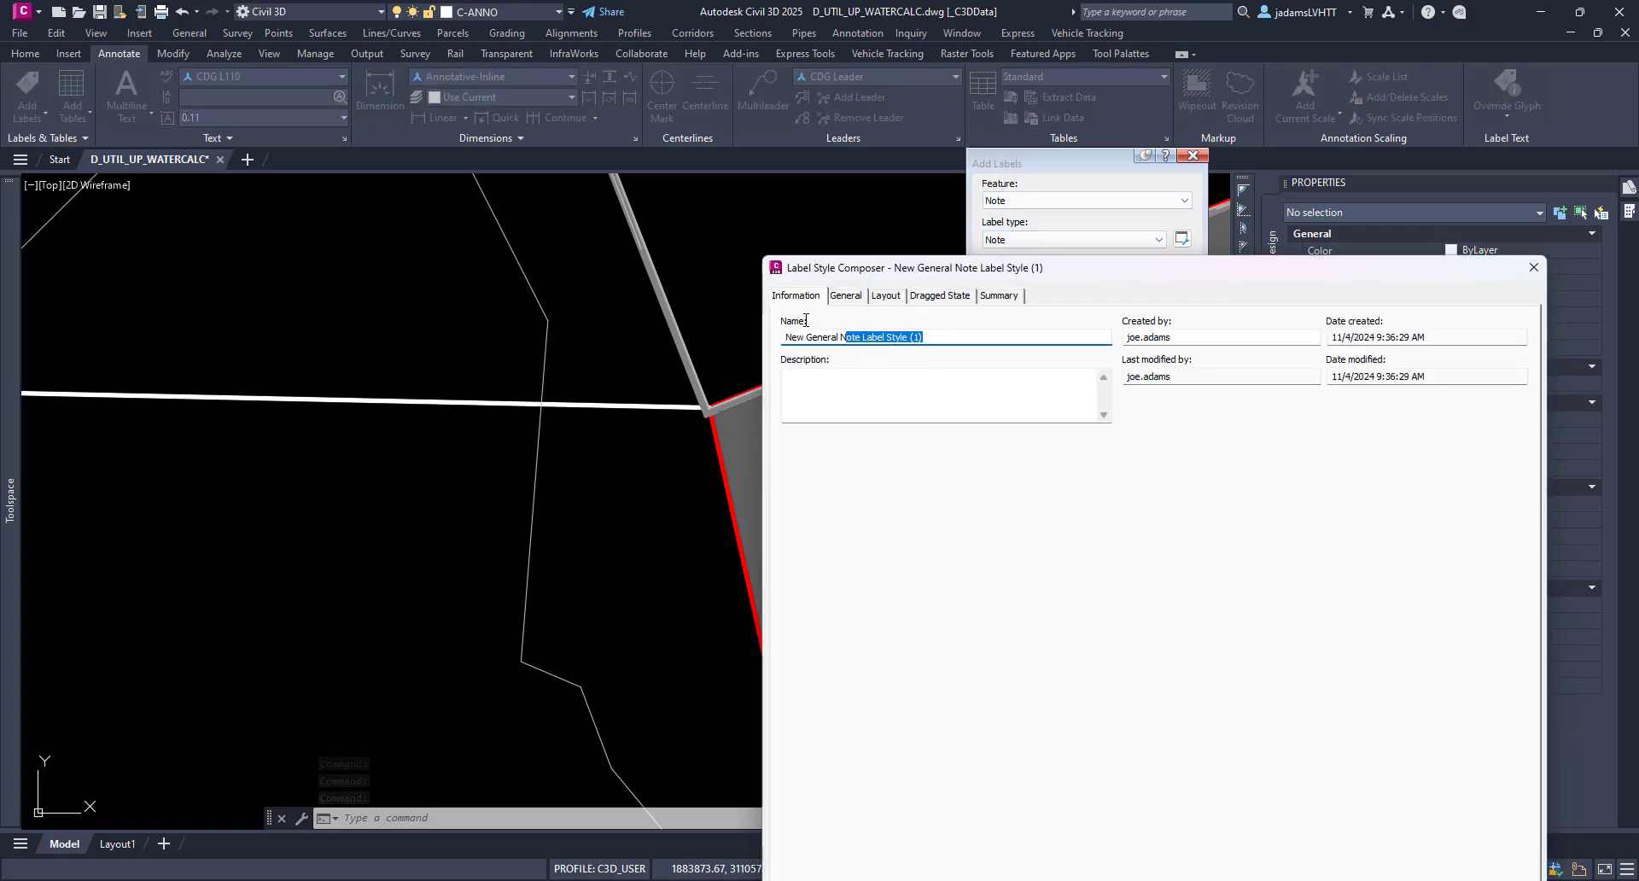
{"action": "key", "text": "Caps_Lock"}
{"action": "type", "text": "WALL"}
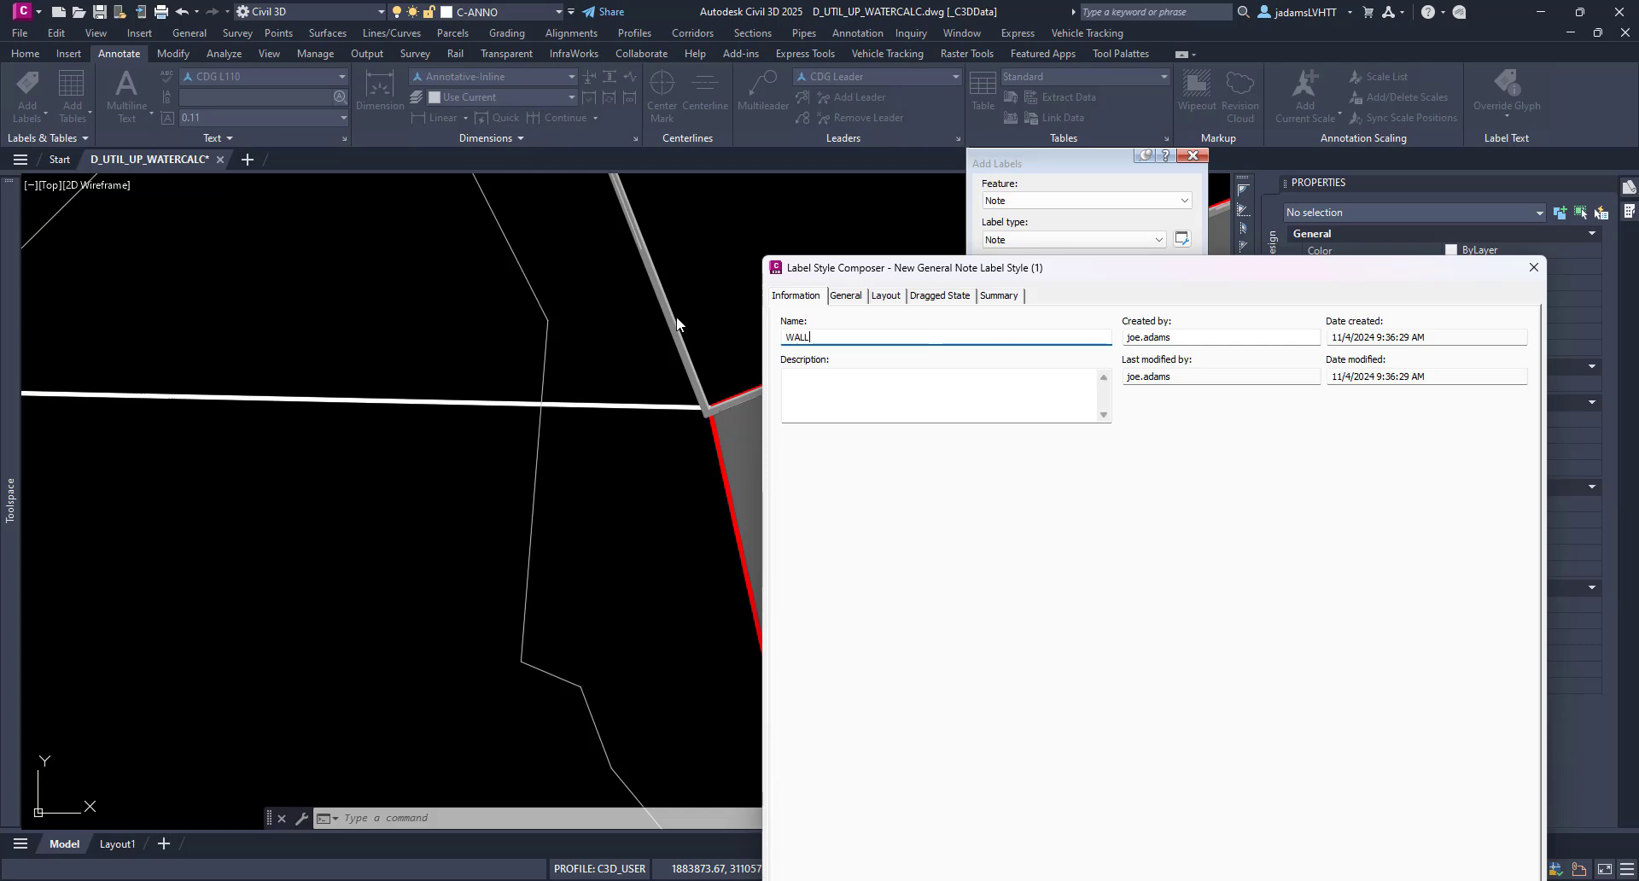
{"action": "type", "text": " SURFACE"}
{"action": "left_click_drag", "start_coordinate": [929, 269], "coordinate": [668, 111]}
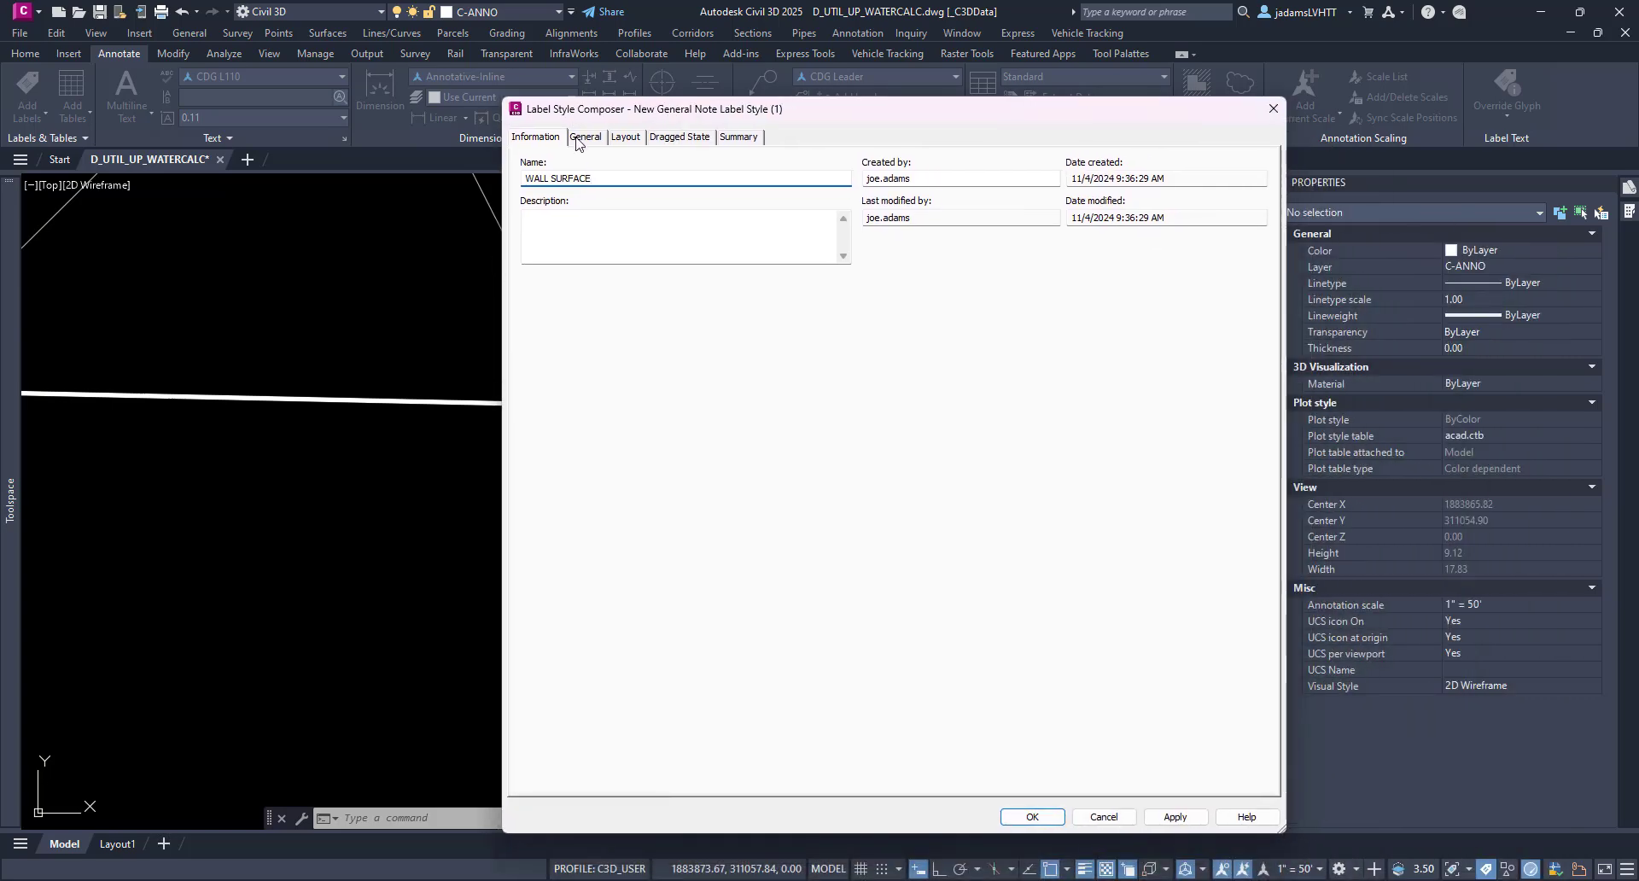
- On the Layout tab, delete the default Note text component and add a new Text component
{"action": "left_click", "coordinate": [624, 138]}
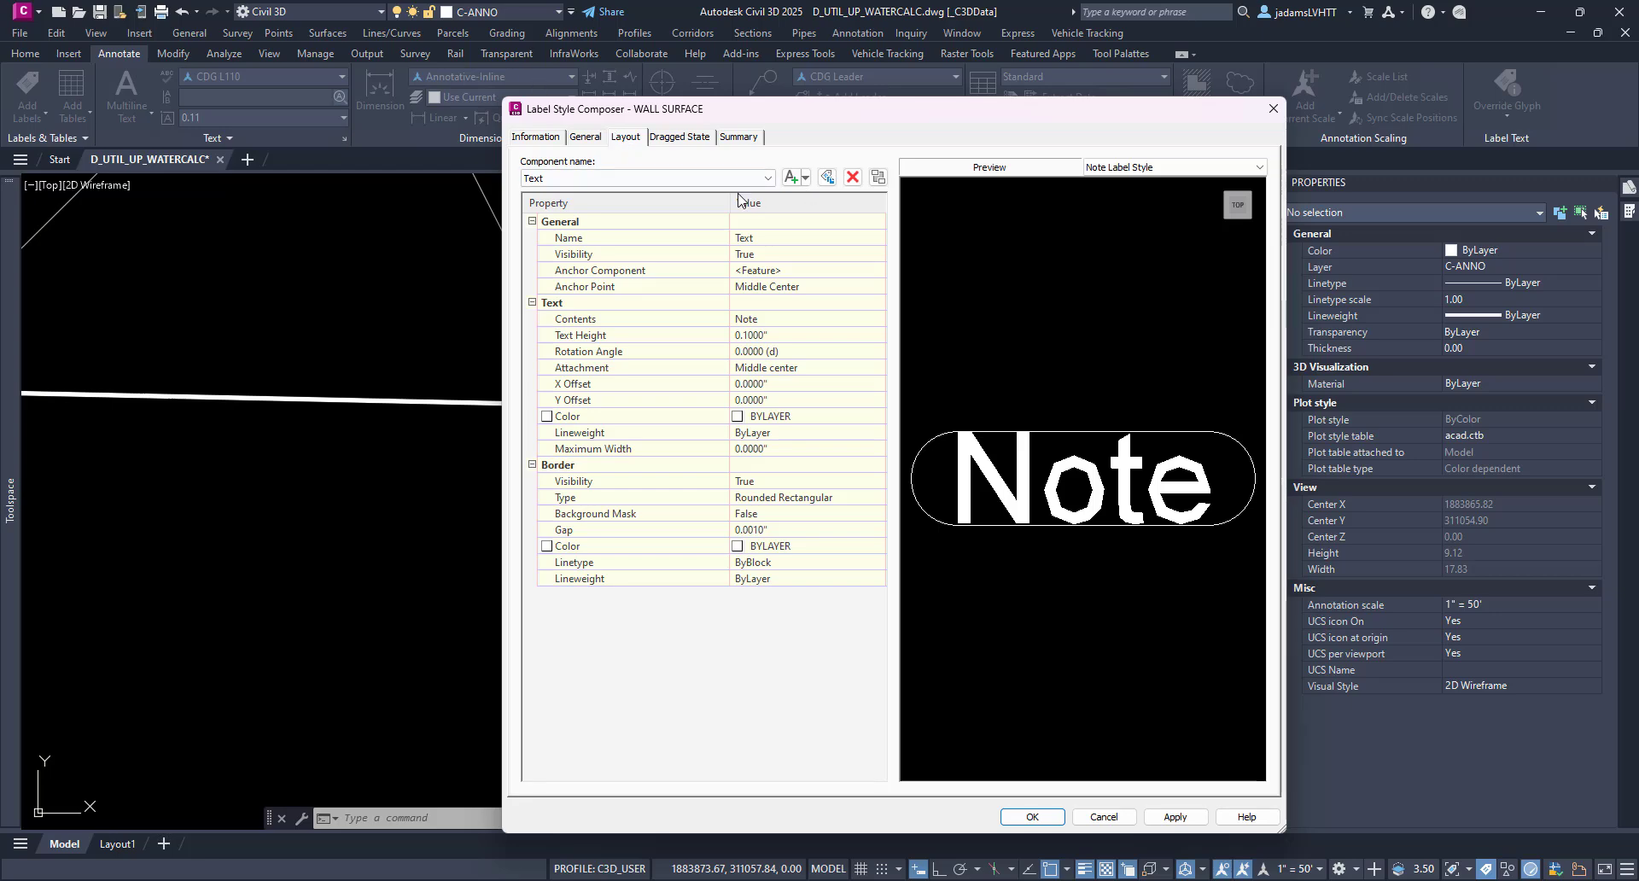
{"action": "left_click", "coordinate": [852, 176]}
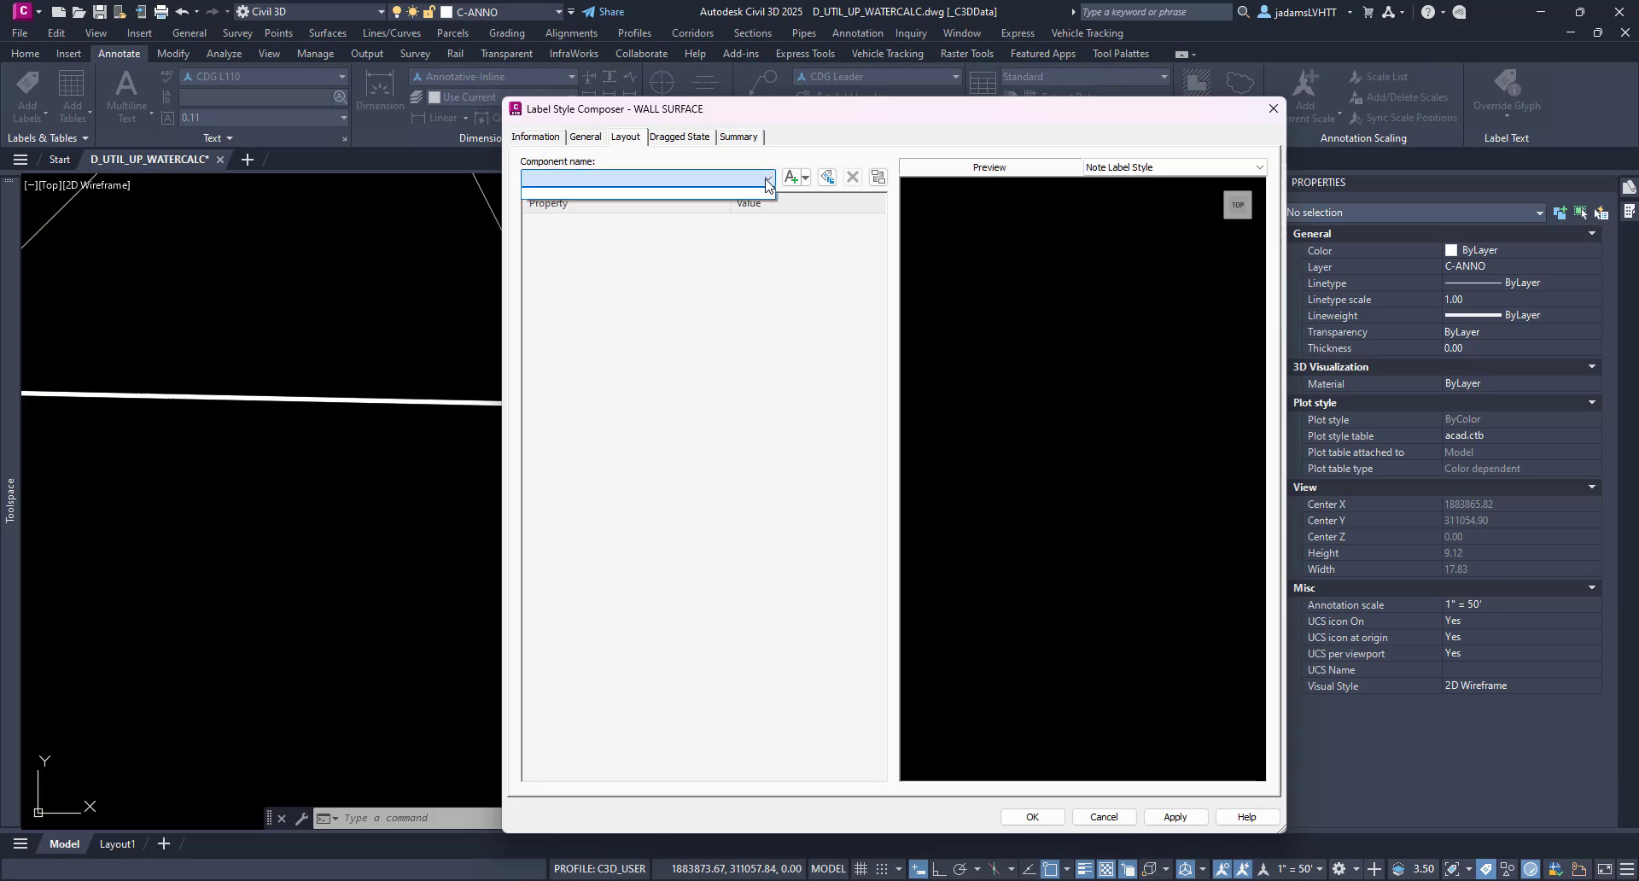
{"action": "left_click", "coordinate": [804, 178]}
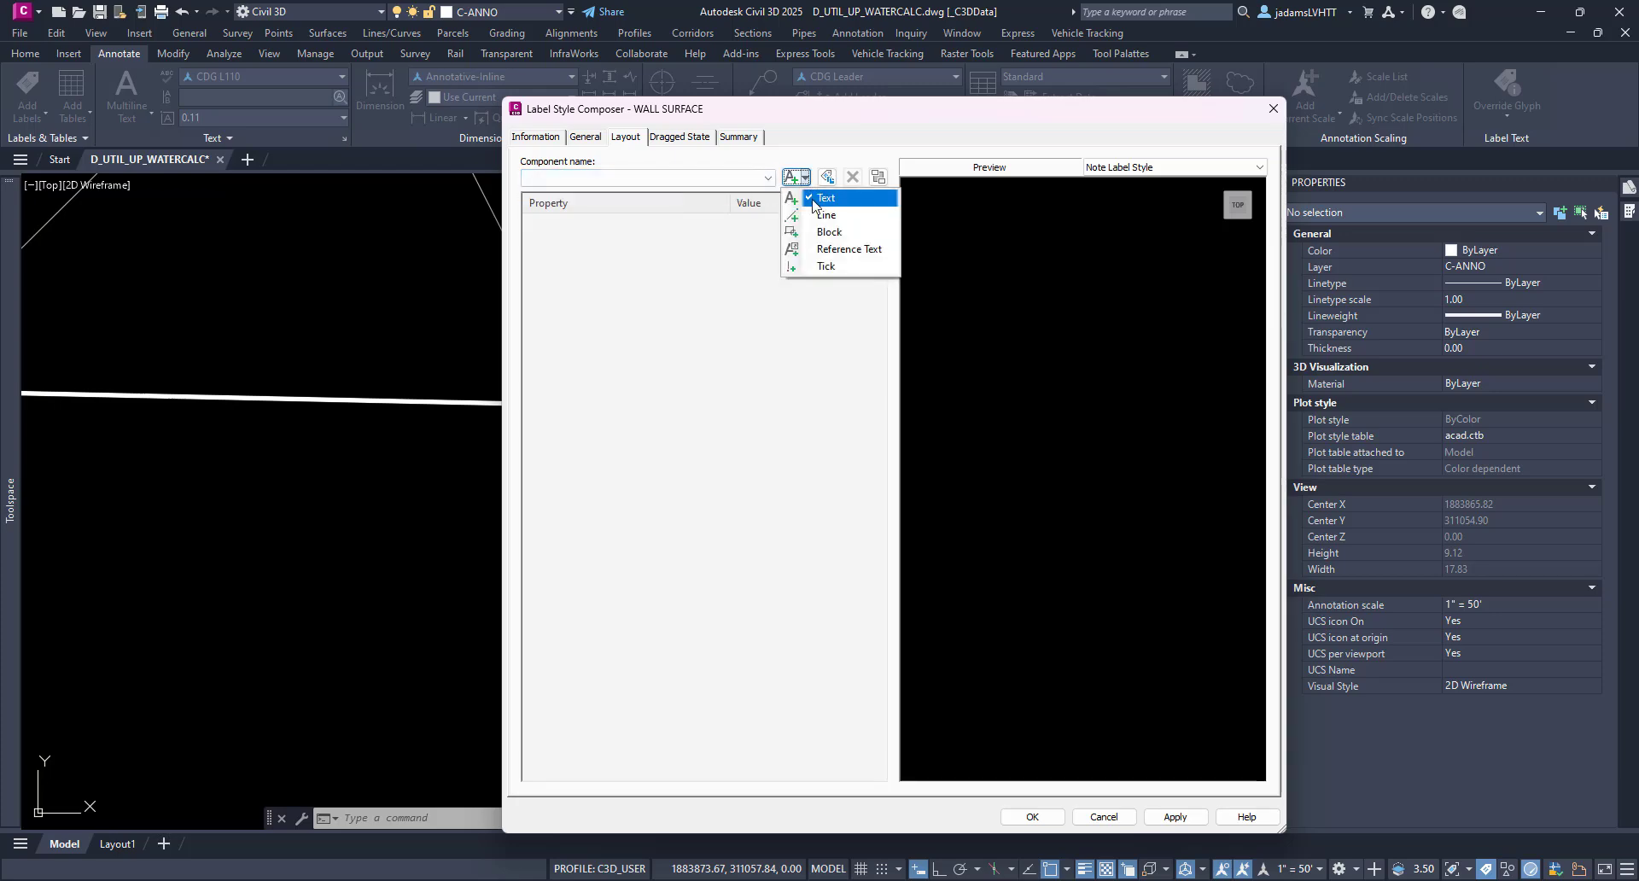
{"action": "left_click", "coordinate": [821, 198]}
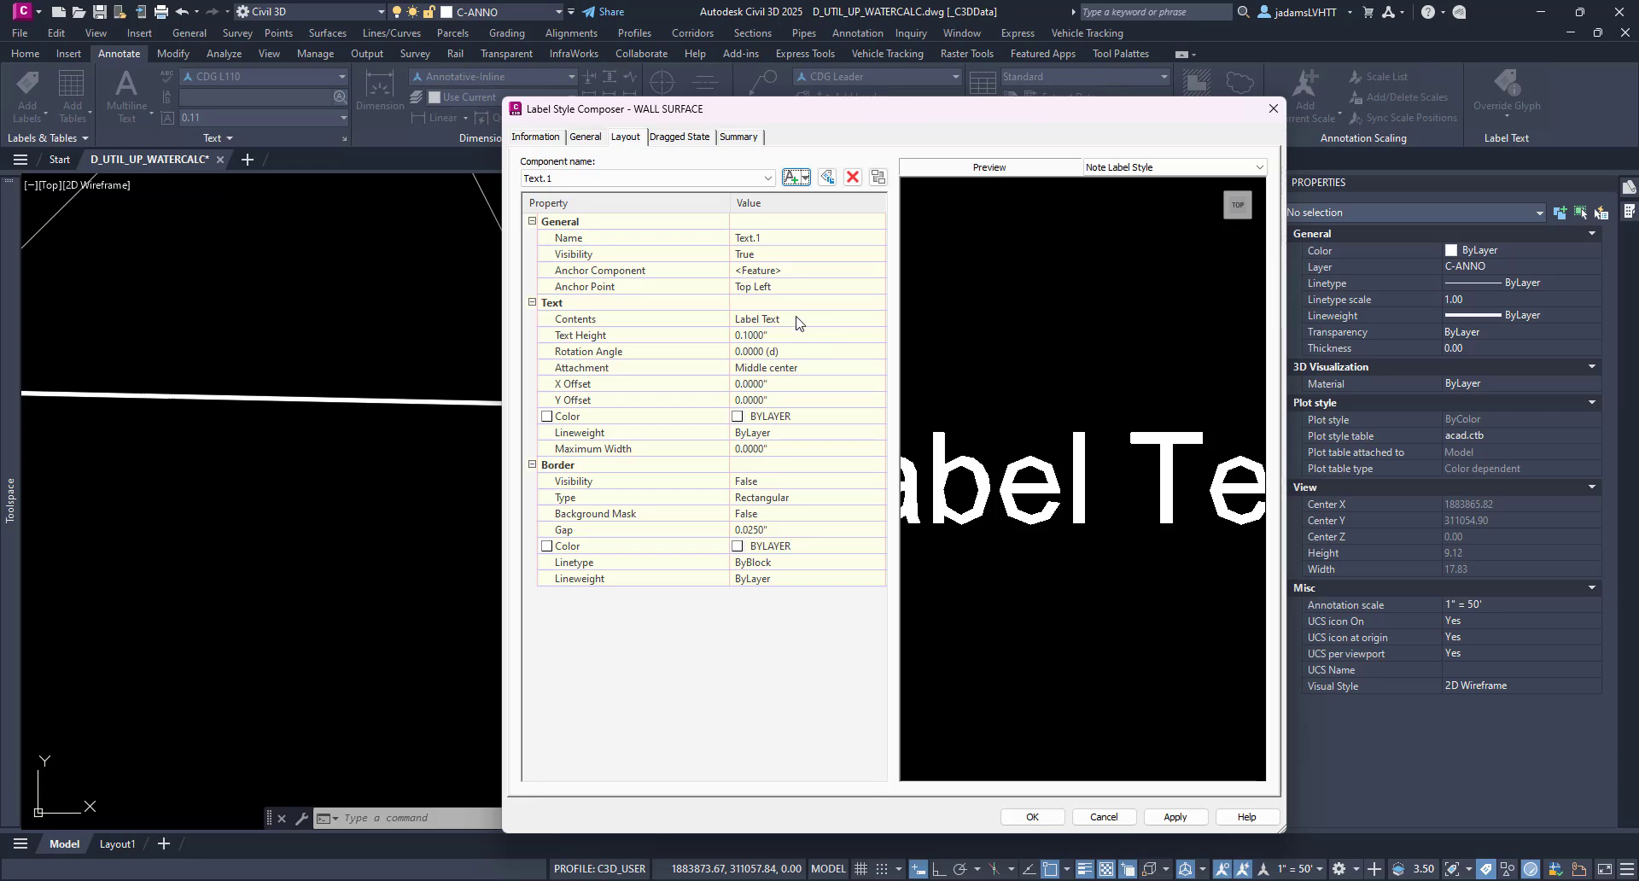
- Set the new text's contents to Point Elevation with 0.01 precision
{"action": "left_click", "coordinate": [857, 321]}
{"action": "left_click", "coordinate": [877, 319]}
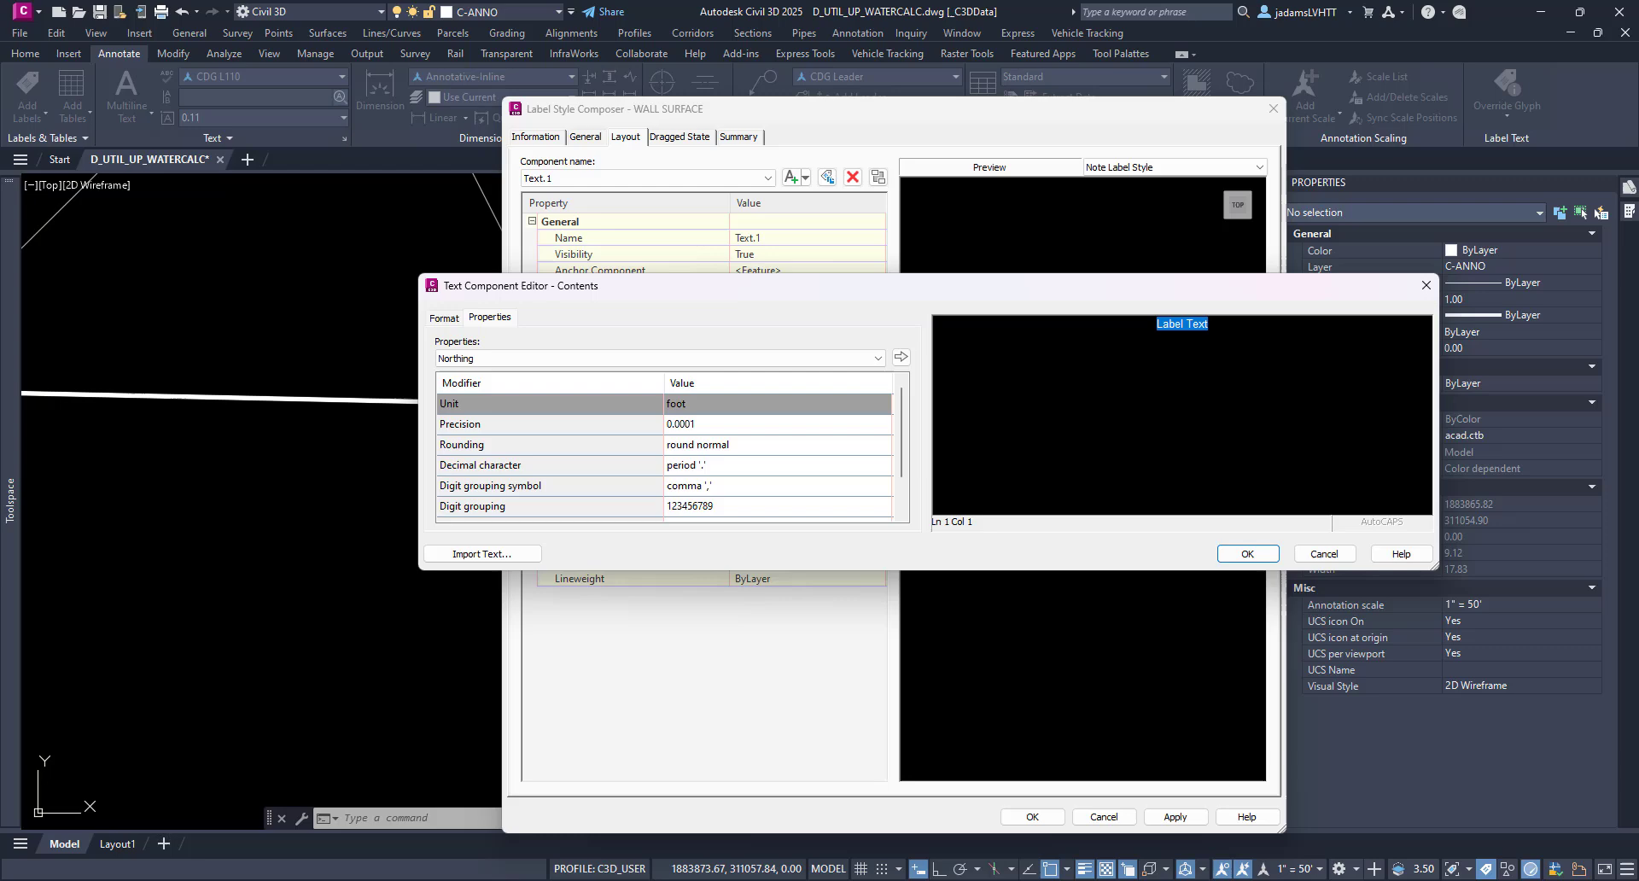
{"action": "key", "text": "Delete"}
{"action": "left_click", "coordinate": [844, 361]}
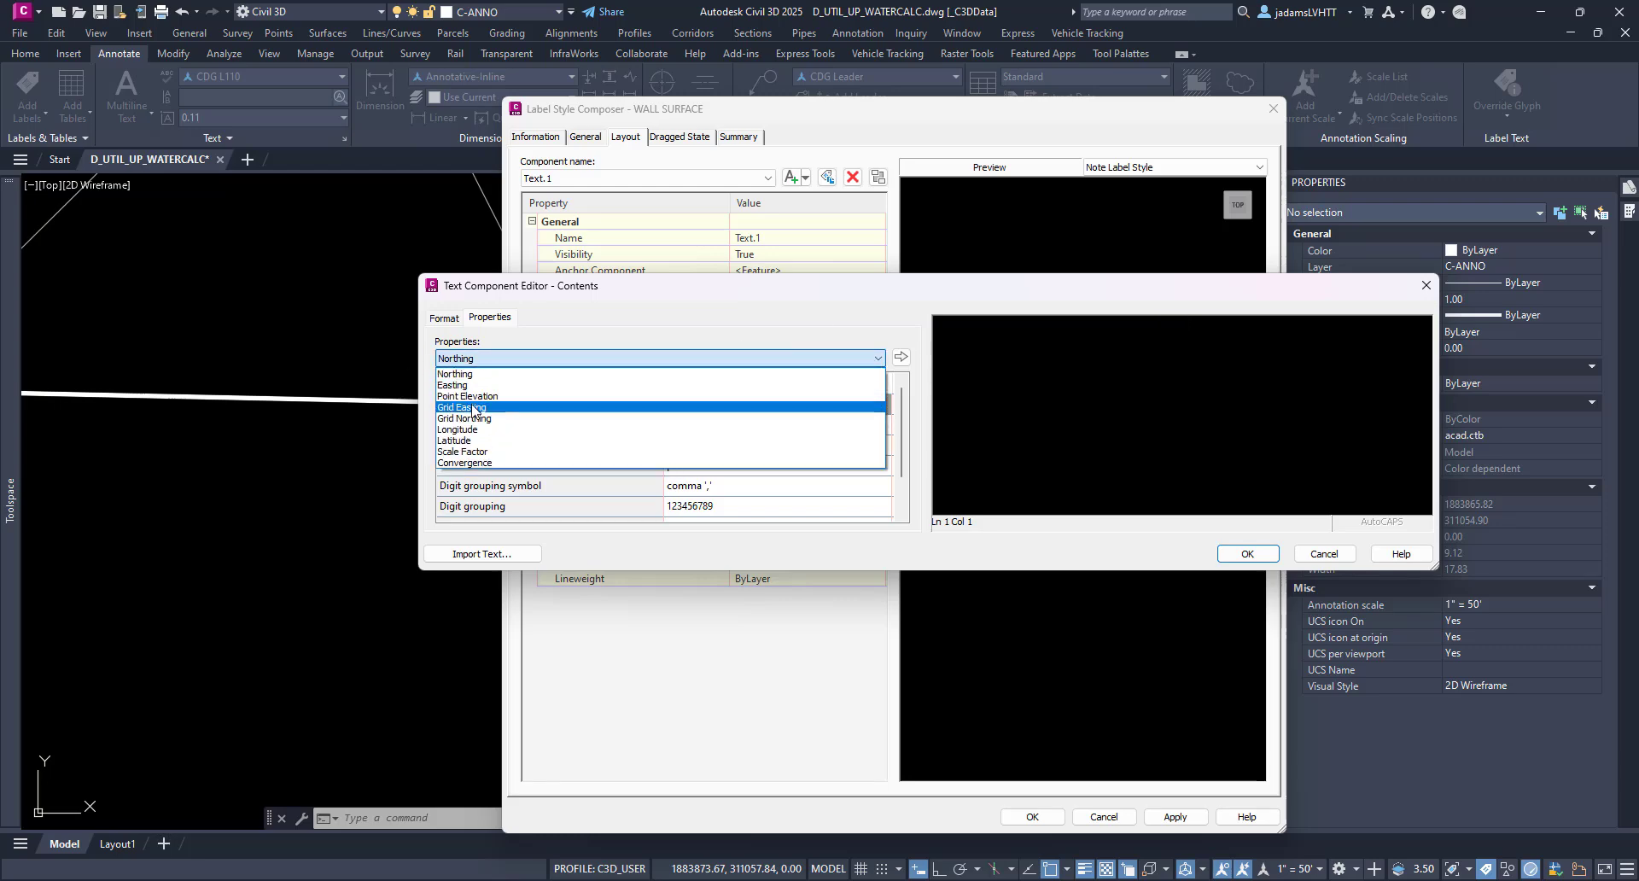
{"action": "left_click", "coordinate": [474, 396]}
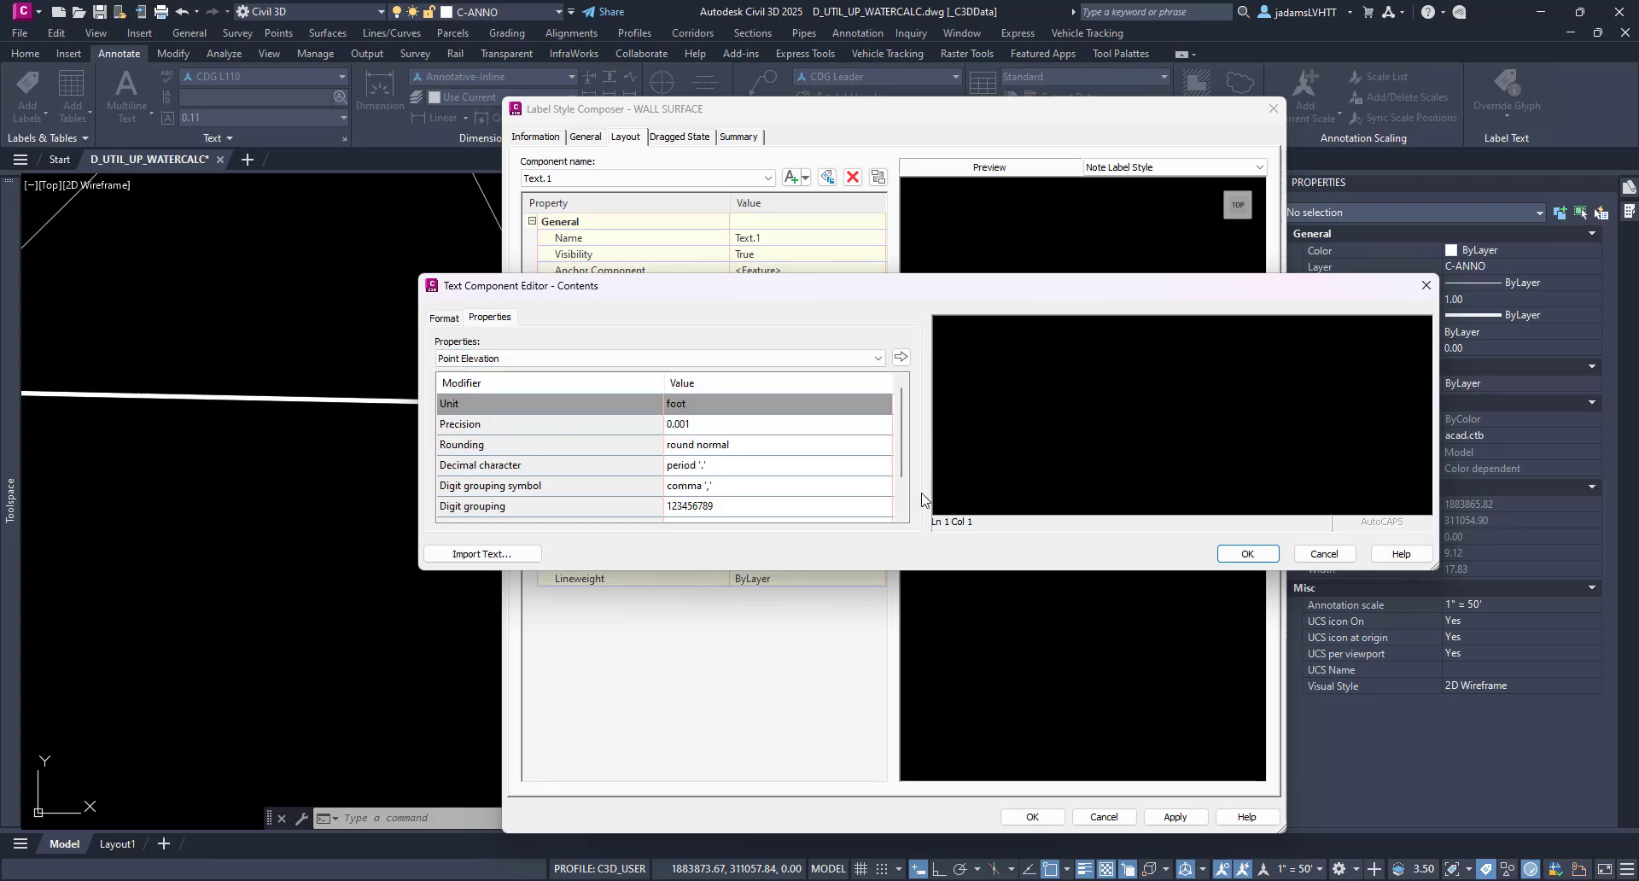
{"action": "left_click", "coordinate": [834, 425]}
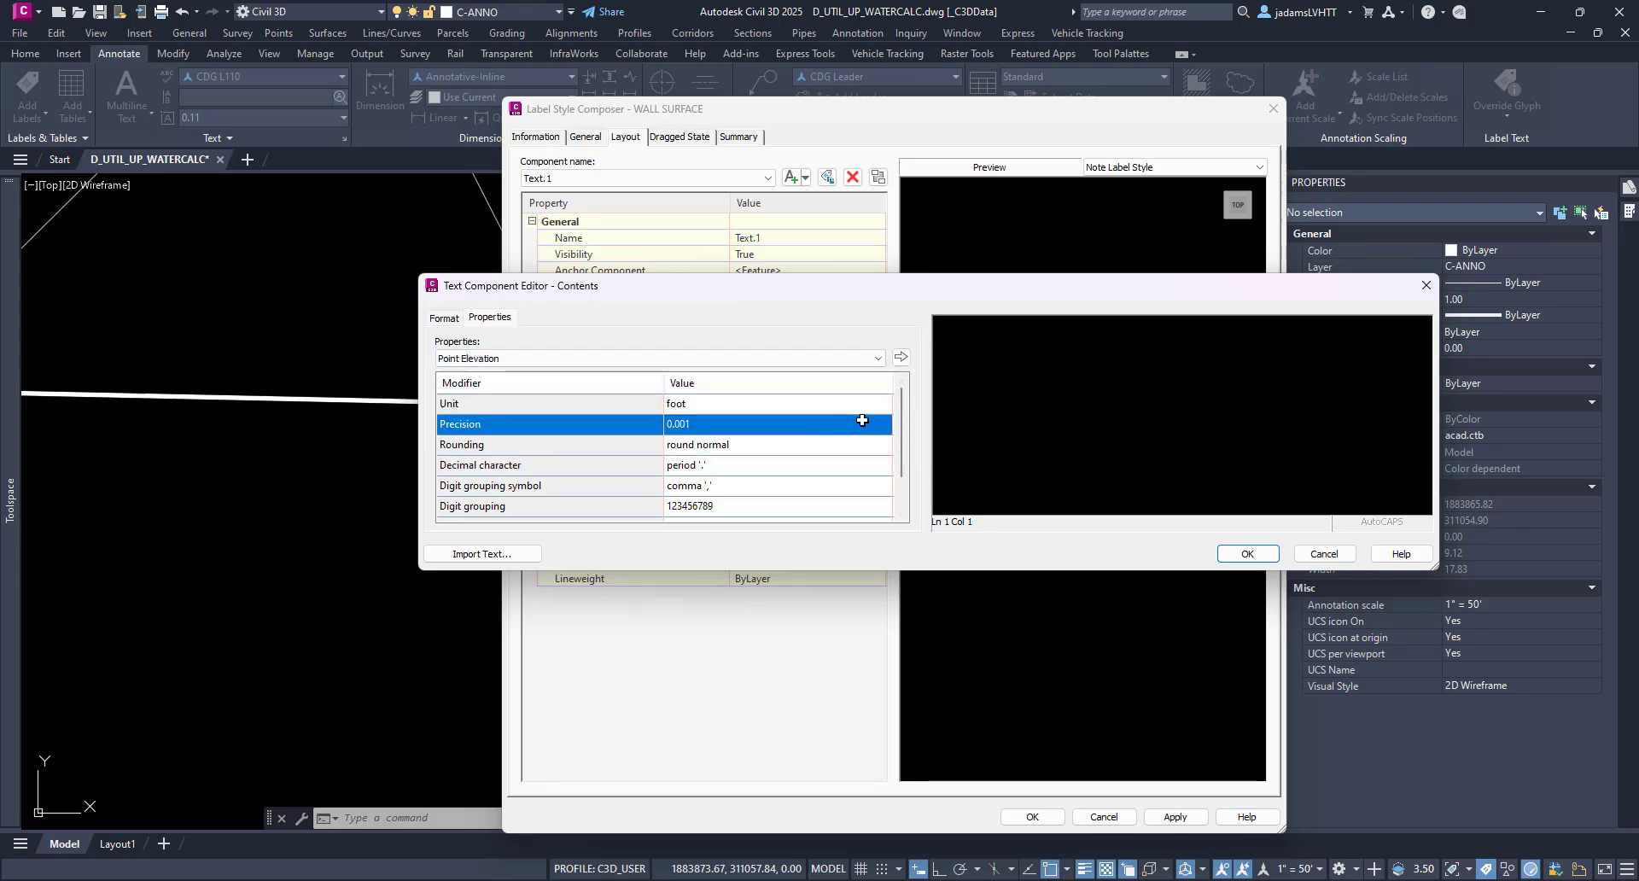
{"action": "left_click", "coordinate": [863, 419]}
{"action": "left_click", "coordinate": [734, 460]}
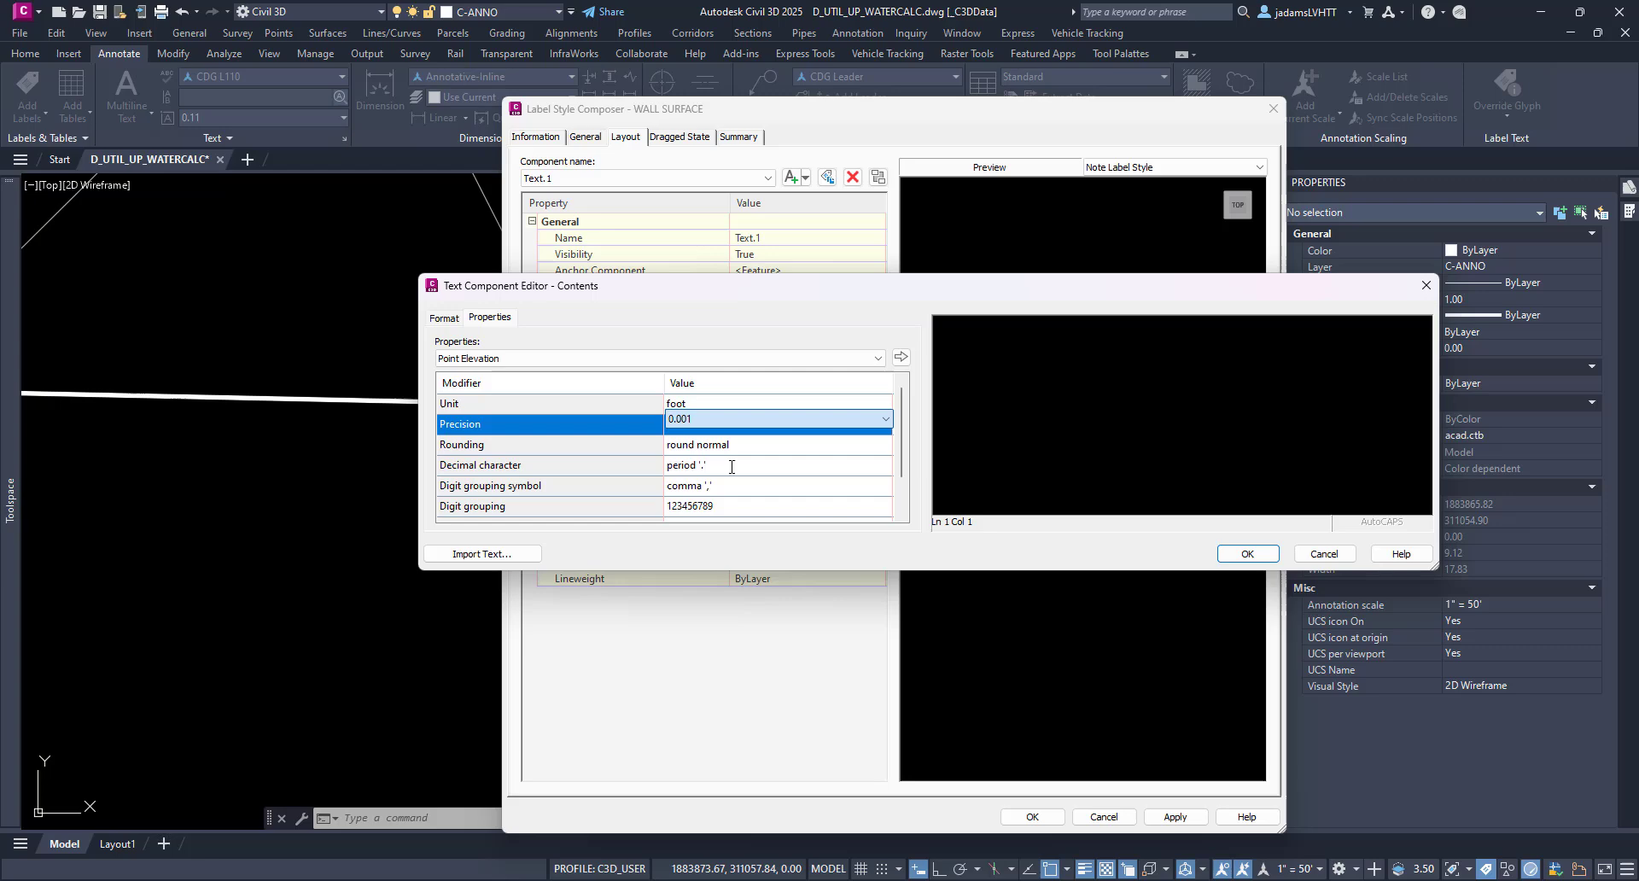
{"action": "left_click", "coordinate": [905, 364]}
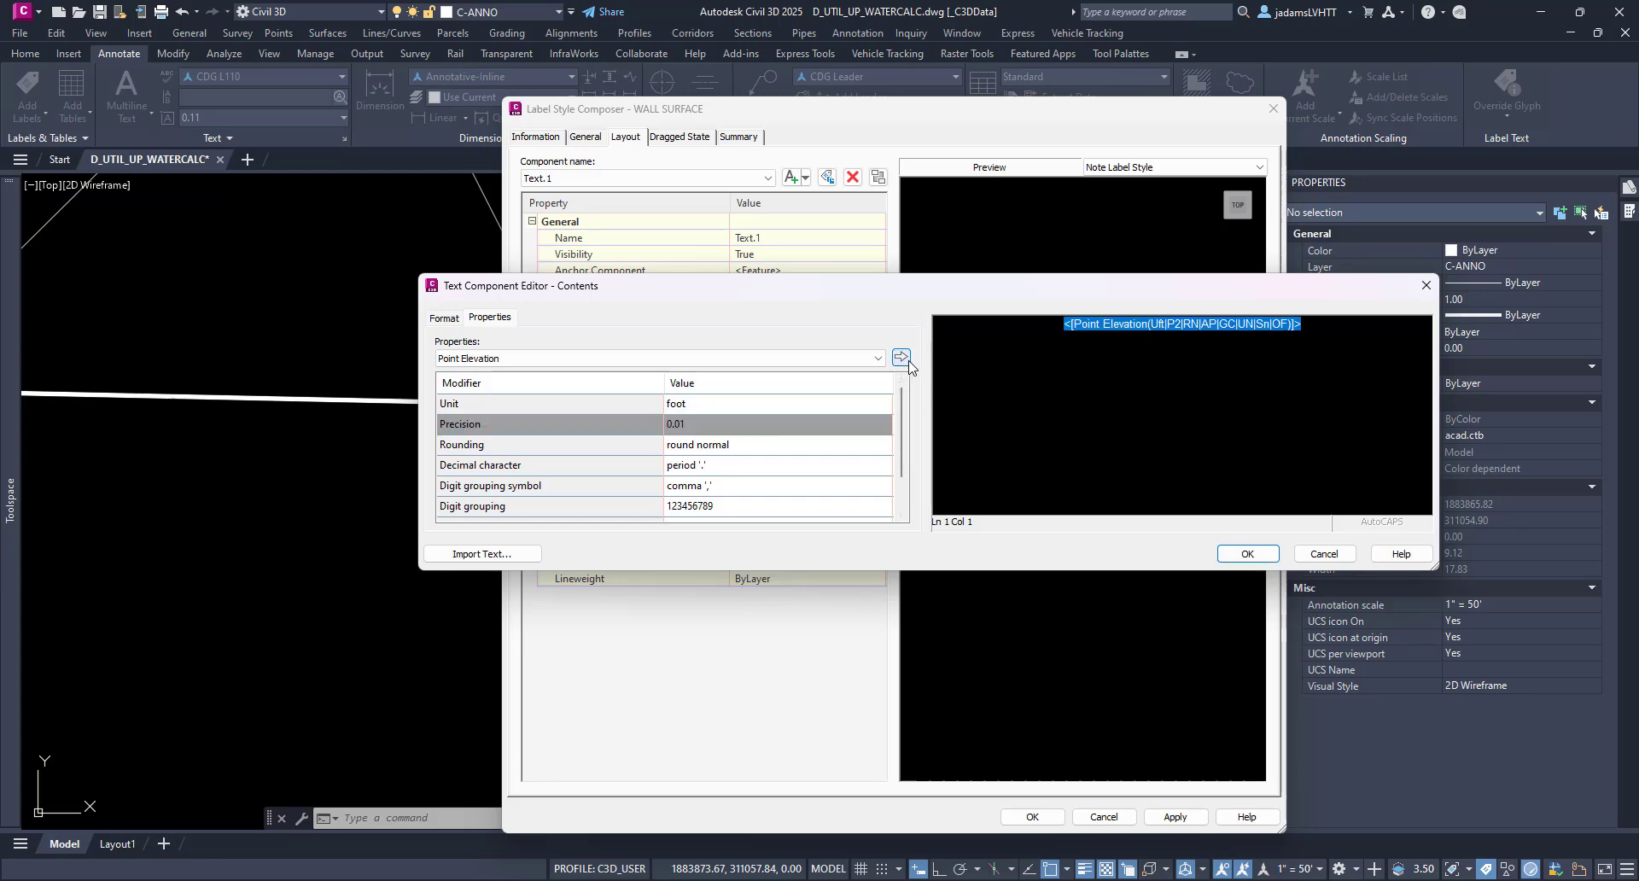
{"action": "left_click", "coordinate": [1245, 552]}
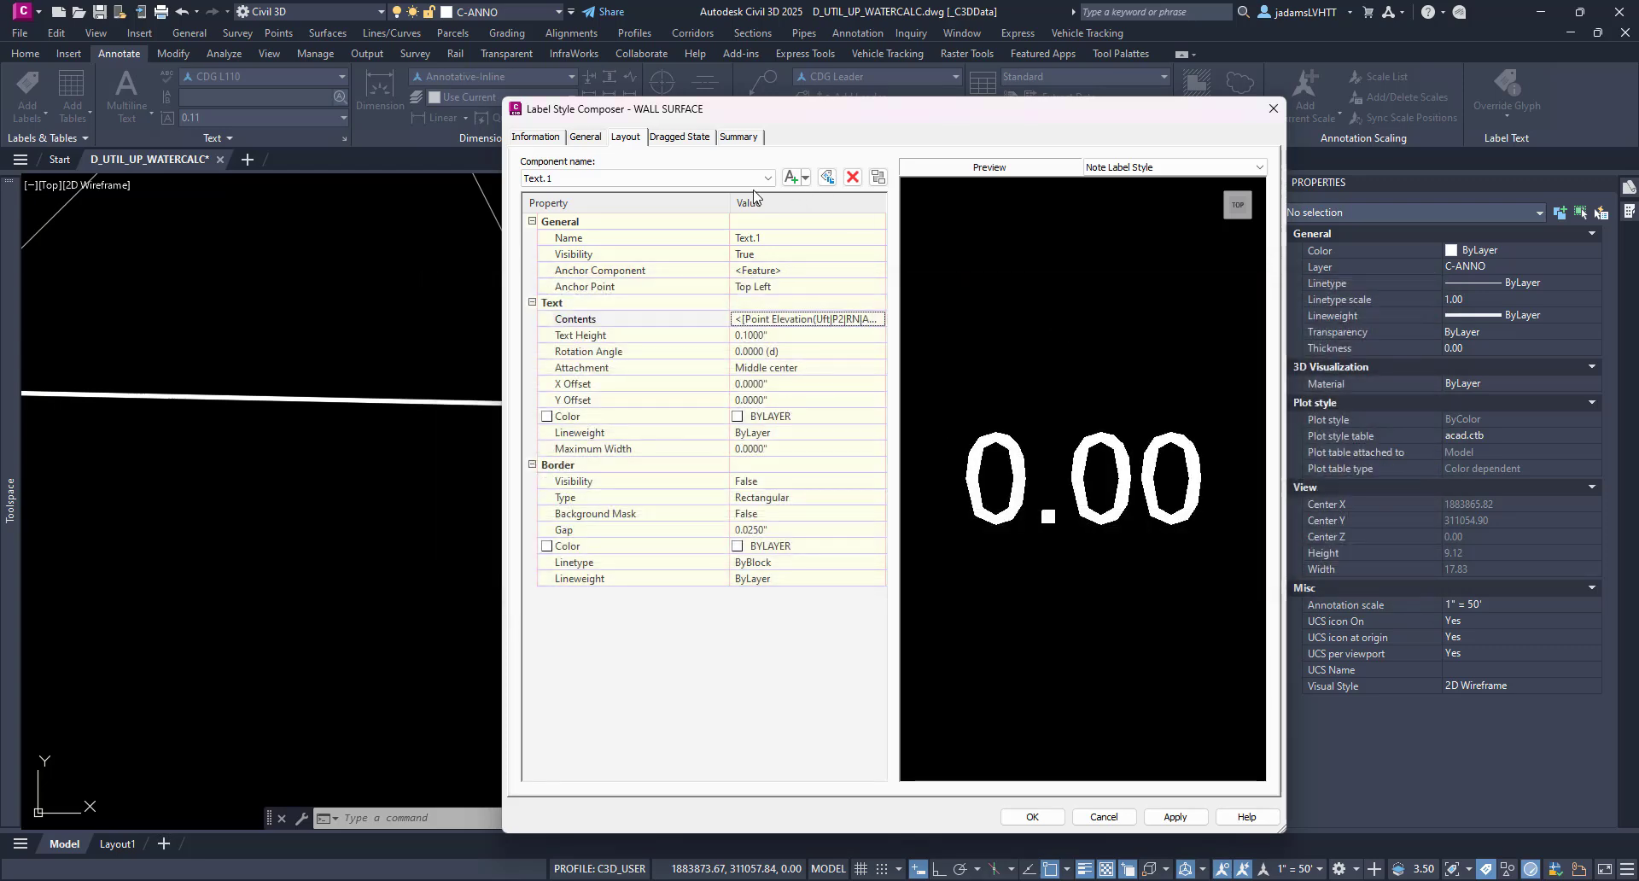
- Add a Surface reference text component with a -0.2 vertical offset
{"action": "left_click", "coordinate": [805, 178]}
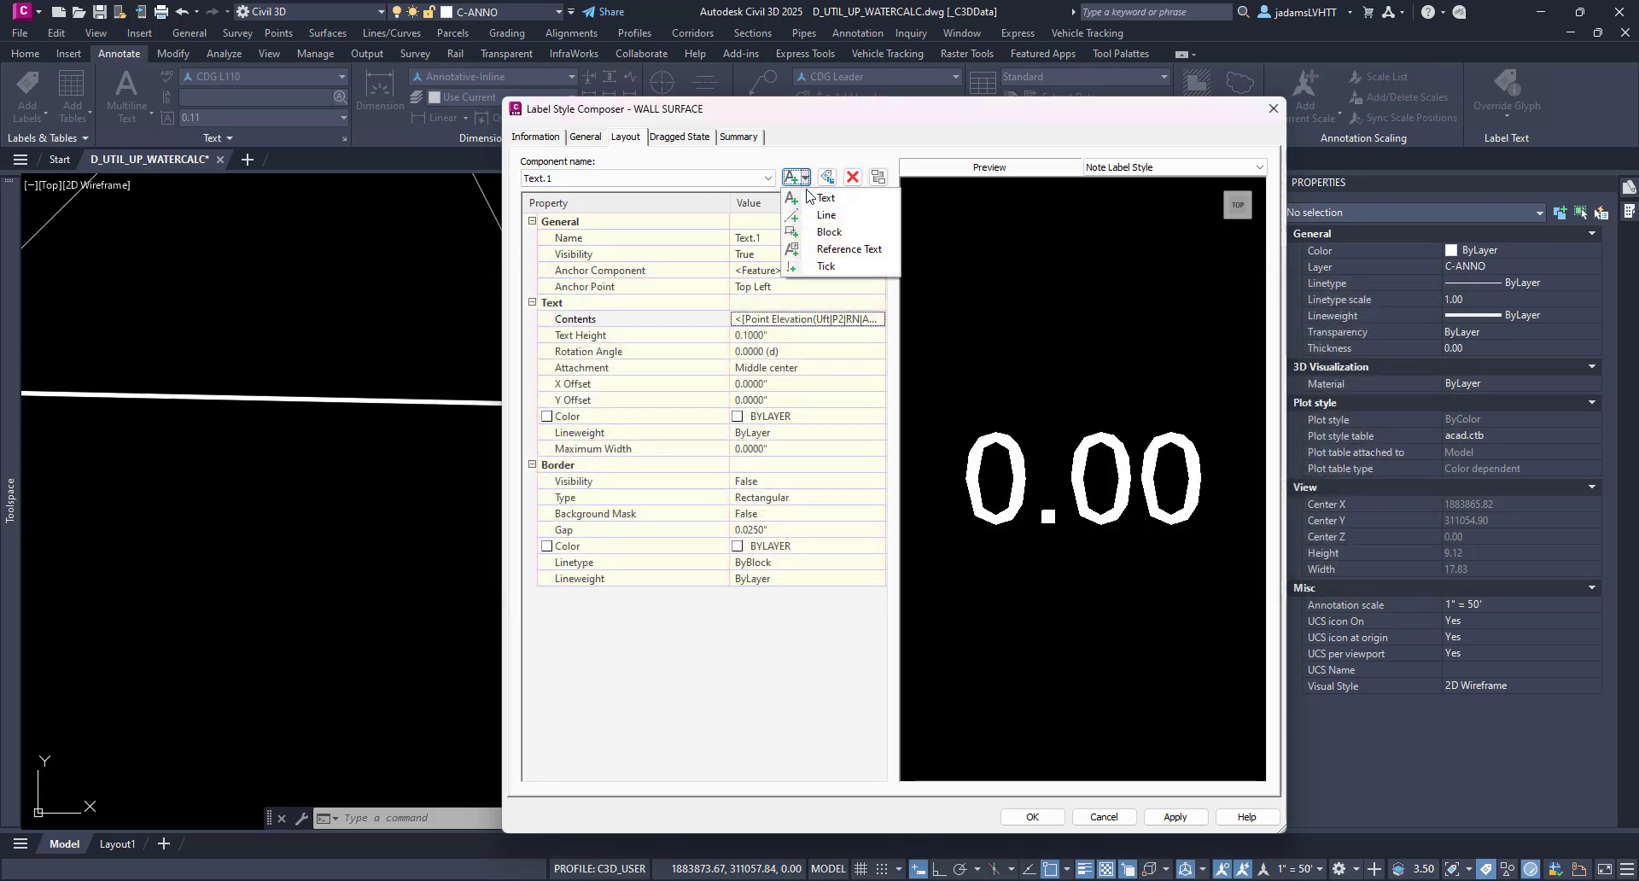
{"action": "left_click", "coordinate": [845, 252]}
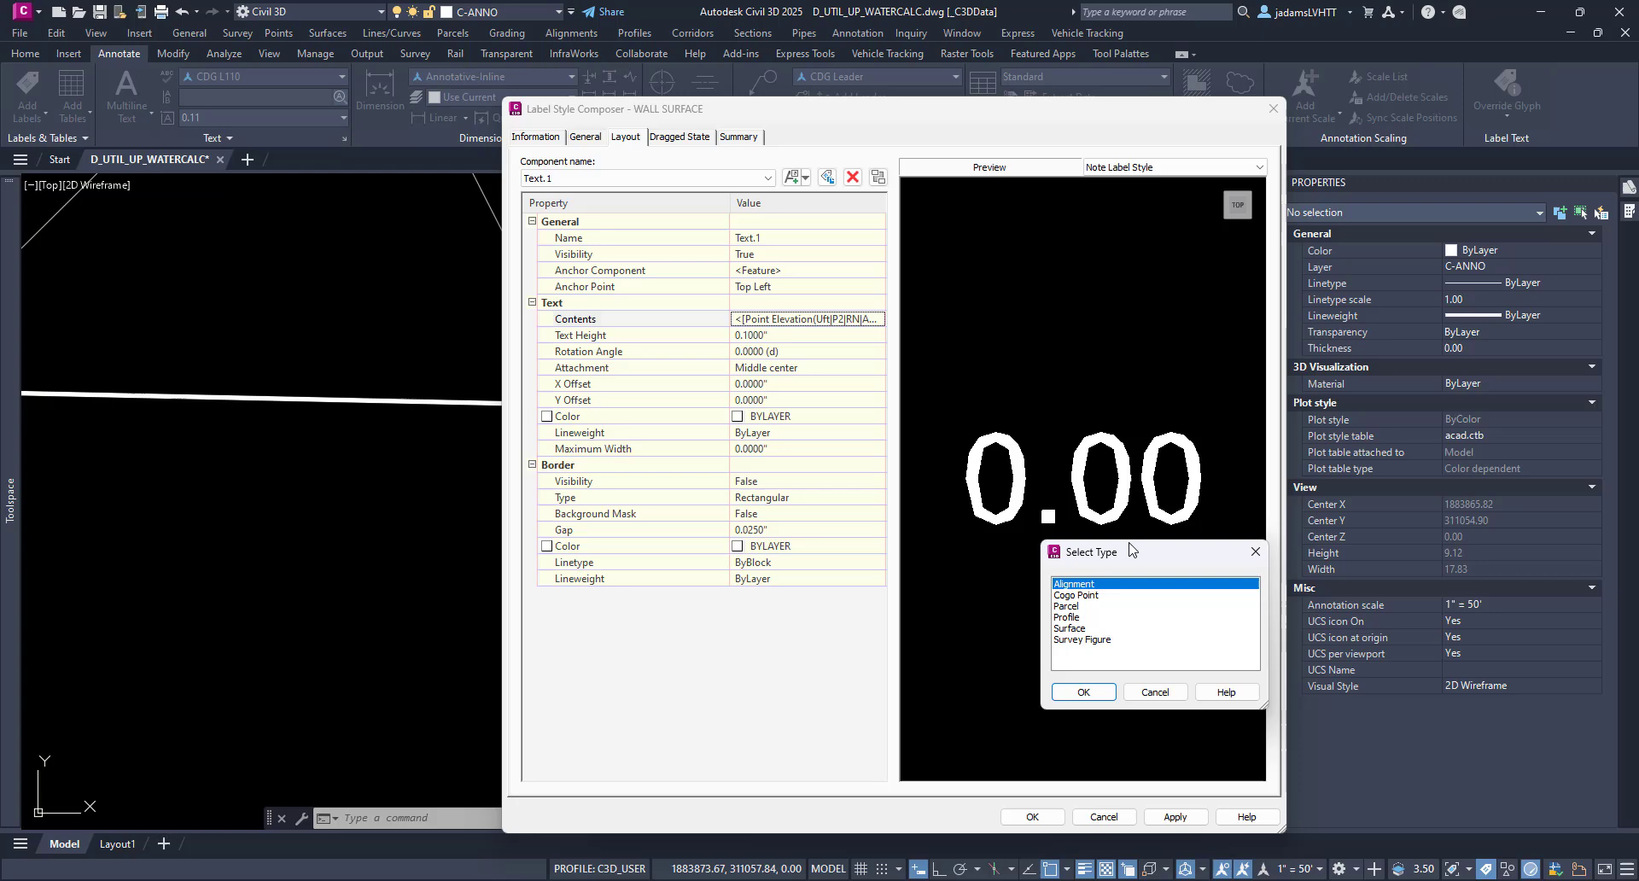
{"action": "left_click_drag", "start_coordinate": [1129, 548], "coordinate": [789, 183]}
{"action": "left_click", "coordinate": [727, 263]}
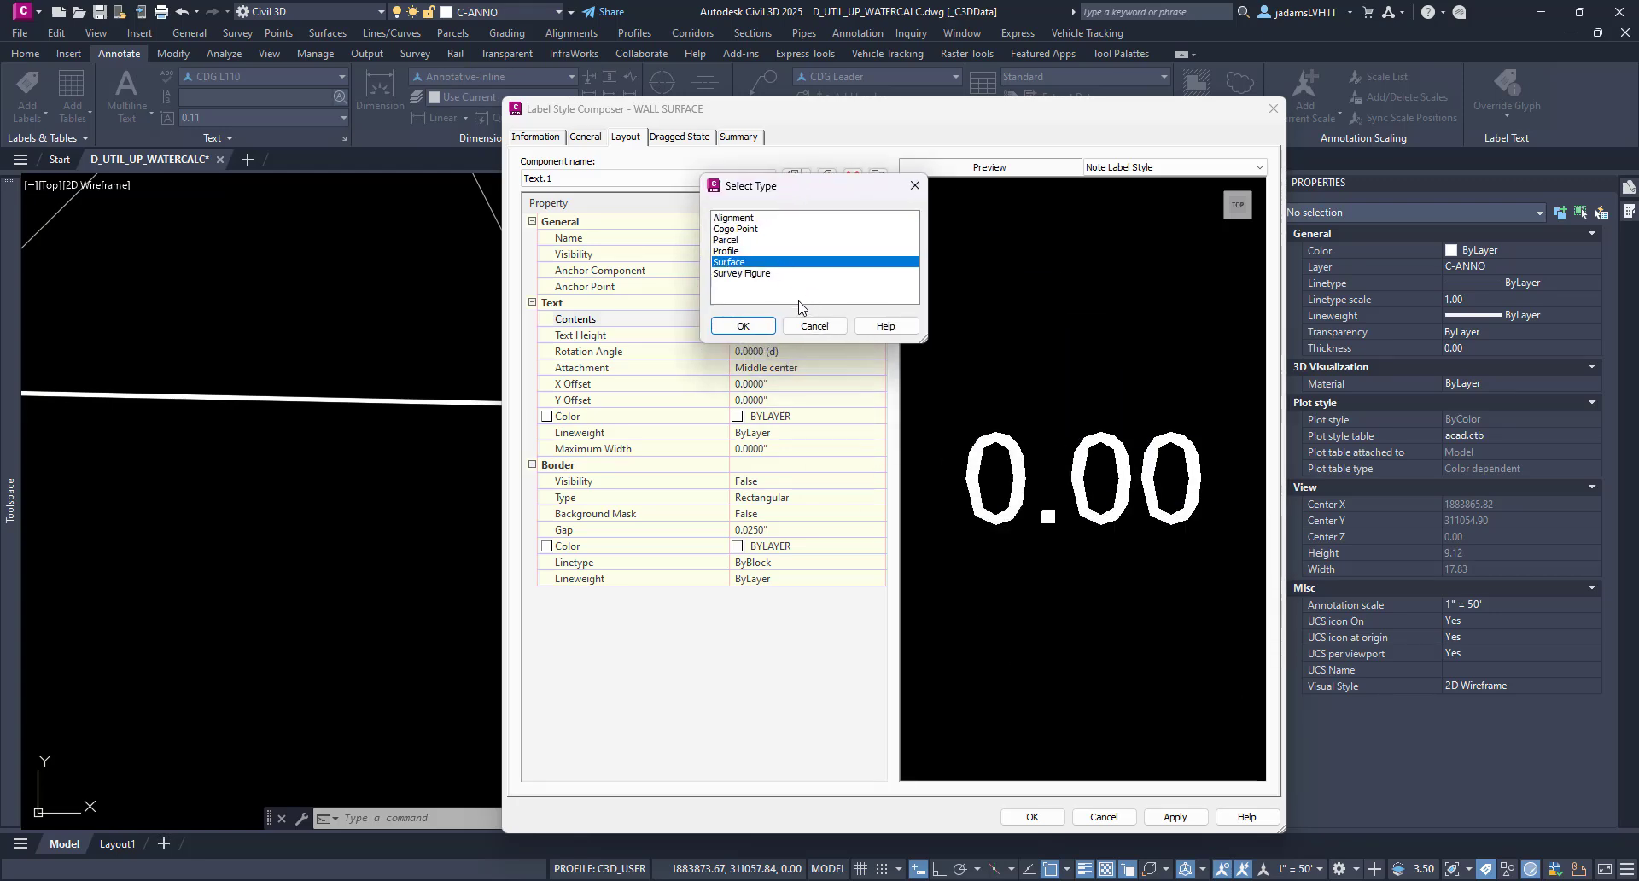
{"action": "left_click", "coordinate": [742, 326]}
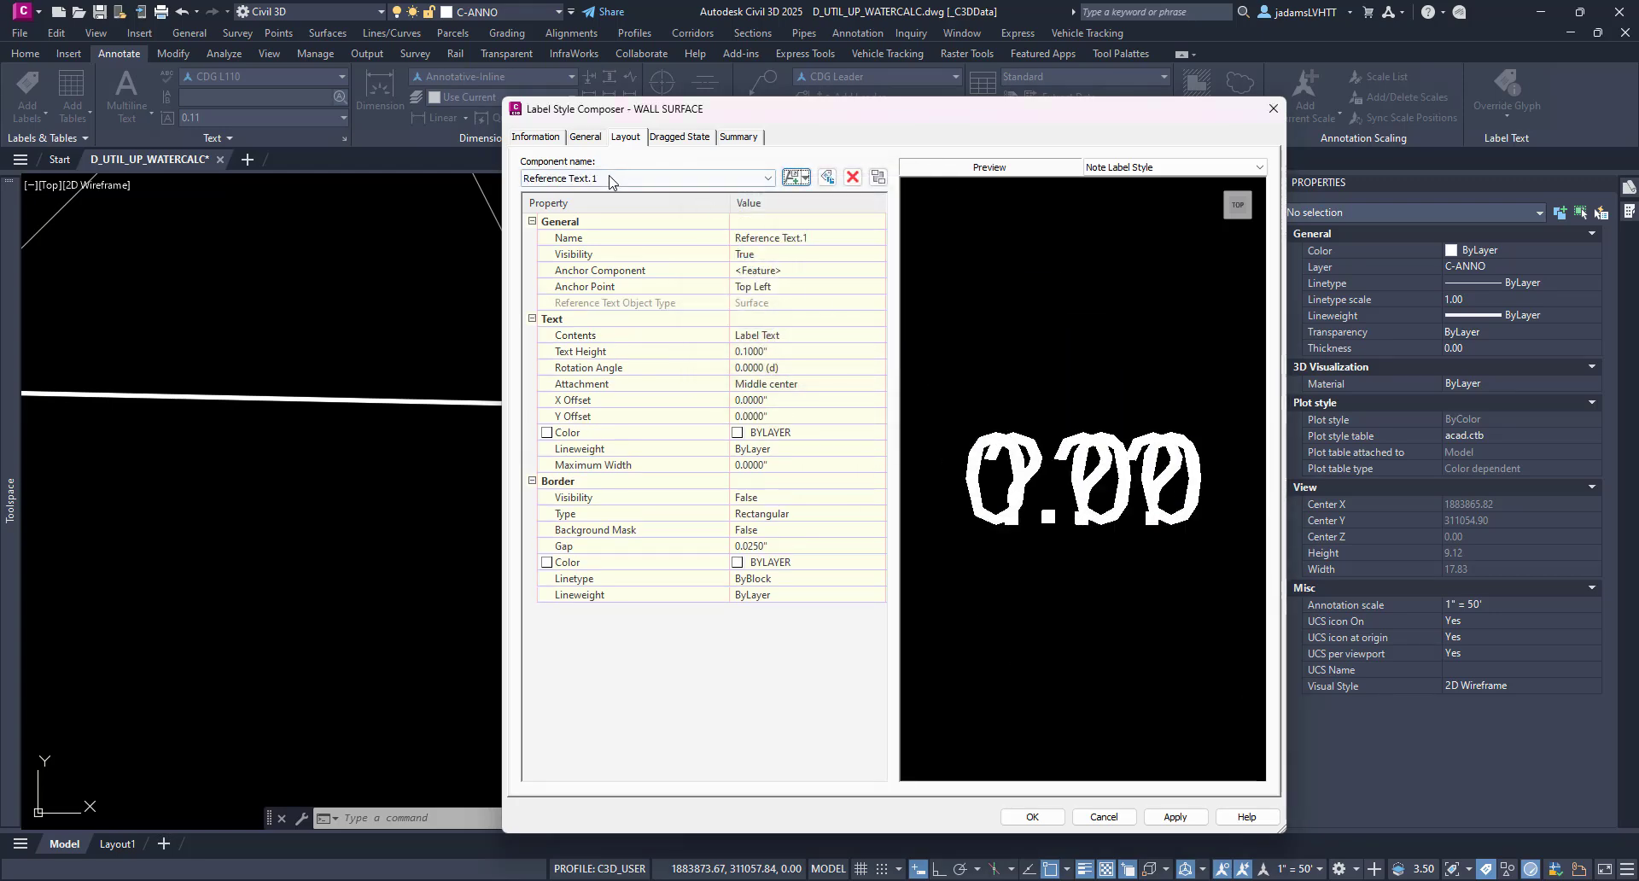
{"action": "left_click", "coordinate": [782, 418]}
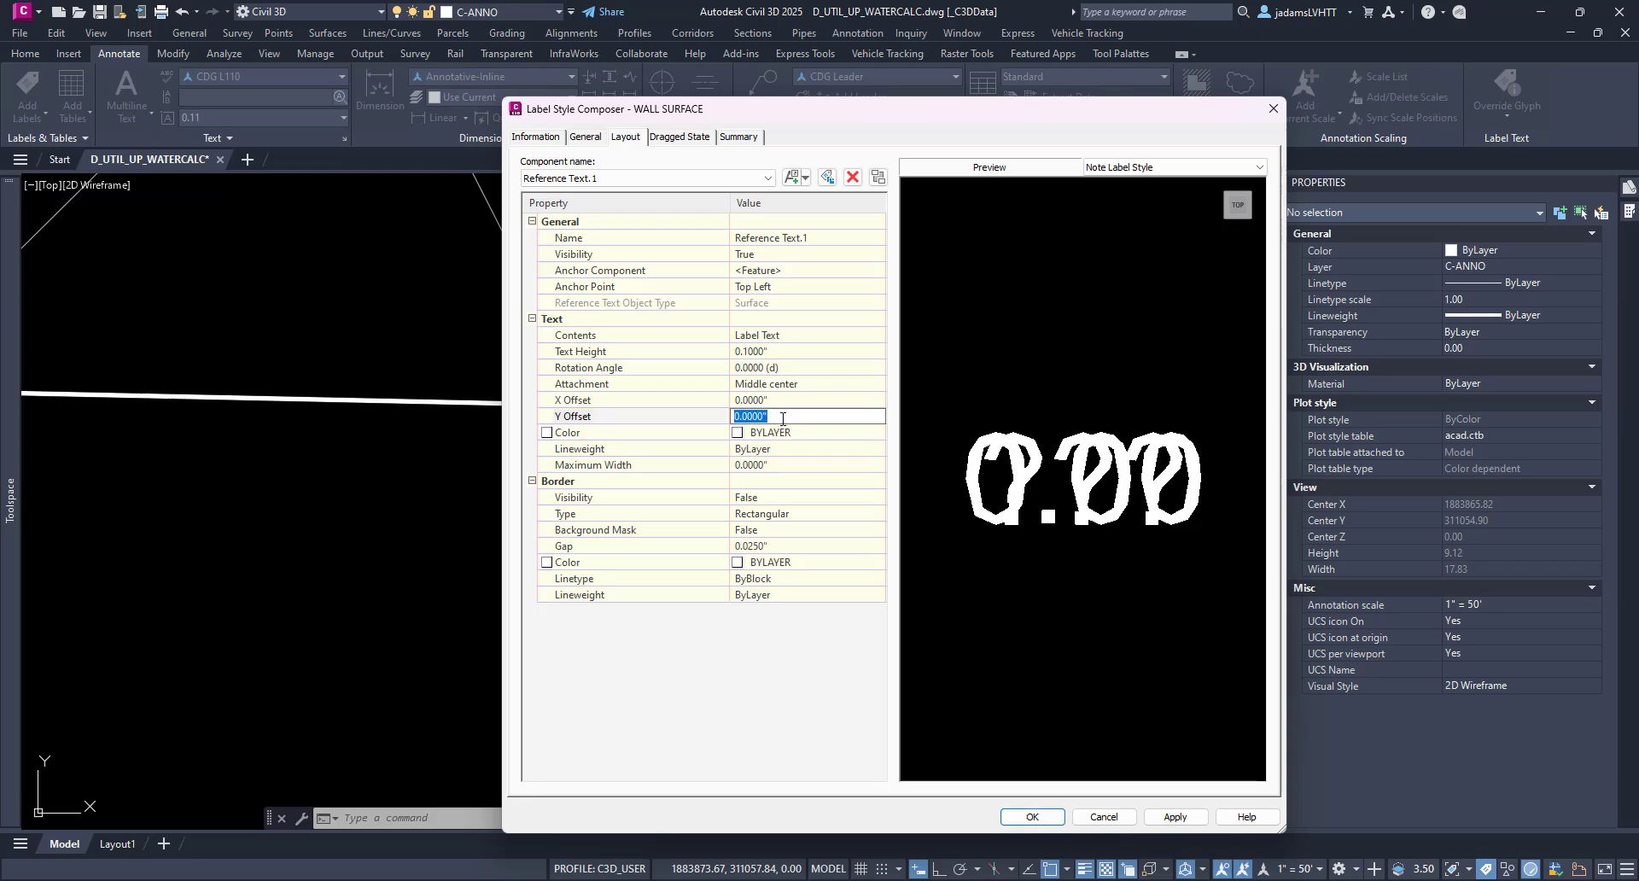
{"action": "type", "text": "-.2"}
{"action": "left_click", "coordinate": [821, 397]}
- Set the reference text contents to Surface Elevation rounded to 0.01
{"action": "left_click", "coordinate": [828, 334]}
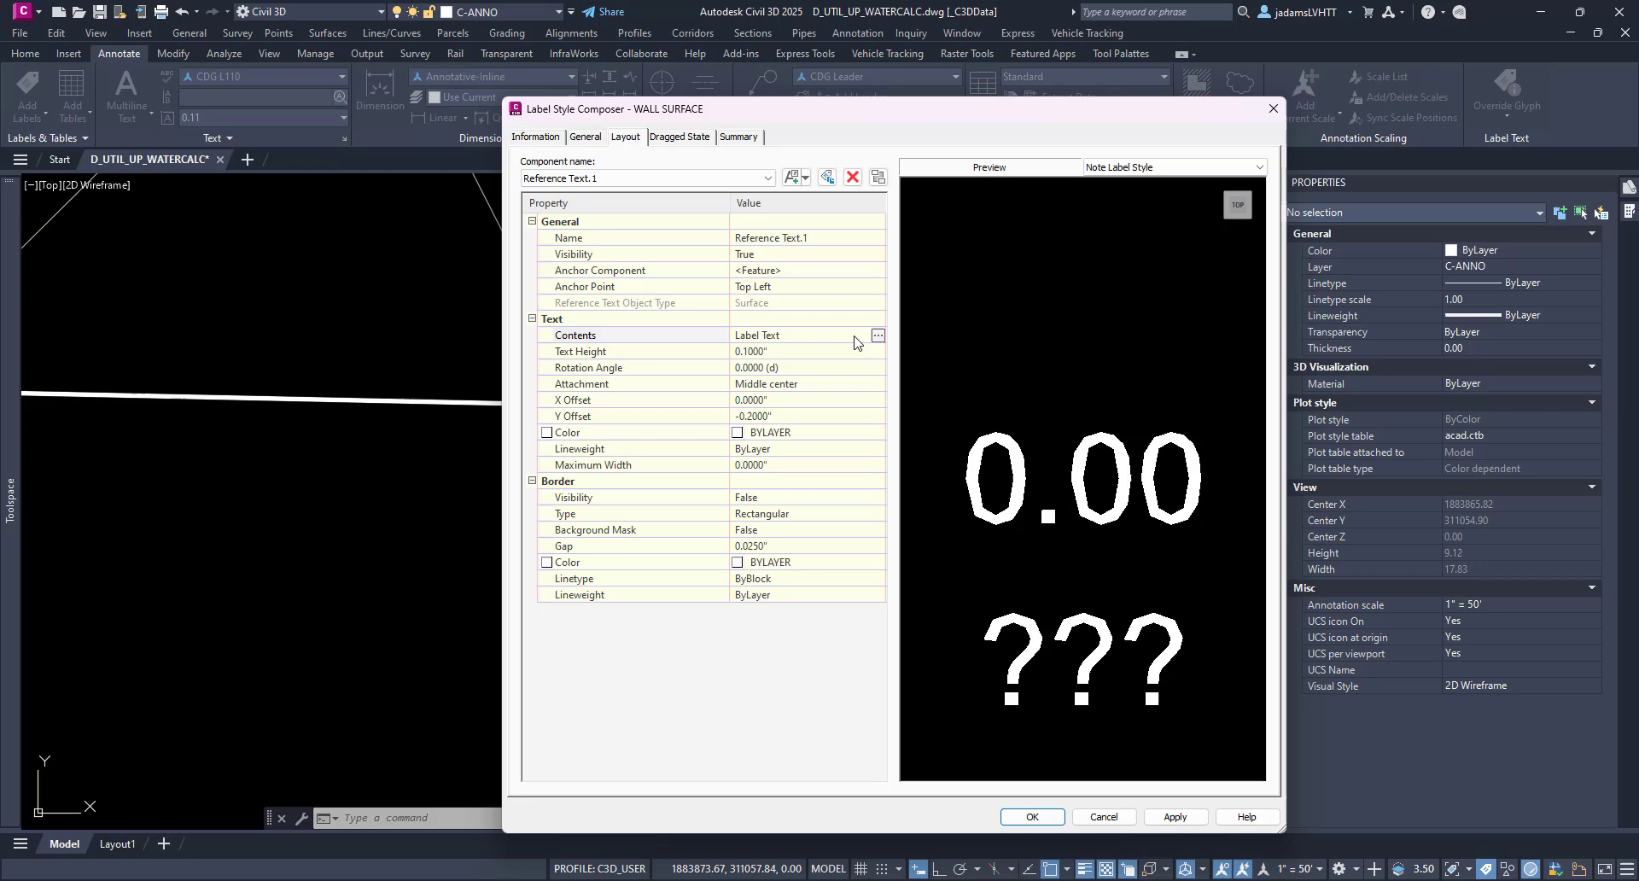
{"action": "left_click", "coordinate": [879, 334]}
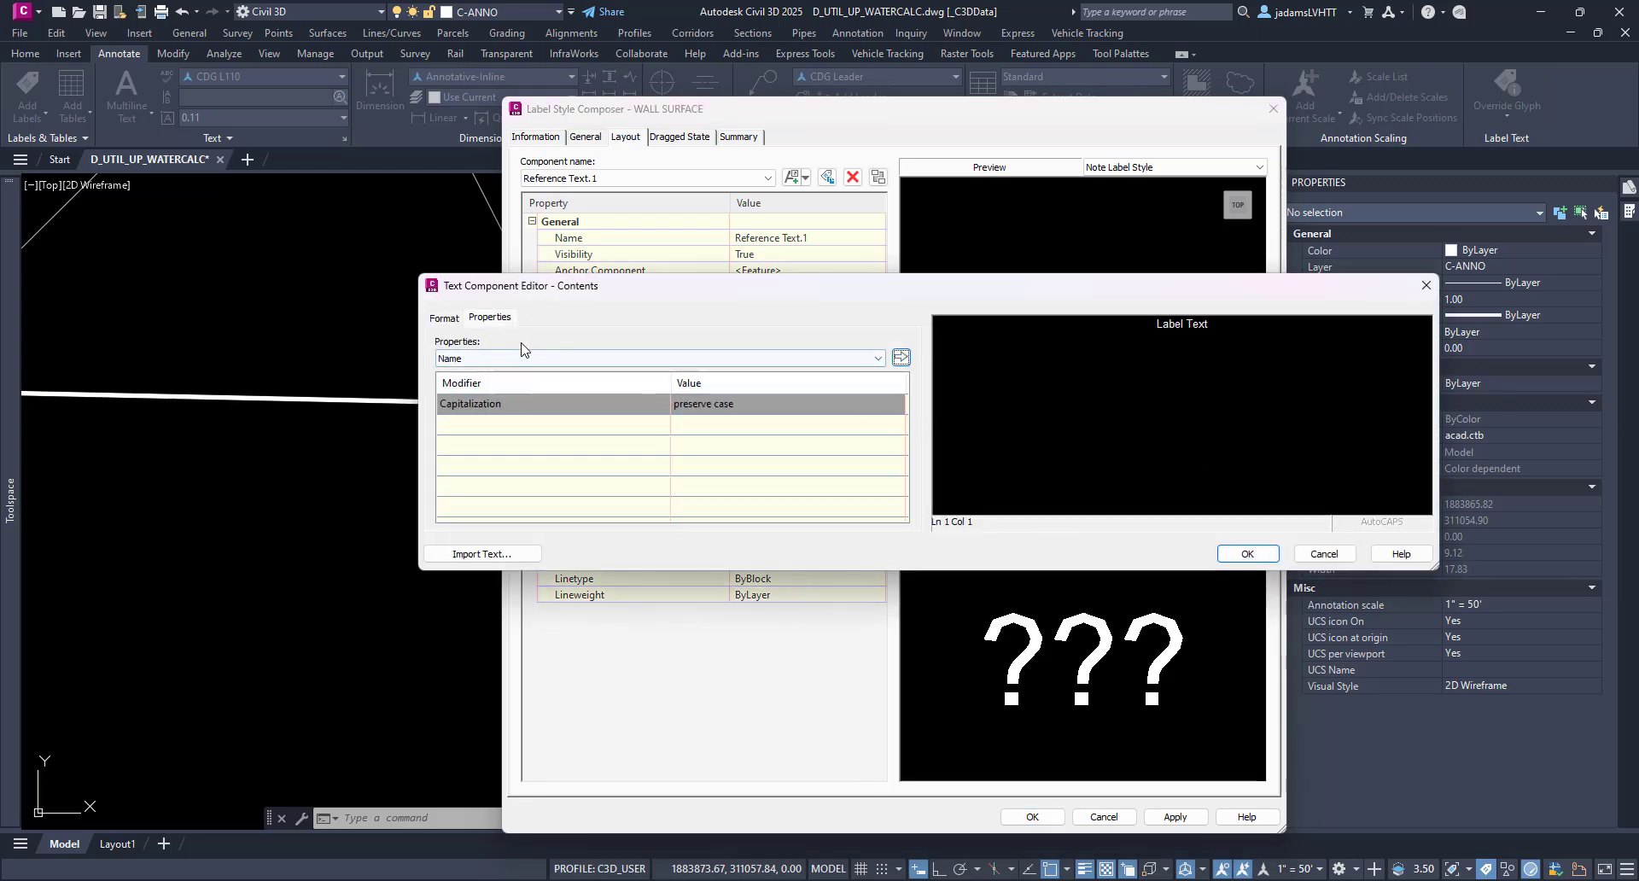
{"action": "key", "text": "ctrl+a"}
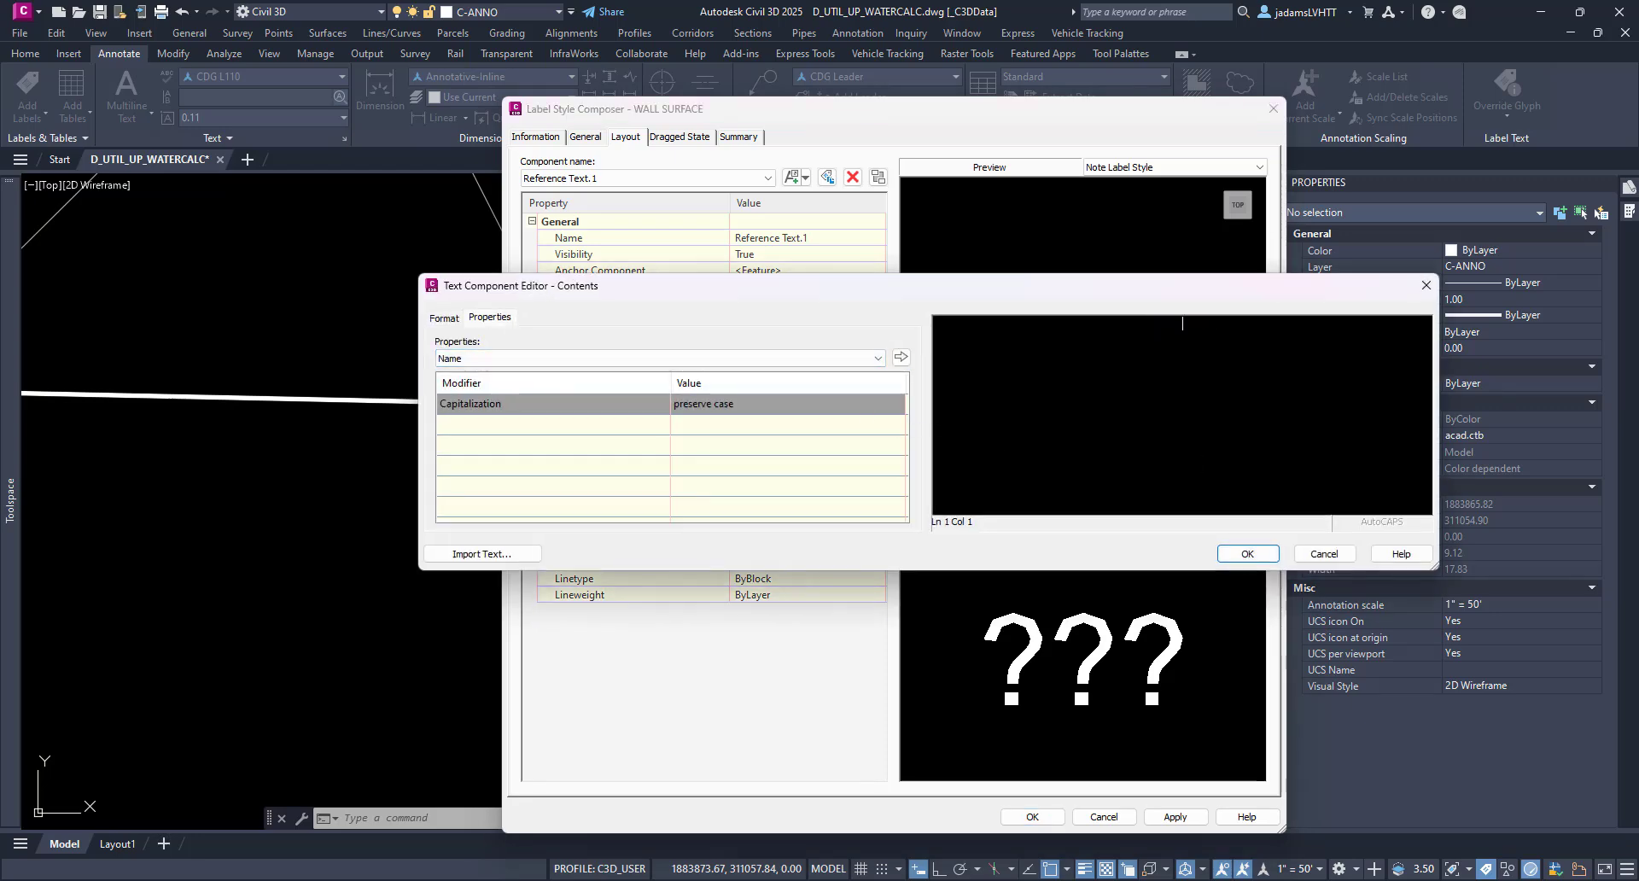
{"action": "left_click", "coordinate": [878, 357]}
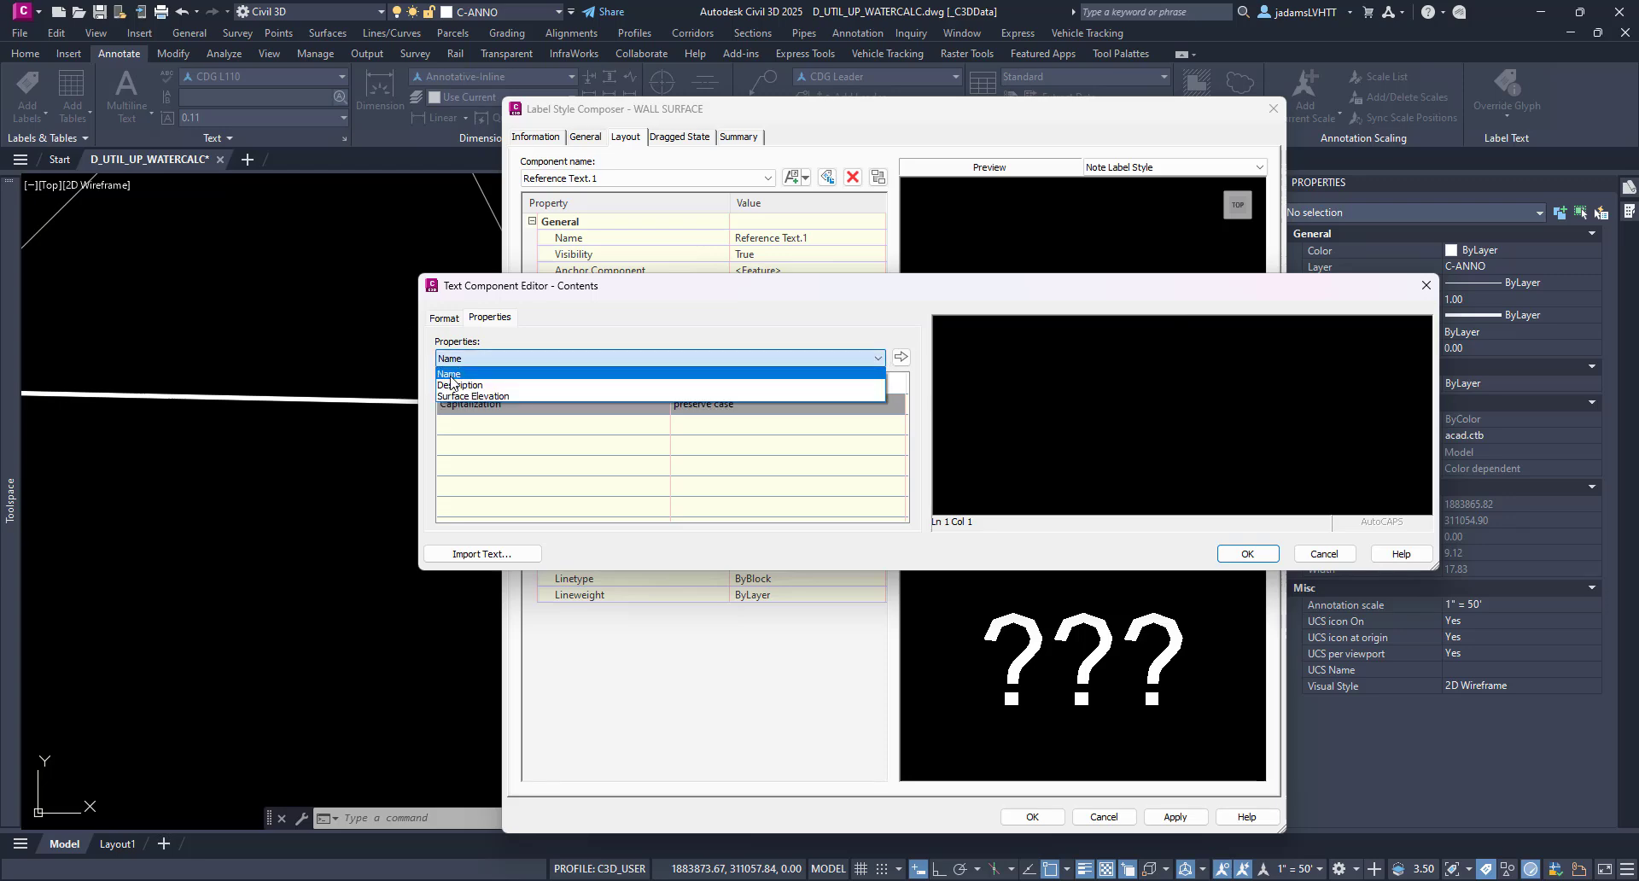
{"action": "left_click", "coordinate": [472, 396]}
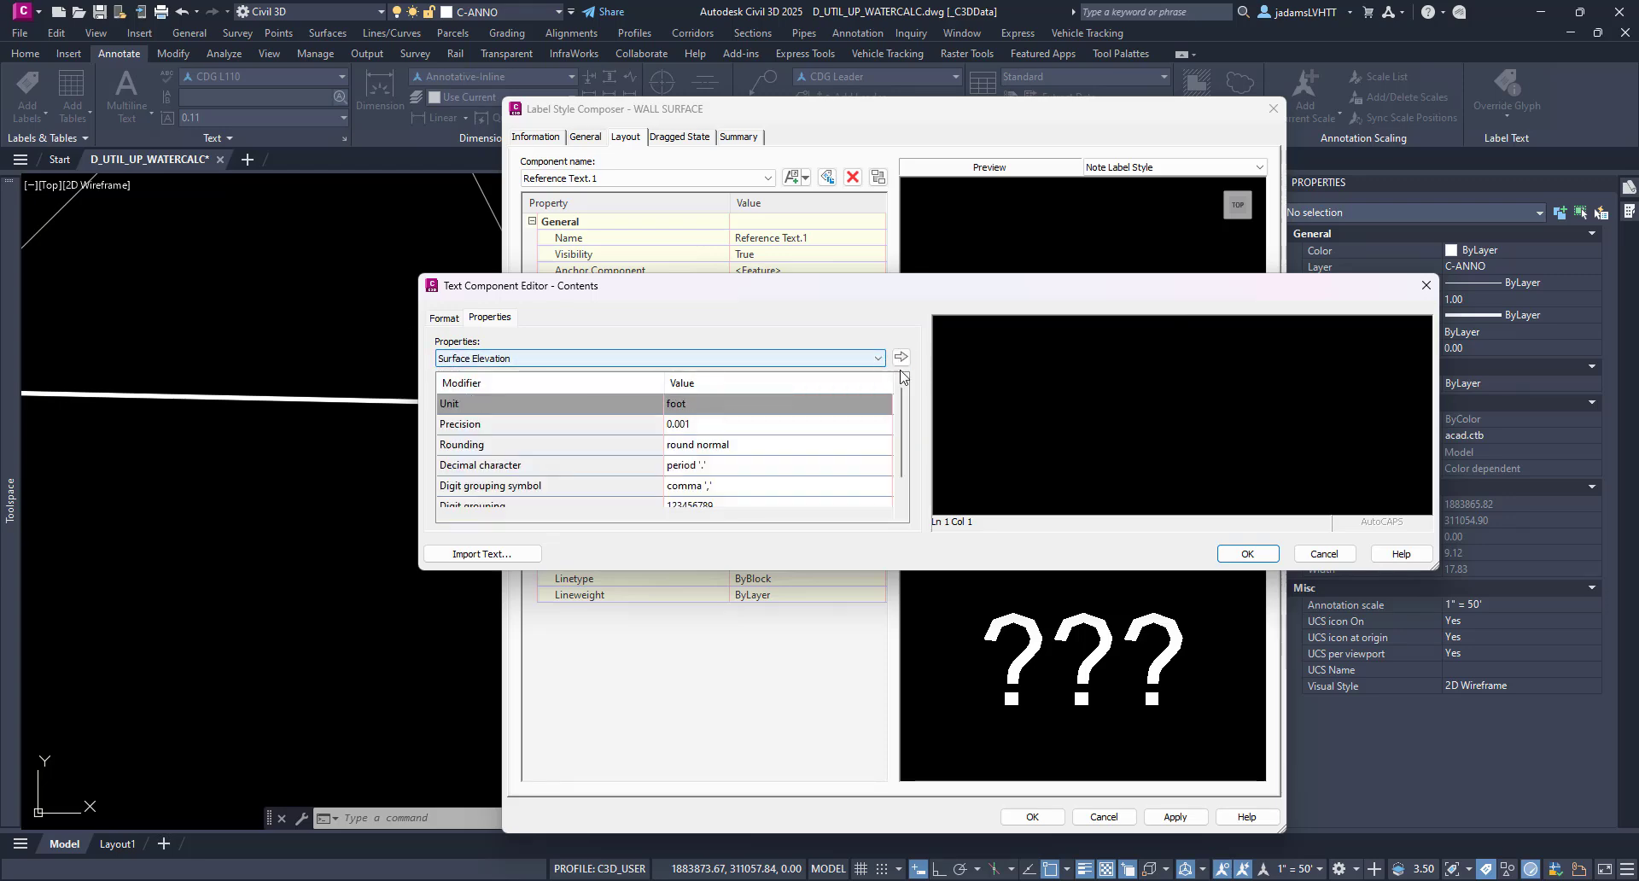
{"action": "left_click", "coordinate": [772, 424]}
{"action": "left_click", "coordinate": [856, 419]}
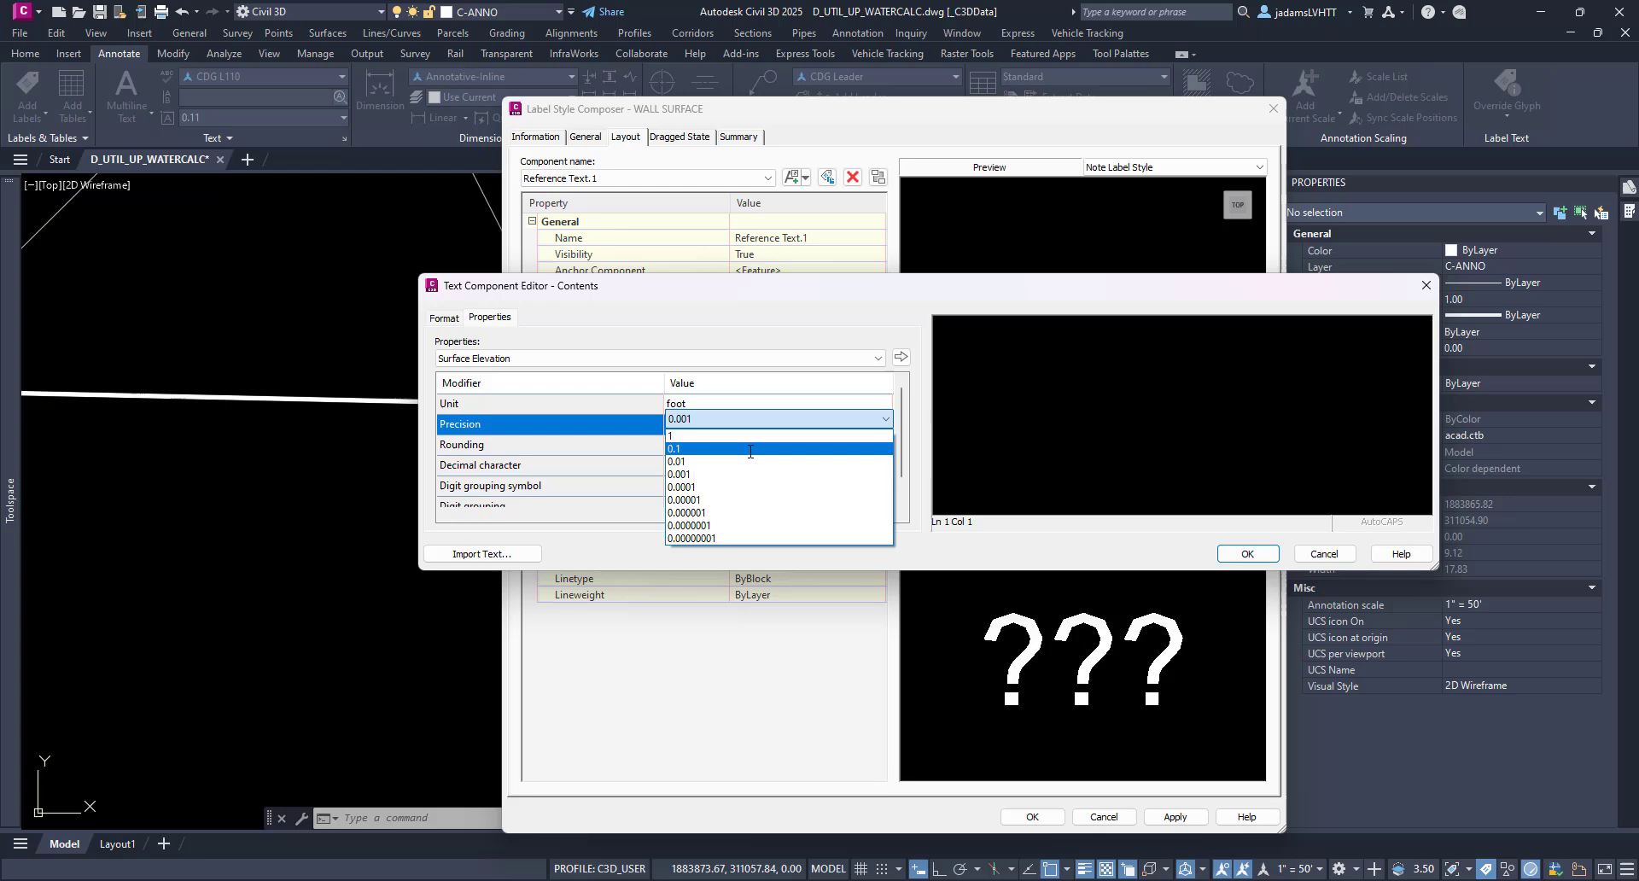
{"action": "left_click", "coordinate": [683, 461]}
{"action": "left_click", "coordinate": [901, 357]}
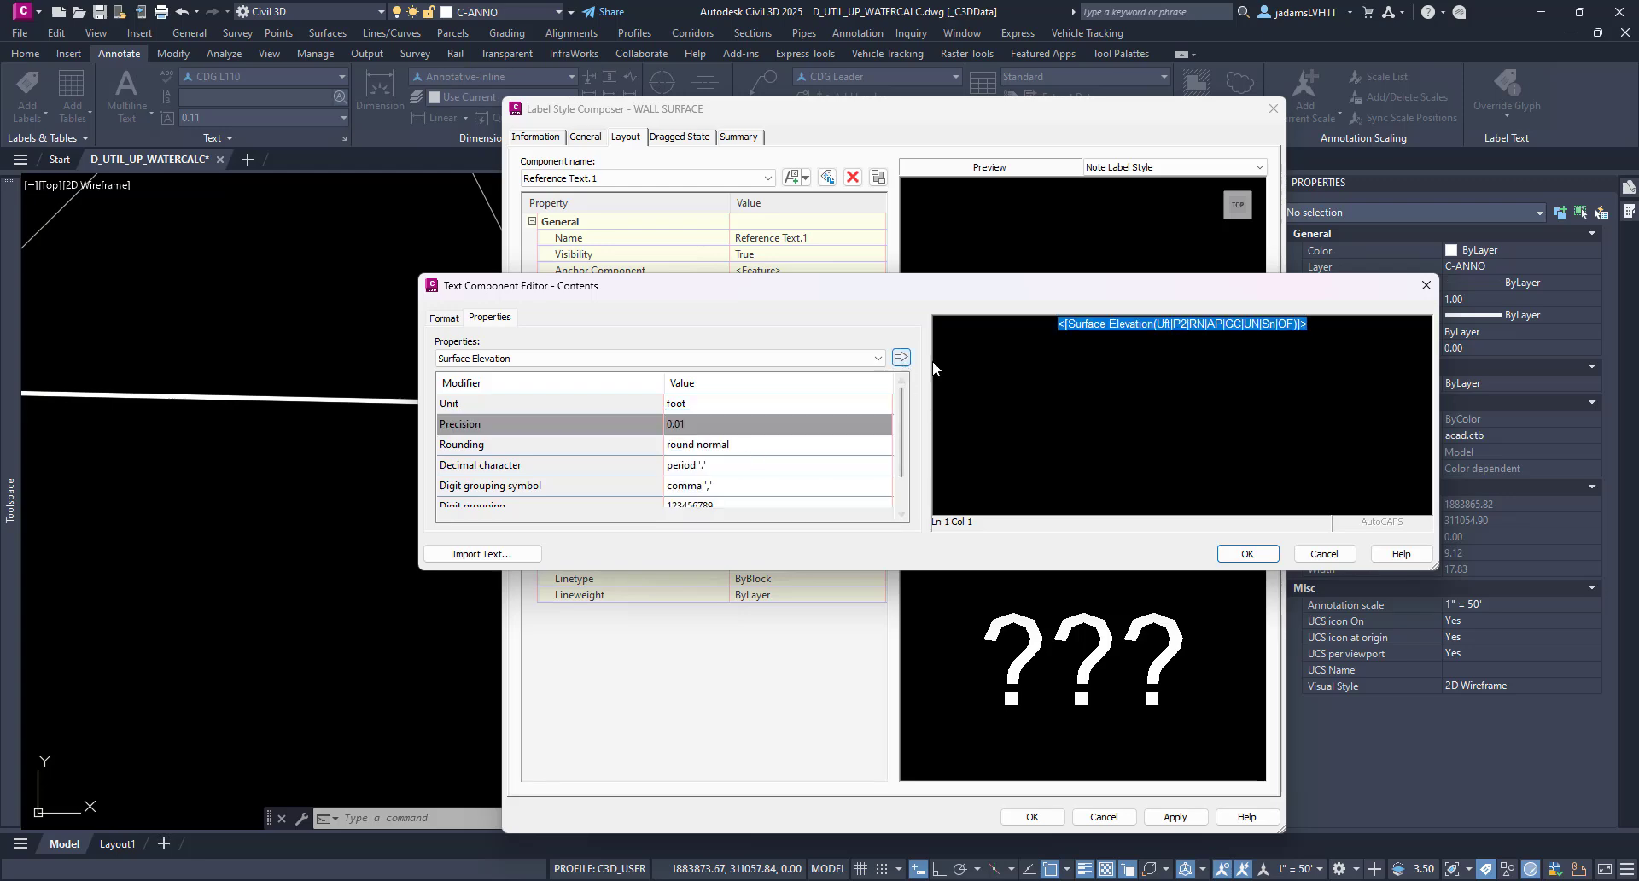
{"action": "left_click", "coordinate": [1243, 550]}
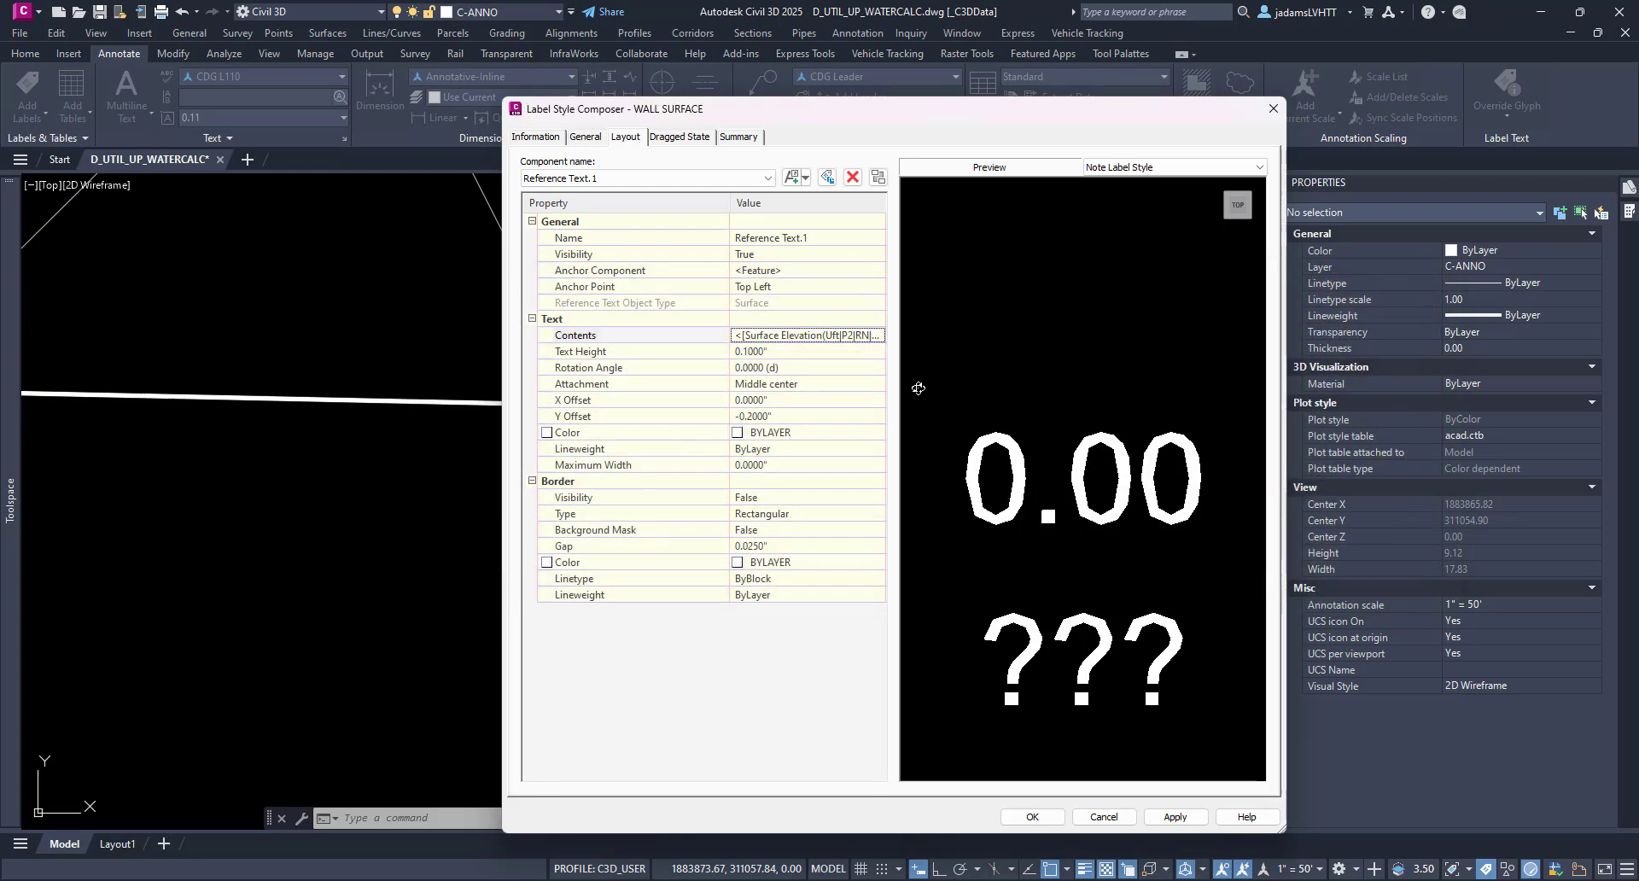
- Prefix Text.1's point elevation field with 'TOP OF WALL='
{"action": "left_click_drag", "start_coordinate": [859, 114], "coordinate": [764, 70]}
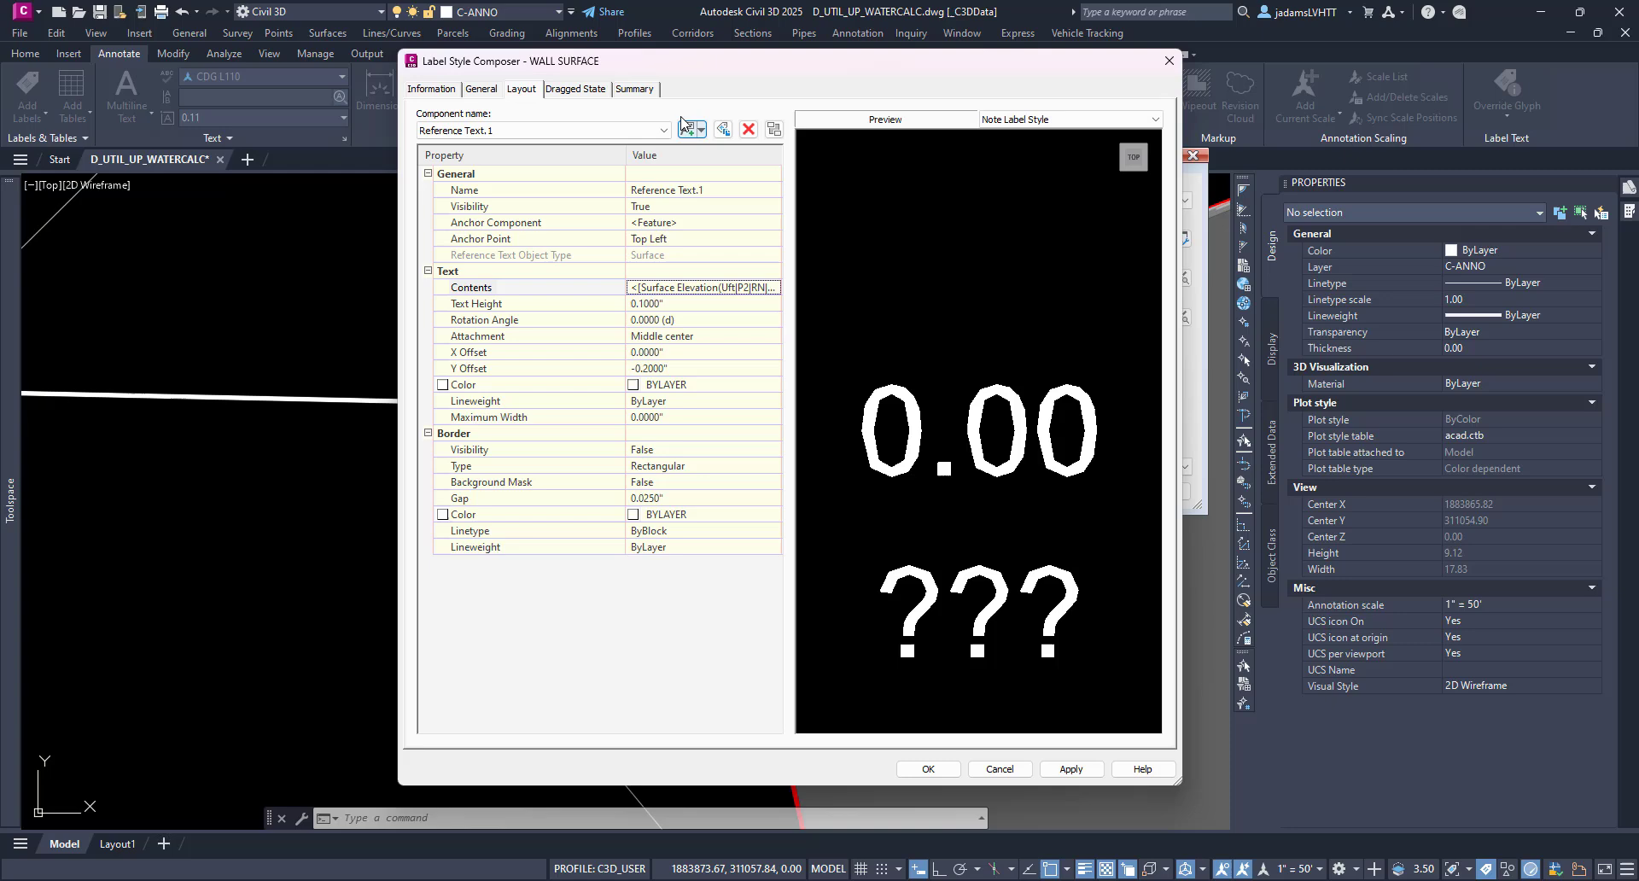
{"action": "left_click", "coordinate": [578, 130]}
{"action": "left_click", "coordinate": [469, 147]}
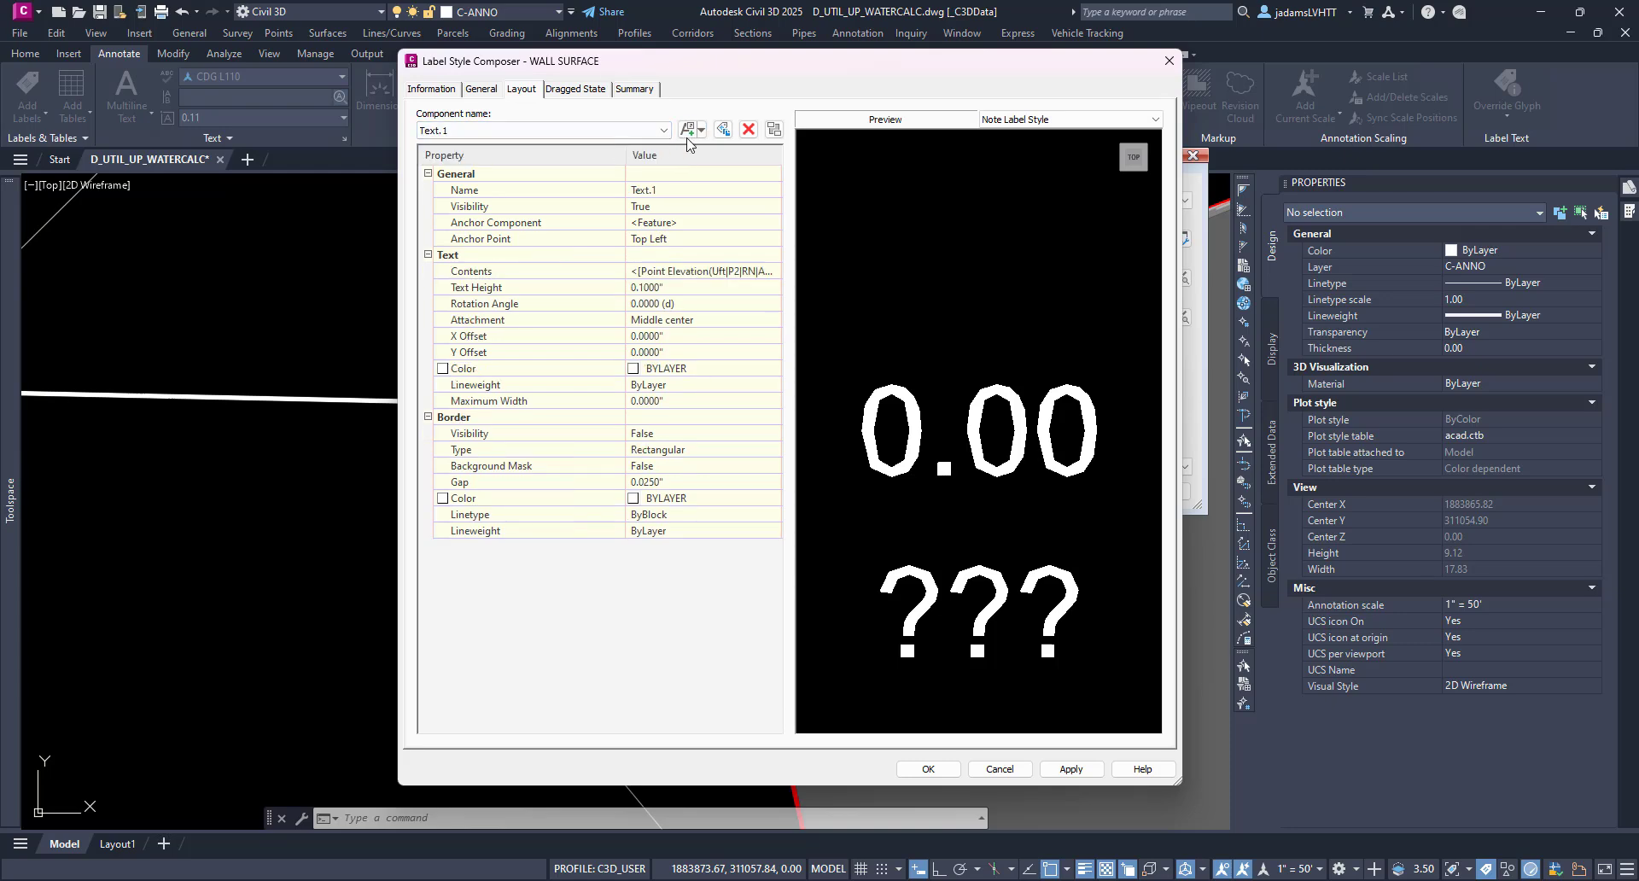
{"action": "left_click", "coordinate": [708, 271]}
{"action": "left_click", "coordinate": [774, 270]}
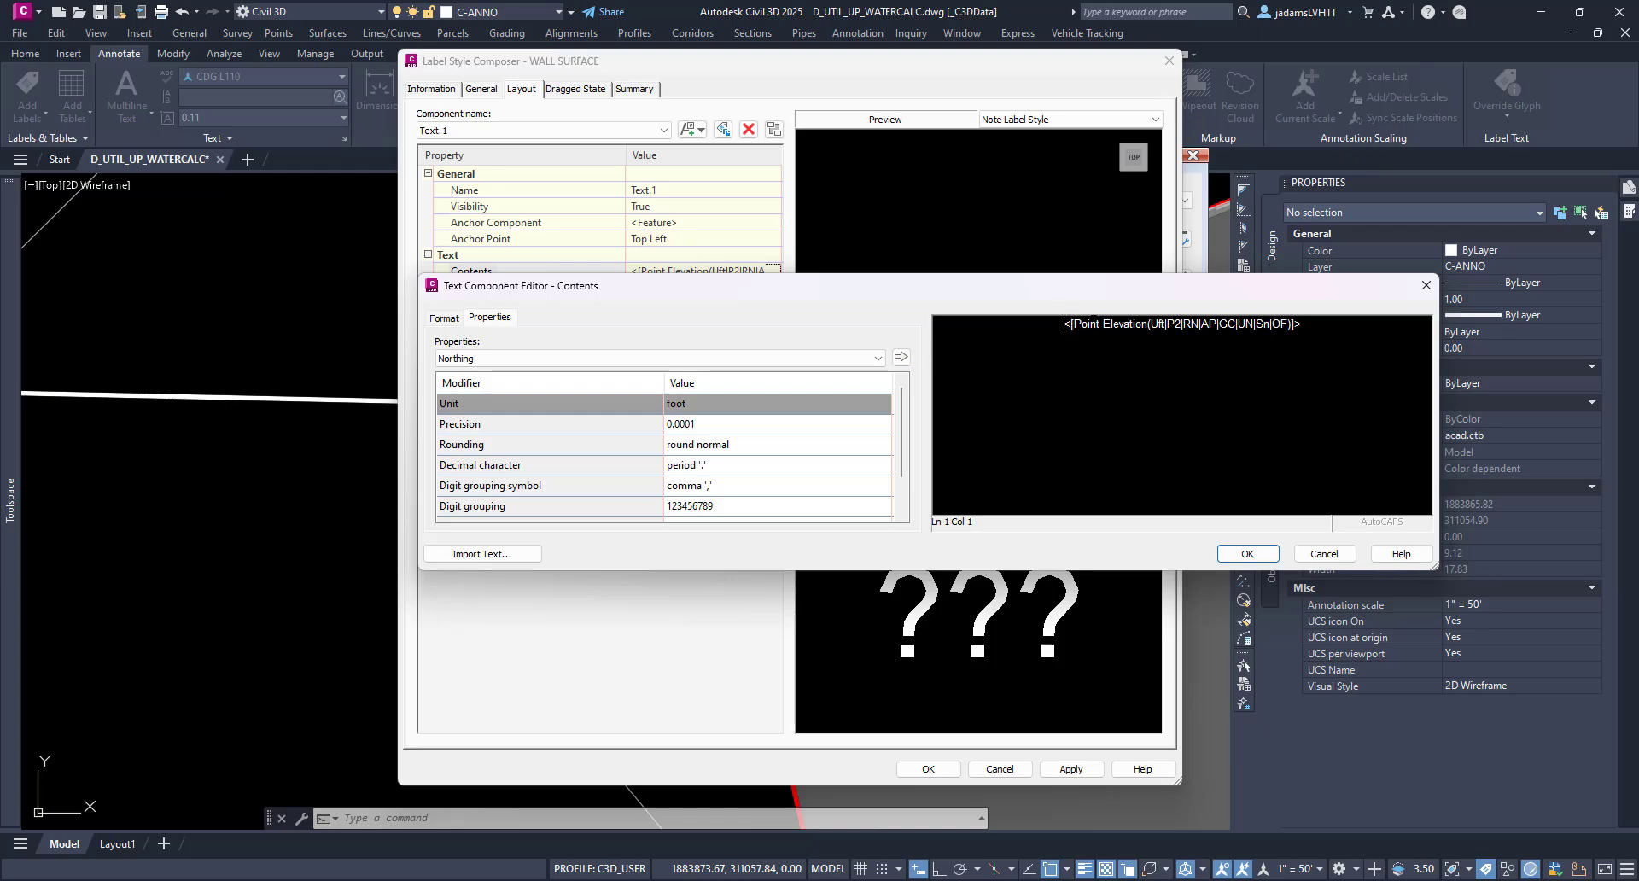
{"action": "key", "text": "Caps_Lock"}
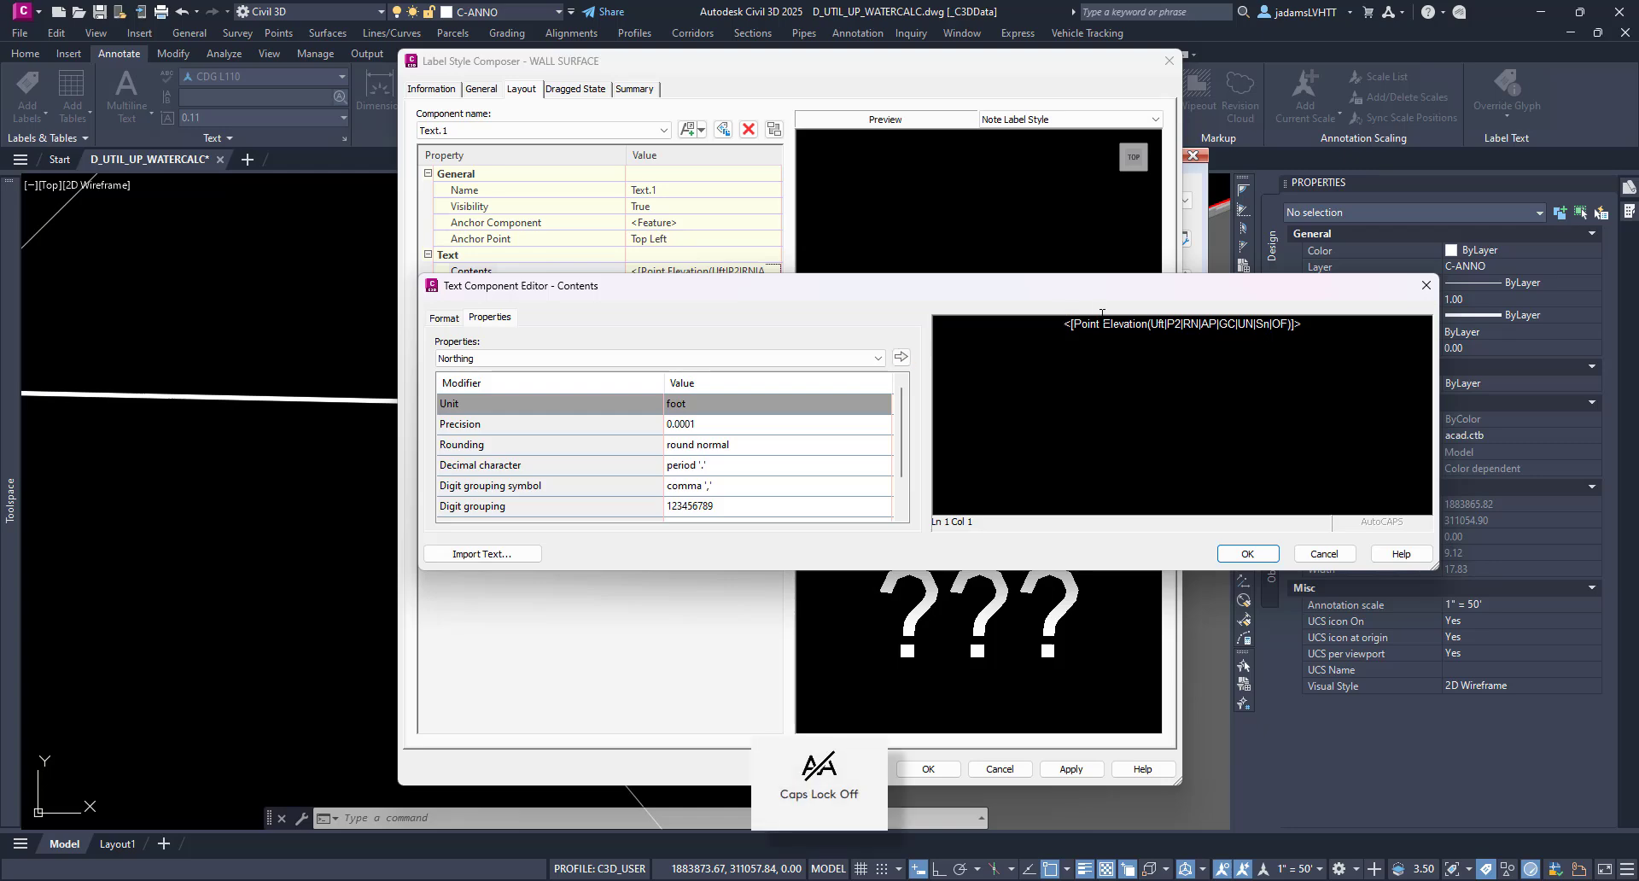
{"action": "type", "text": "t"}
{"action": "key", "text": "BackSpace"}
{"action": "key", "text": "Caps_Lock"}
{"action": "type", "text": "TOP OF WALL"}
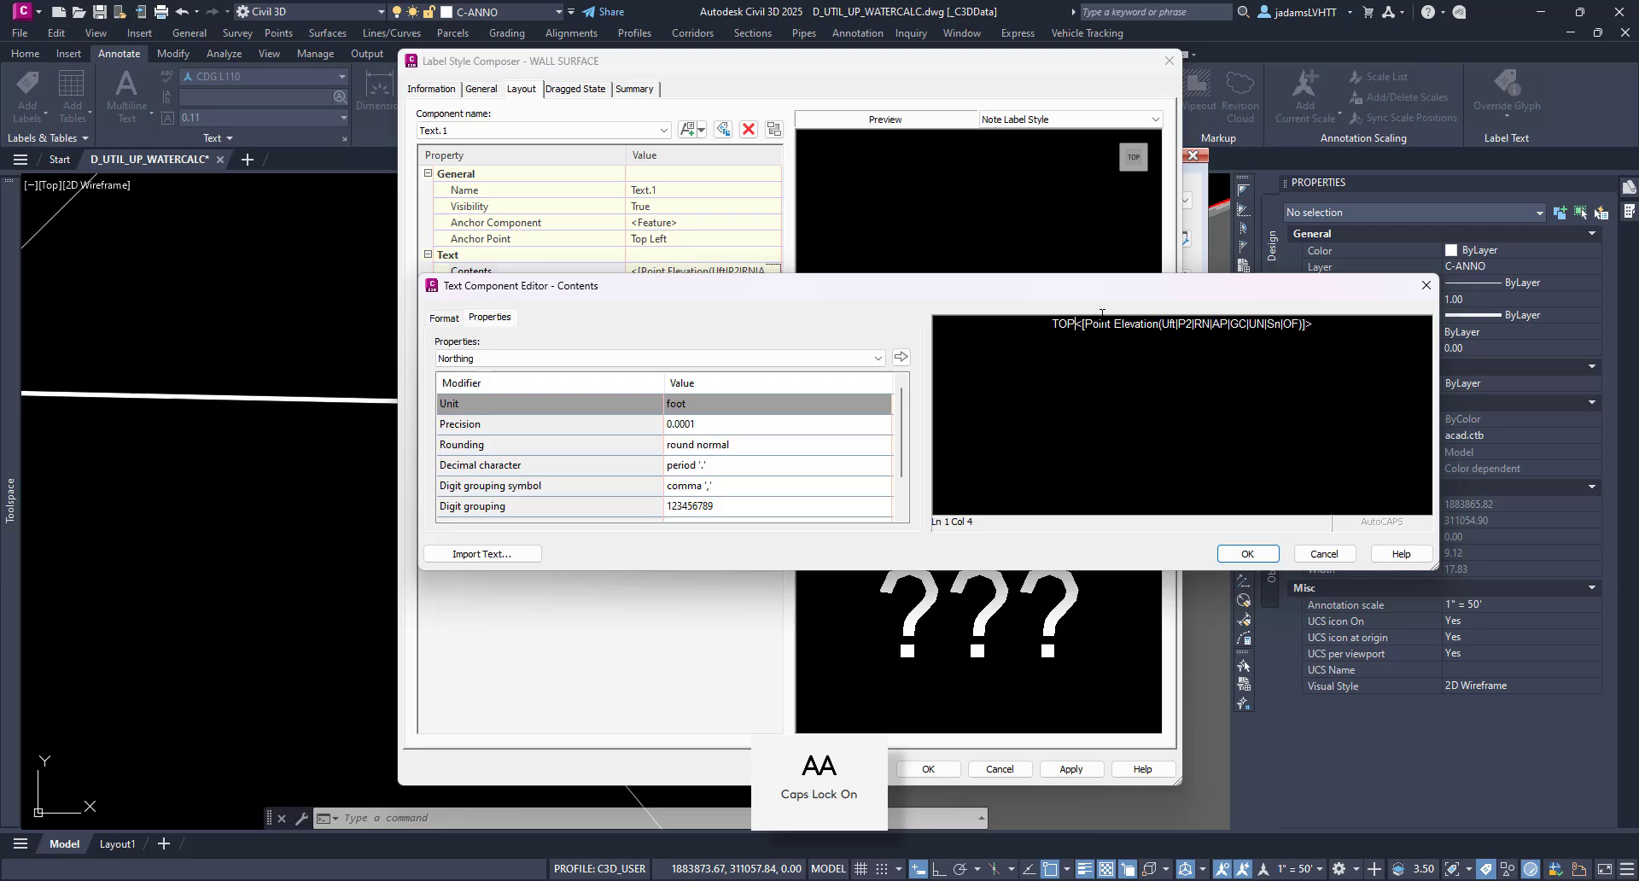
{"action": "type", "text": "-"}
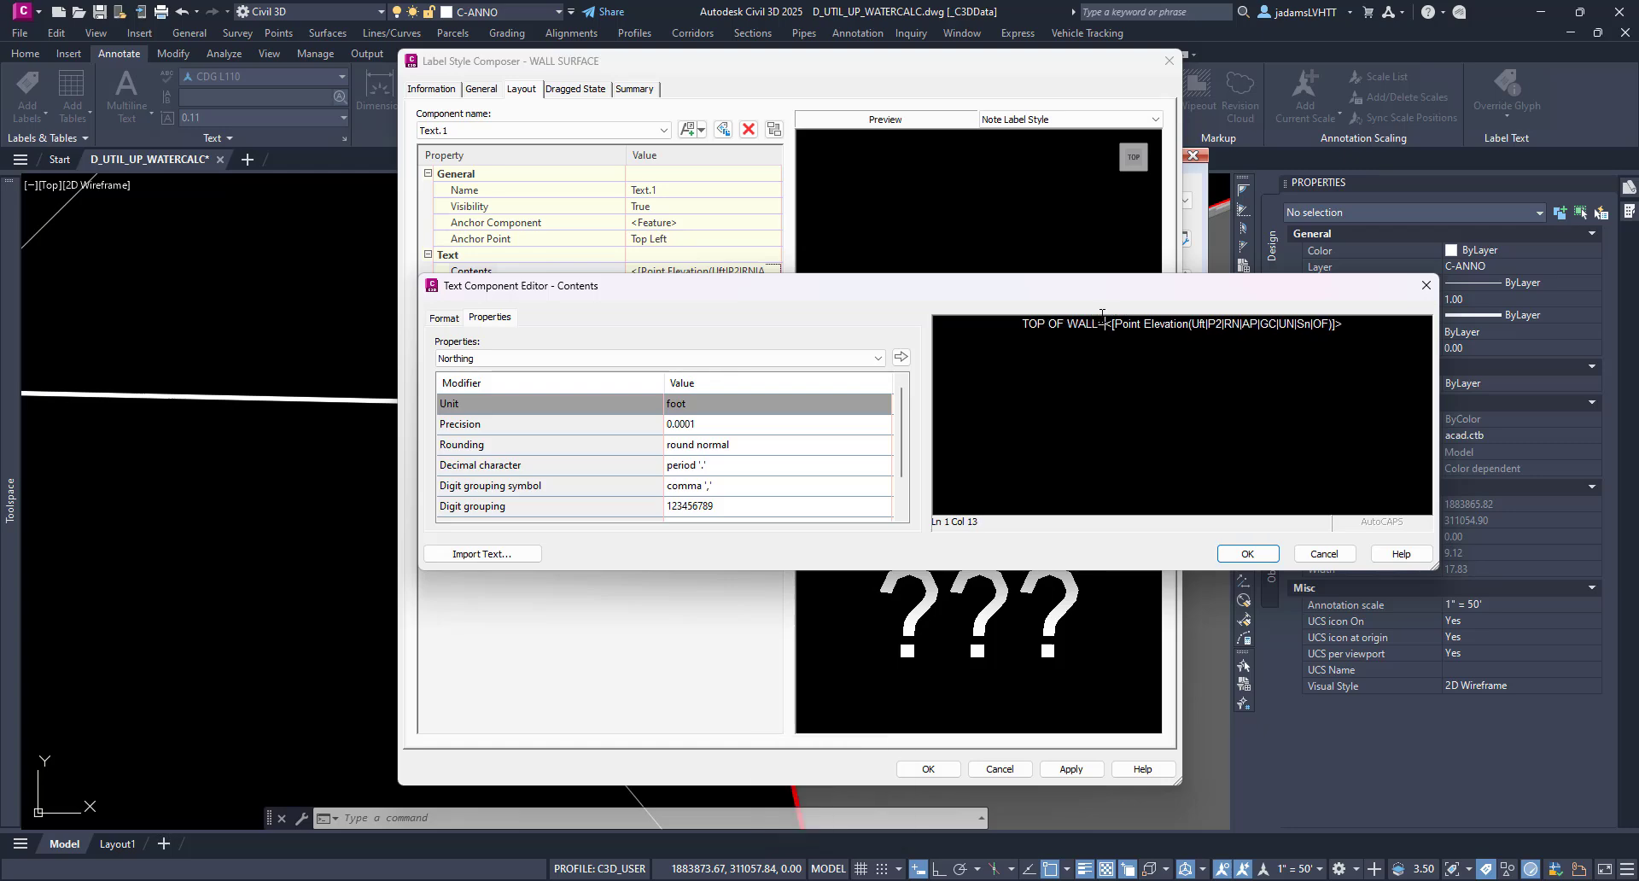
{"action": "left_click", "coordinate": [1244, 554]}
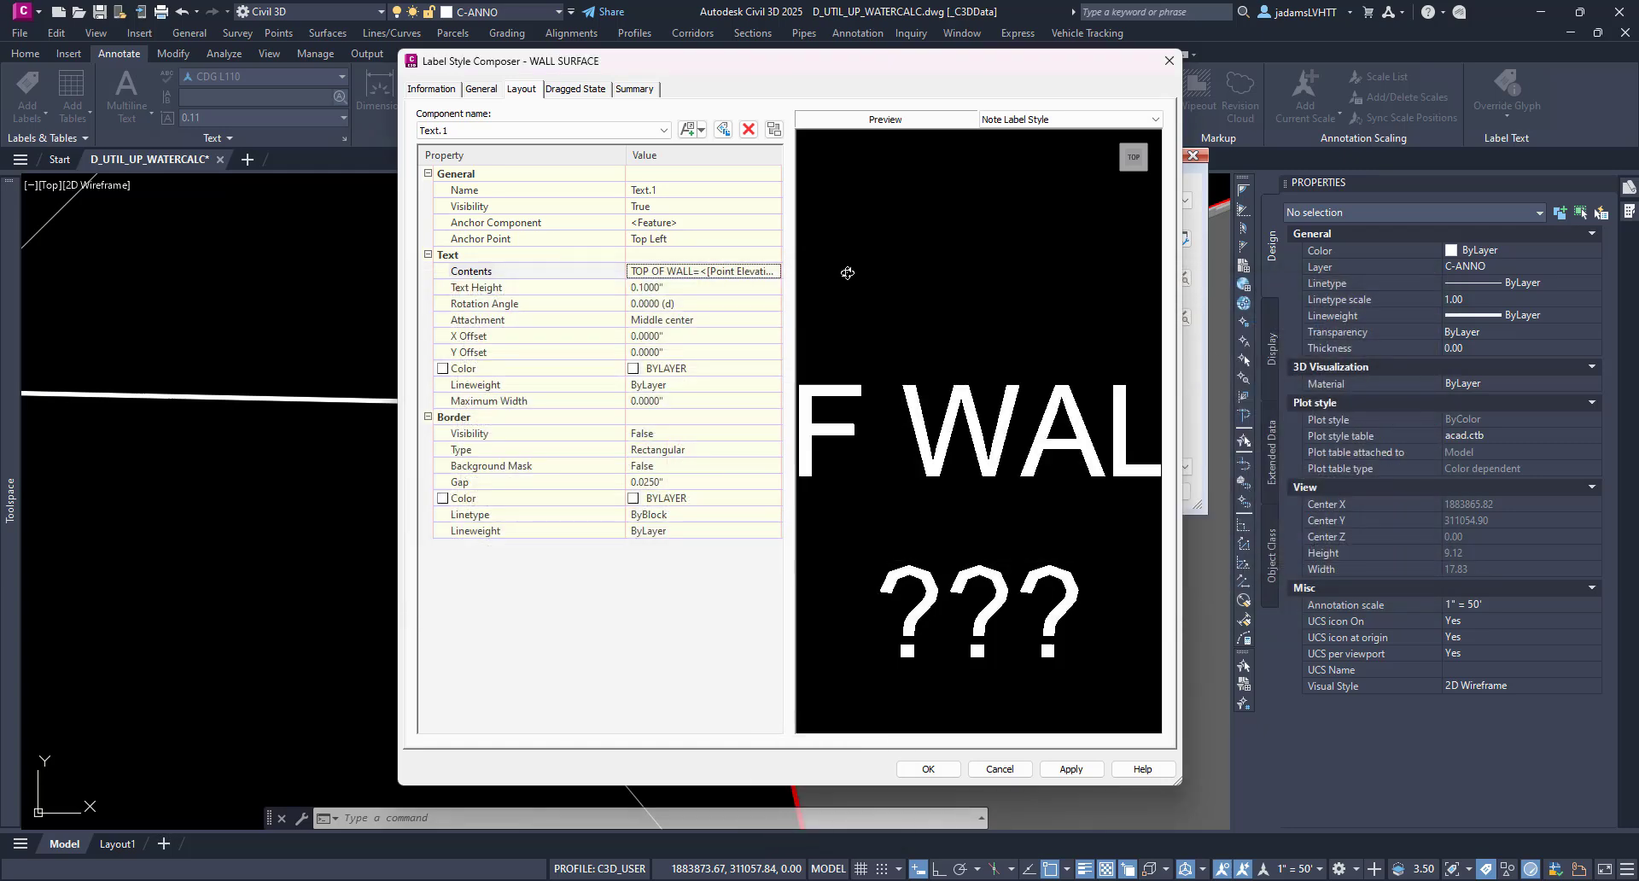
- Prefix Reference Text.1's surface elevation field with 'BOTTOM OF WALL='
{"action": "left_click", "coordinate": [501, 131]}
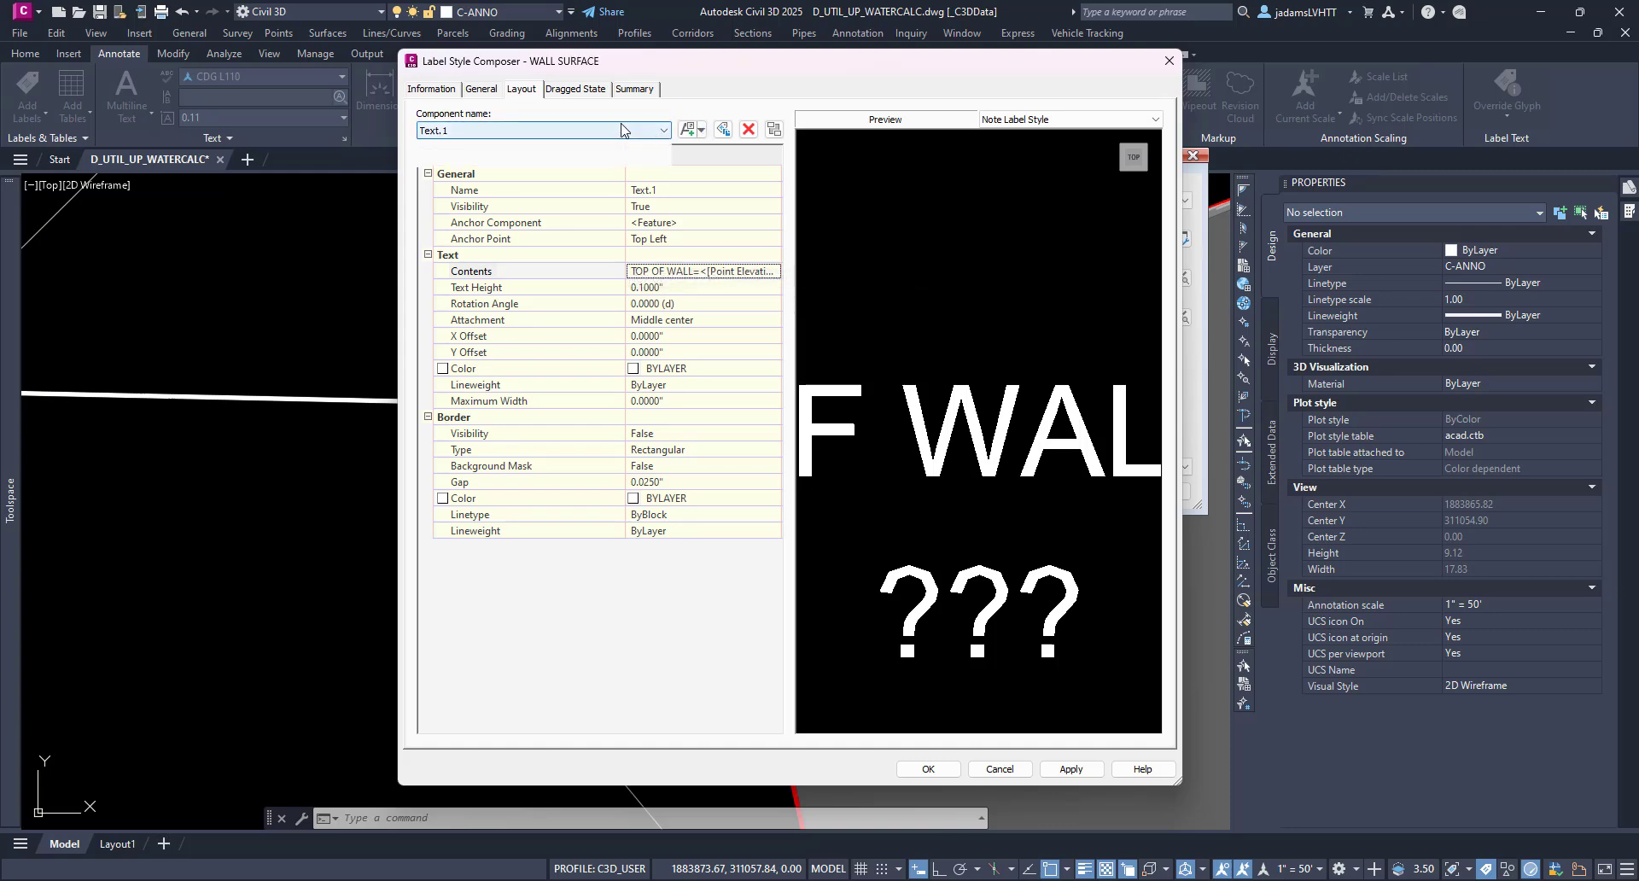
{"action": "left_click", "coordinate": [500, 157]}
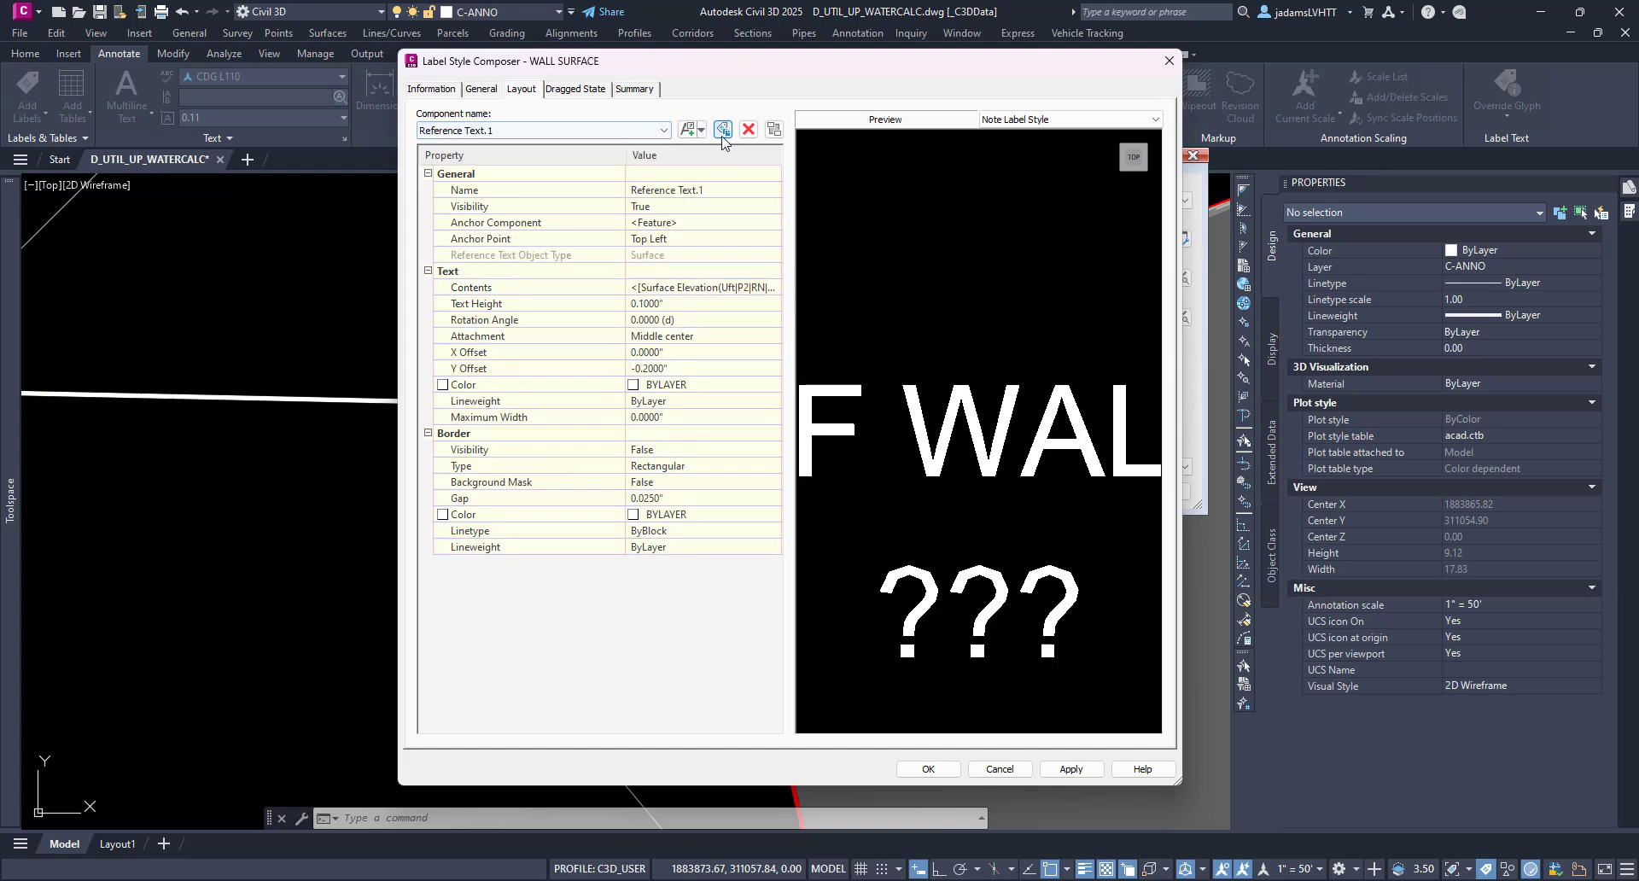
{"action": "left_click", "coordinate": [700, 287]}
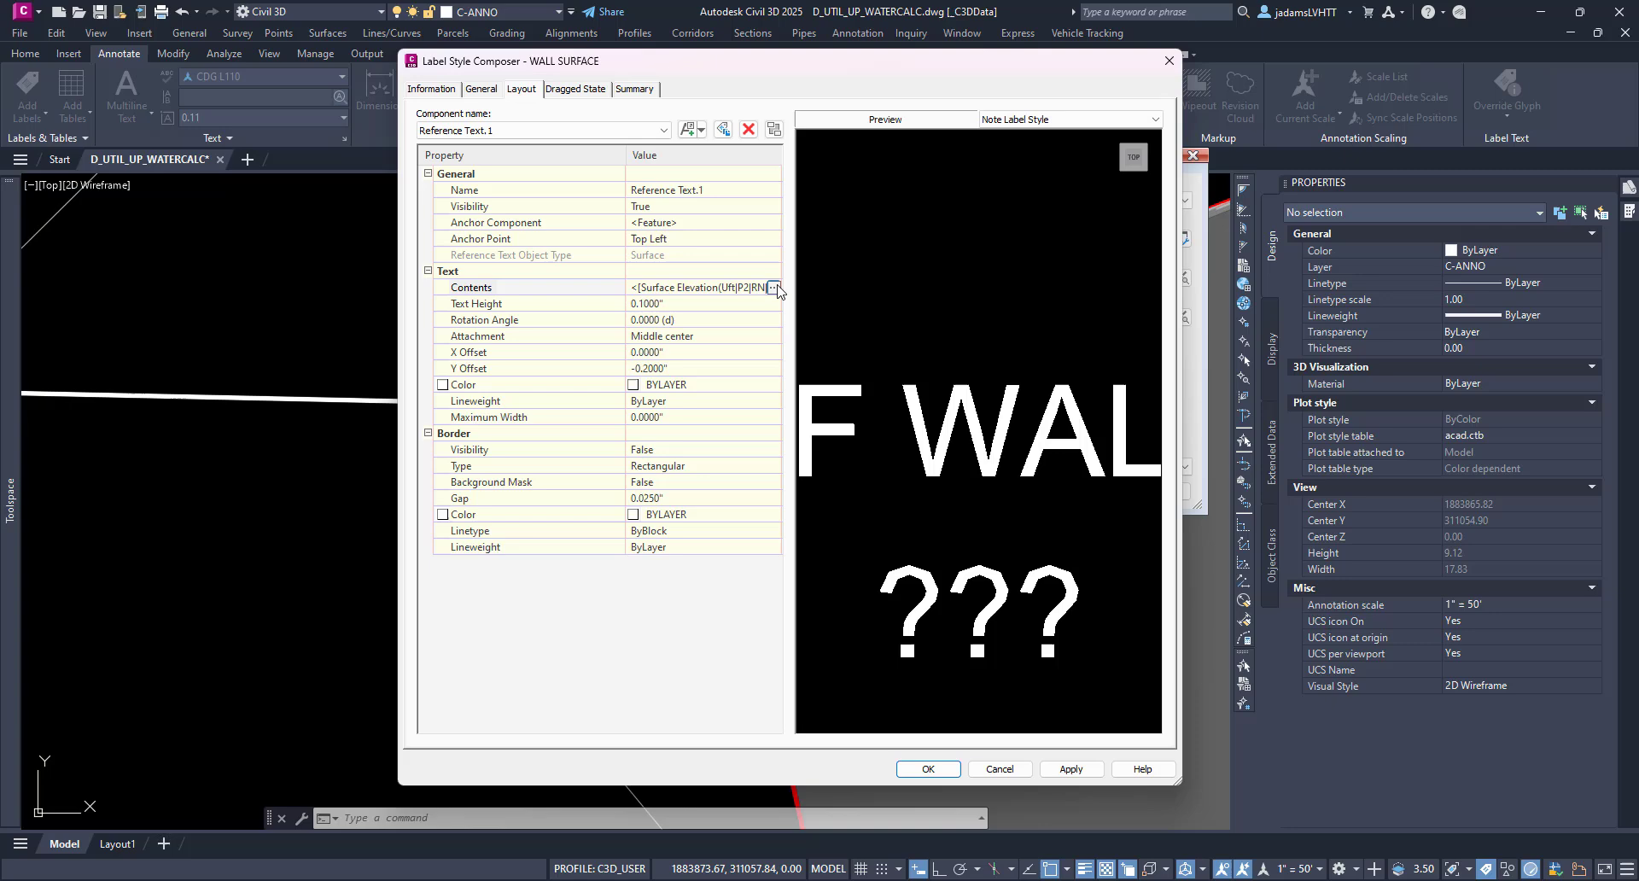
{"action": "left_click", "coordinate": [772, 286]}
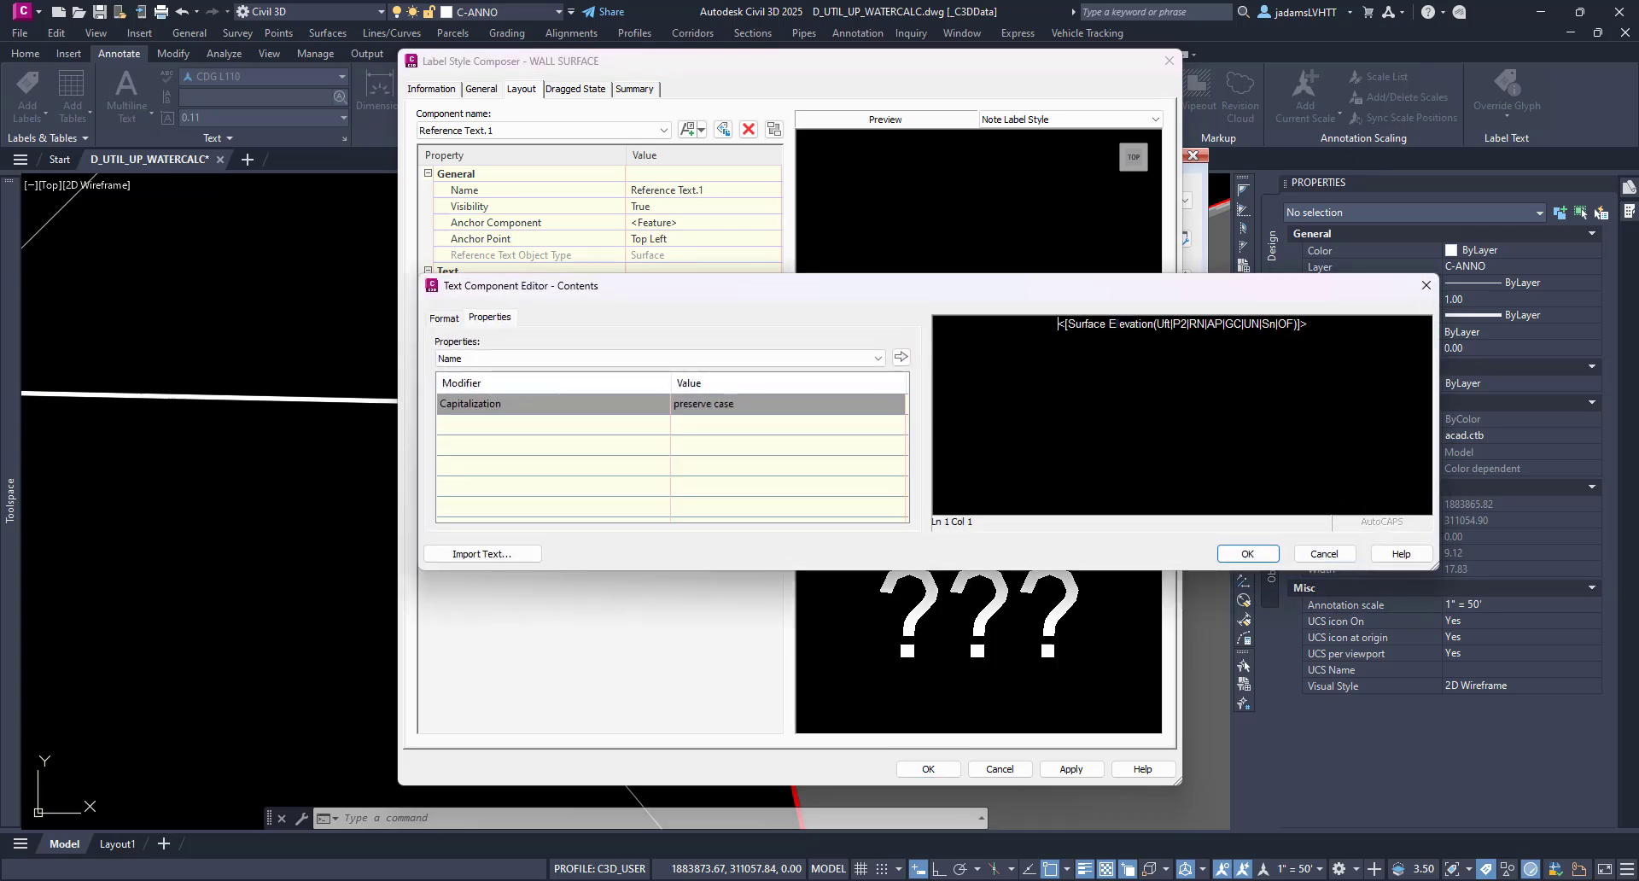
{"action": "type", "text": "BOTTOM OF "}
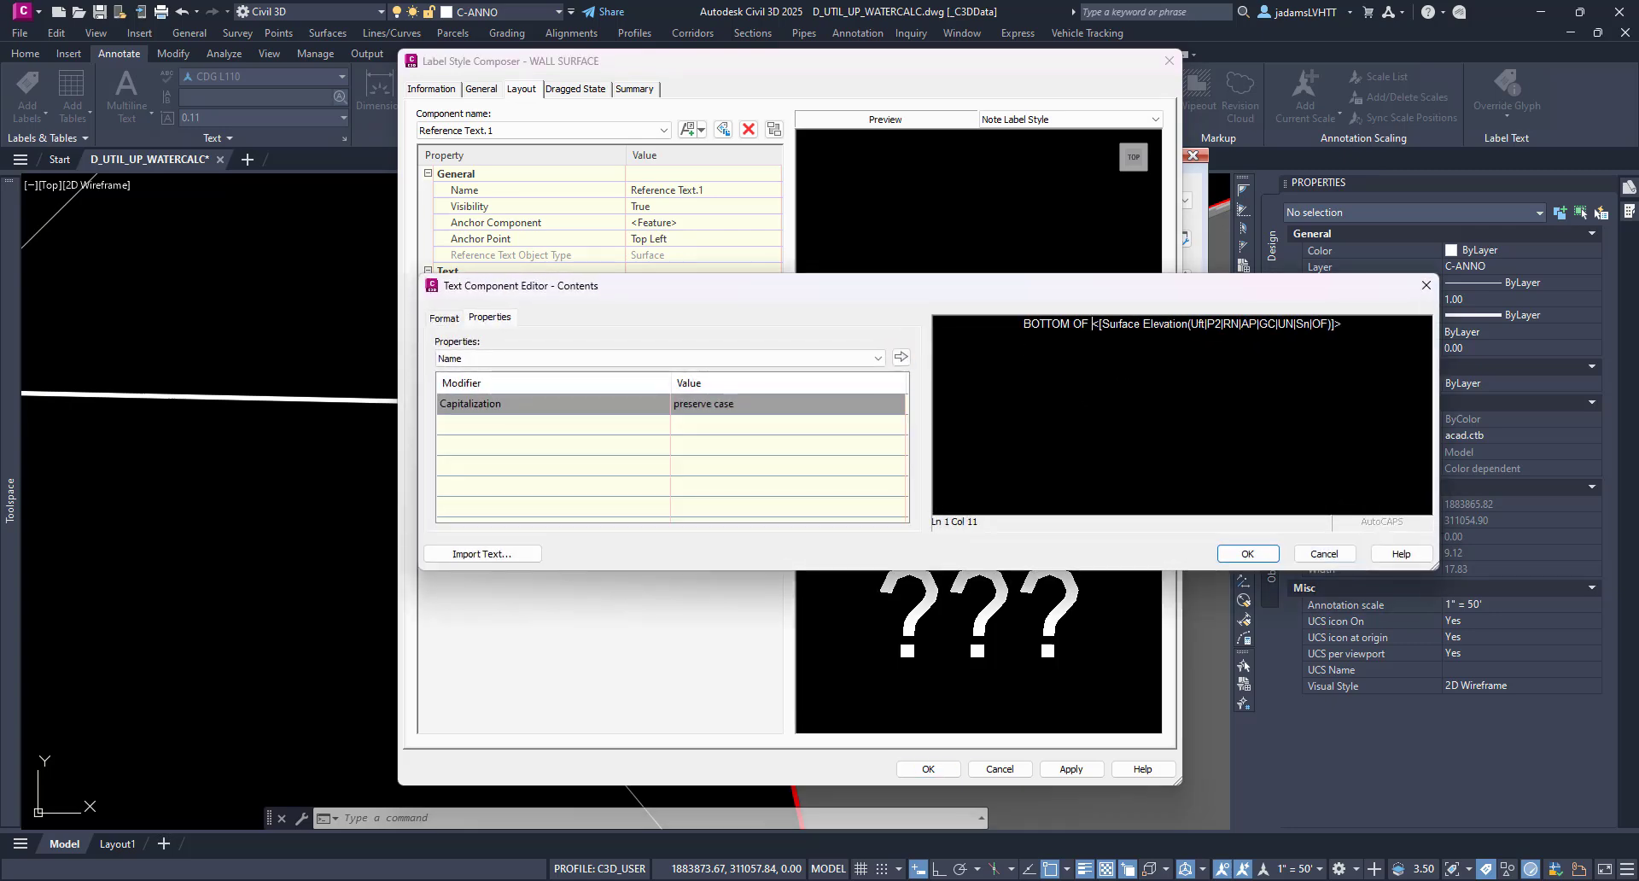
{"action": "type", "text": "WALL="}
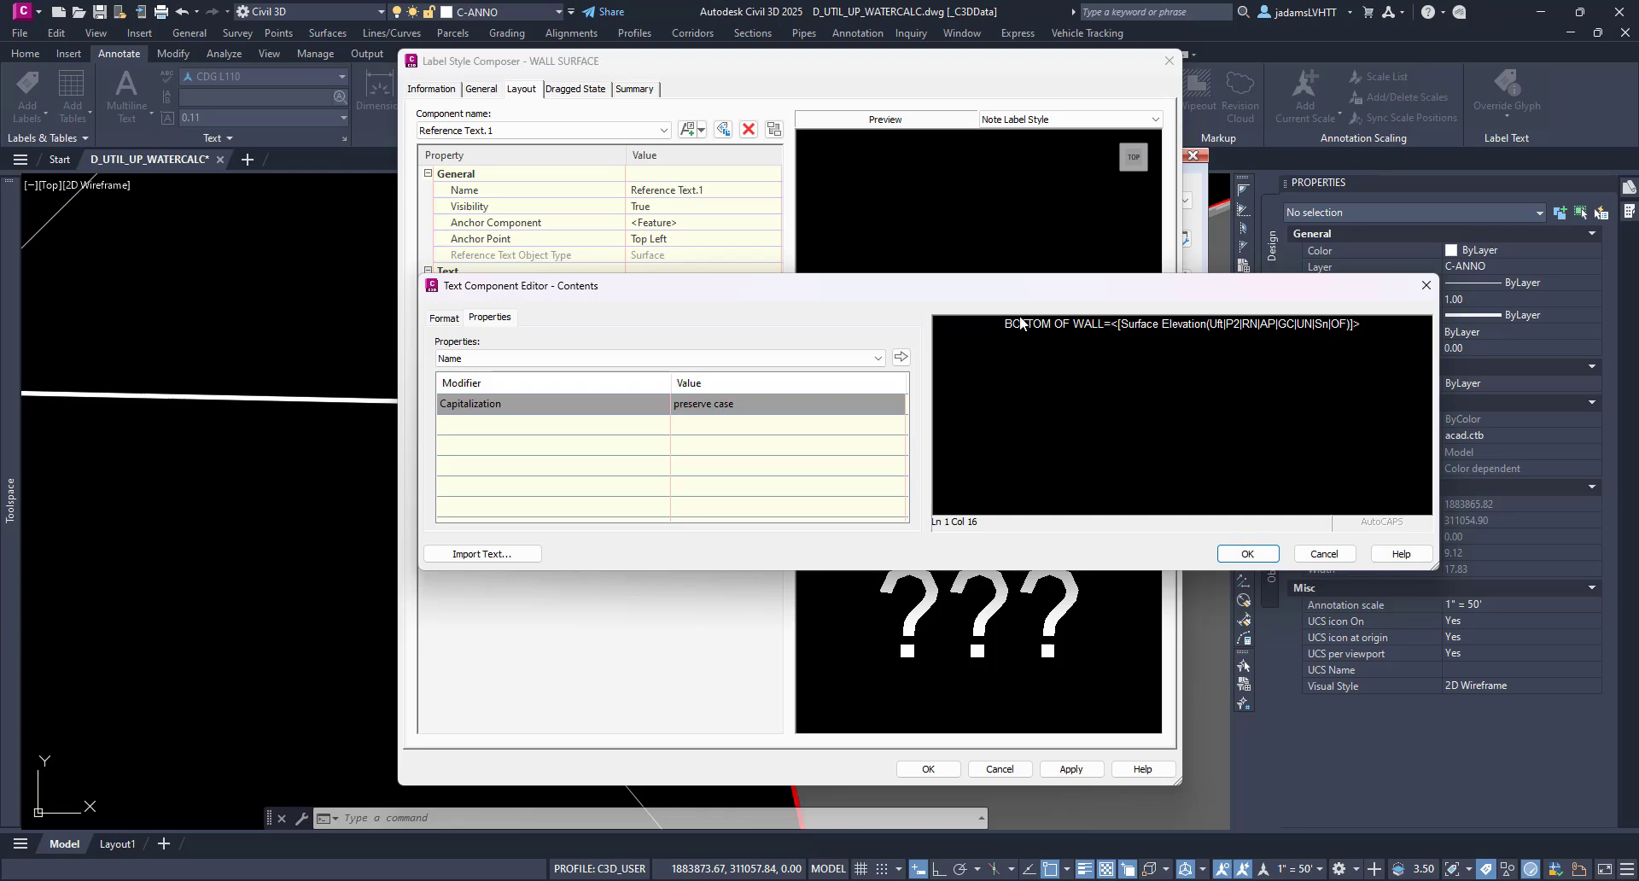
{"action": "left_click", "coordinate": [1261, 551]}
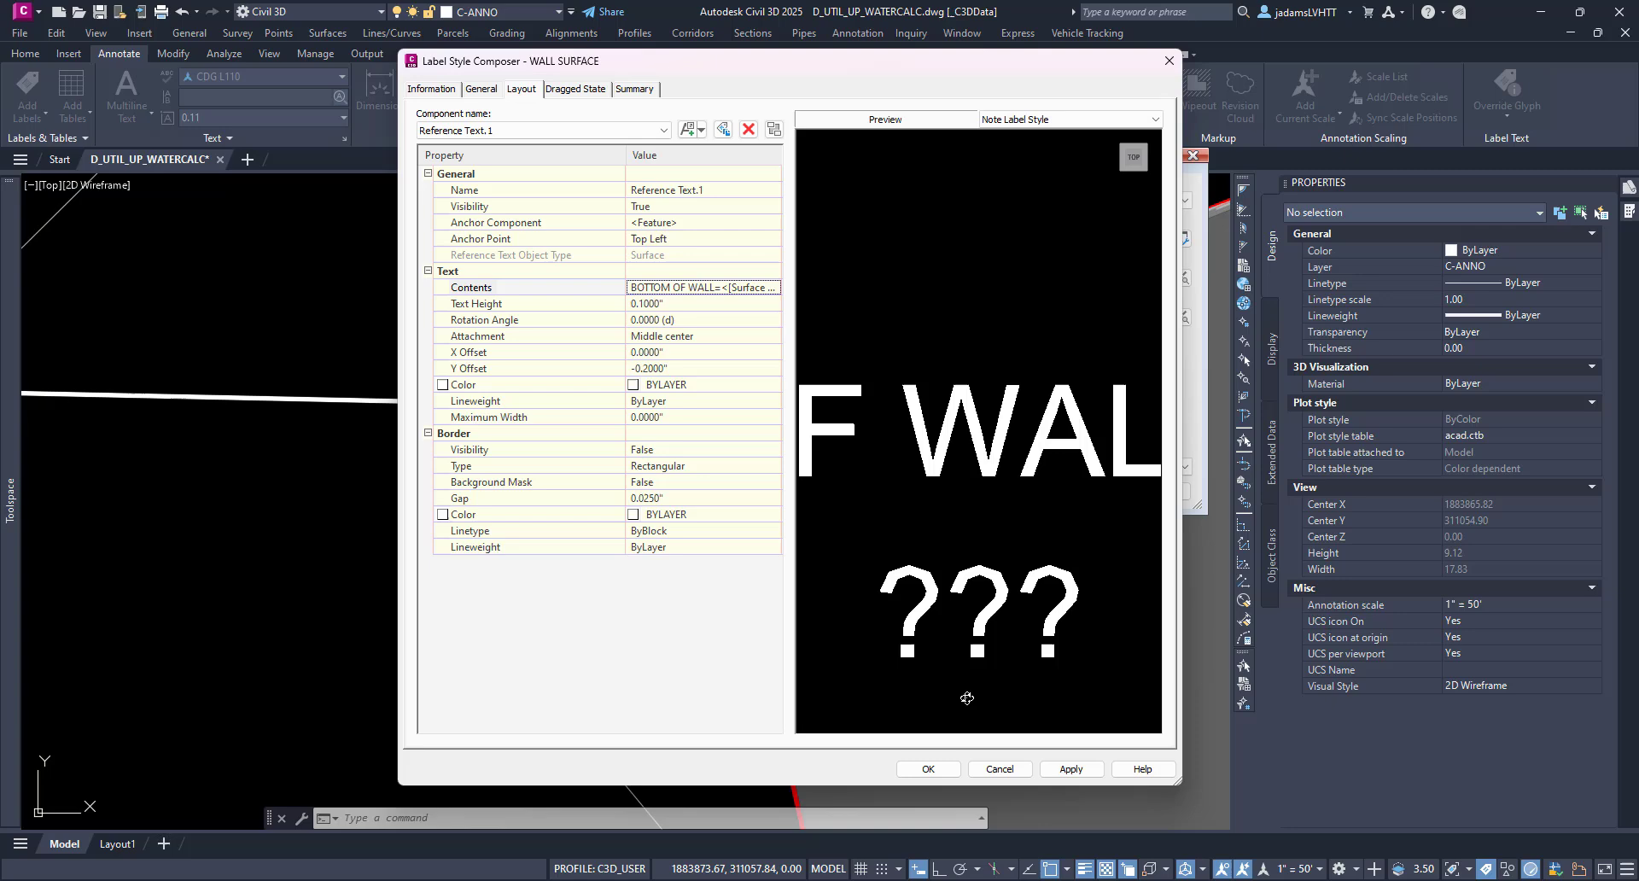
- Save the WALL SURFACE style and place a trial note label at the wall corner, picking the surface
{"action": "left_click", "coordinate": [929, 770]}
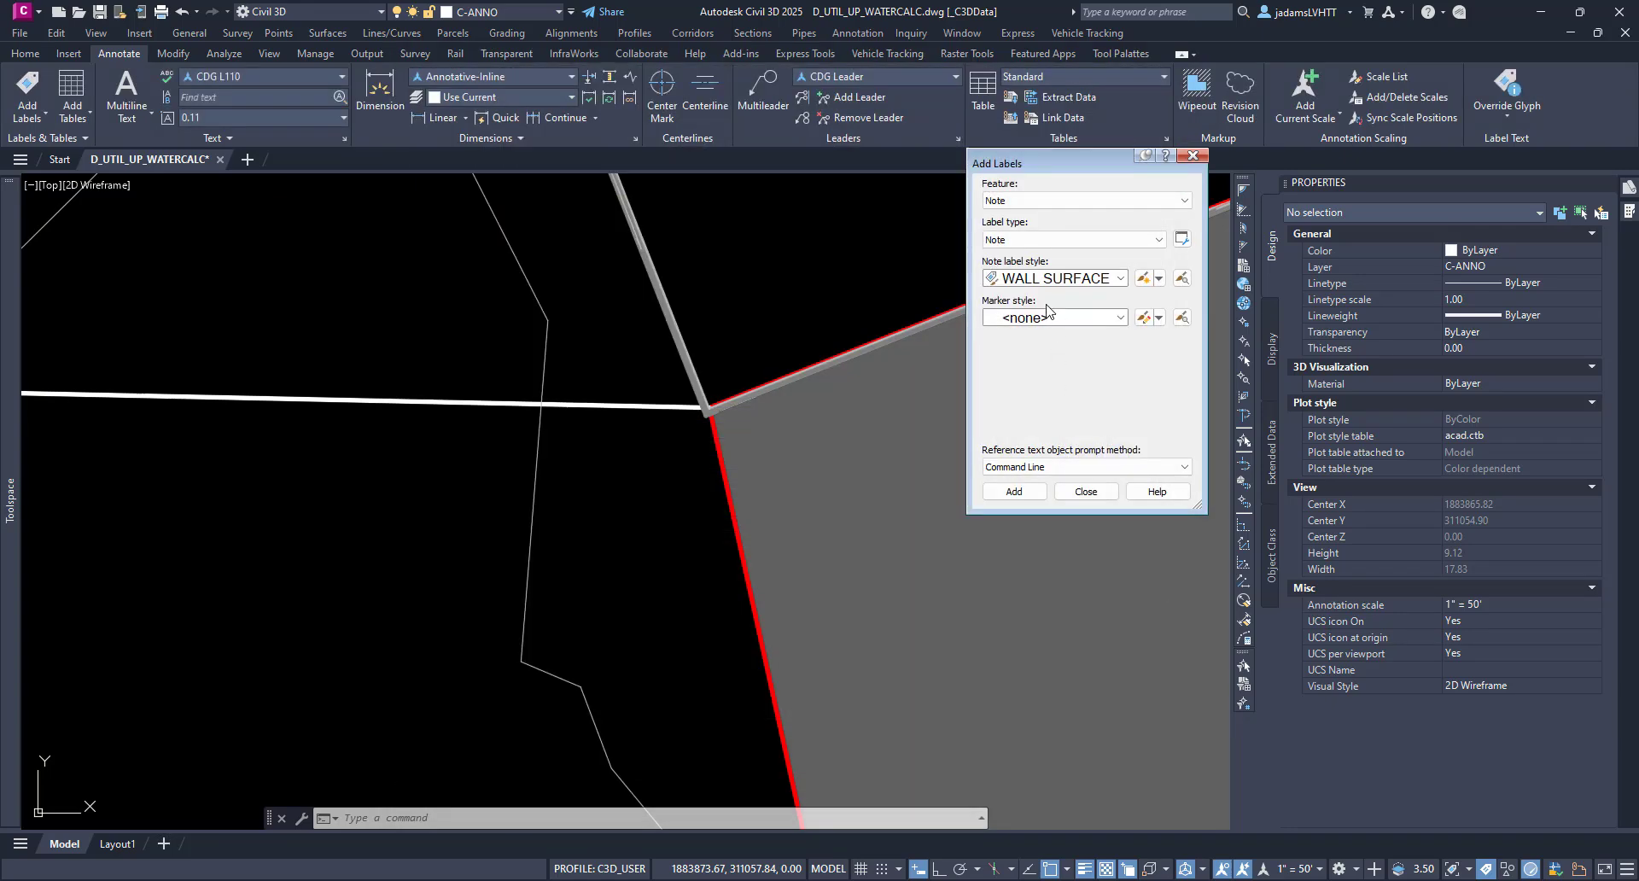
{"action": "left_click", "coordinate": [1016, 491]}
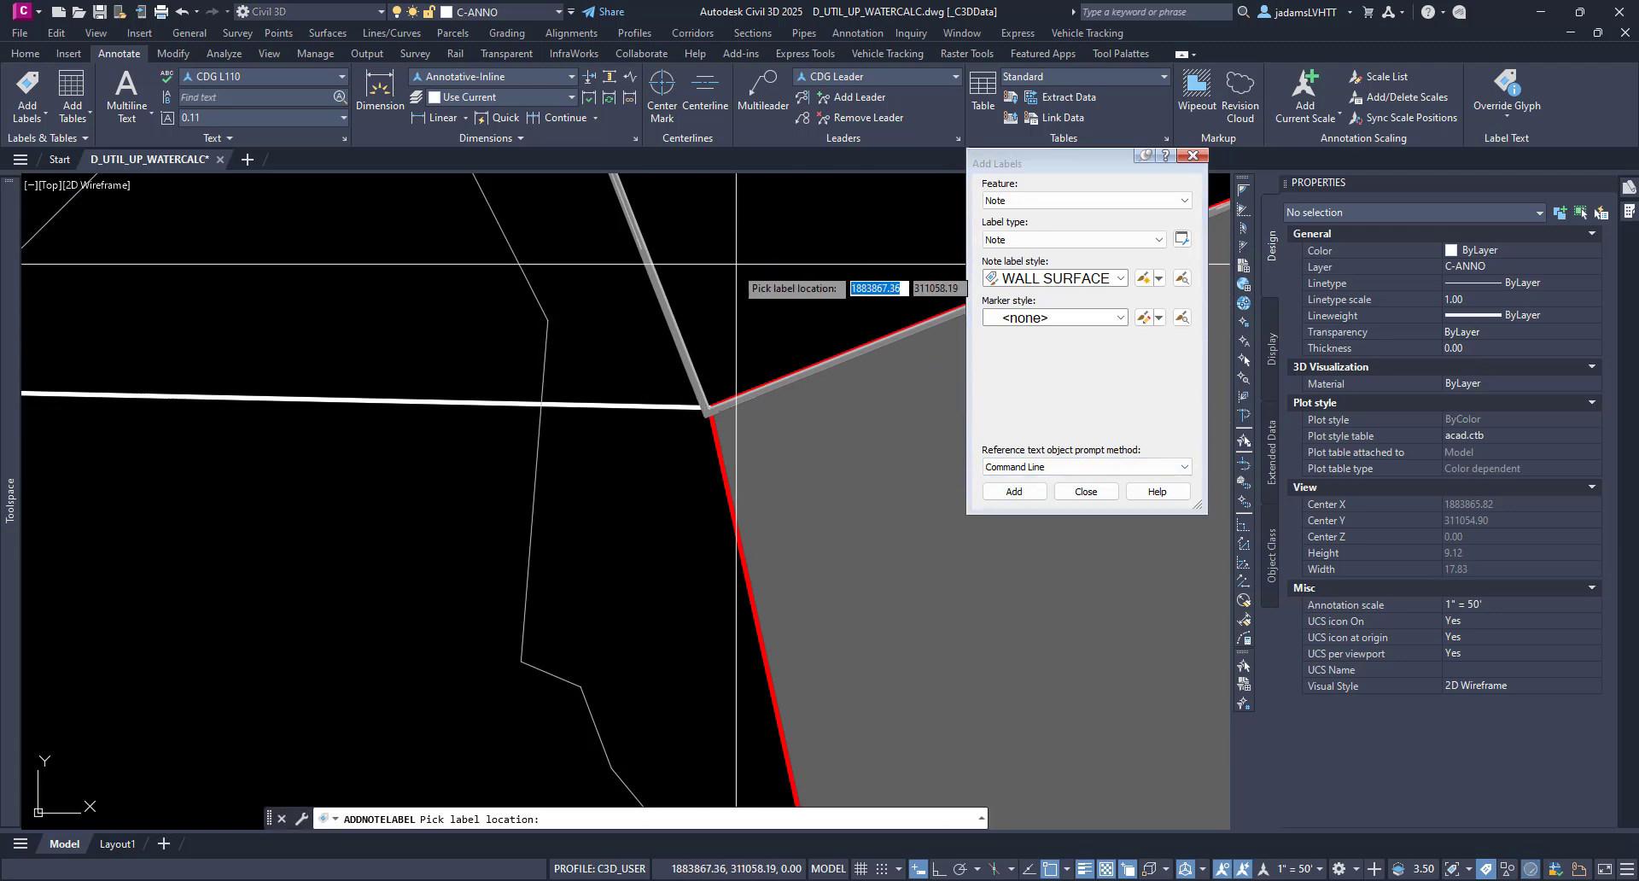
{"action": "scroll", "coordinate": [716, 408], "scroll_direction": "up", "scroll_amount": 8}
{"action": "scroll", "coordinate": [732, 345], "scroll_direction": "up", "scroll_amount": 6}
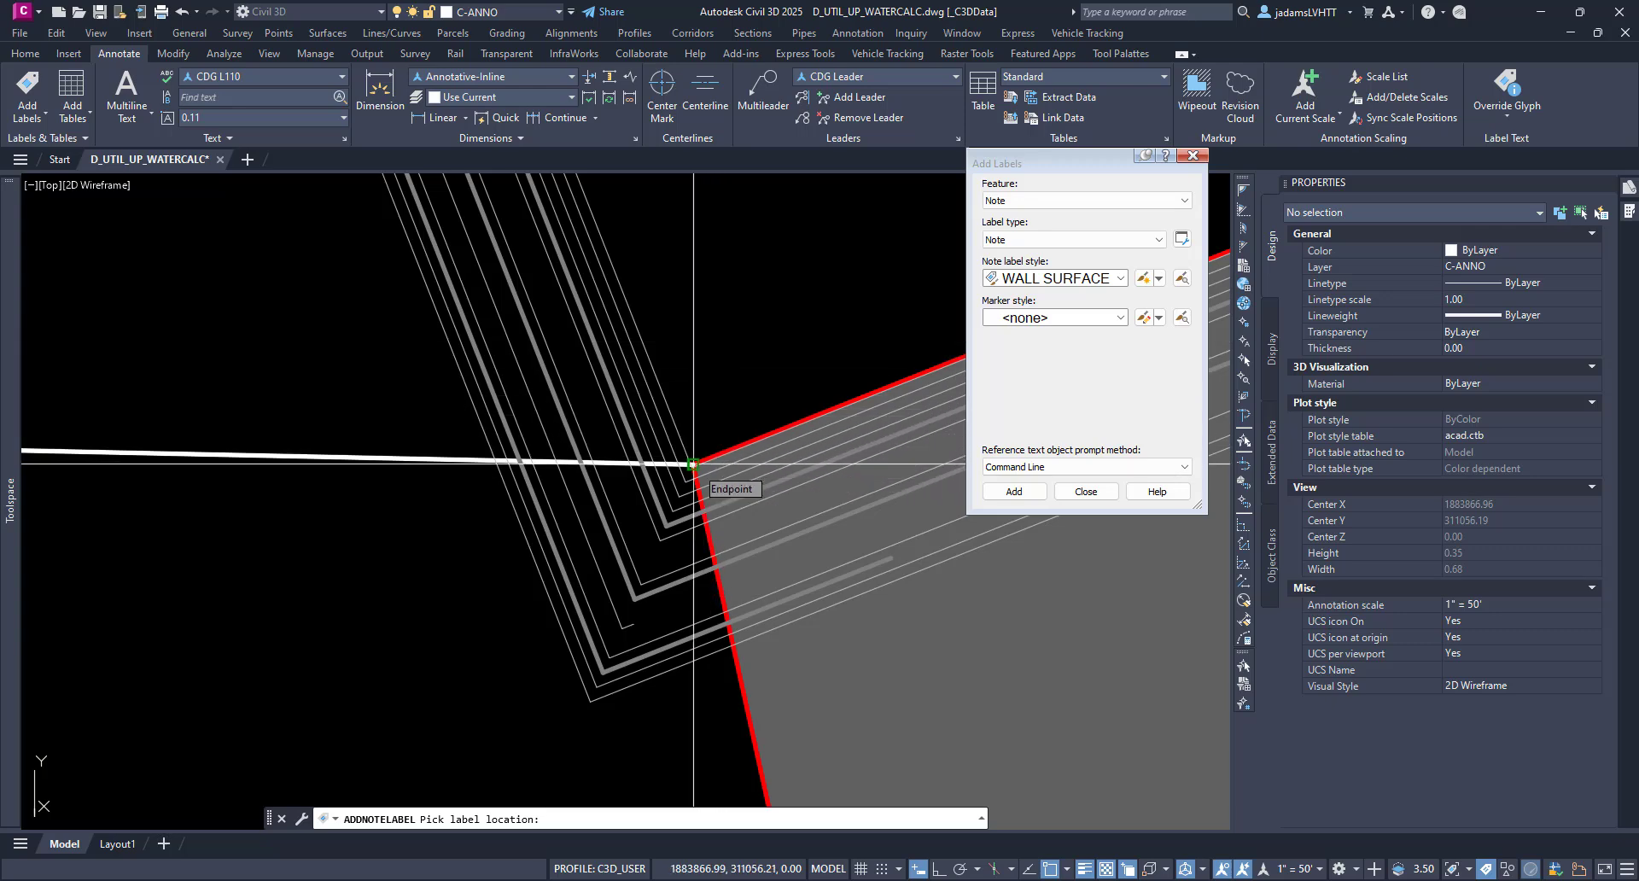
{"action": "left_click", "coordinate": [693, 464]}
{"action": "scroll", "coordinate": [744, 339], "scroll_direction": "down", "scroll_amount": 12}
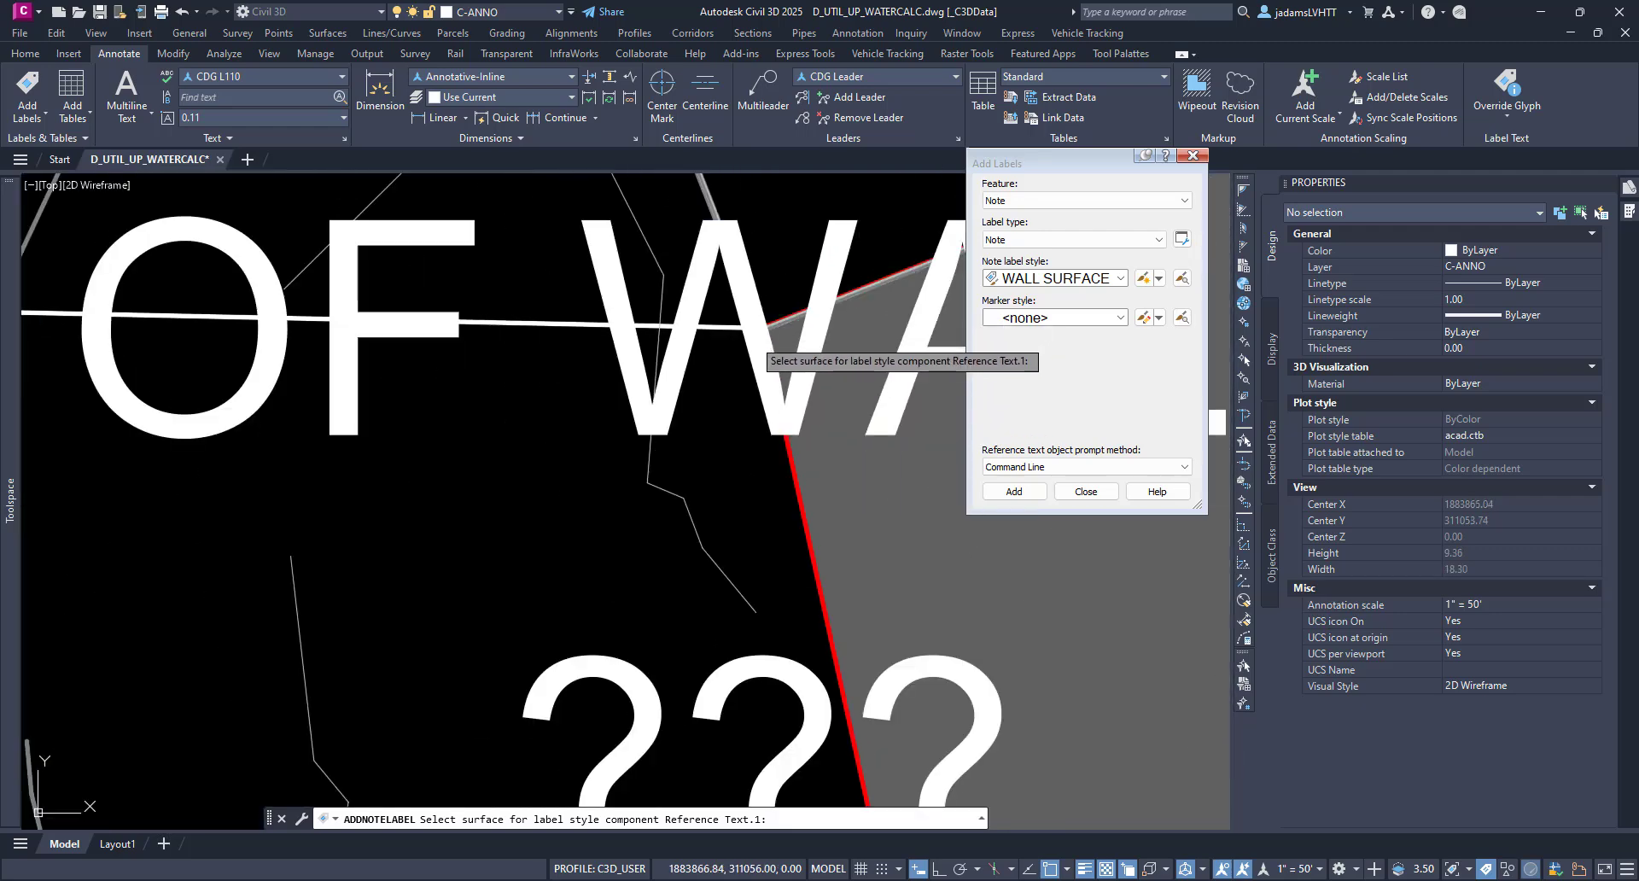
{"action": "scroll", "coordinate": [743, 343], "scroll_direction": "down", "scroll_amount": 8}
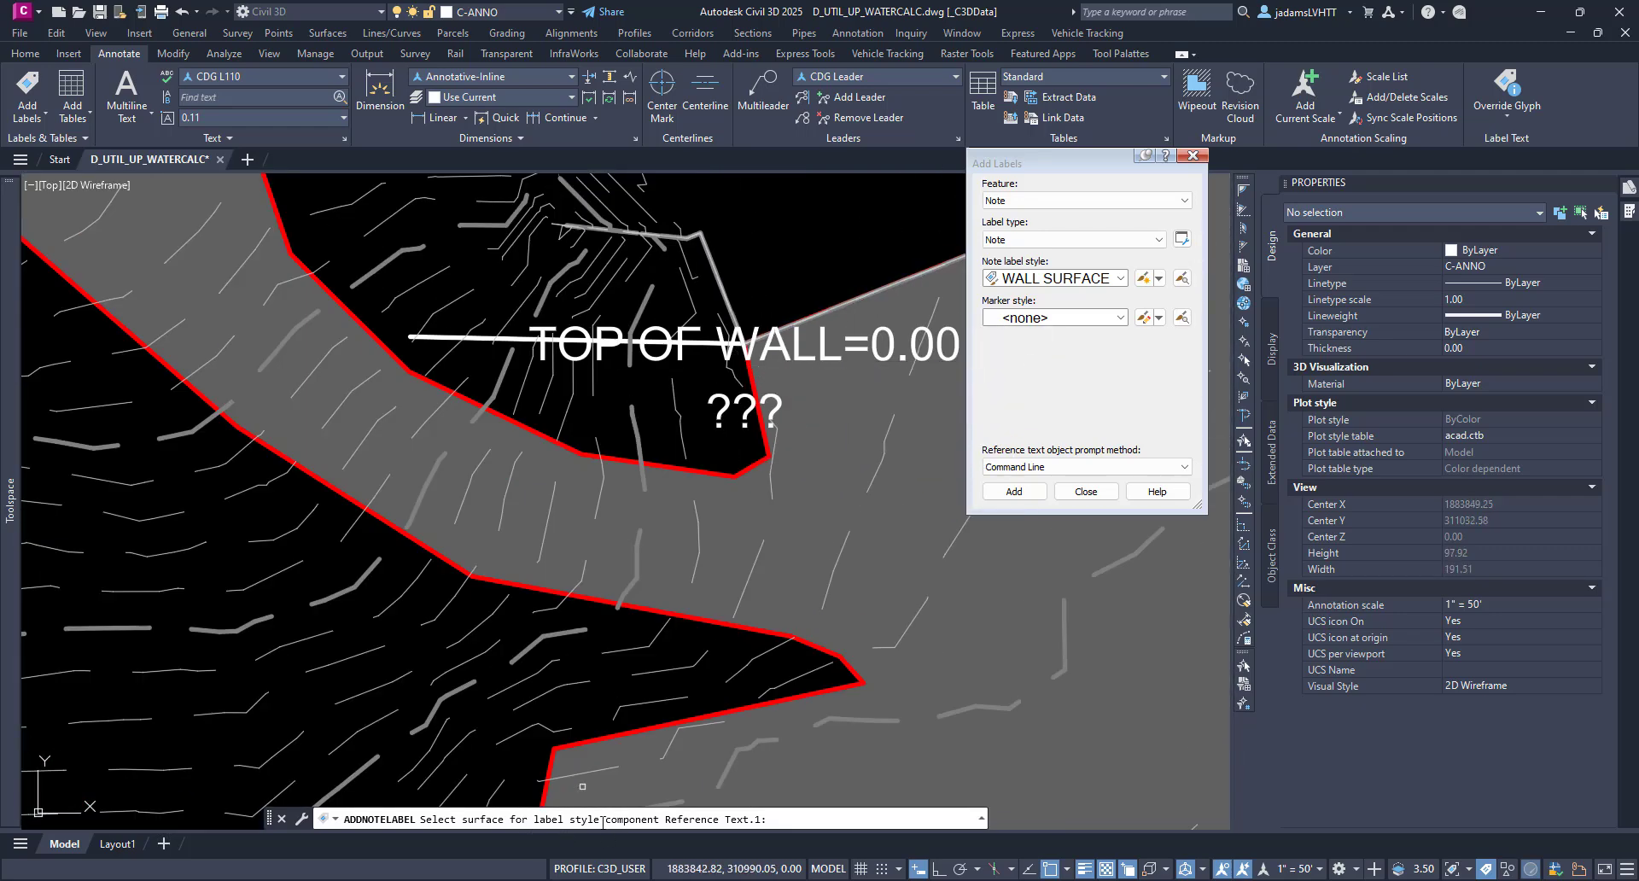
{"action": "left_click", "coordinate": [638, 437]}
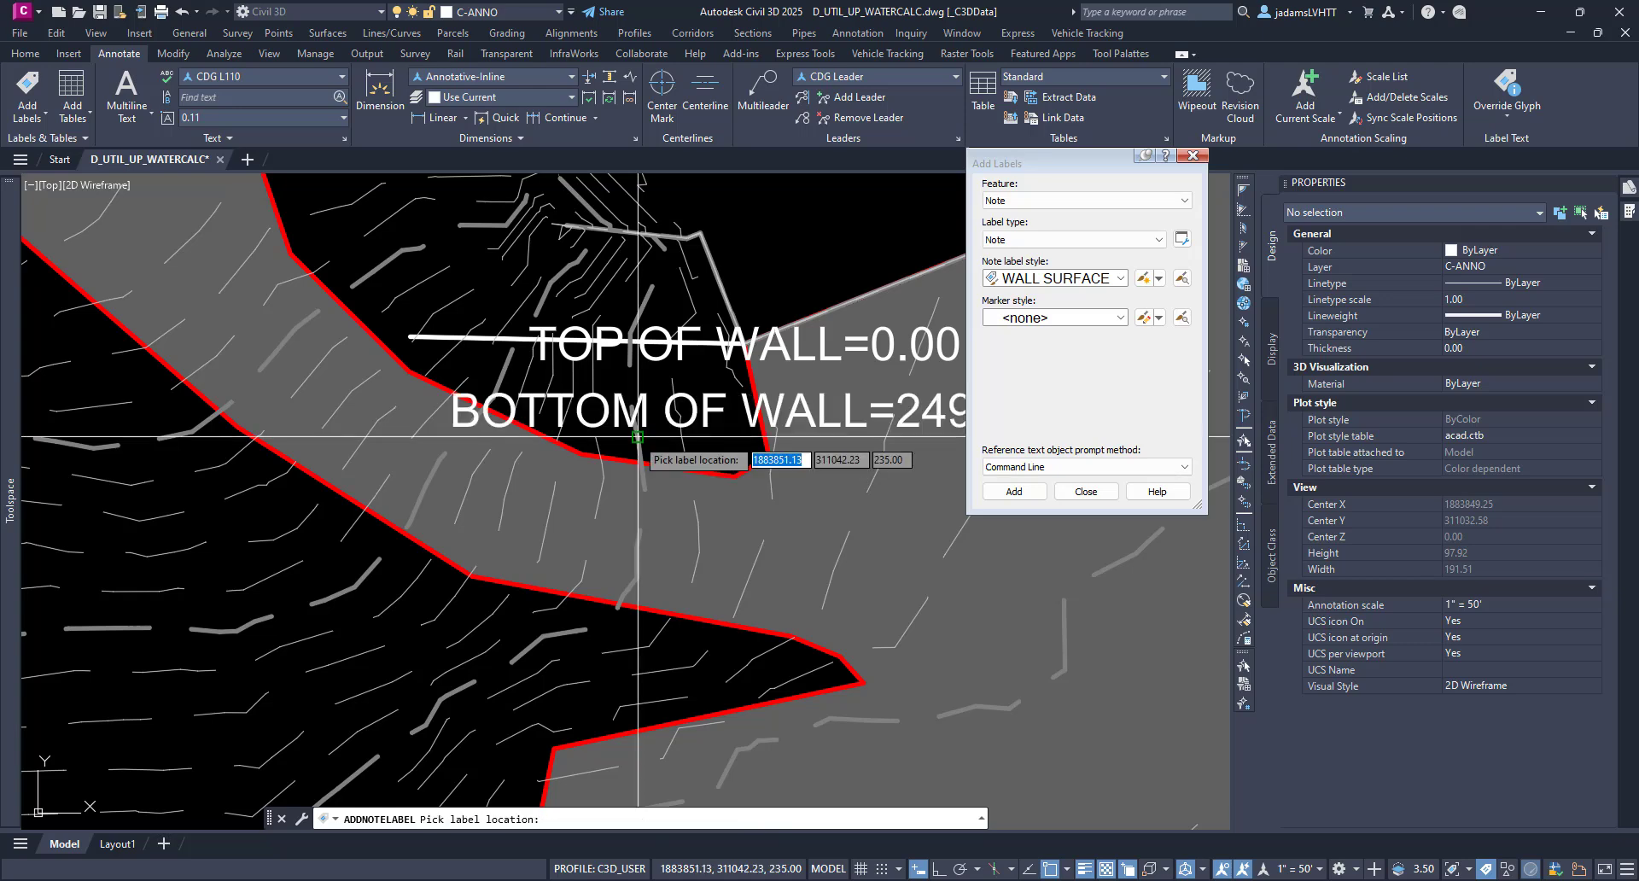
- Finish the trial label and select it for removal
{"action": "scroll", "coordinate": [601, 358], "scroll_direction": "down", "scroll_amount": 1}
{"action": "scroll", "coordinate": [794, 337], "scroll_direction": "up", "scroll_amount": 3}
{"action": "left_click", "coordinate": [631, 337]}
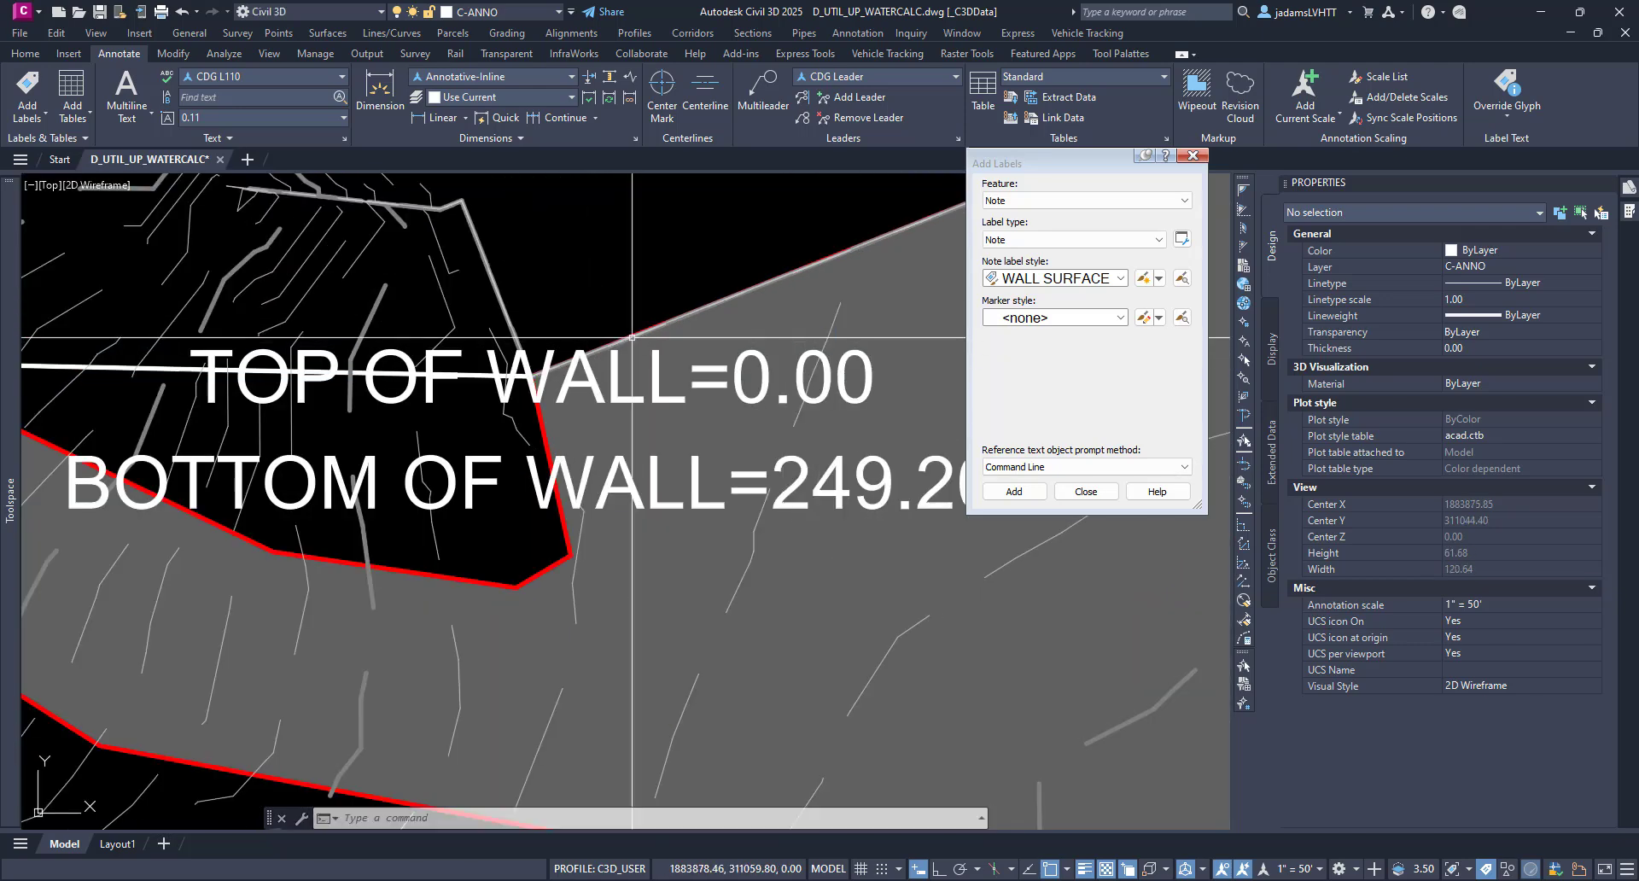
{"action": "scroll", "coordinate": [525, 389], "scroll_direction": "up", "scroll_amount": 2}
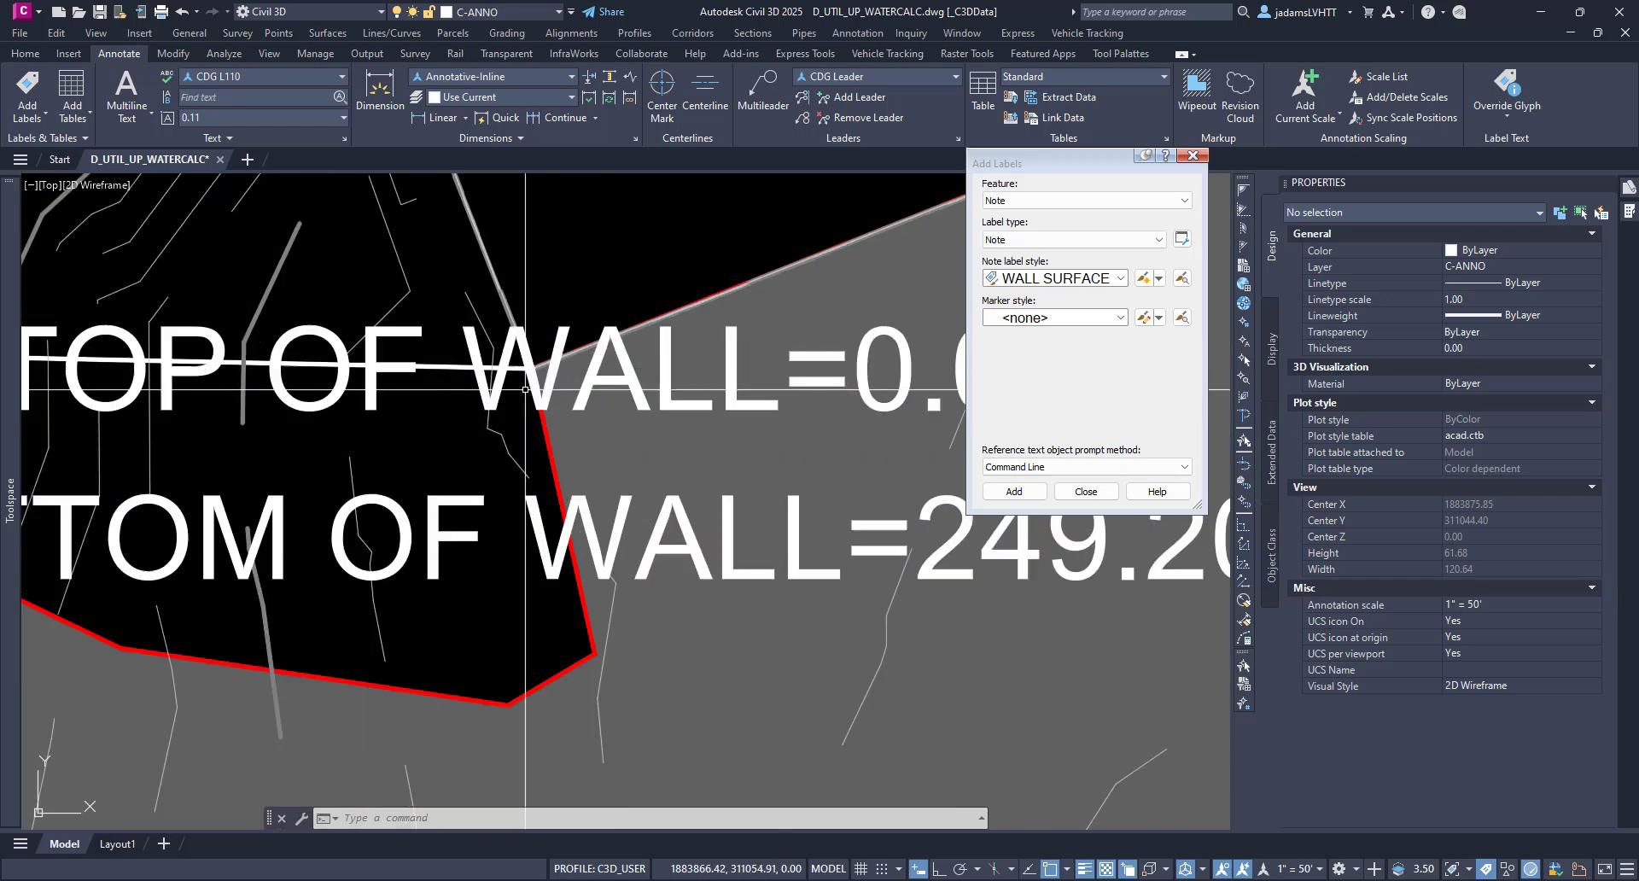
{"action": "scroll", "coordinate": [524, 390], "scroll_direction": "up", "scroll_amount": 5}
{"action": "scroll", "coordinate": [536, 326], "scroll_direction": "down", "scroll_amount": 7}
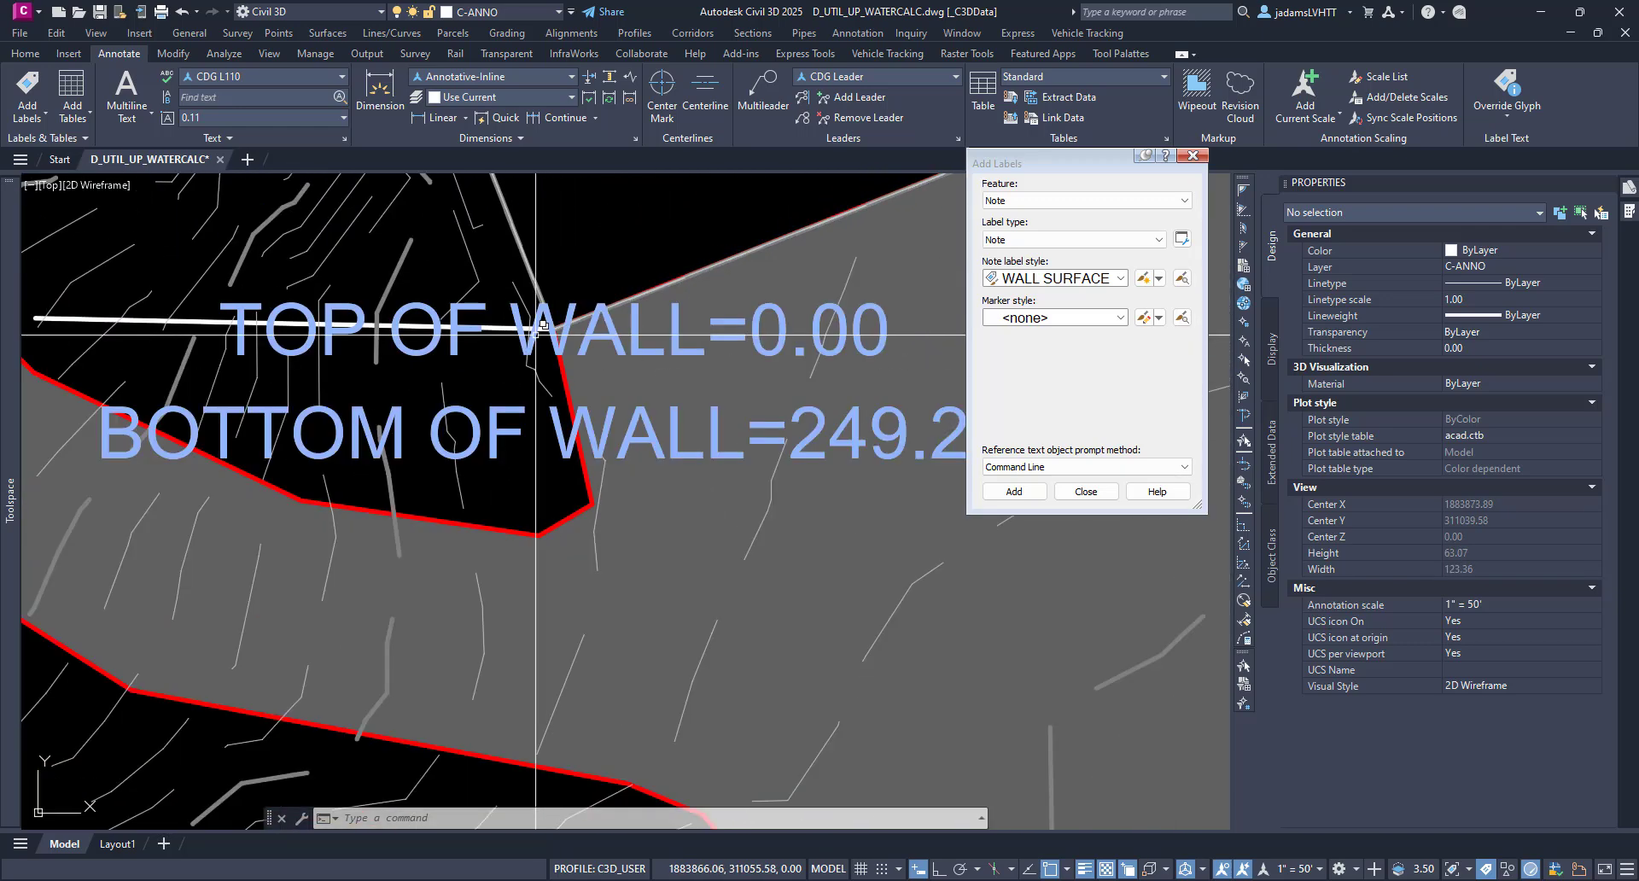
{"action": "left_click", "coordinate": [459, 347]}
- Delete the trial wall label
{"action": "key", "text": "Delete"}
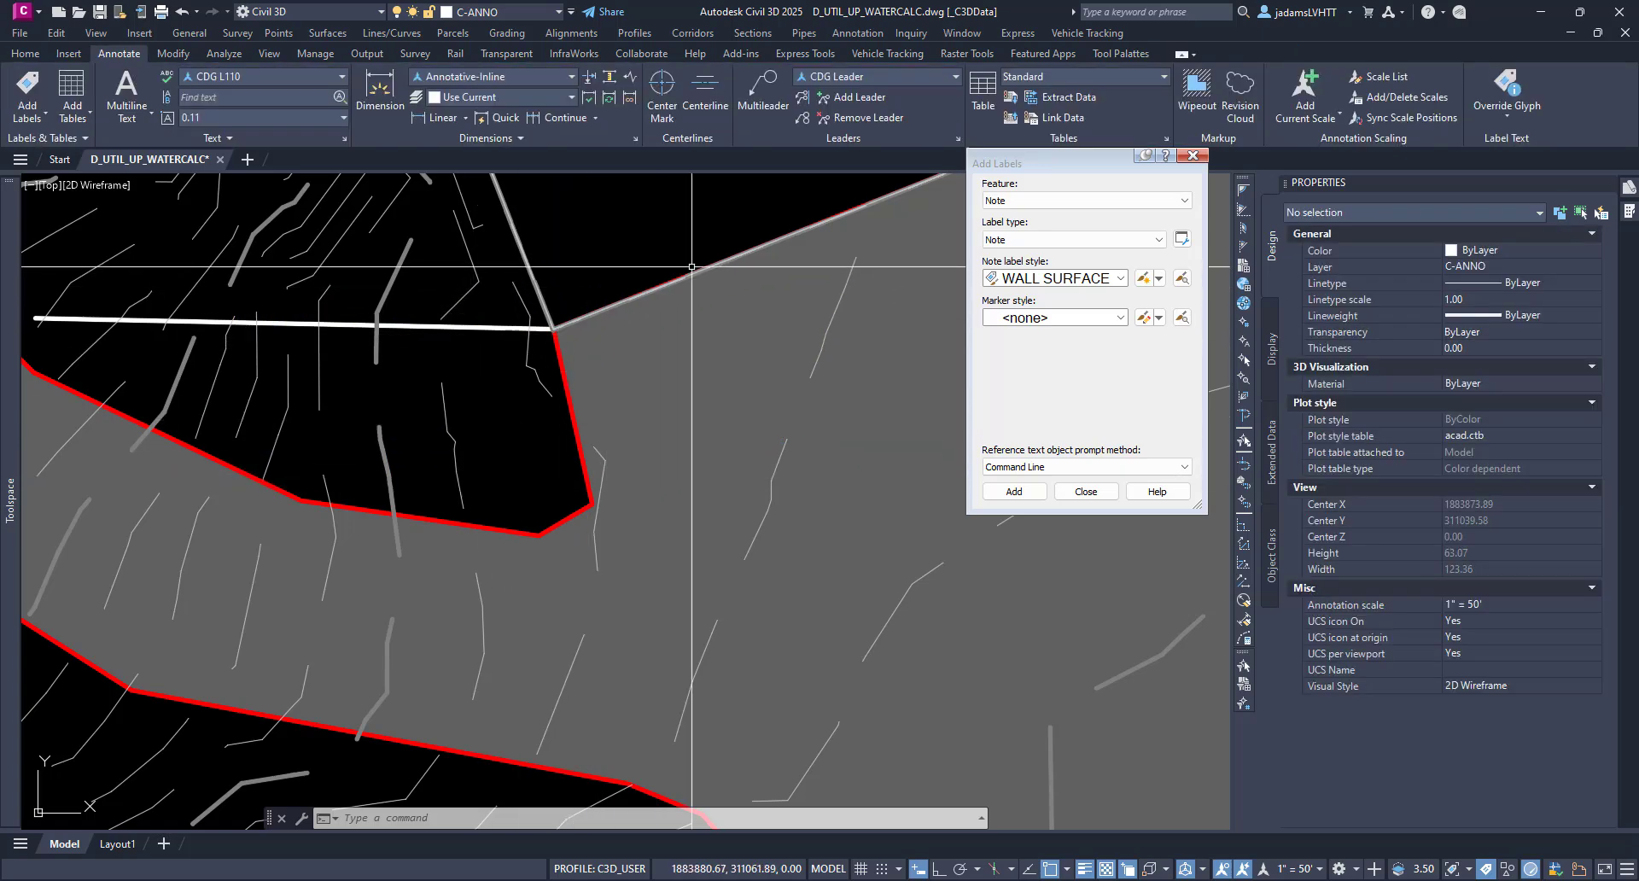
{"action": "scroll", "coordinate": [691, 267], "scroll_direction": "up", "scroll_amount": 10}
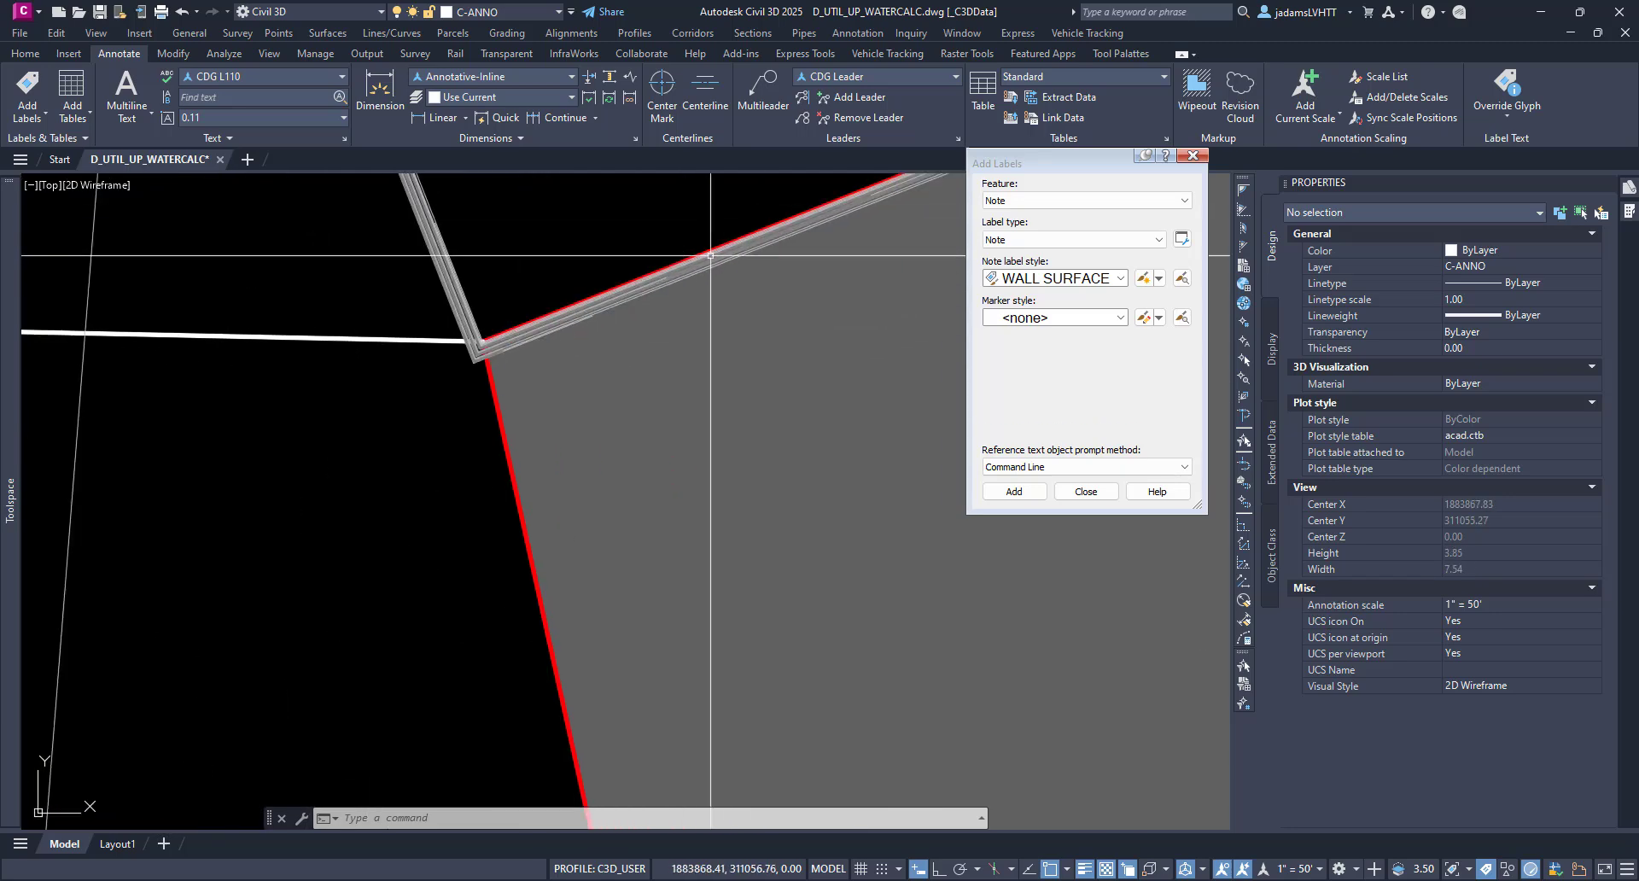
{"action": "scroll", "coordinate": [710, 255], "scroll_direction": "up", "scroll_amount": 8}
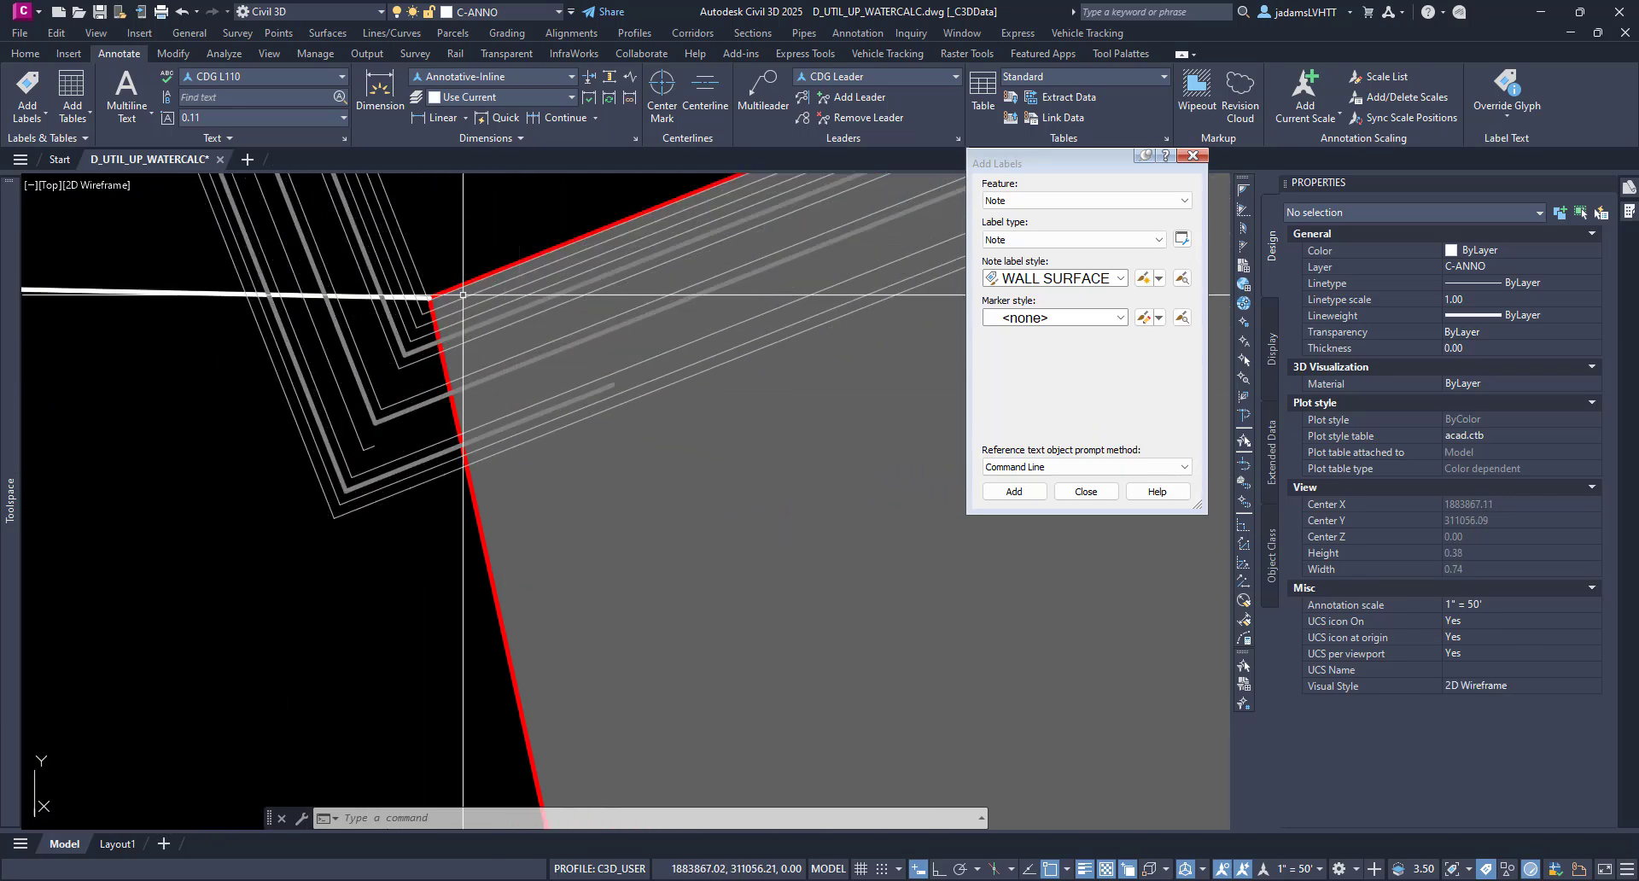
{"action": "scroll", "coordinate": [462, 294], "scroll_direction": "up", "scroll_amount": 7}
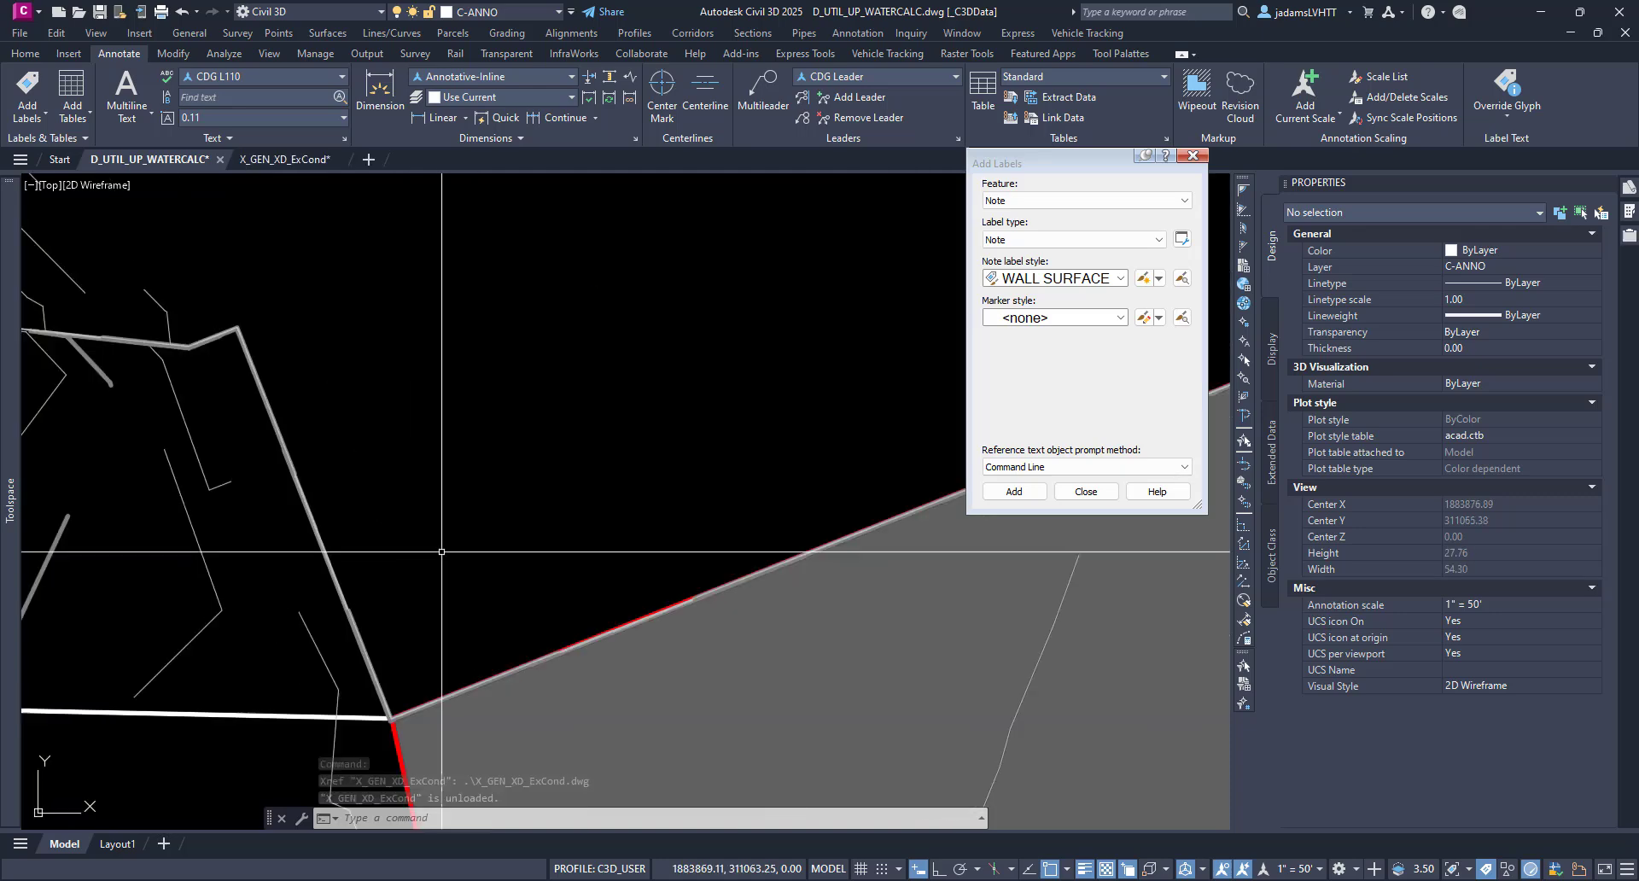
- In X_GEN_XD_ExCond, copy the building outline polyline with base point 0,0
{"action": "left_click", "coordinate": [264, 161]}
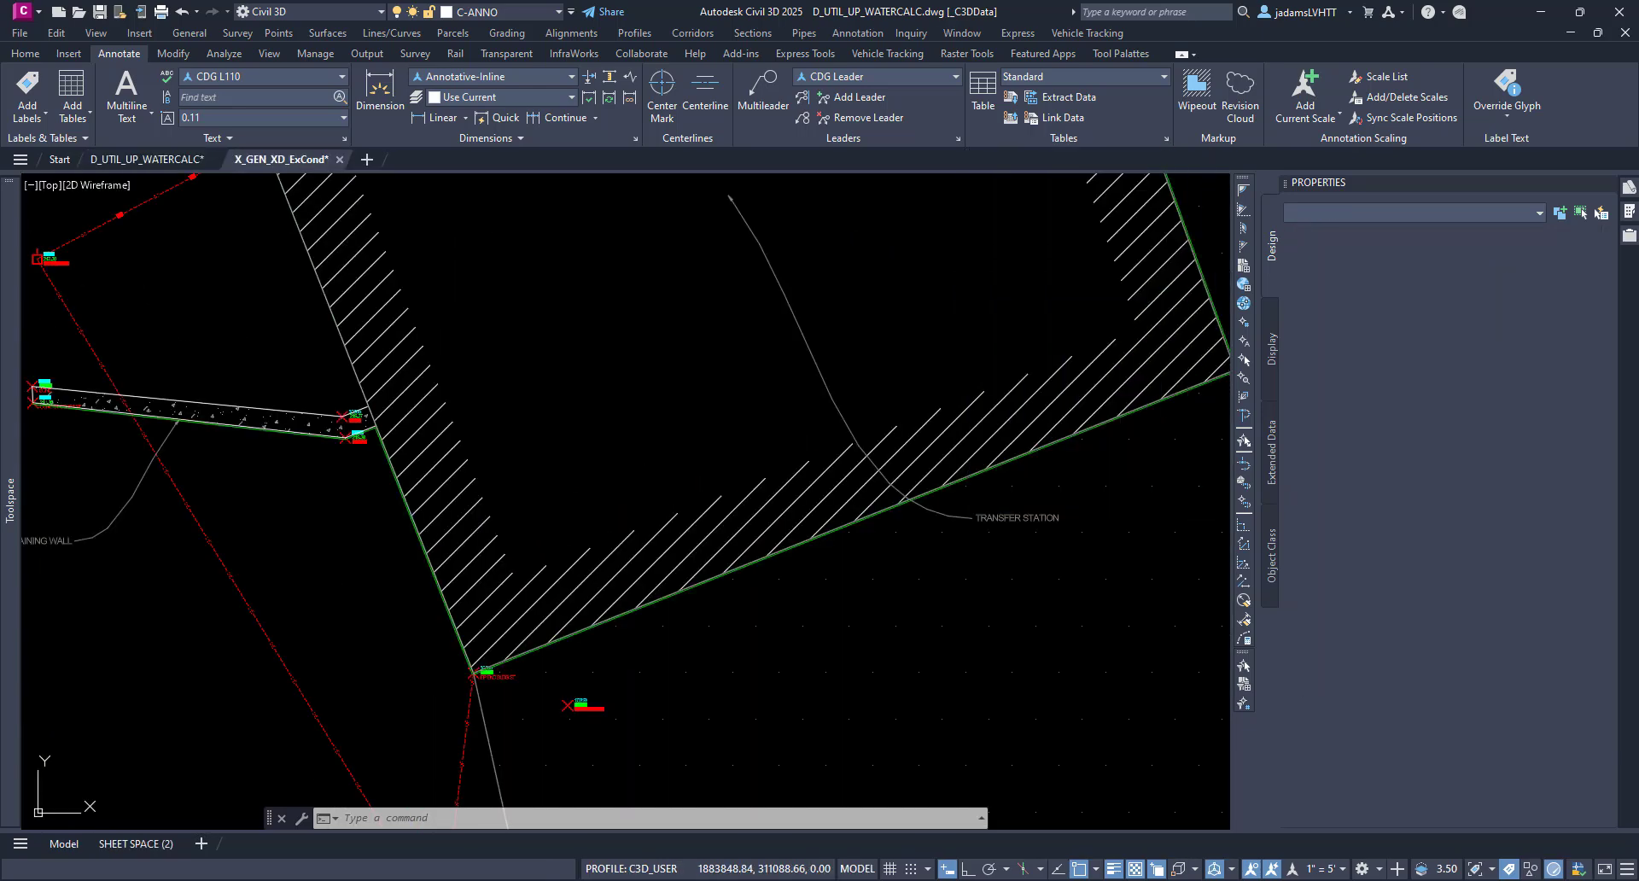
{"action": "left_click", "coordinate": [399, 483]}
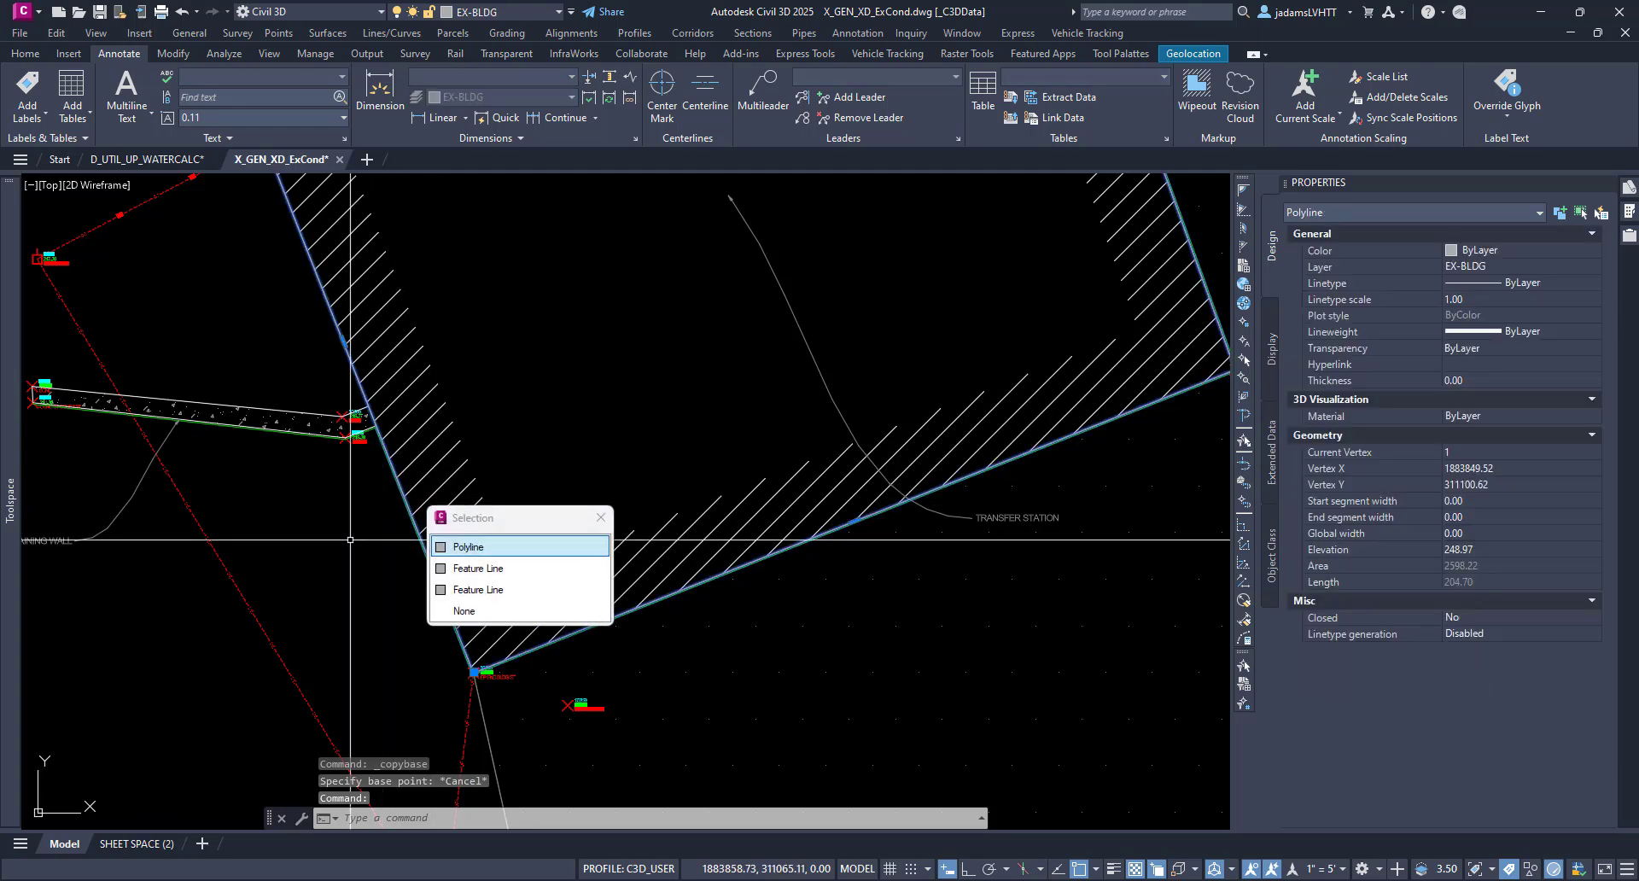
{"action": "left_click", "coordinate": [461, 556]}
{"action": "key", "text": "ctrl+shift+c"}
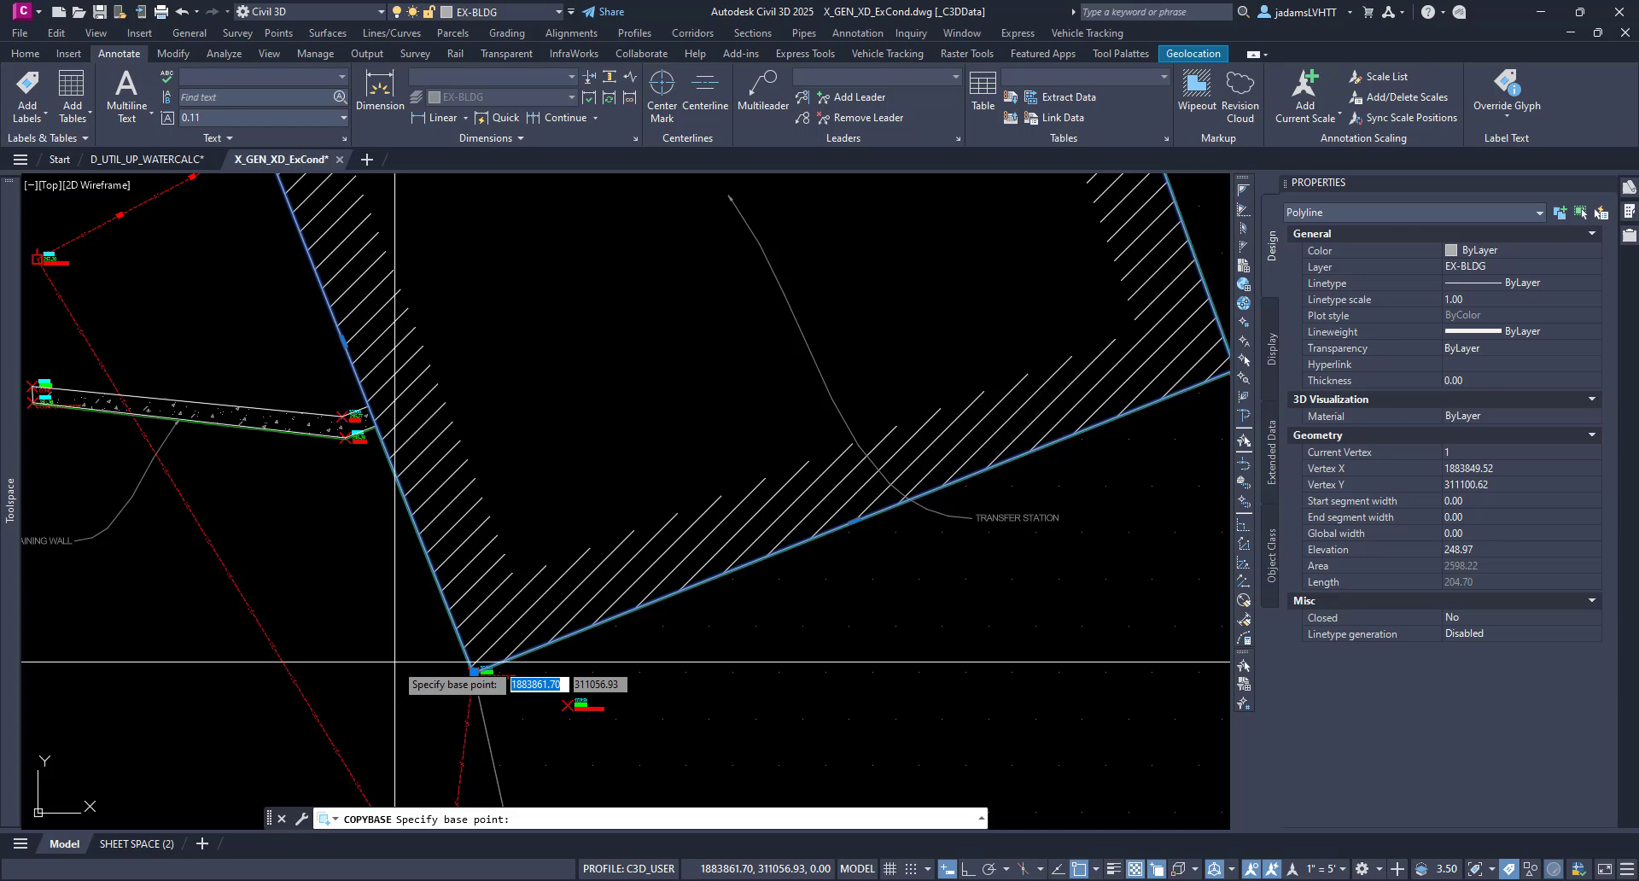
{"action": "type", "text": "0,"}
{"action": "type", "text": "0"}
{"action": "key", "text": "Return"}
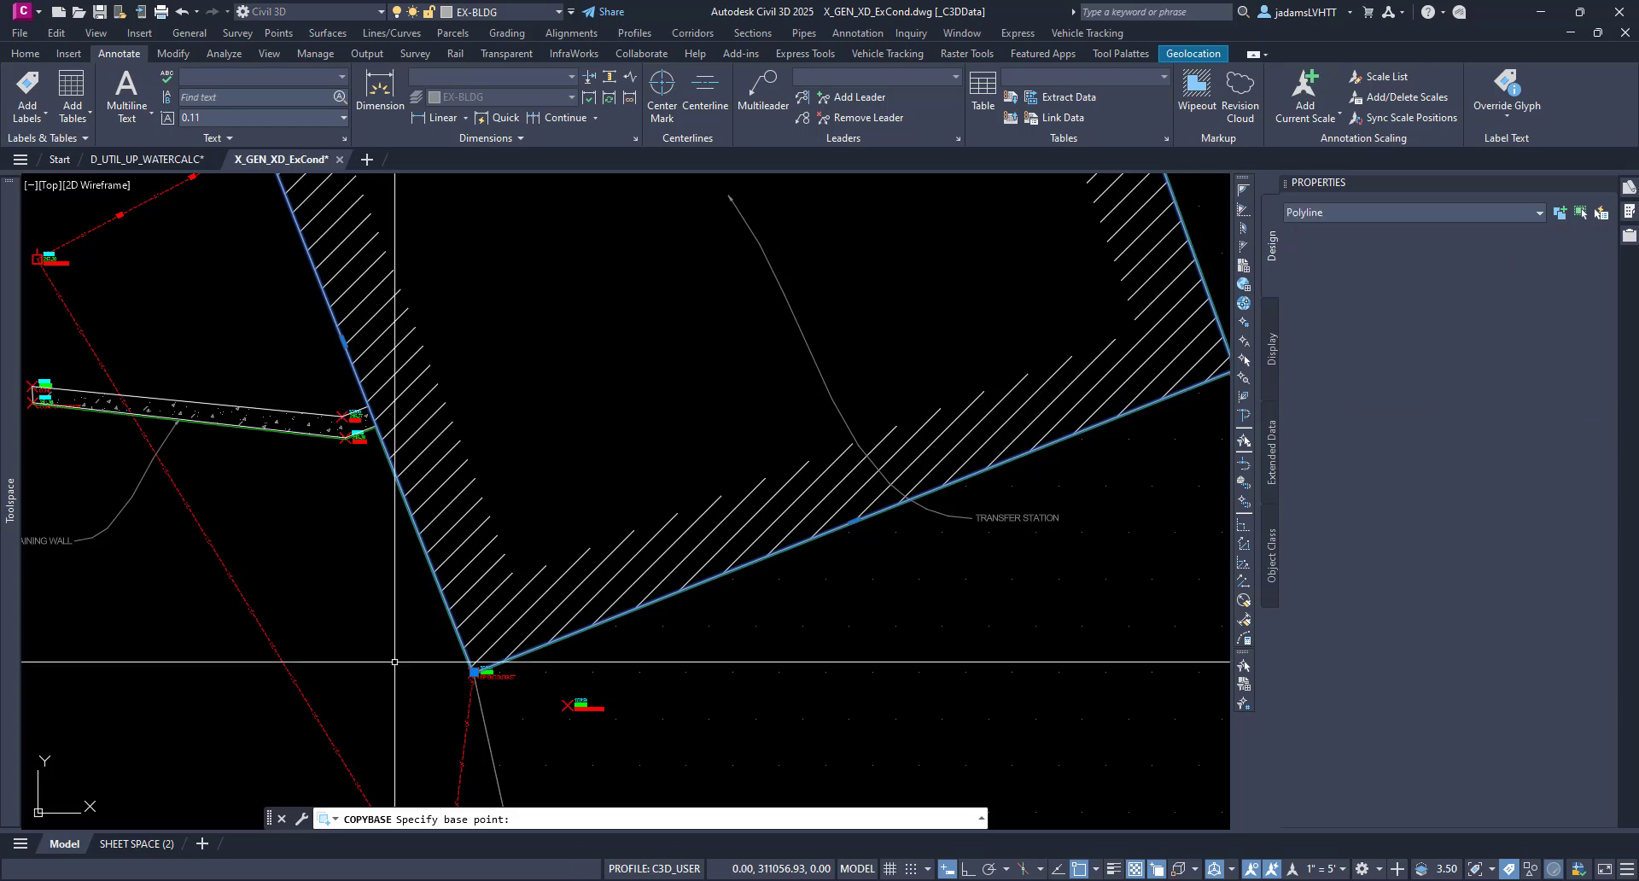
- Paste the outline as a block at 0,0 in D_UTIL_UP_WATERCALC and explode it
{"action": "left_click", "coordinate": [160, 159]}
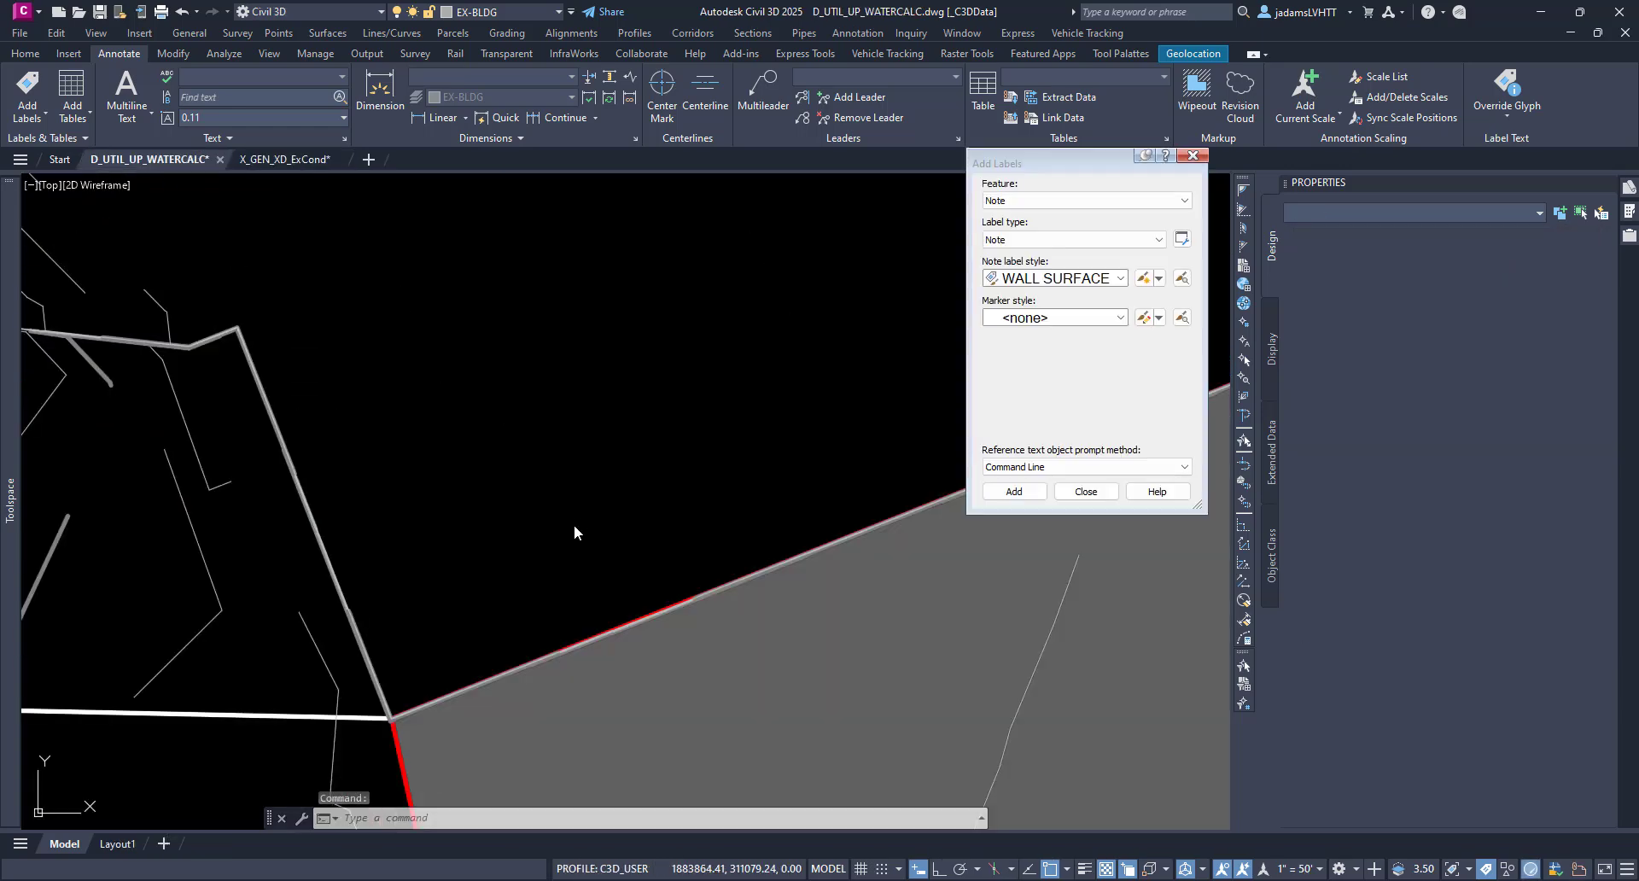
{"action": "key", "text": "ctrl+shift+v"}
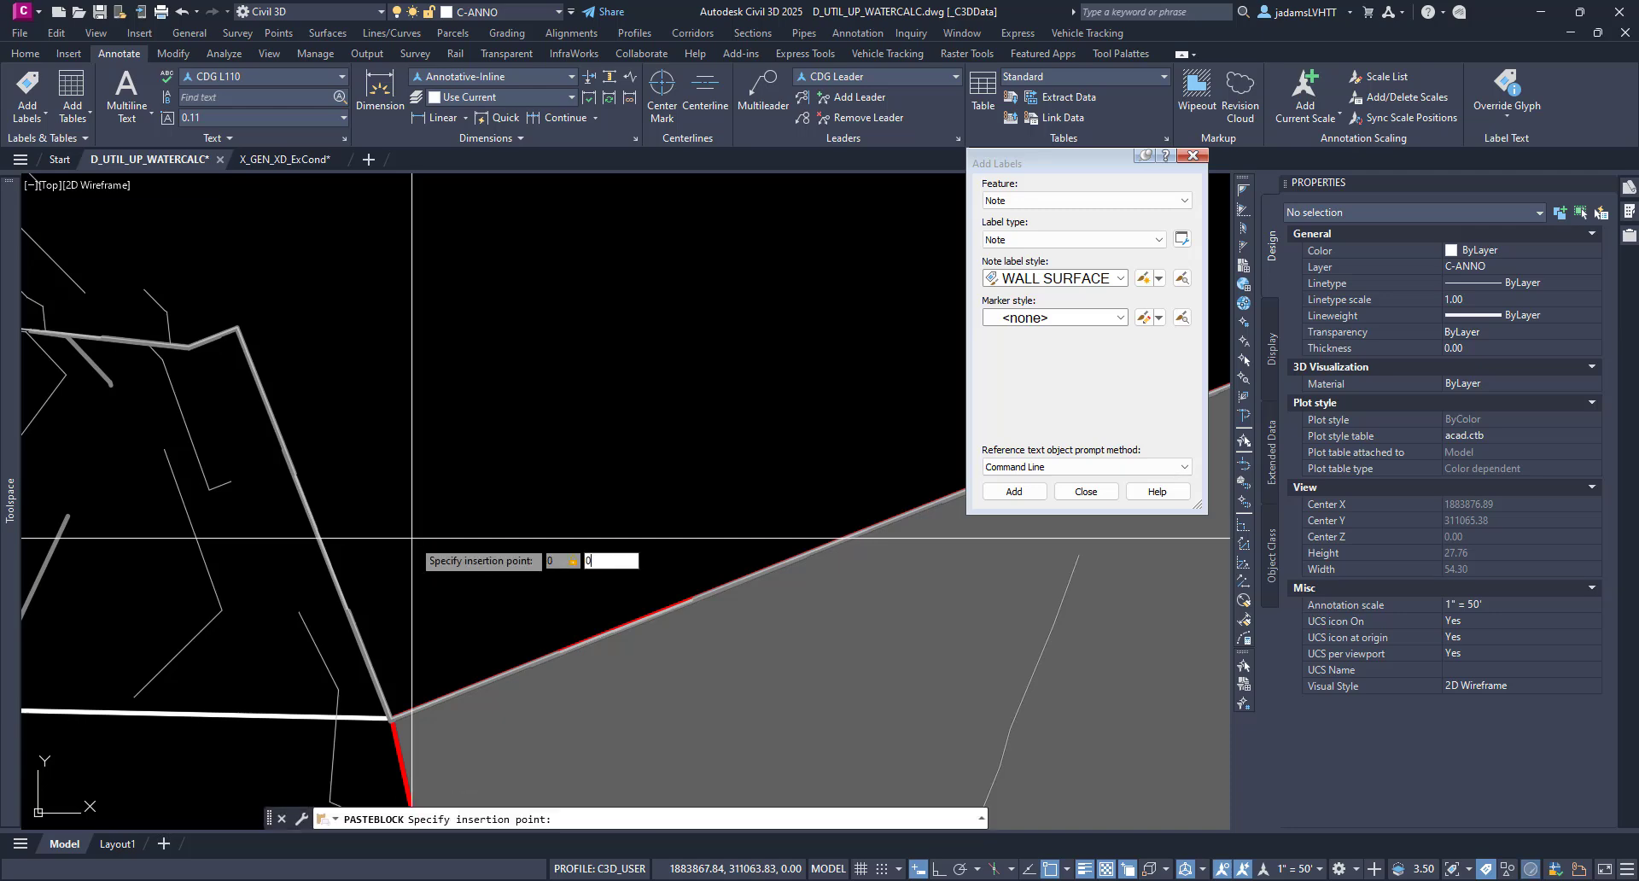
{"action": "type", "text": "0,0"}
{"action": "key", "text": "Return"}
{"action": "scroll", "coordinate": [422, 555], "scroll_direction": "down", "scroll_amount": 5}
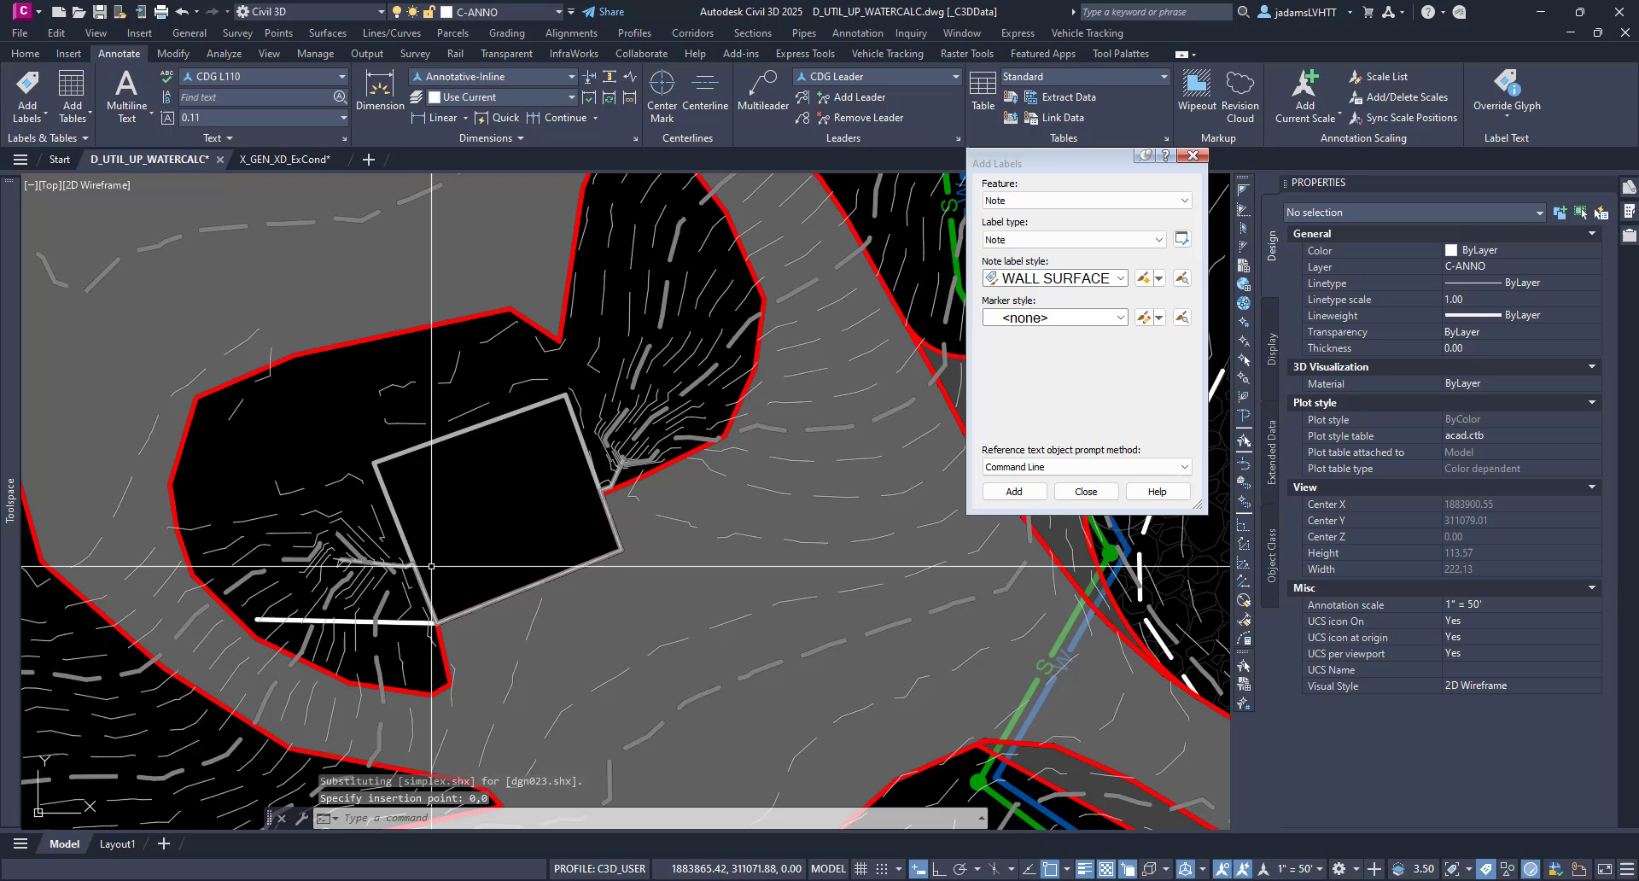
{"action": "scroll", "coordinate": [431, 566], "scroll_direction": "up", "scroll_amount": 5}
{"action": "left_click", "coordinate": [322, 356]}
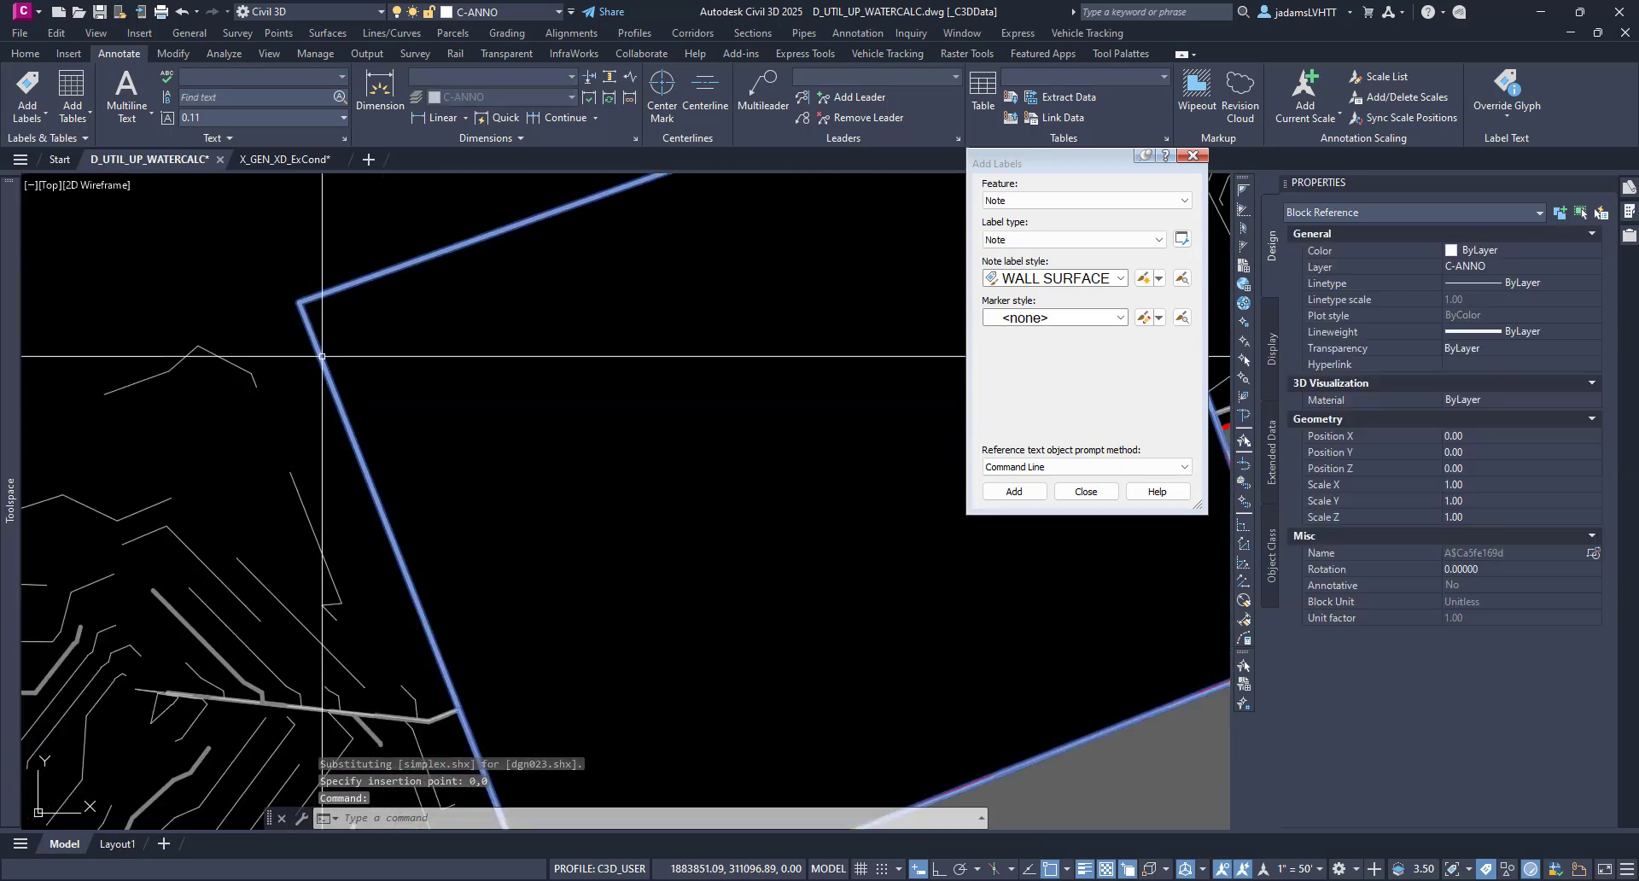
{"action": "key", "text": "Return"}
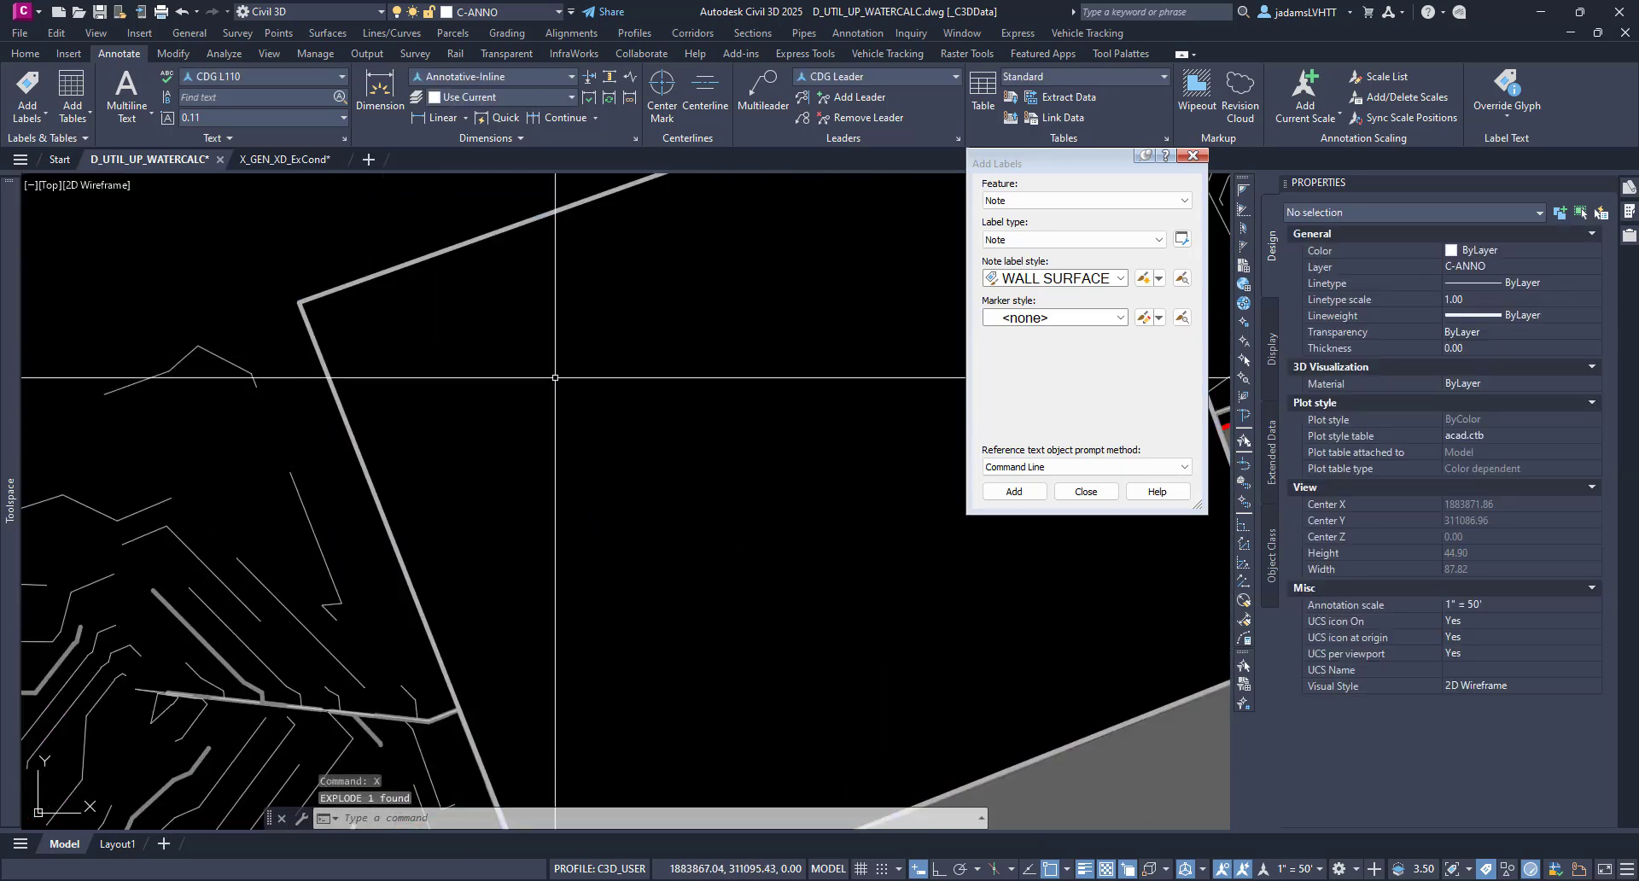
- Start a WALL SURFACE note label and pick the building corner as its location
{"action": "left_click", "coordinate": [361, 446]}
{"action": "left_click", "coordinate": [278, 366]}
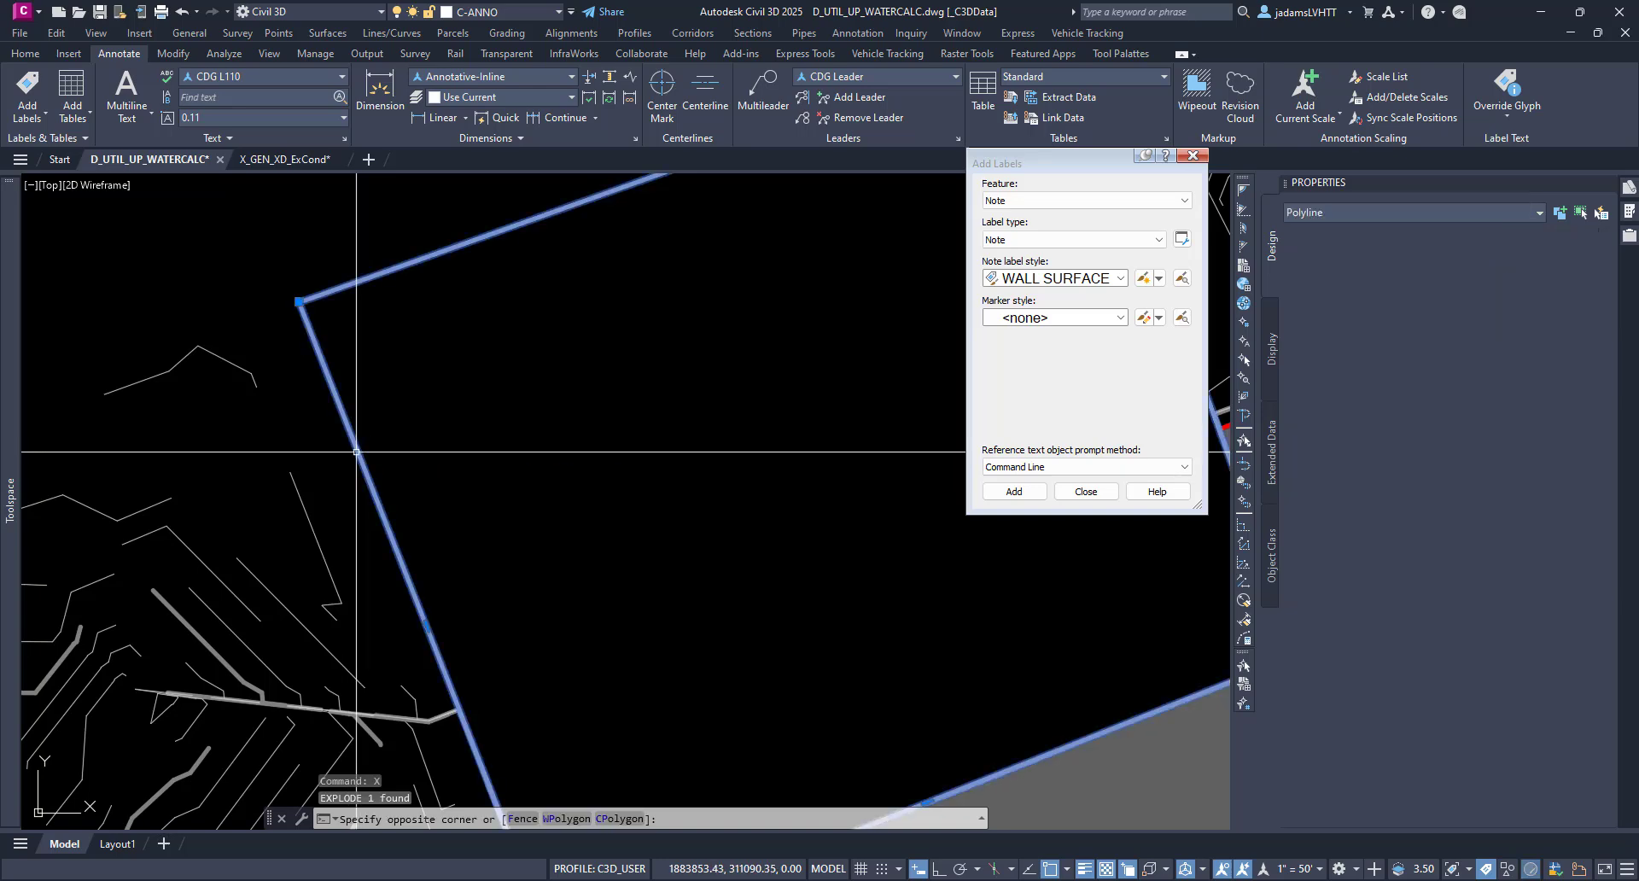
{"action": "scroll", "coordinate": [887, 565], "scroll_direction": "down", "scroll_amount": 3}
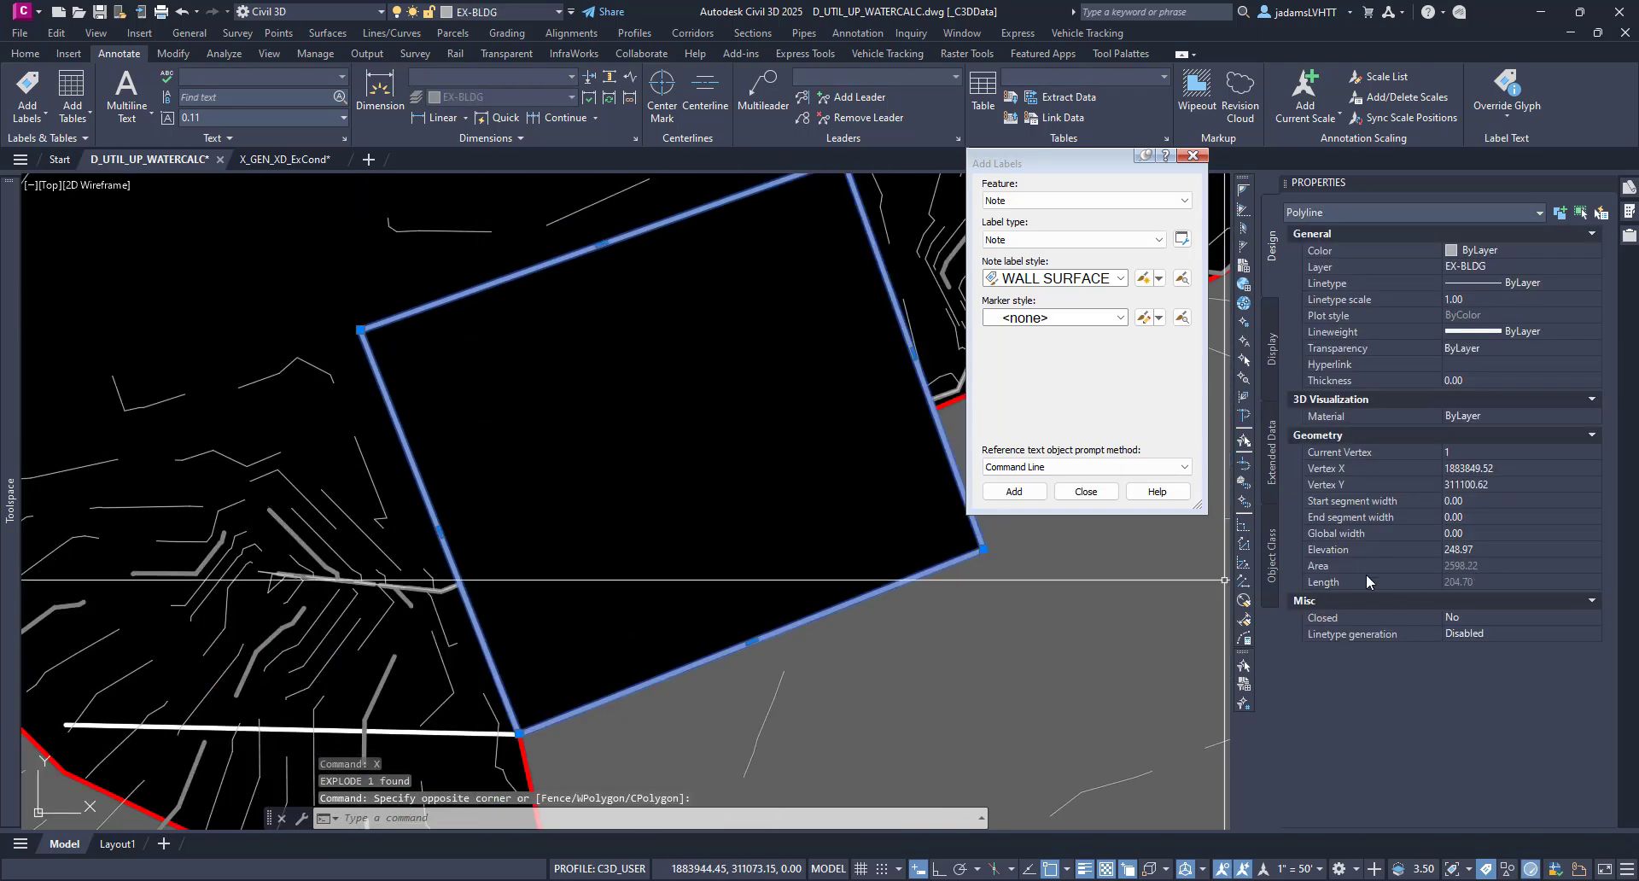
{"action": "scroll", "coordinate": [520, 725], "scroll_direction": "up", "scroll_amount": 6}
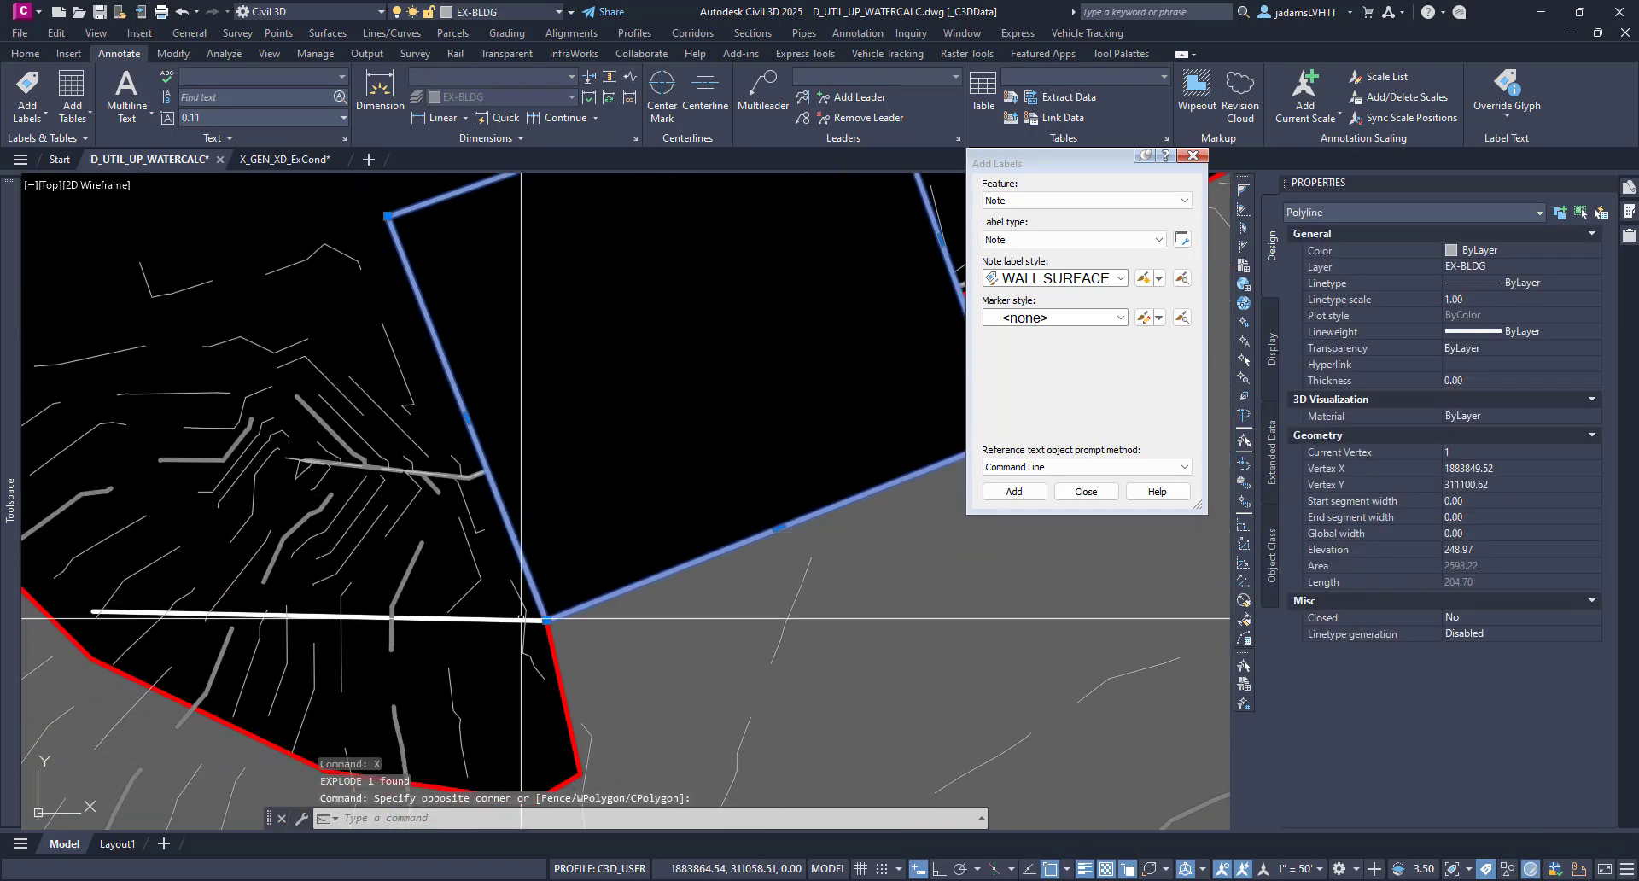
{"action": "left_click", "coordinate": [1013, 492]}
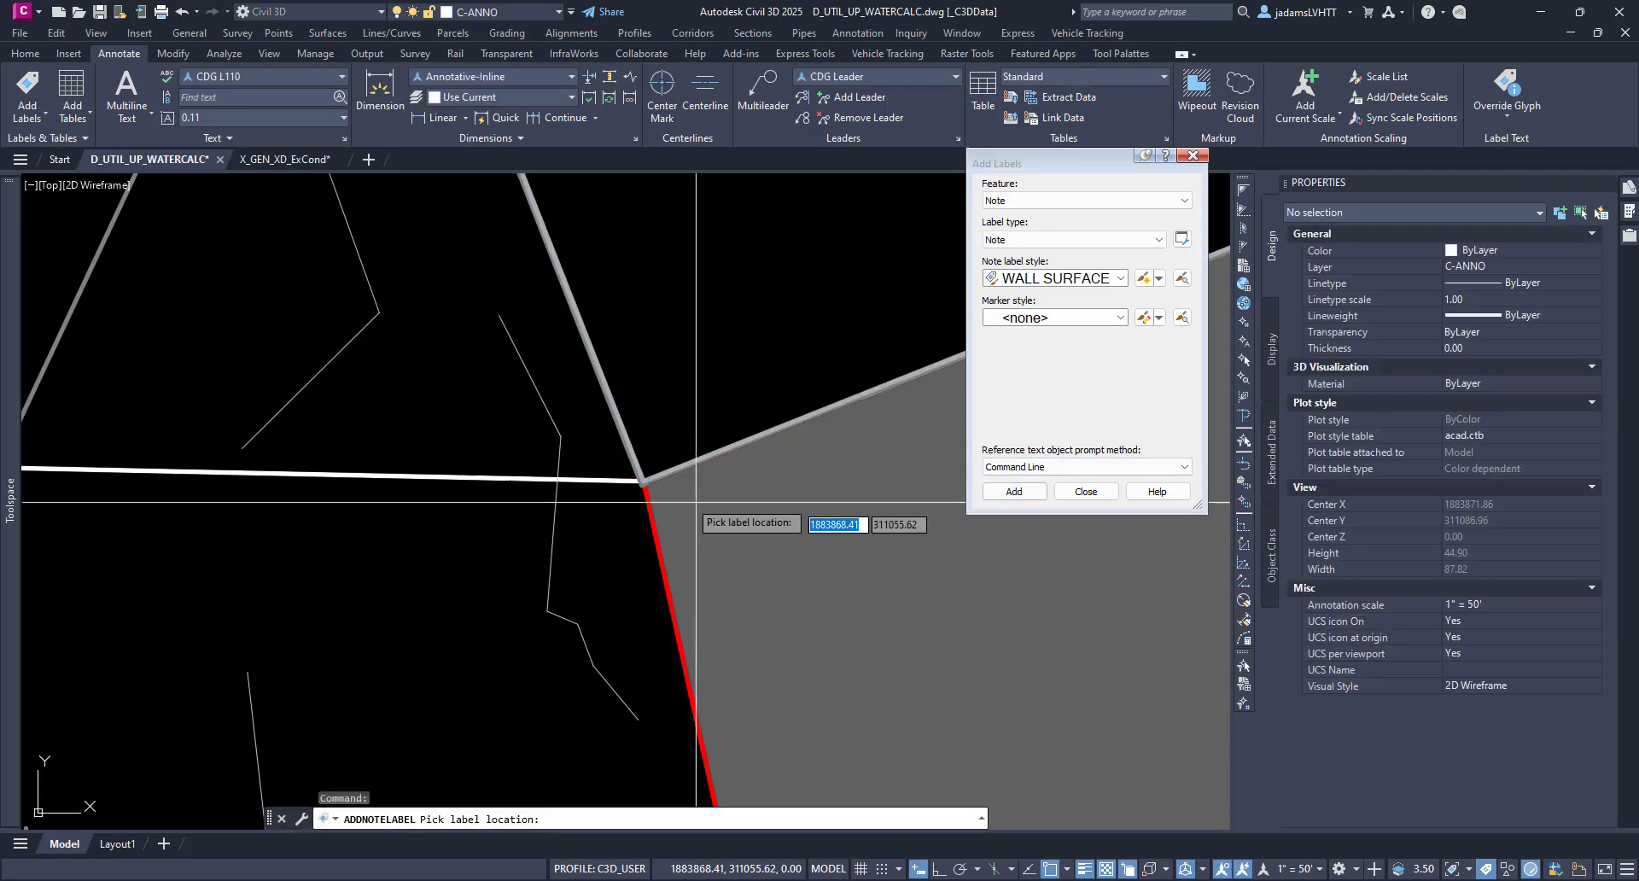
{"action": "scroll", "coordinate": [648, 491], "scroll_direction": "up", "scroll_amount": 8}
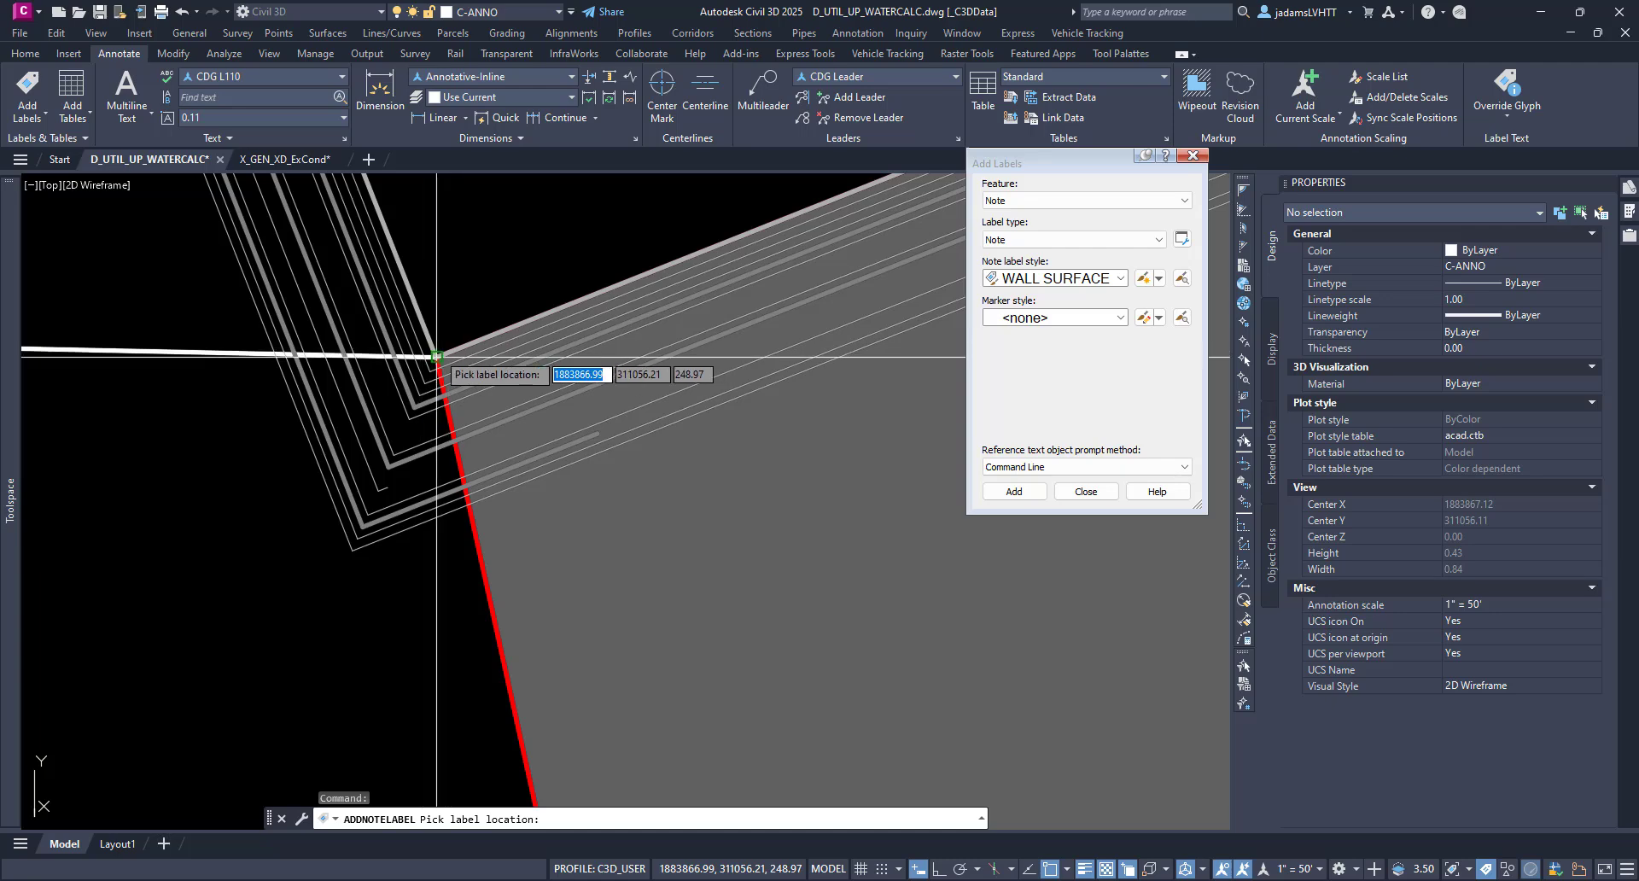
{"action": "left_click", "coordinate": [436, 355]}
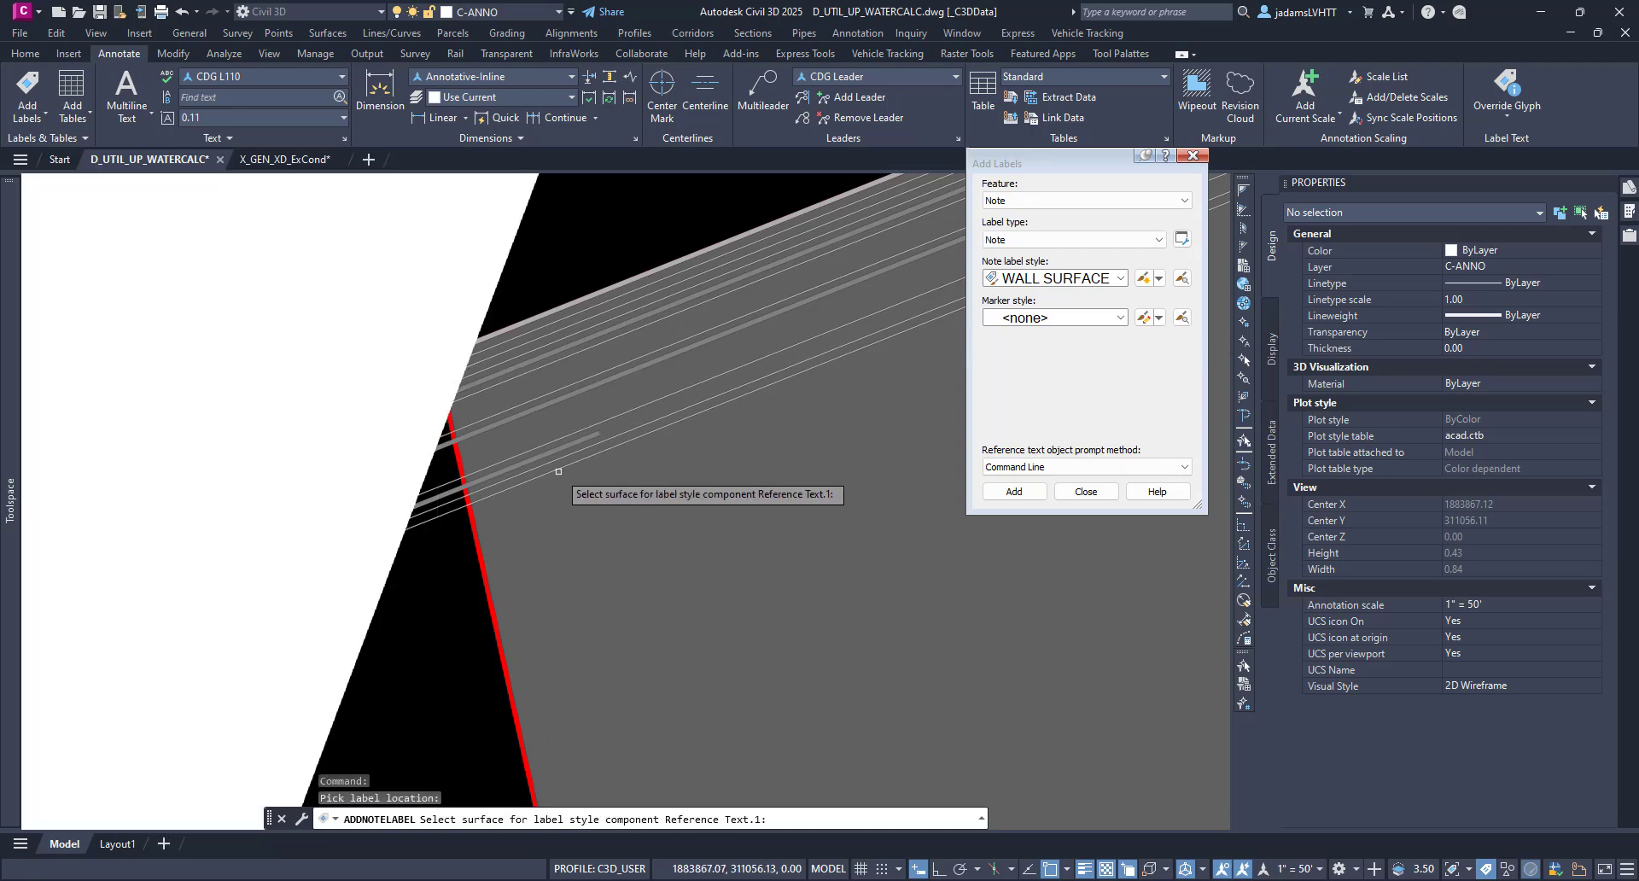
- Pick the surface to finish the label reading TOP OF WALL=248.97 and BOTTOM OF WALL=249.20
{"action": "left_click", "coordinate": [640, 436]}
{"action": "scroll", "coordinate": [640, 441], "scroll_direction": "down", "scroll_amount": 5}
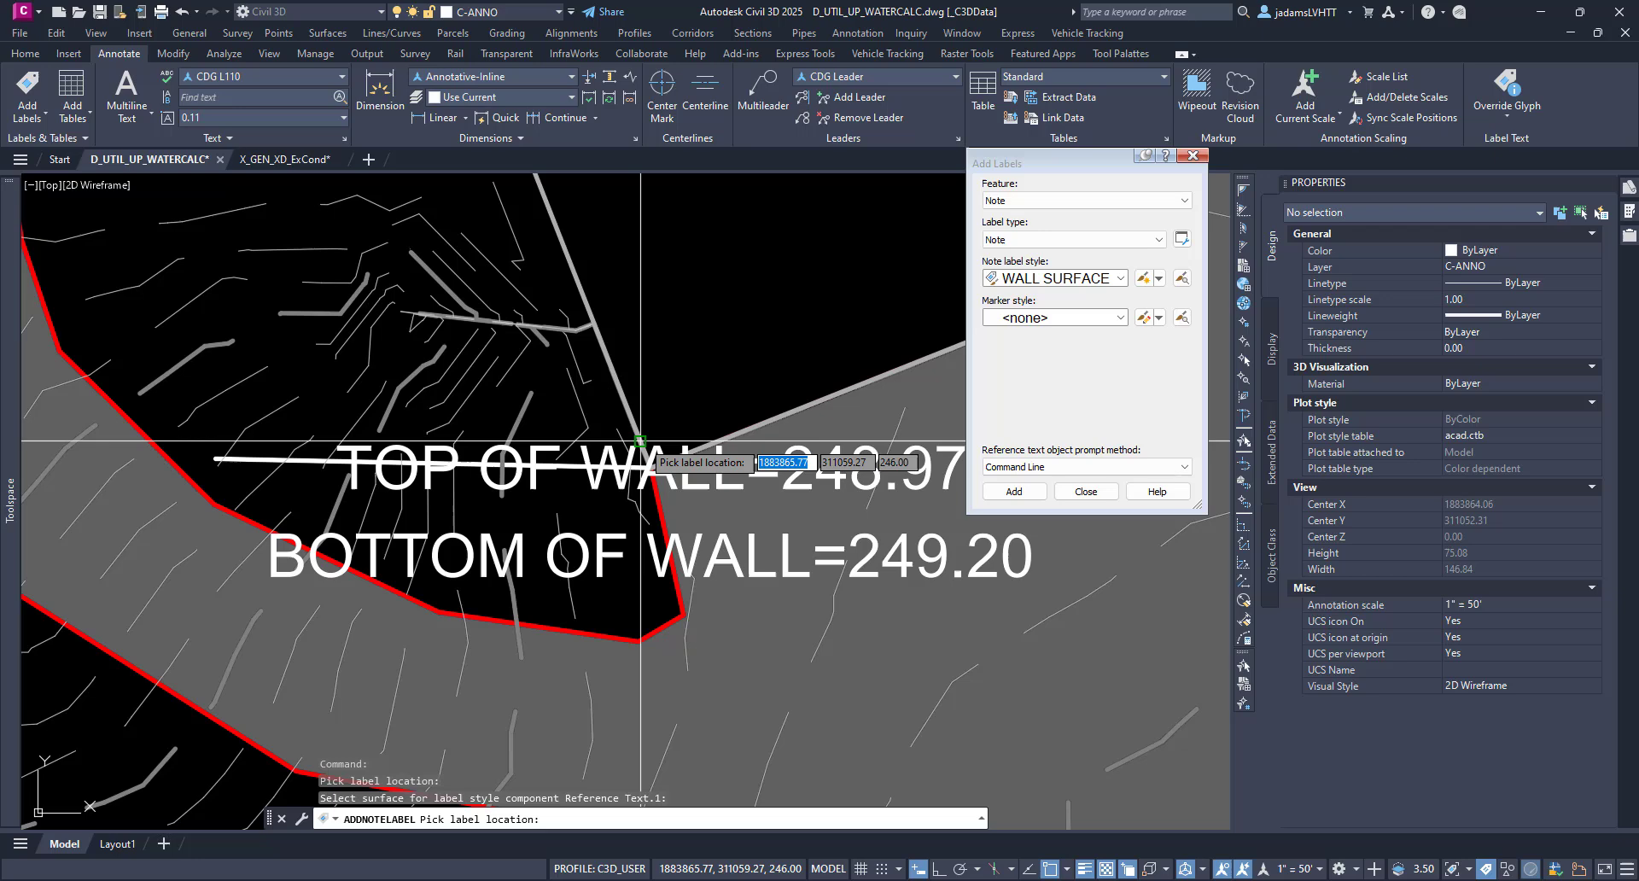
{"action": "key", "text": "Escape"}
{"action": "scroll", "coordinate": [725, 487], "scroll_direction": "up", "scroll_amount": 4}
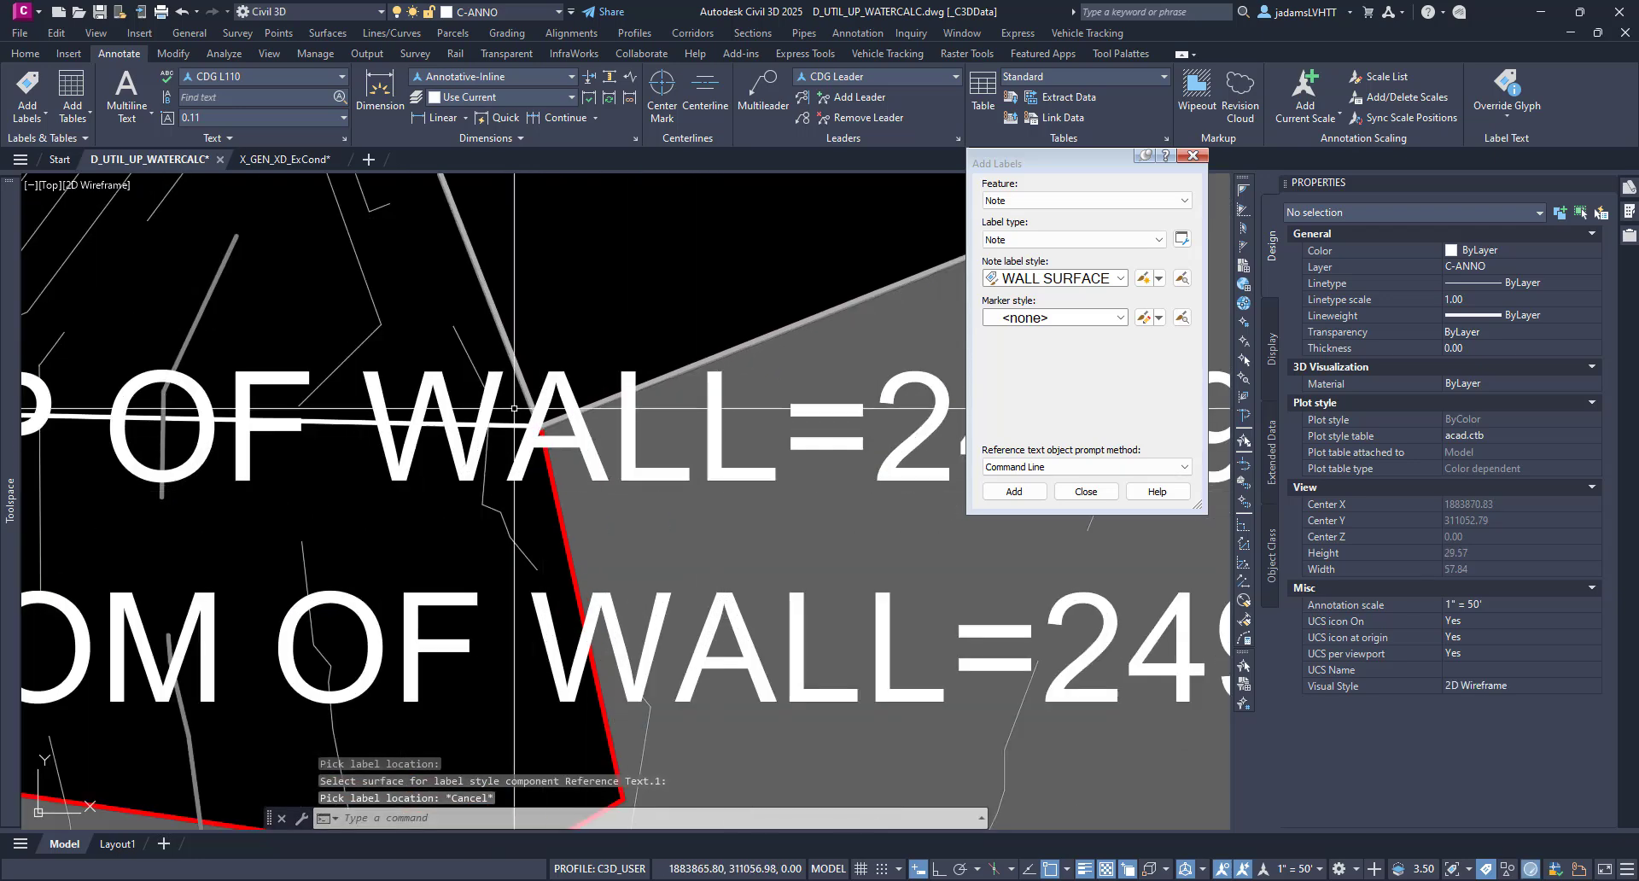
{"action": "scroll", "coordinate": [514, 409], "scroll_direction": "down", "scroll_amount": 4}
{"action": "scroll", "coordinate": [535, 400], "scroll_direction": "up", "scroll_amount": 4}
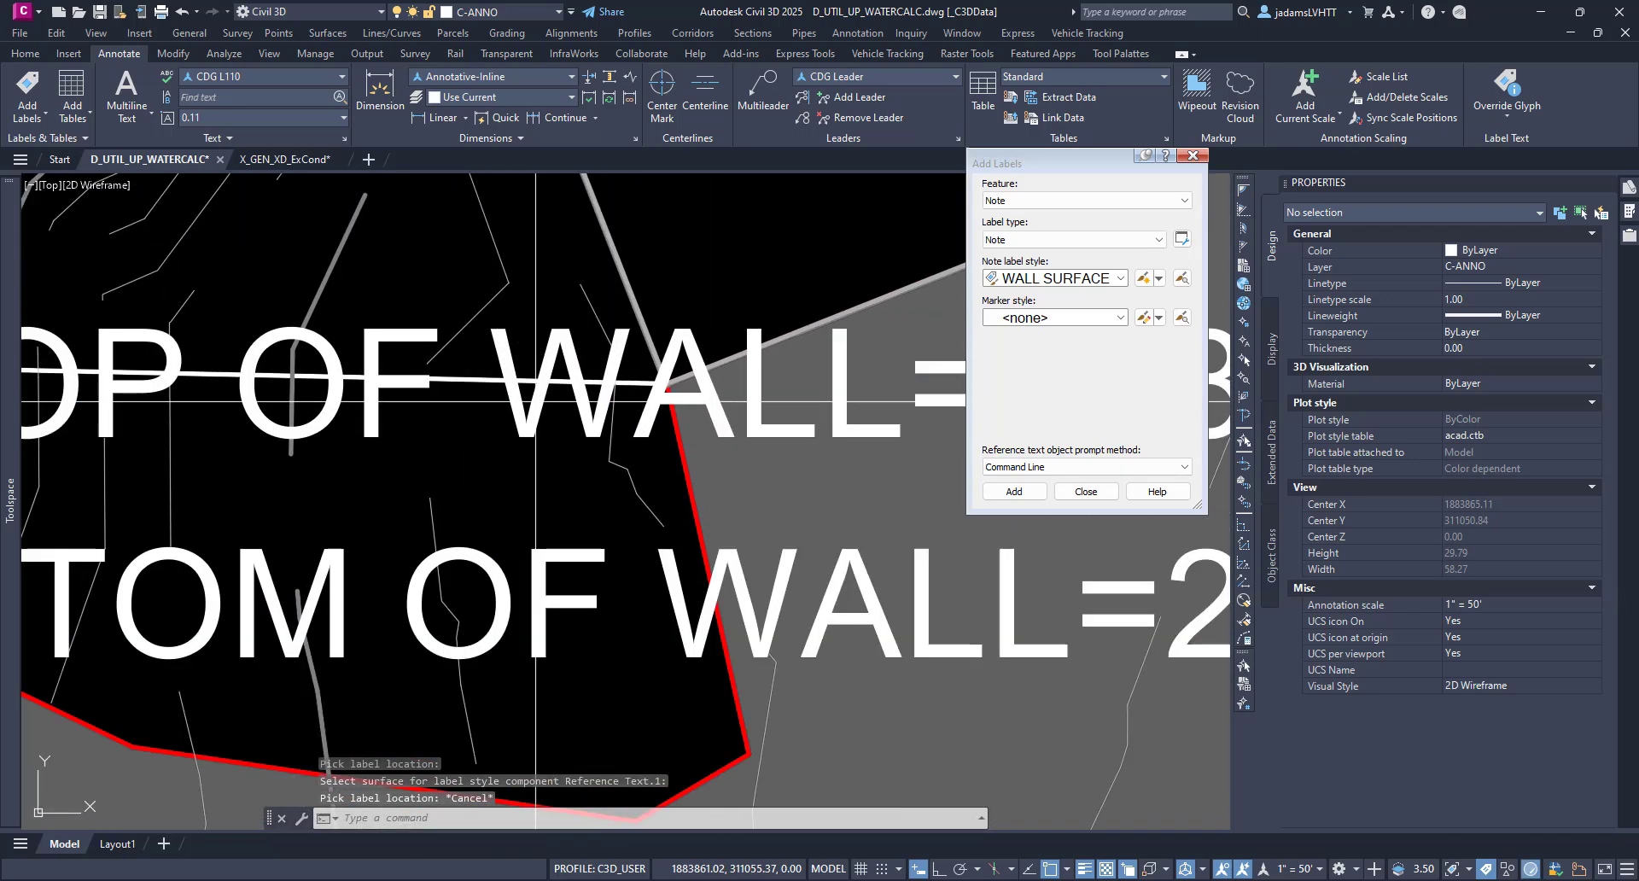
- Set the annotation scale to 1" = 10' and select the wall label
{"action": "left_click", "coordinate": [538, 405]}
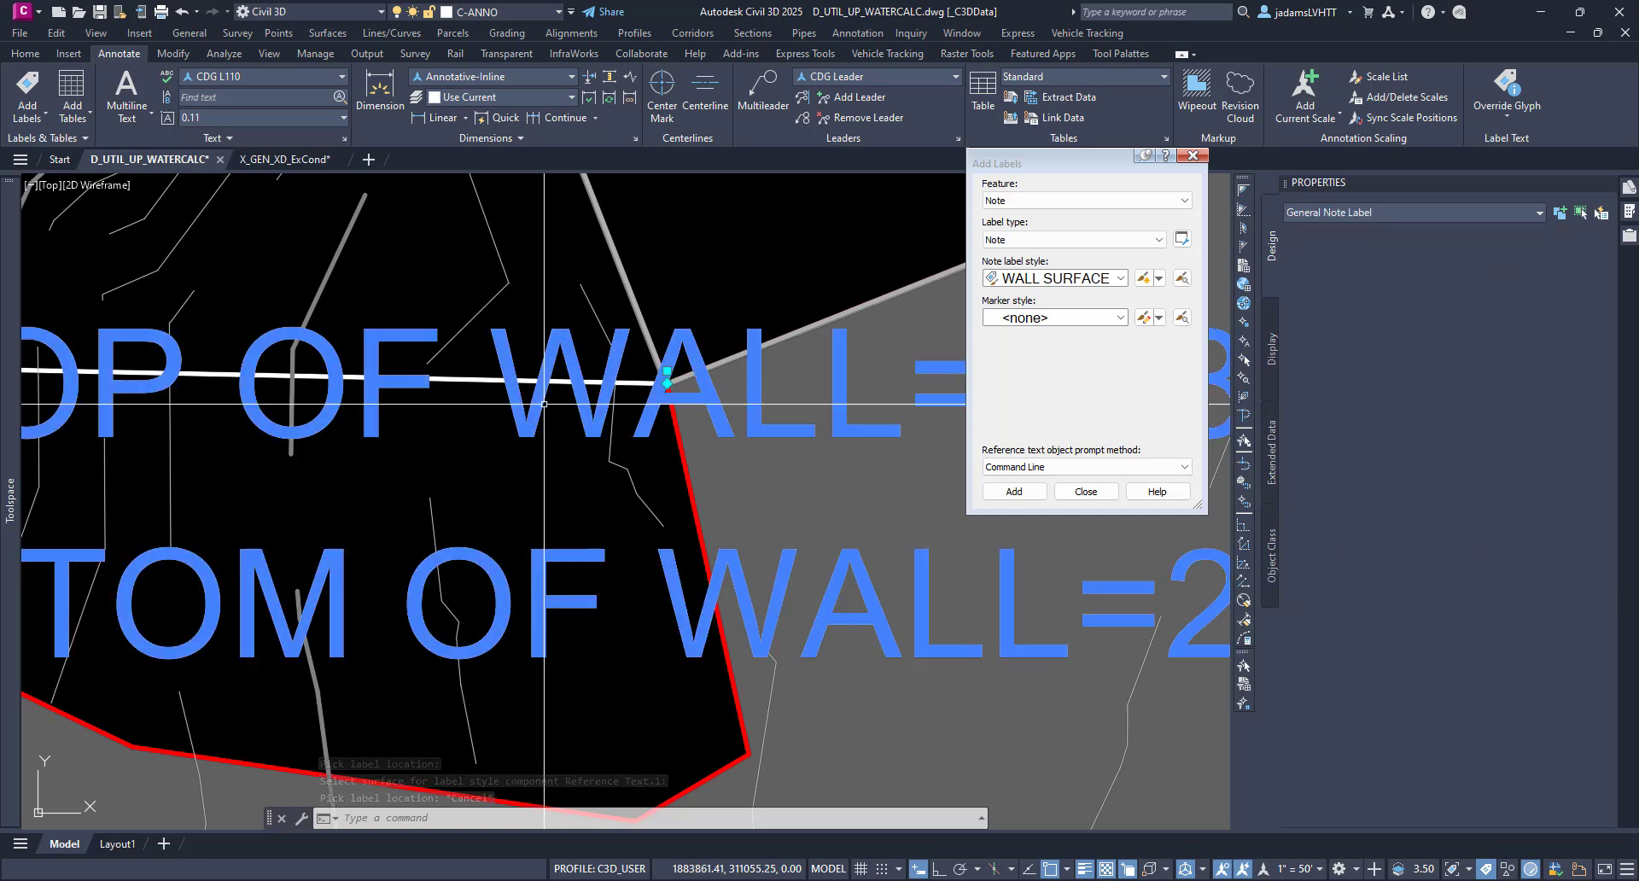
{"action": "key", "text": "Escape"}
{"action": "left_click", "coordinate": [1293, 868]}
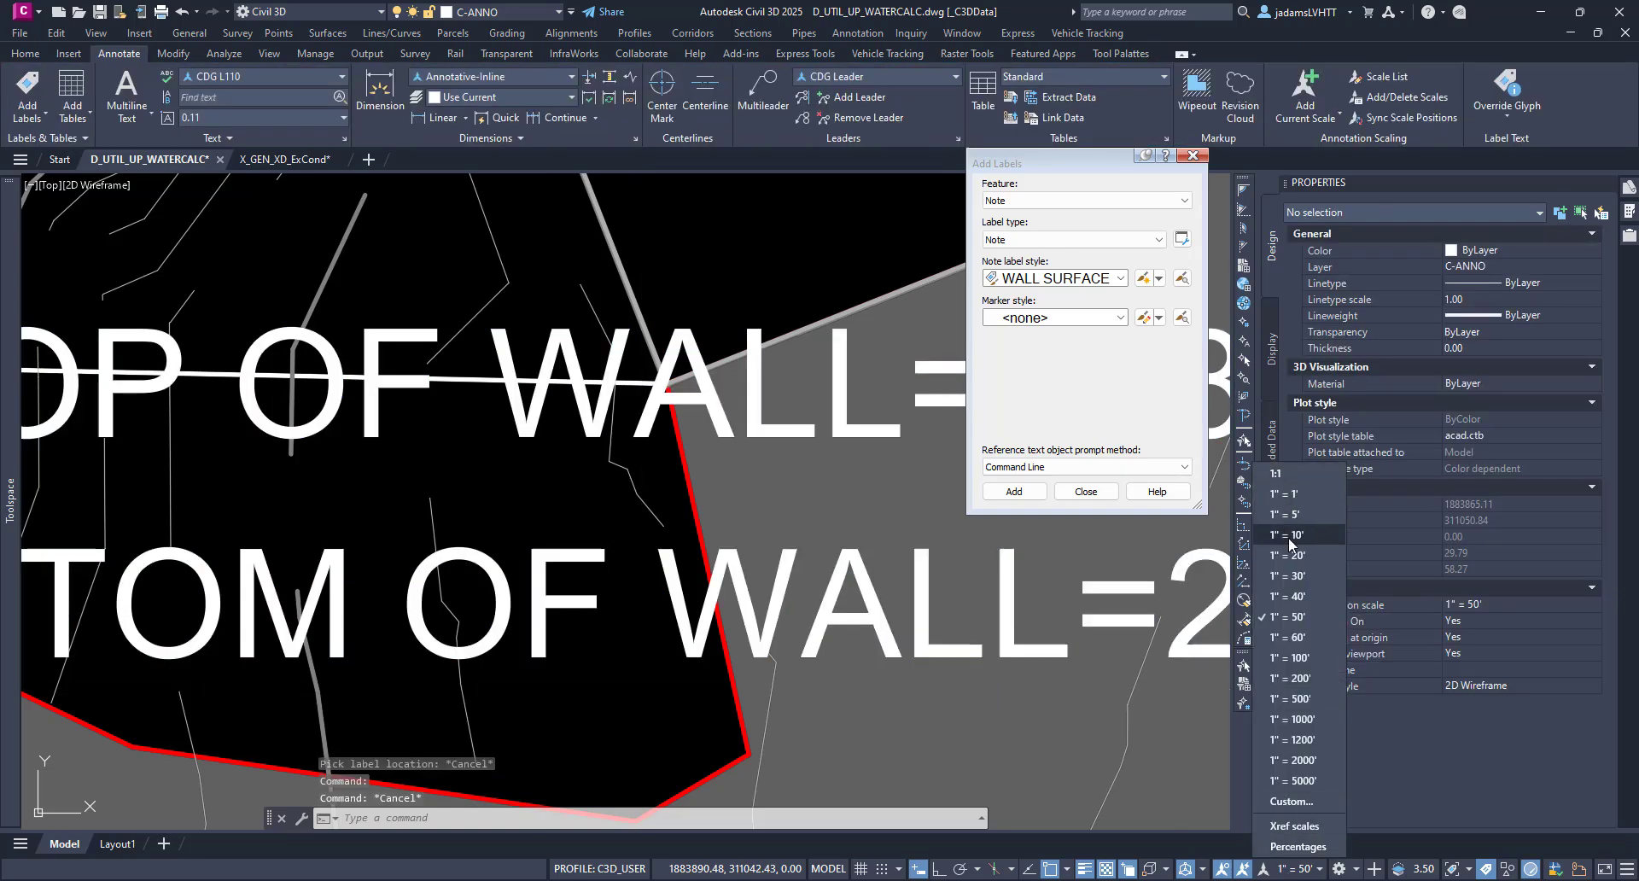
{"action": "left_click", "coordinate": [1290, 537]}
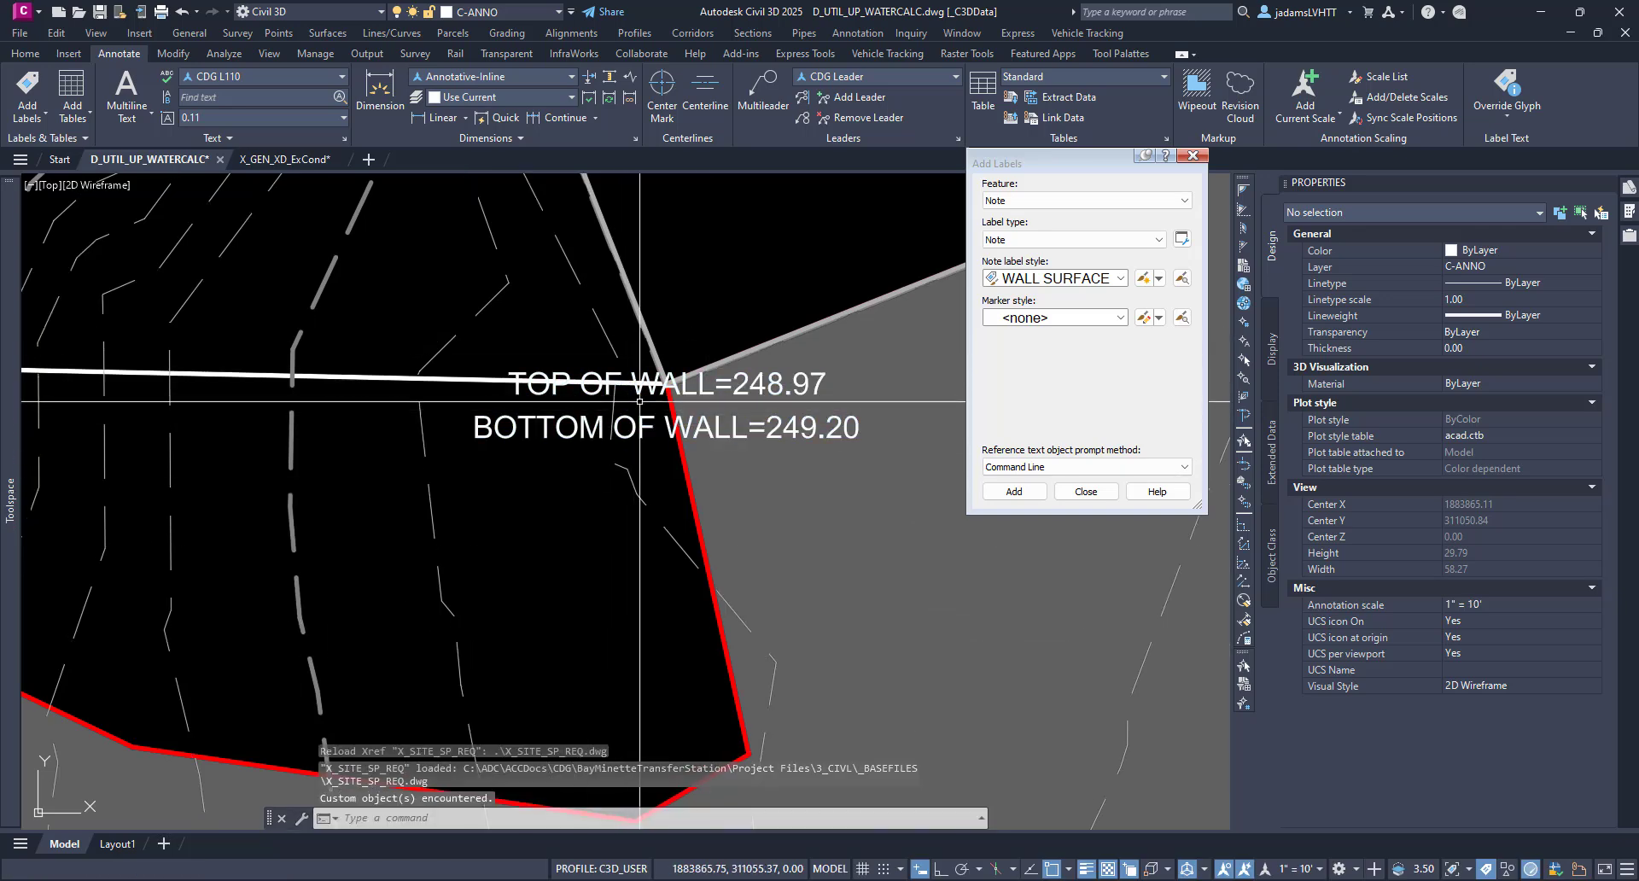
{"action": "left_click", "coordinate": [661, 387]}
- Move the label's marker onto the wall vertex
{"action": "scroll", "coordinate": [663, 384], "scroll_direction": "up", "scroll_amount": 7}
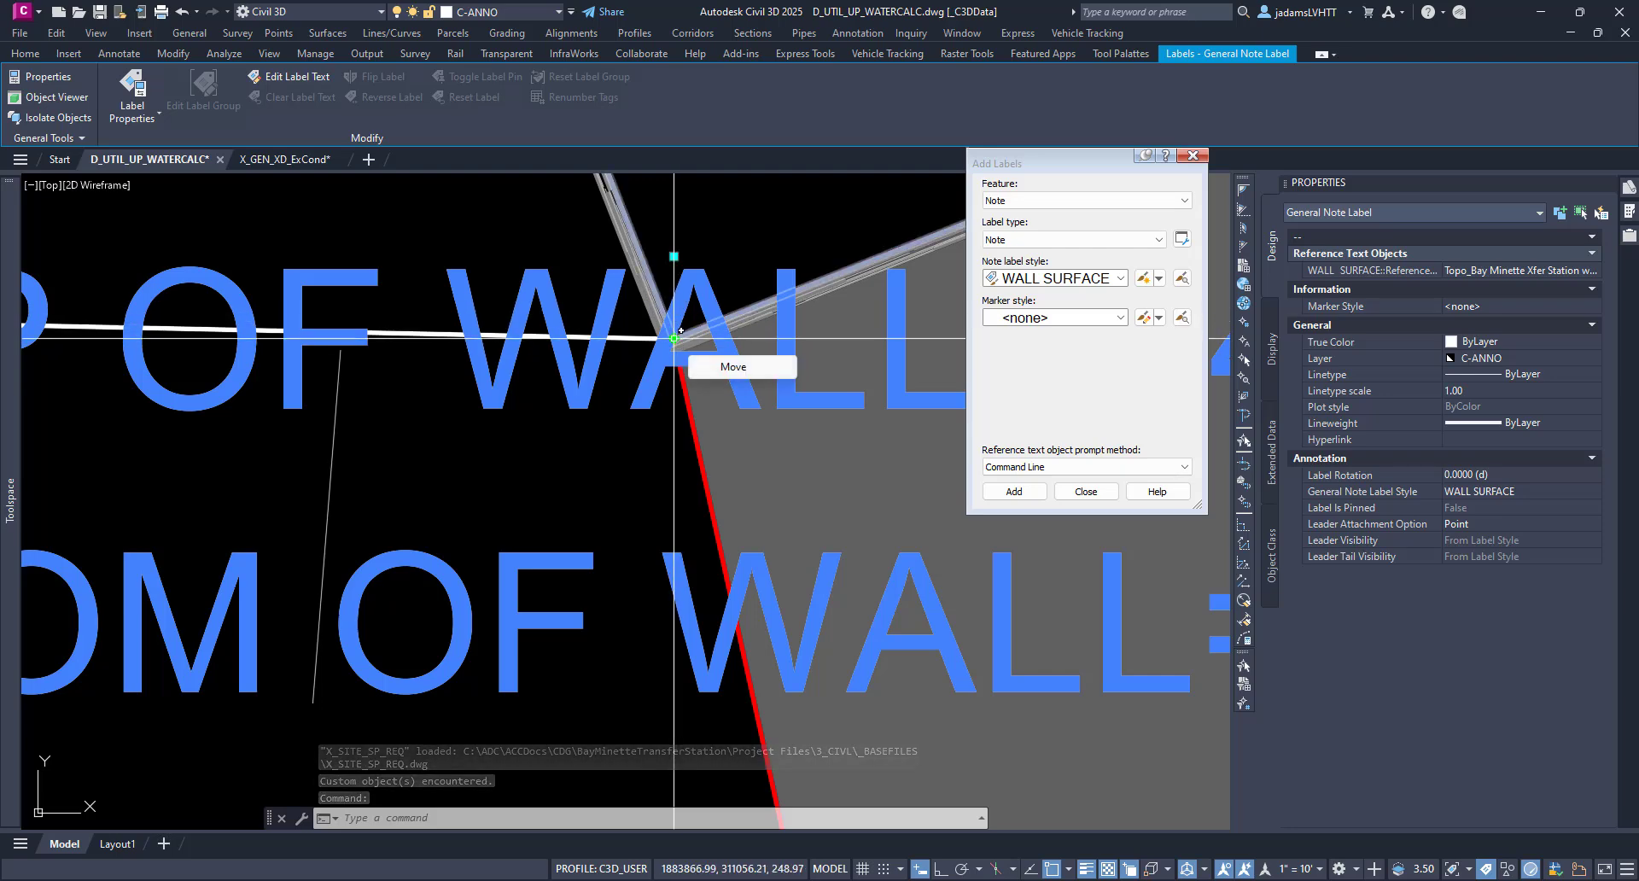
{"action": "left_click", "coordinate": [674, 338]}
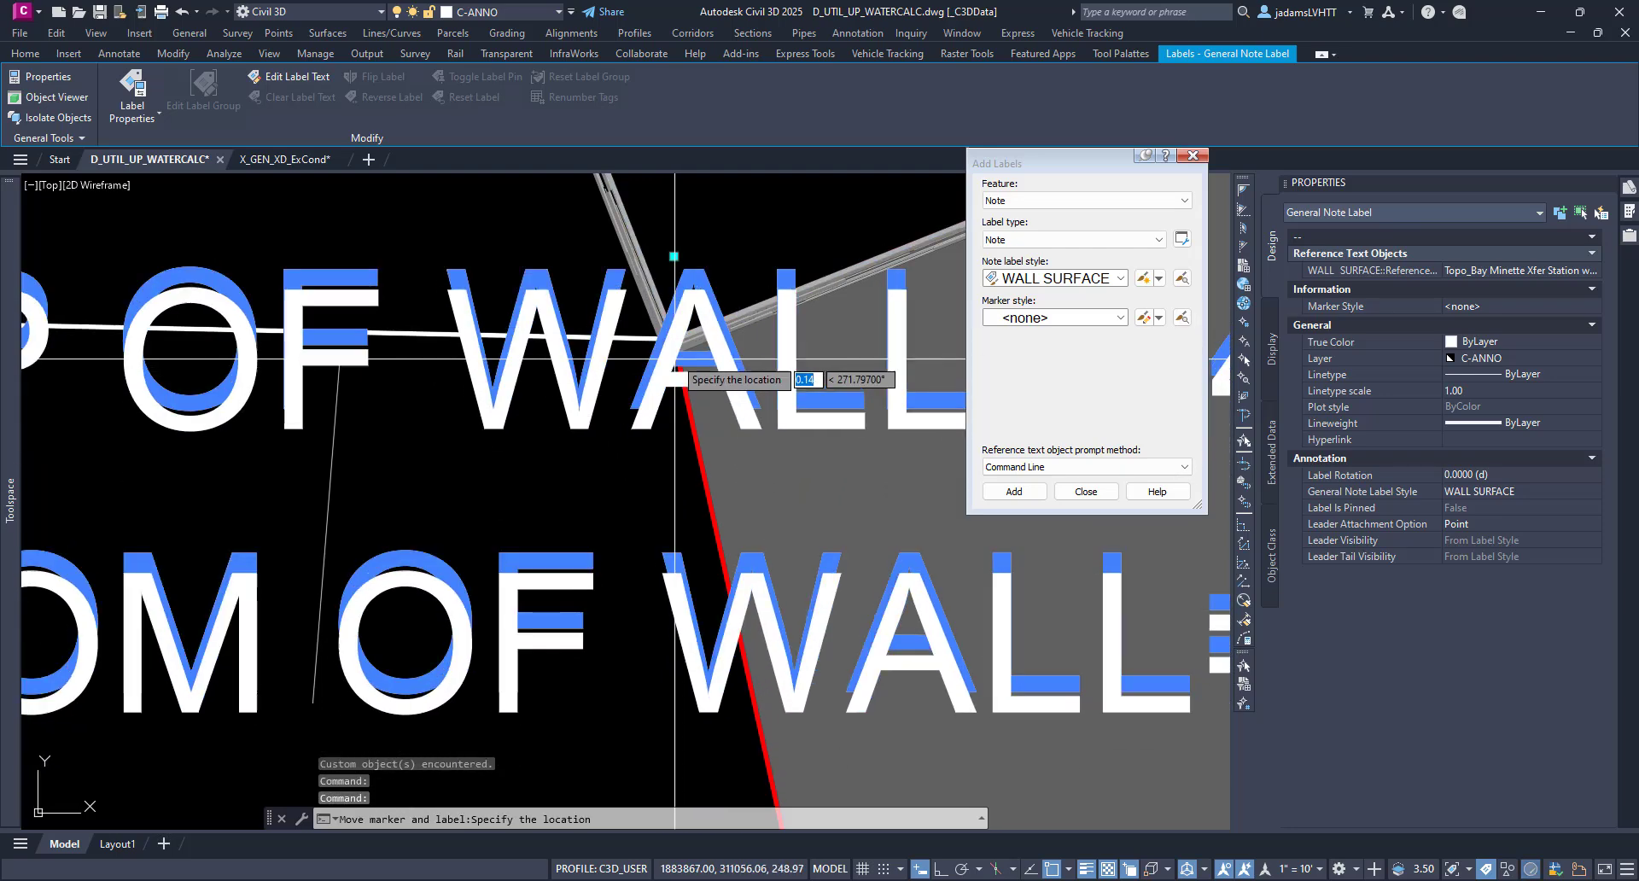
{"action": "left_click", "coordinate": [674, 358]}
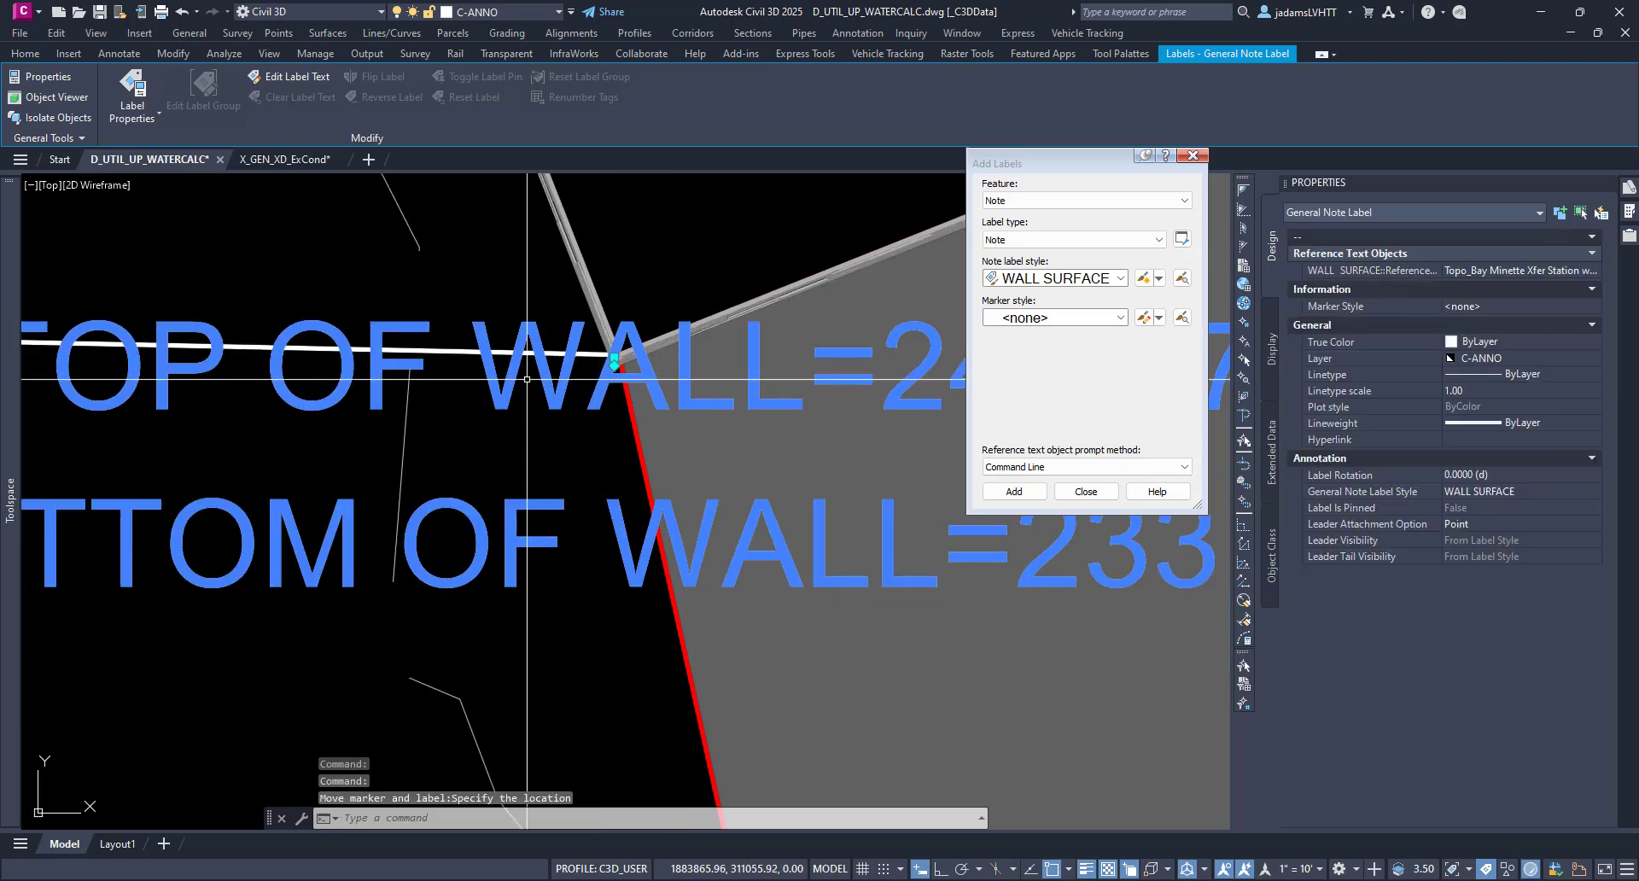
{"action": "scroll", "coordinate": [527, 379], "scroll_direction": "down", "scroll_amount": 4}
{"action": "scroll", "coordinate": [797, 469], "scroll_direction": "up", "scroll_amount": 2}
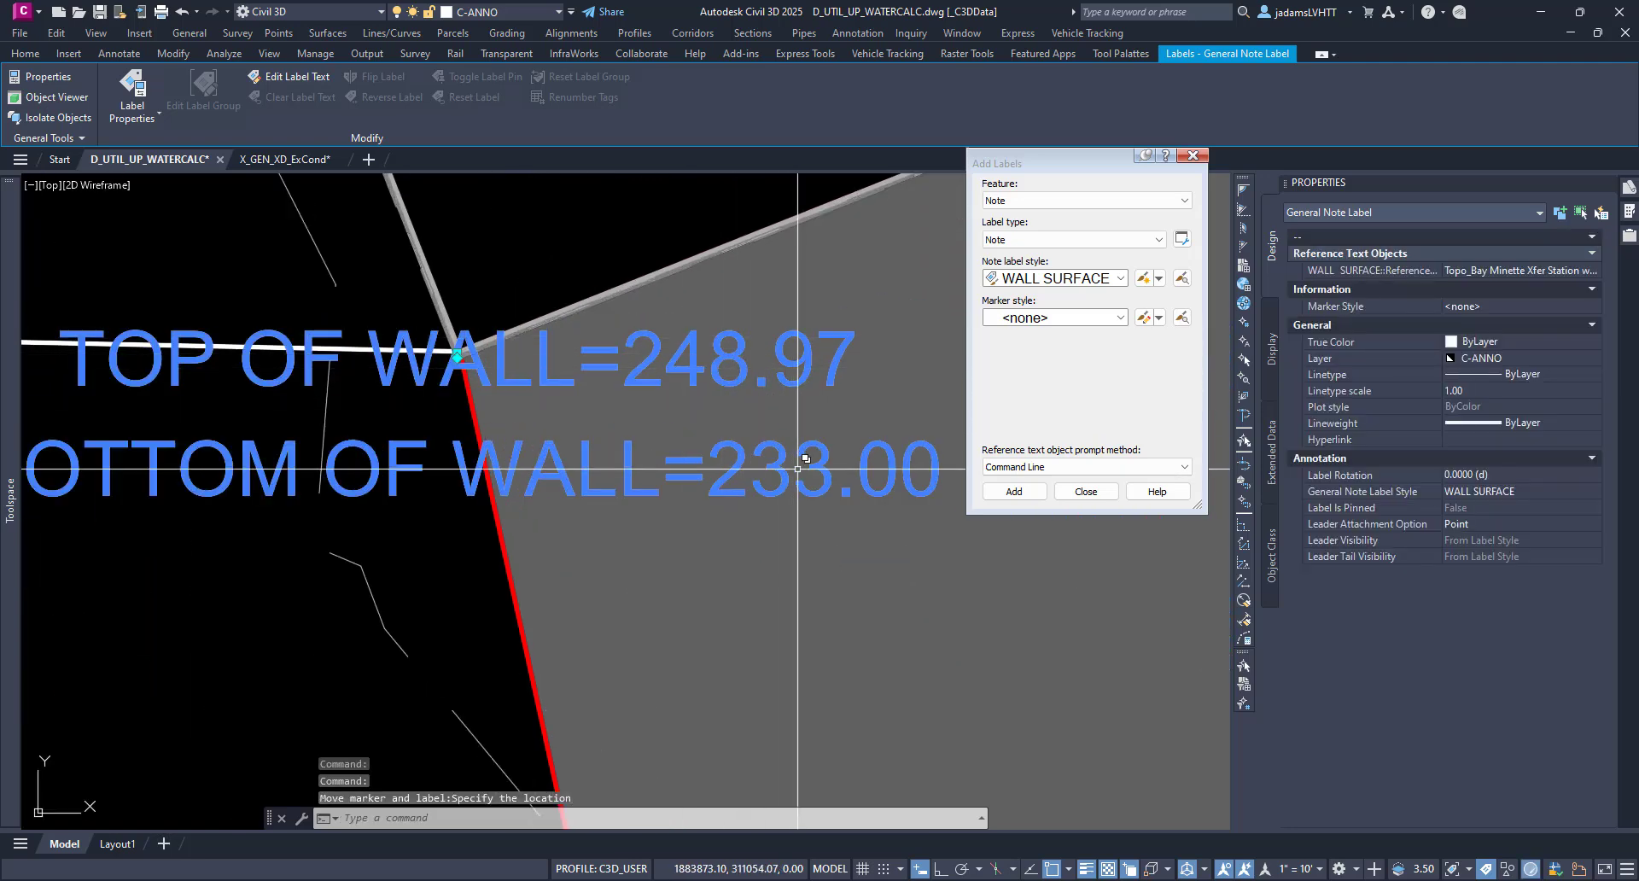
{"action": "scroll", "coordinate": [797, 469], "scroll_direction": "down", "scroll_amount": 1}
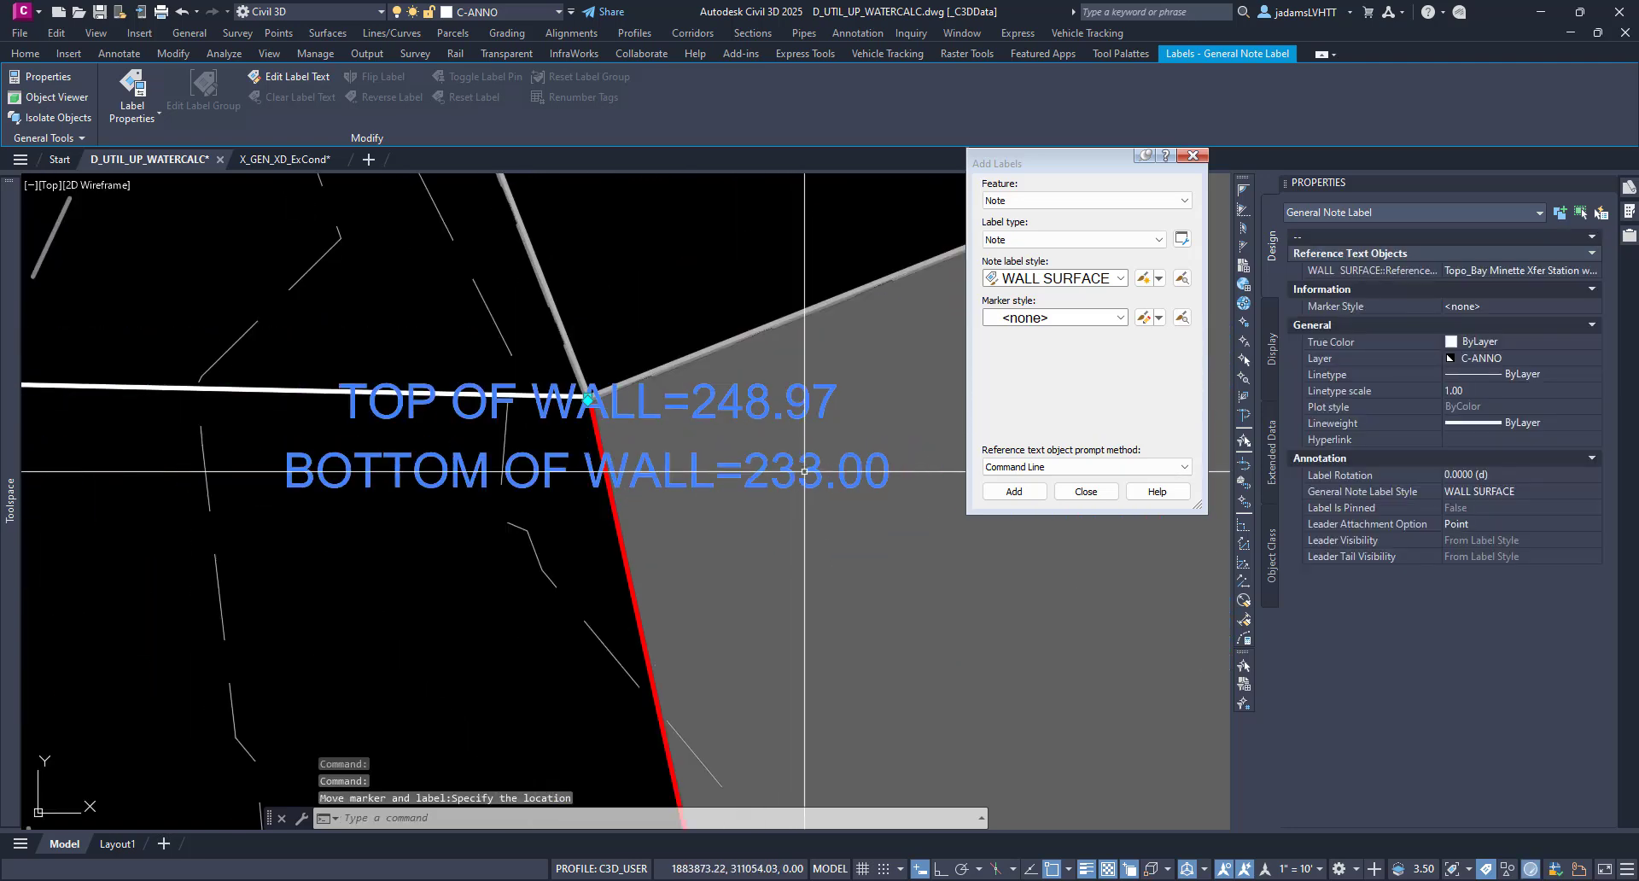
- Drag the label text up-left of the corner on a leader and frame it in view
{"action": "left_click", "coordinate": [589, 395]}
{"action": "scroll", "coordinate": [592, 421], "scroll_direction": "up", "scroll_amount": 7}
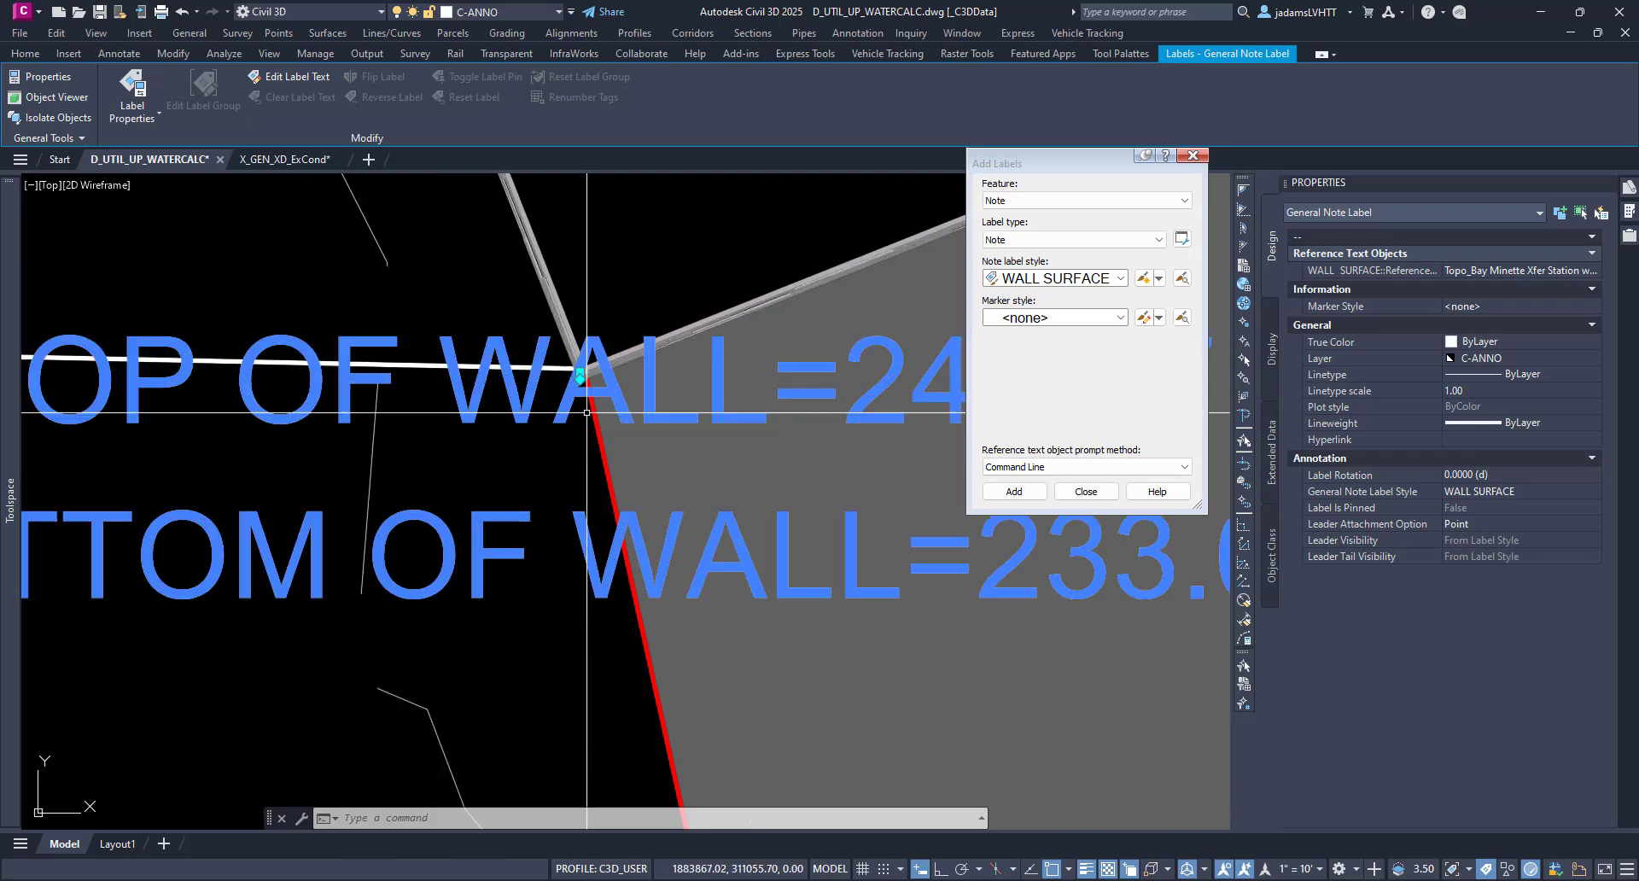
{"action": "scroll", "coordinate": [618, 524], "scroll_direction": "down", "scroll_amount": 6}
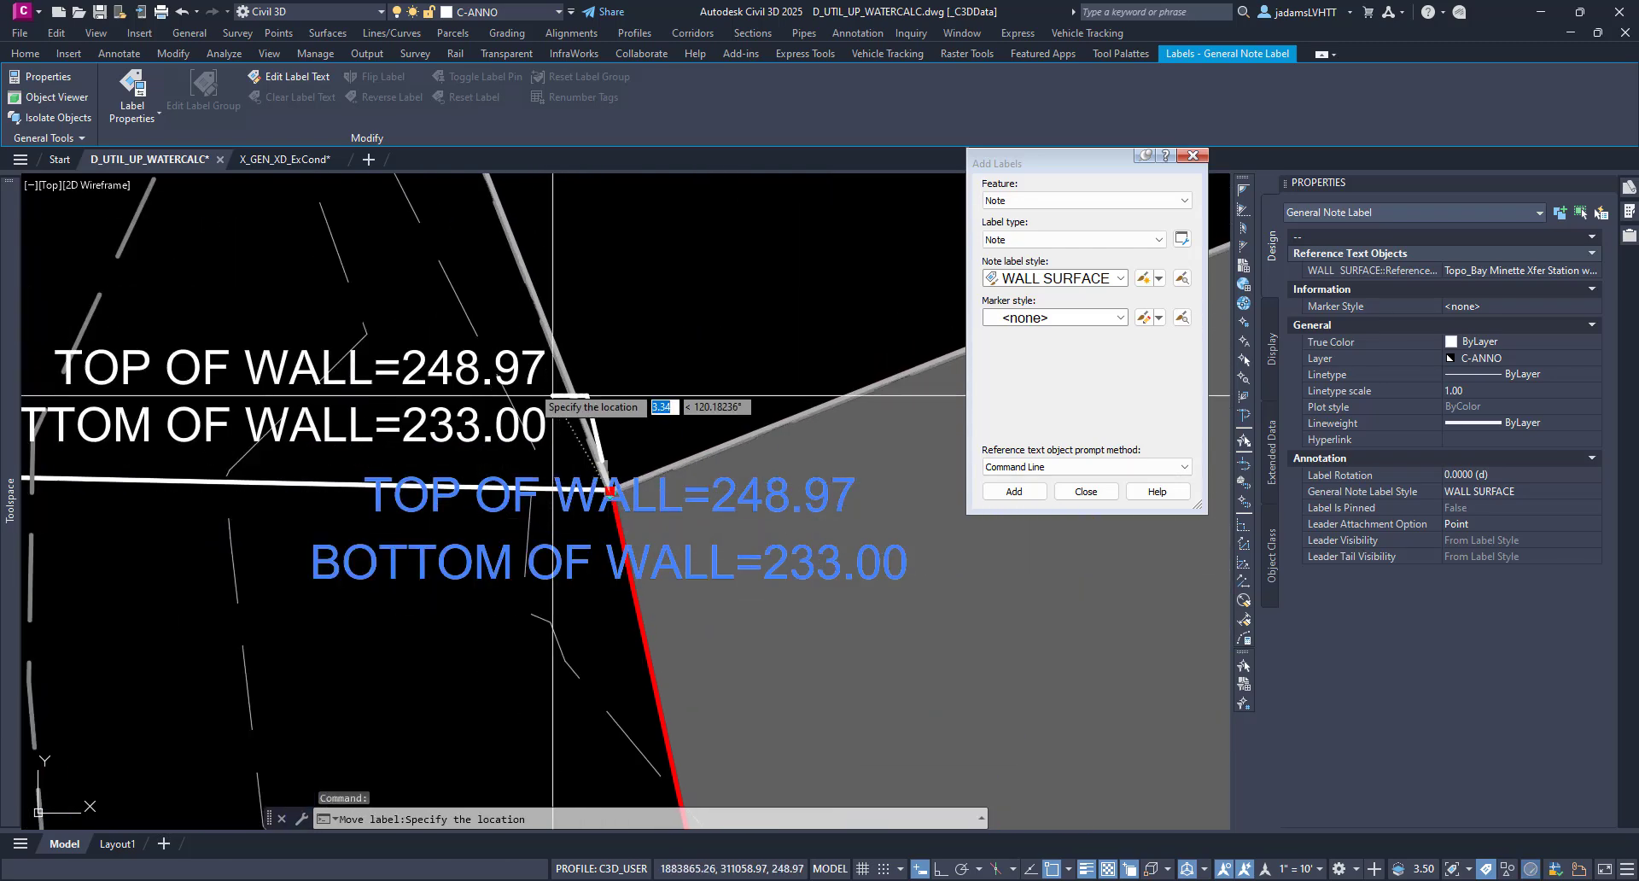
{"action": "left_click", "coordinate": [439, 363]}
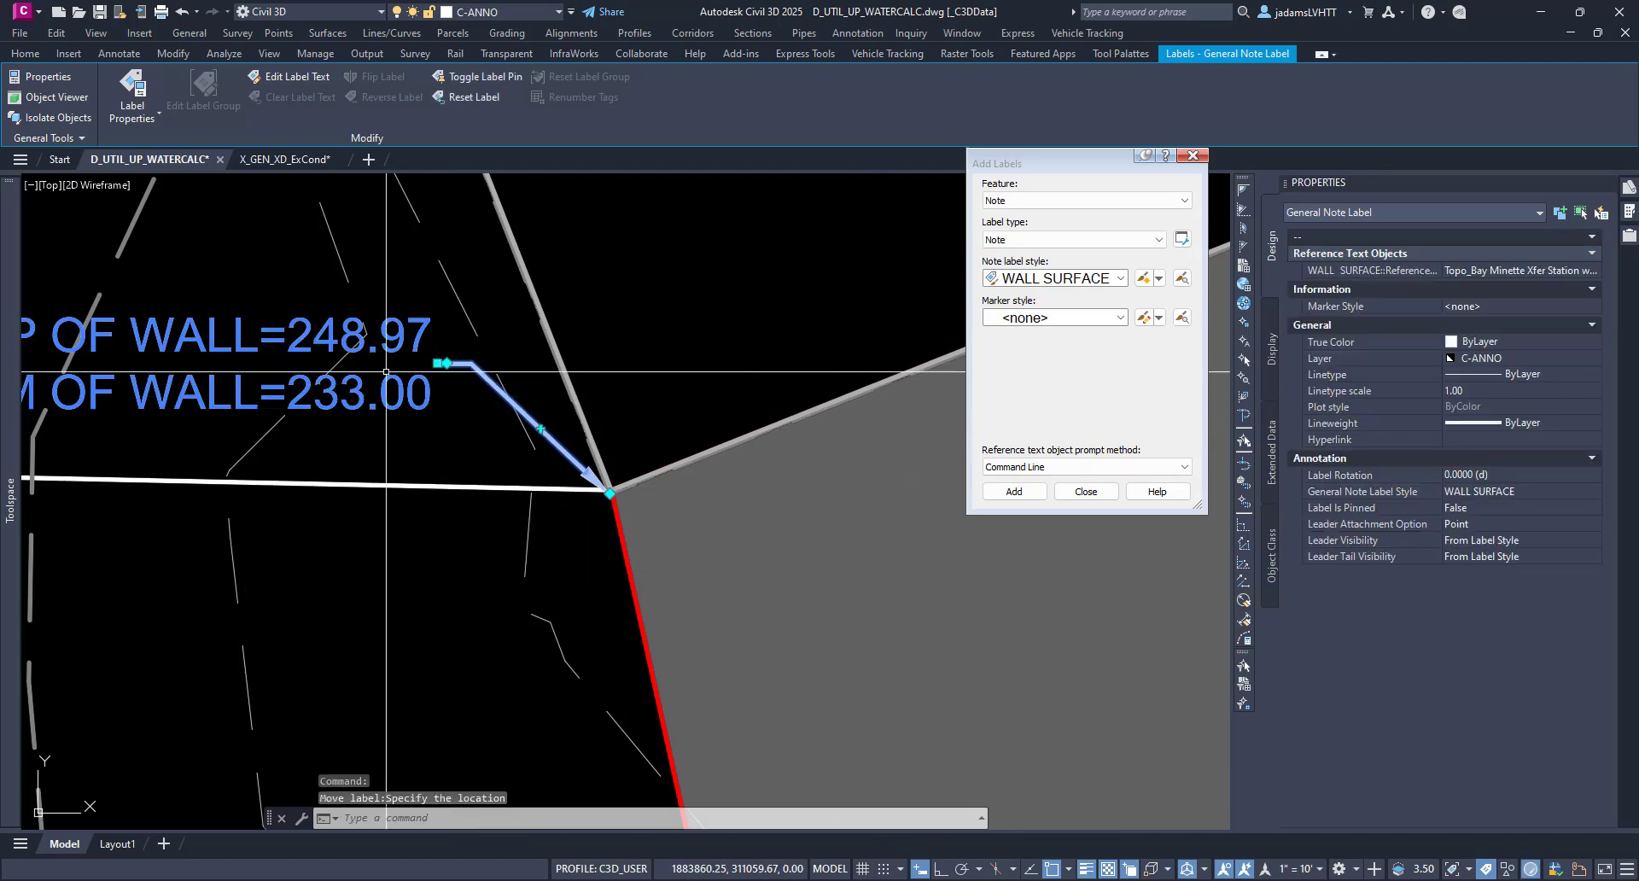
{"action": "middle_click_drag", "start_coordinate": [623, 455], "coordinate": [751, 439]}
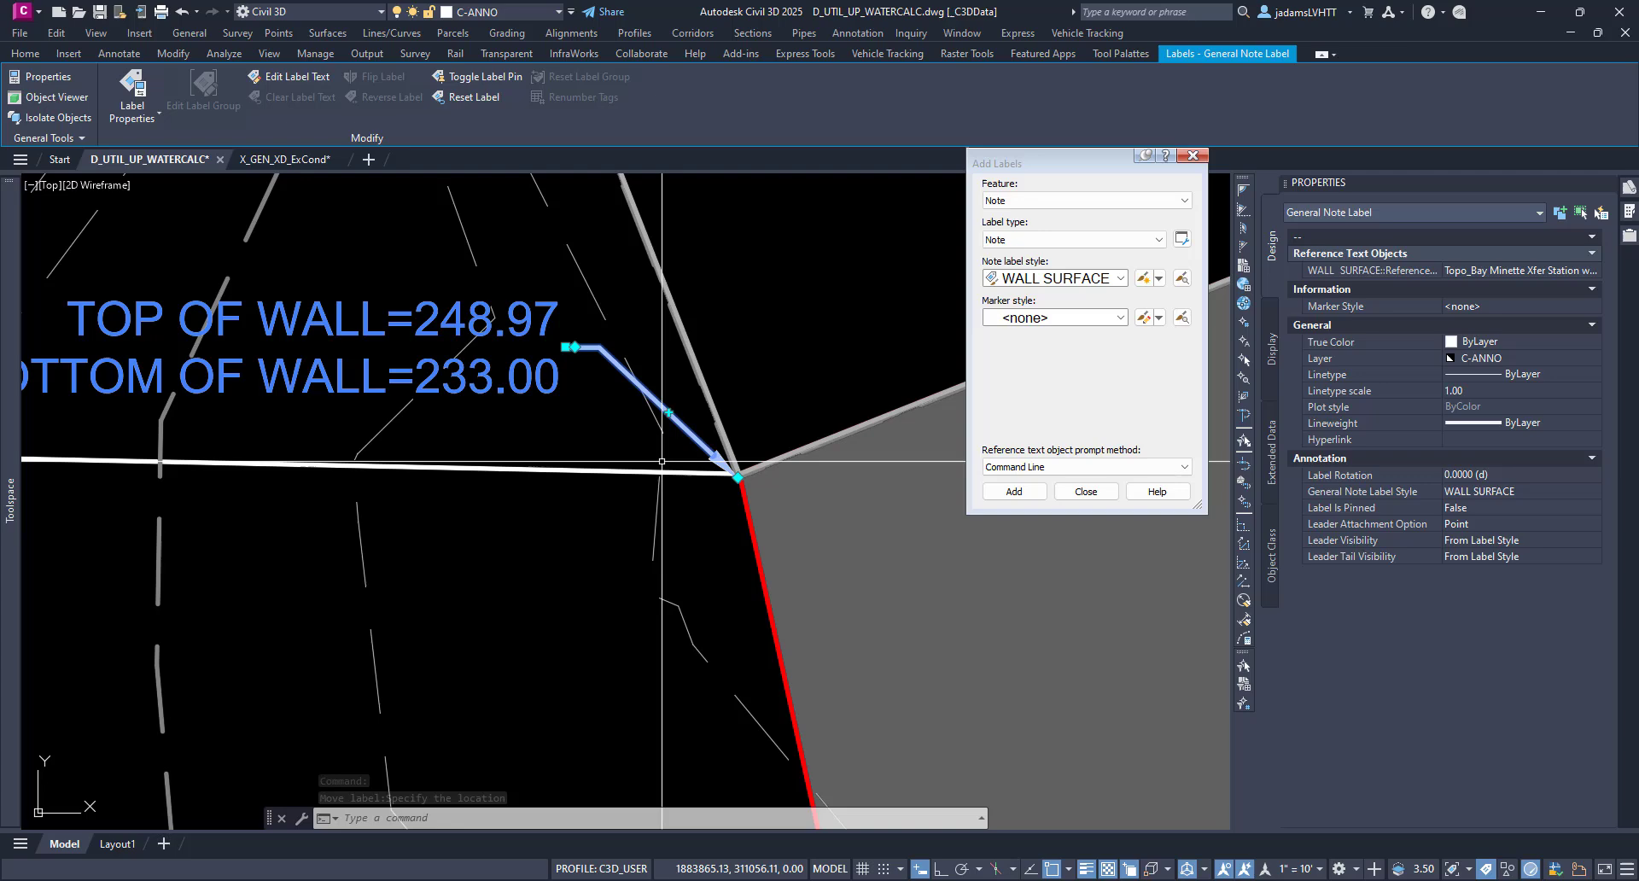
{"action": "middle_click_drag", "start_coordinate": [522, 356], "coordinate": [576, 350]}
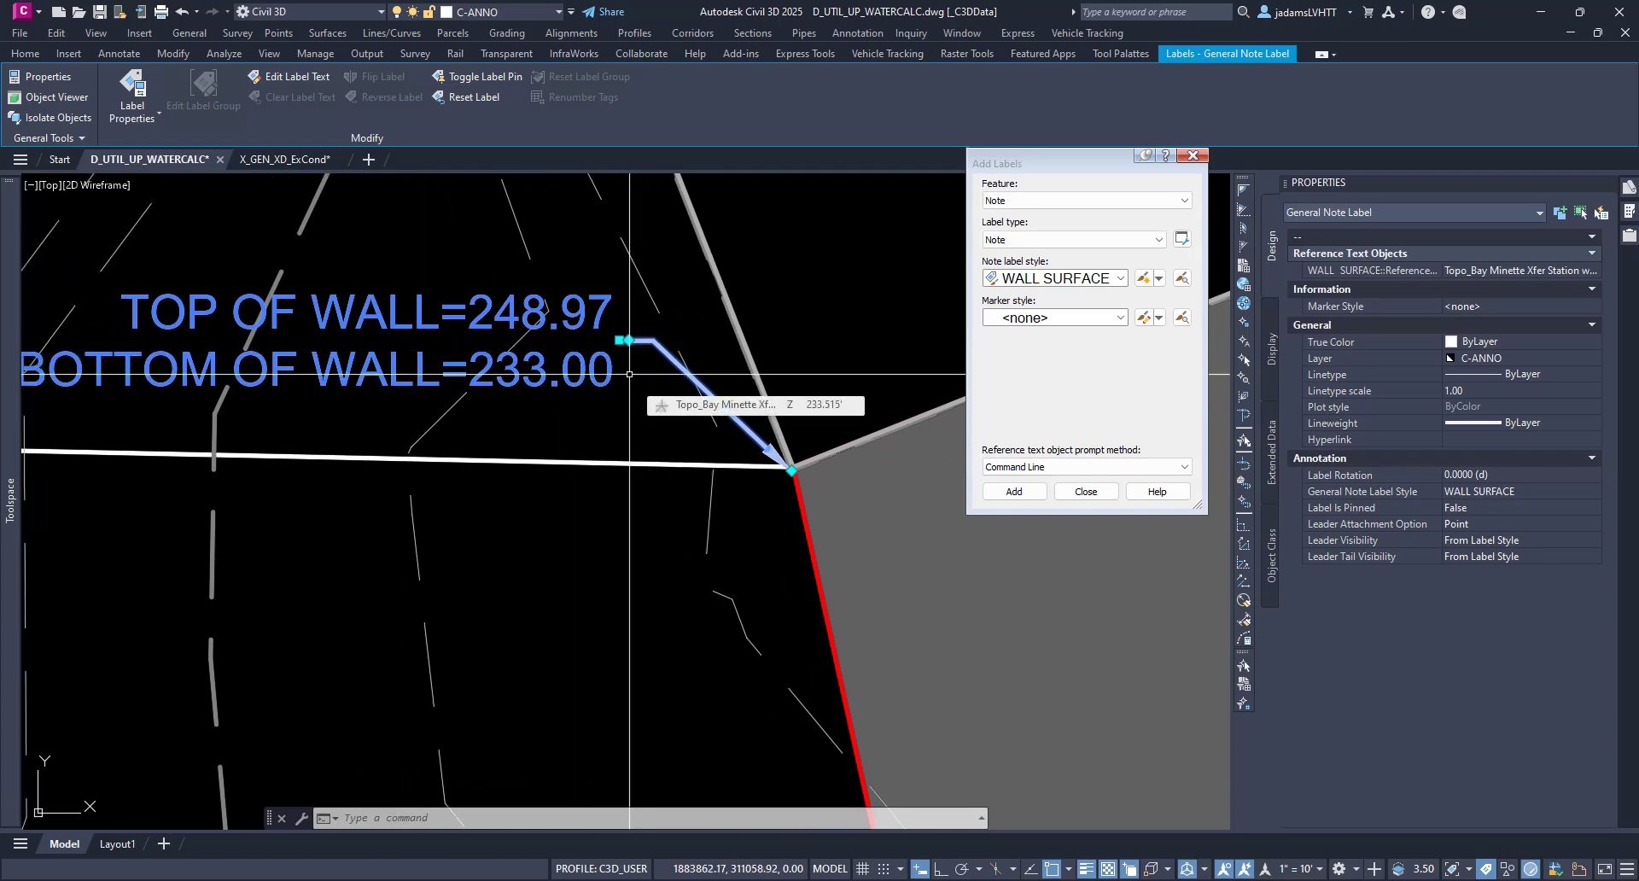
- Deselect the finished wall label so nothing remains selected
{"action": "left_click", "coordinate": [687, 429]}
{"action": "key", "text": "Escape"}
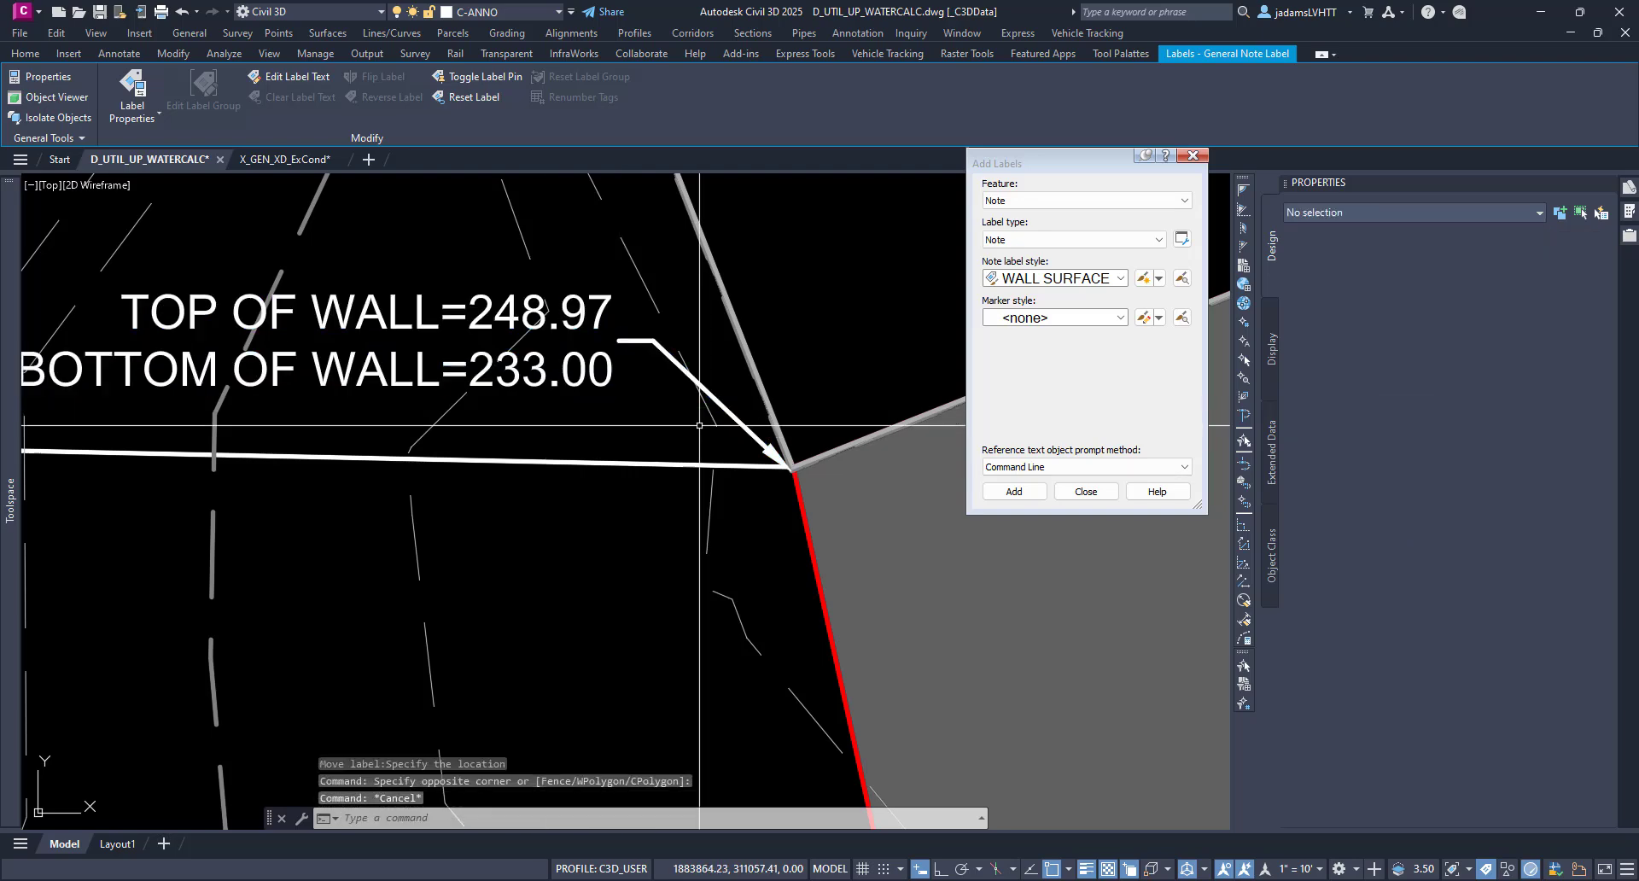
{"action": "scroll", "coordinate": [699, 425], "scroll_direction": "down", "scroll_amount": 3}
{"action": "scroll", "coordinate": [550, 438], "scroll_direction": "up", "scroll_amount": 4}
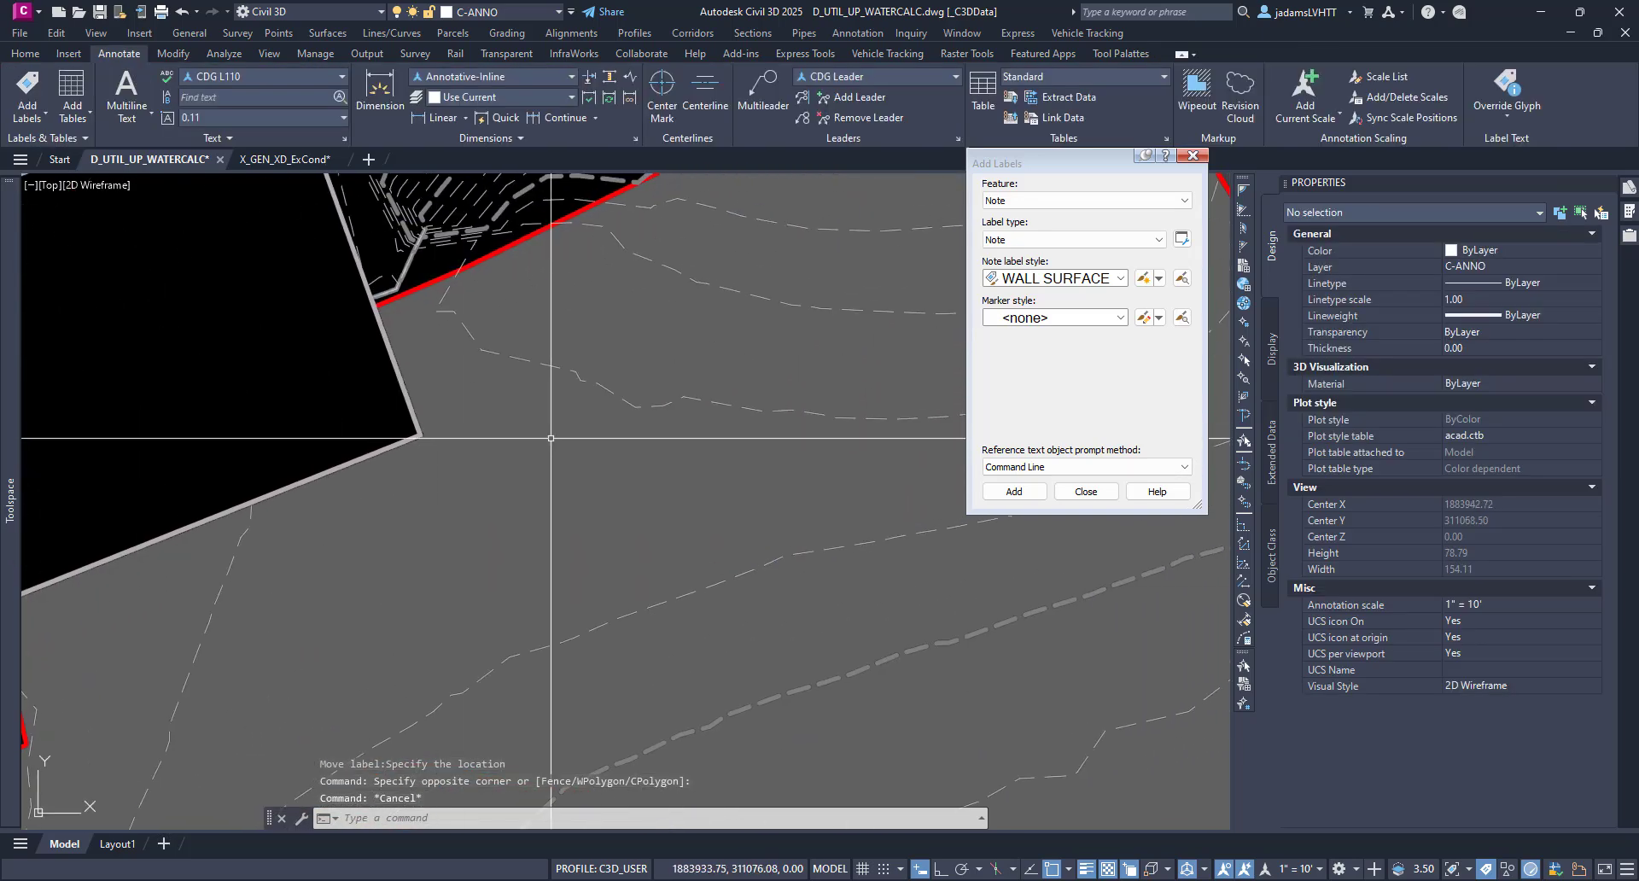
{"action": "scroll", "coordinate": [551, 438], "scroll_direction": "up", "scroll_amount": 10}
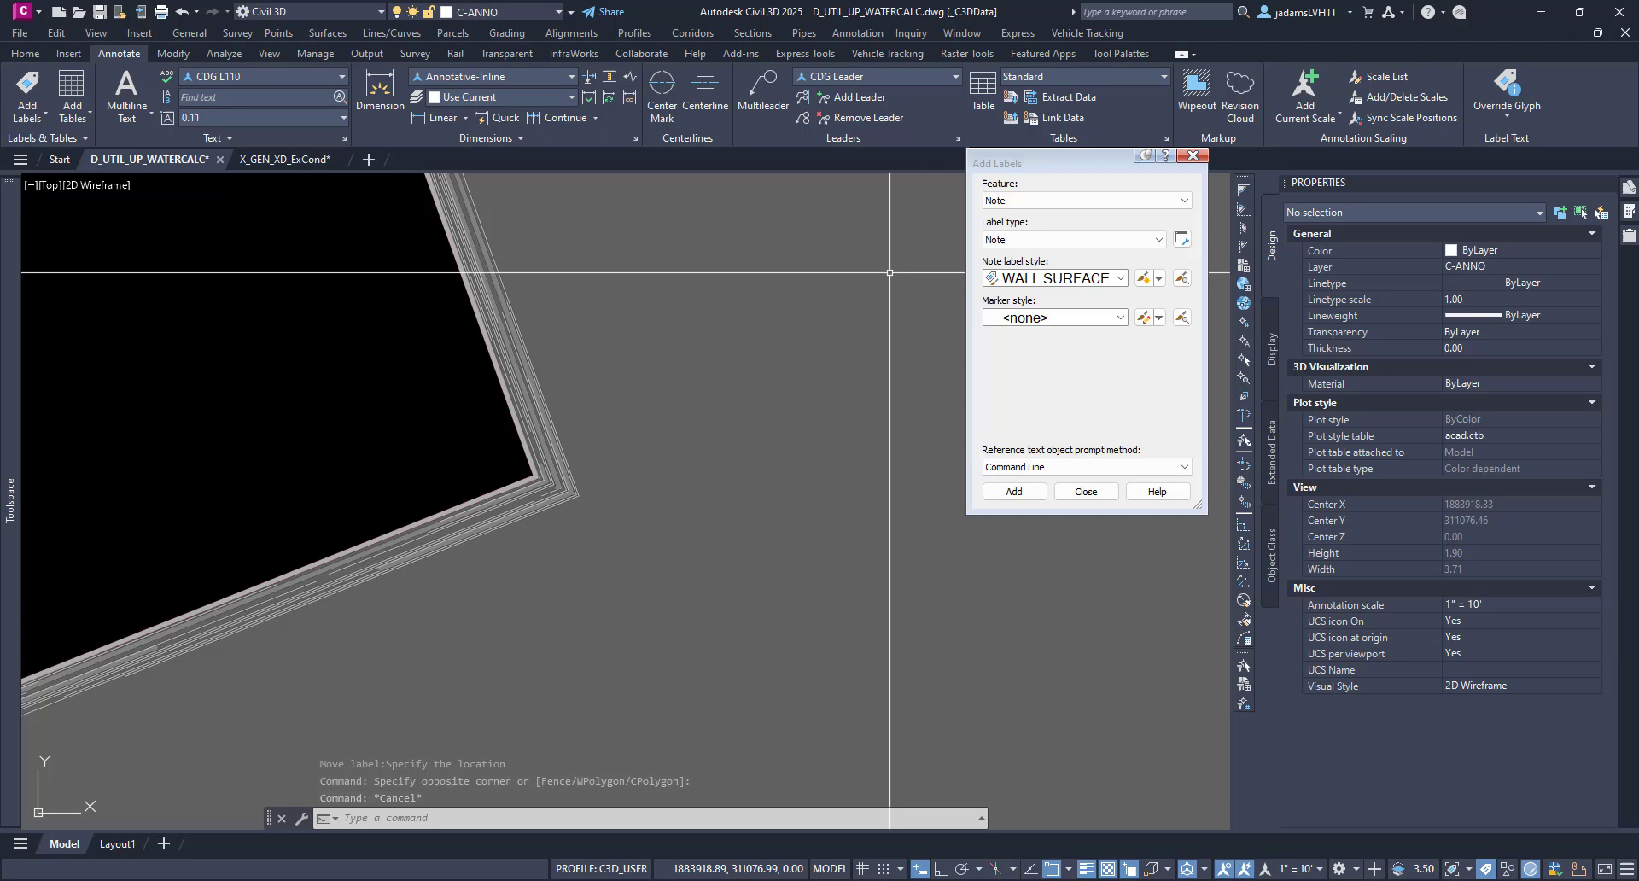
- Create a new layer named NO PRINT and set it as the current layer
{"action": "left_click", "coordinate": [9, 53]}
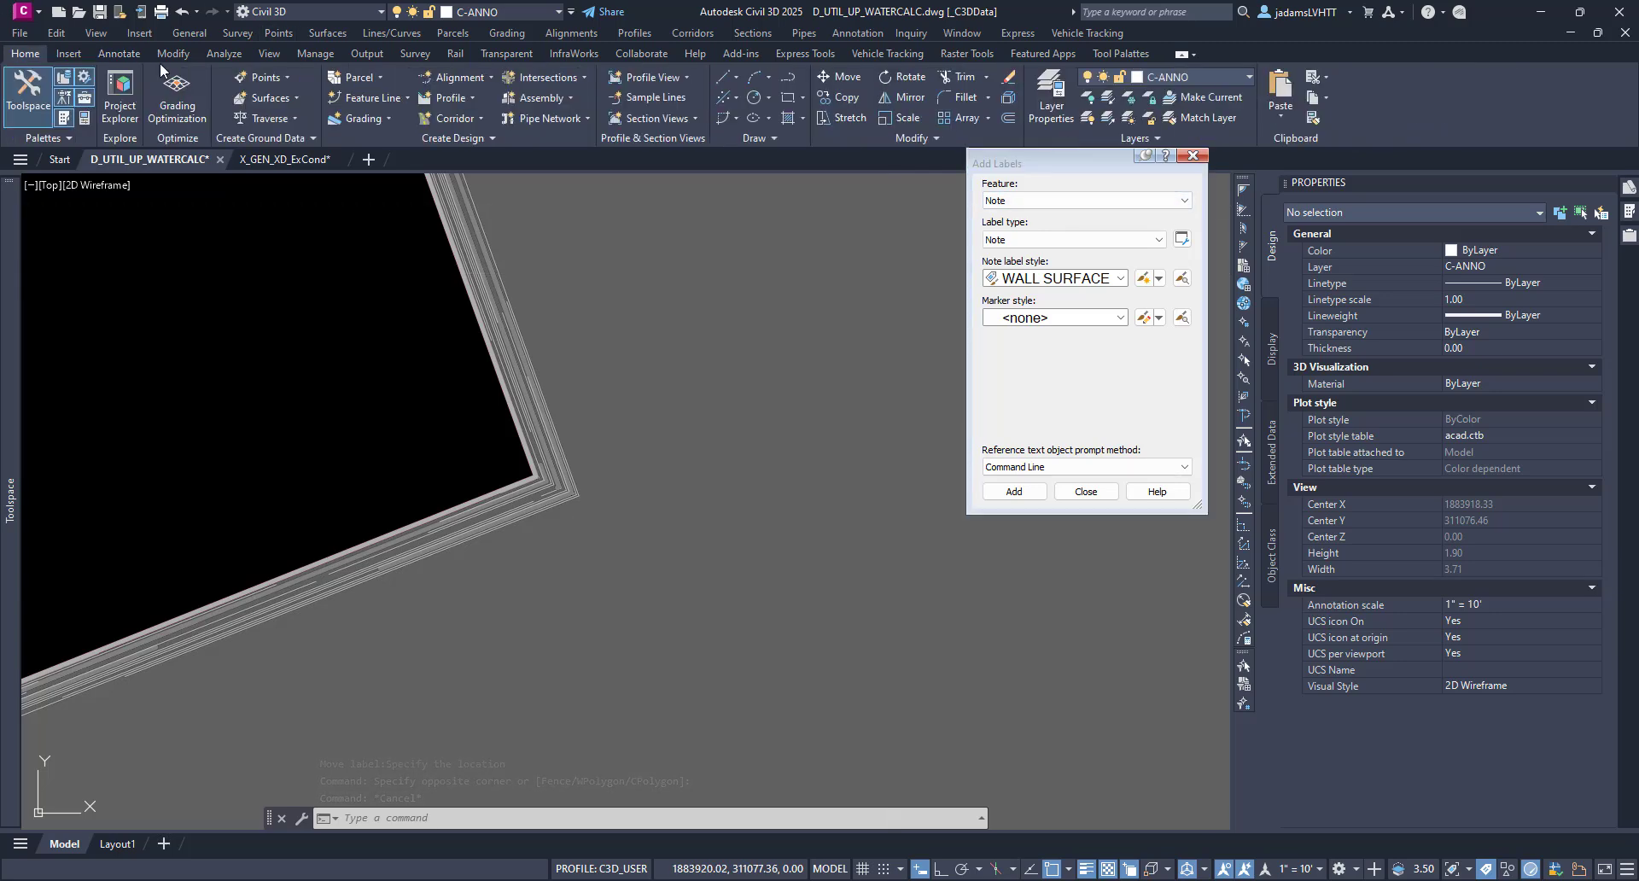
{"action": "left_click", "coordinate": [1051, 98]}
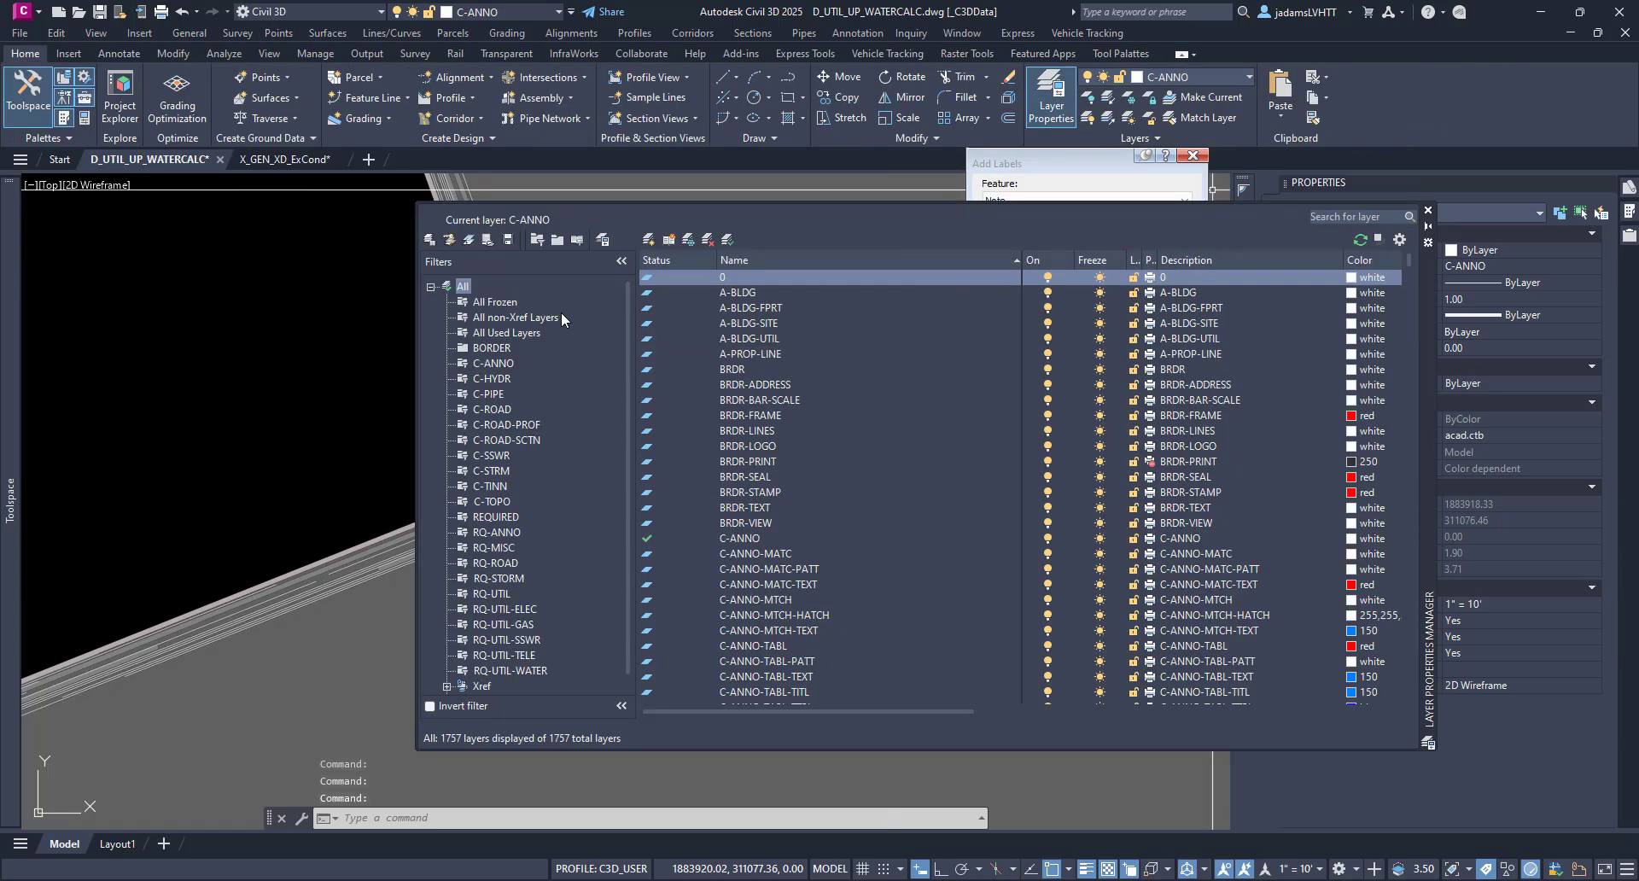
{"action": "right_click", "coordinate": [730, 281]}
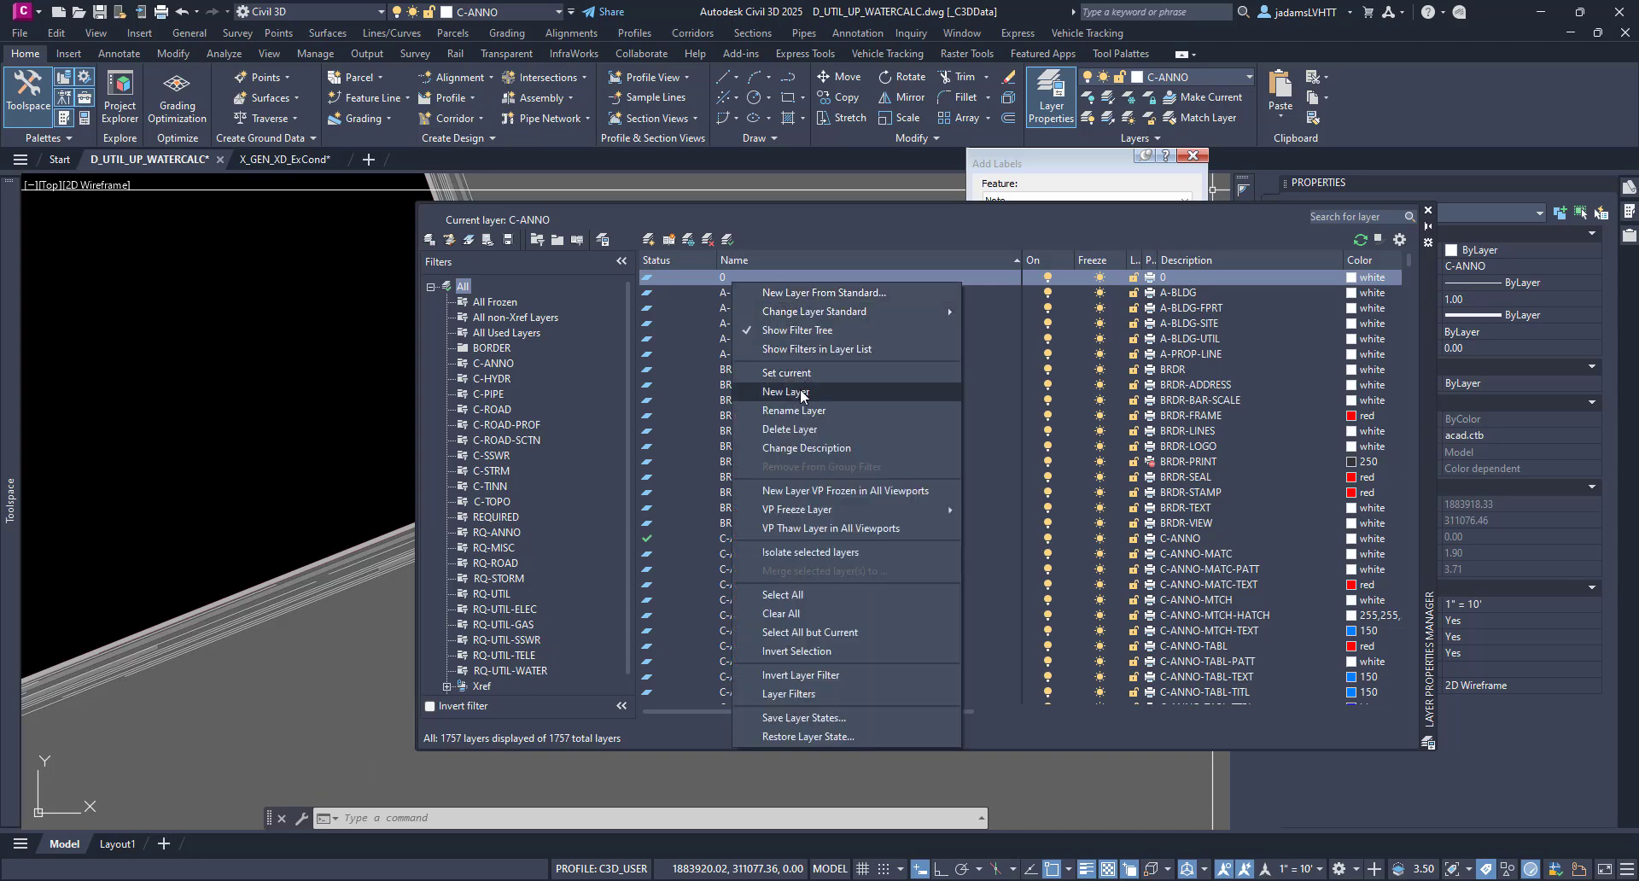
{"action": "left_click", "coordinate": [785, 390]}
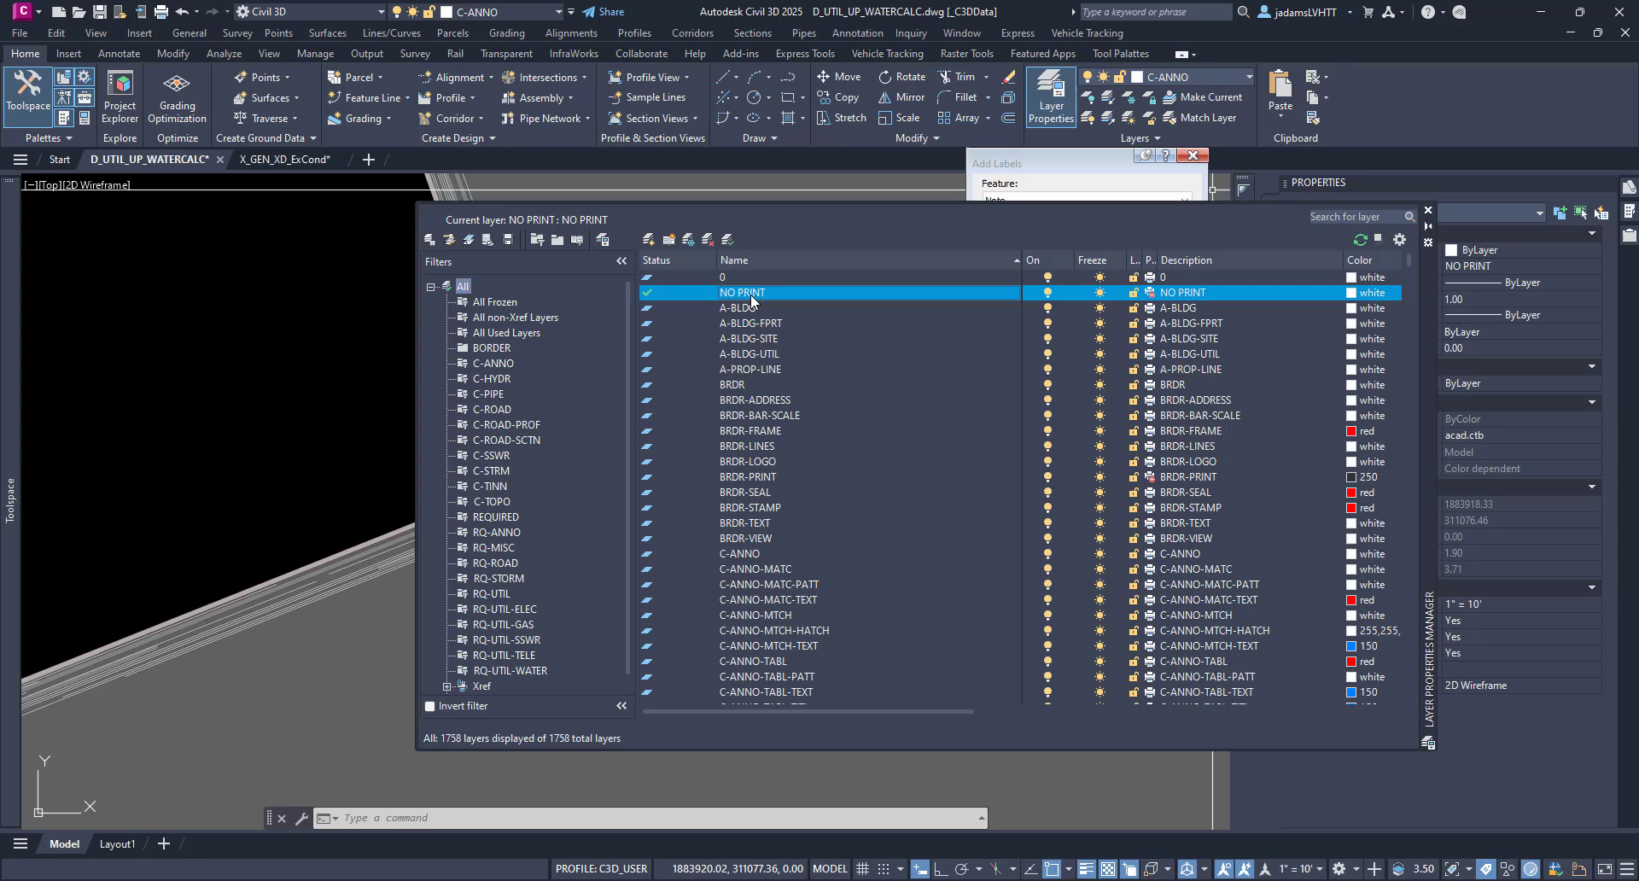
{"action": "left_click", "coordinate": [1427, 212]}
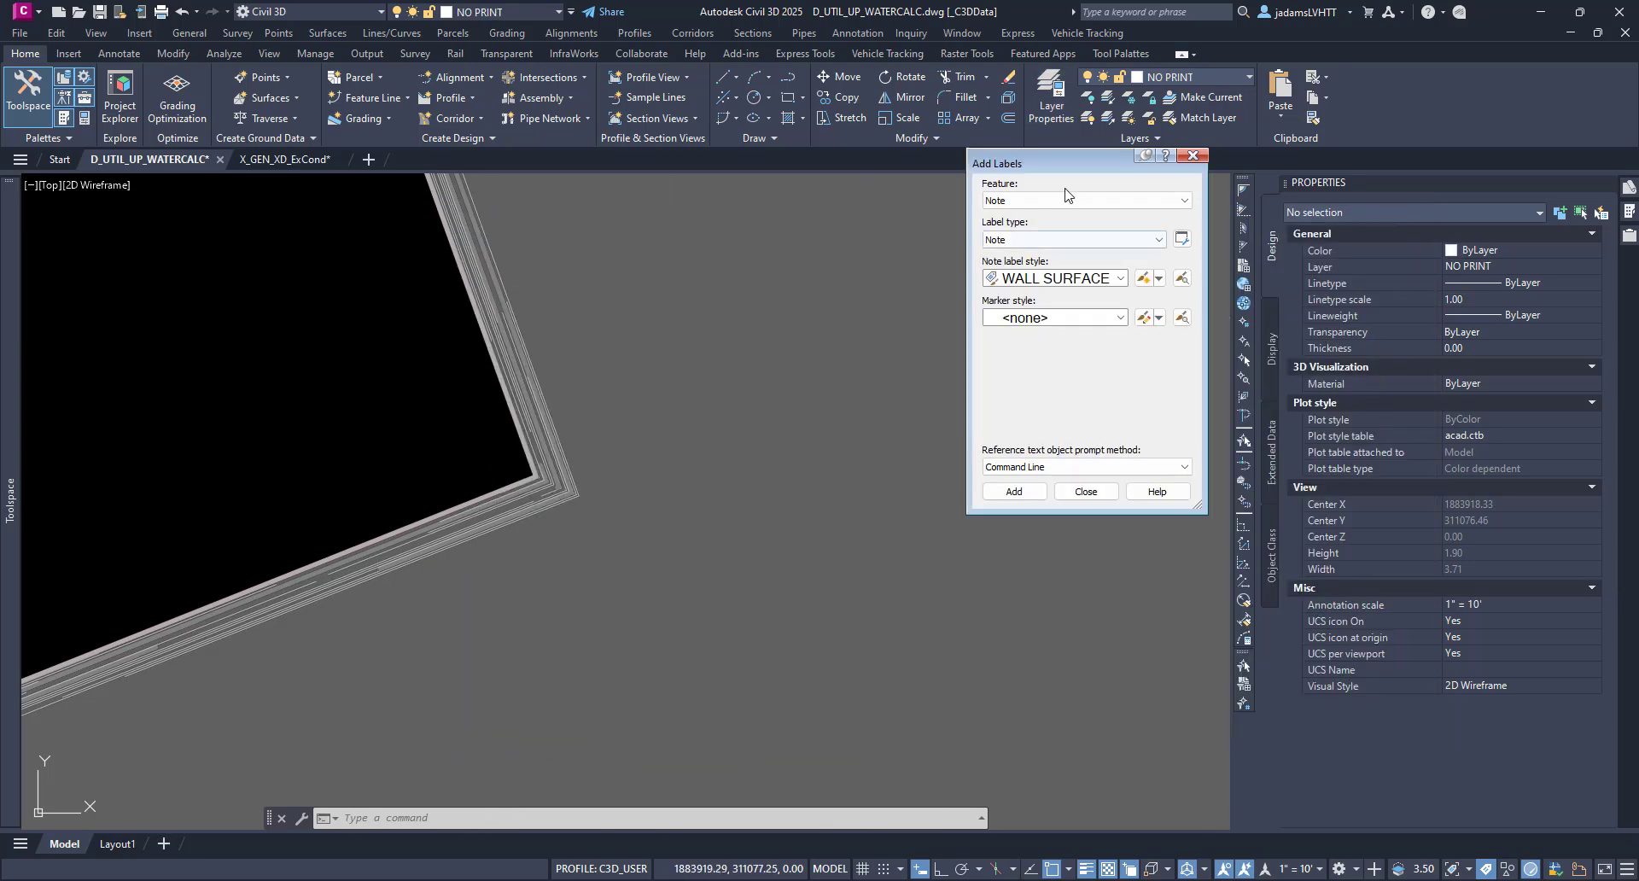
- Close Add Labels and place two random COGO points at the wall corner with blank descriptions
{"action": "left_click", "coordinate": [1192, 155]}
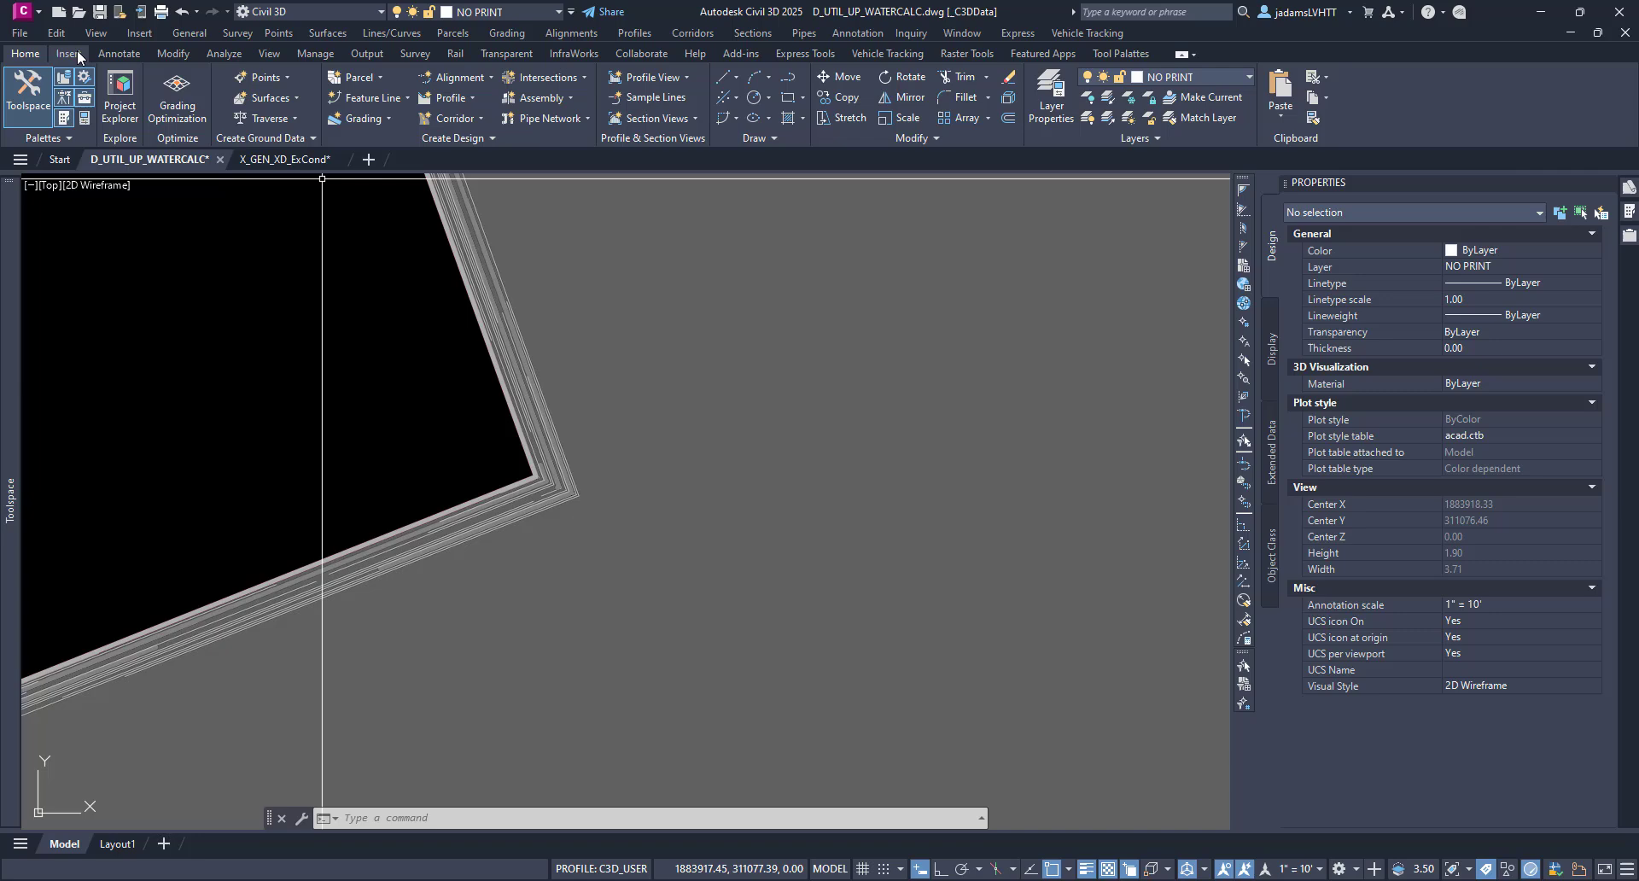
{"action": "left_click", "coordinate": [266, 77]}
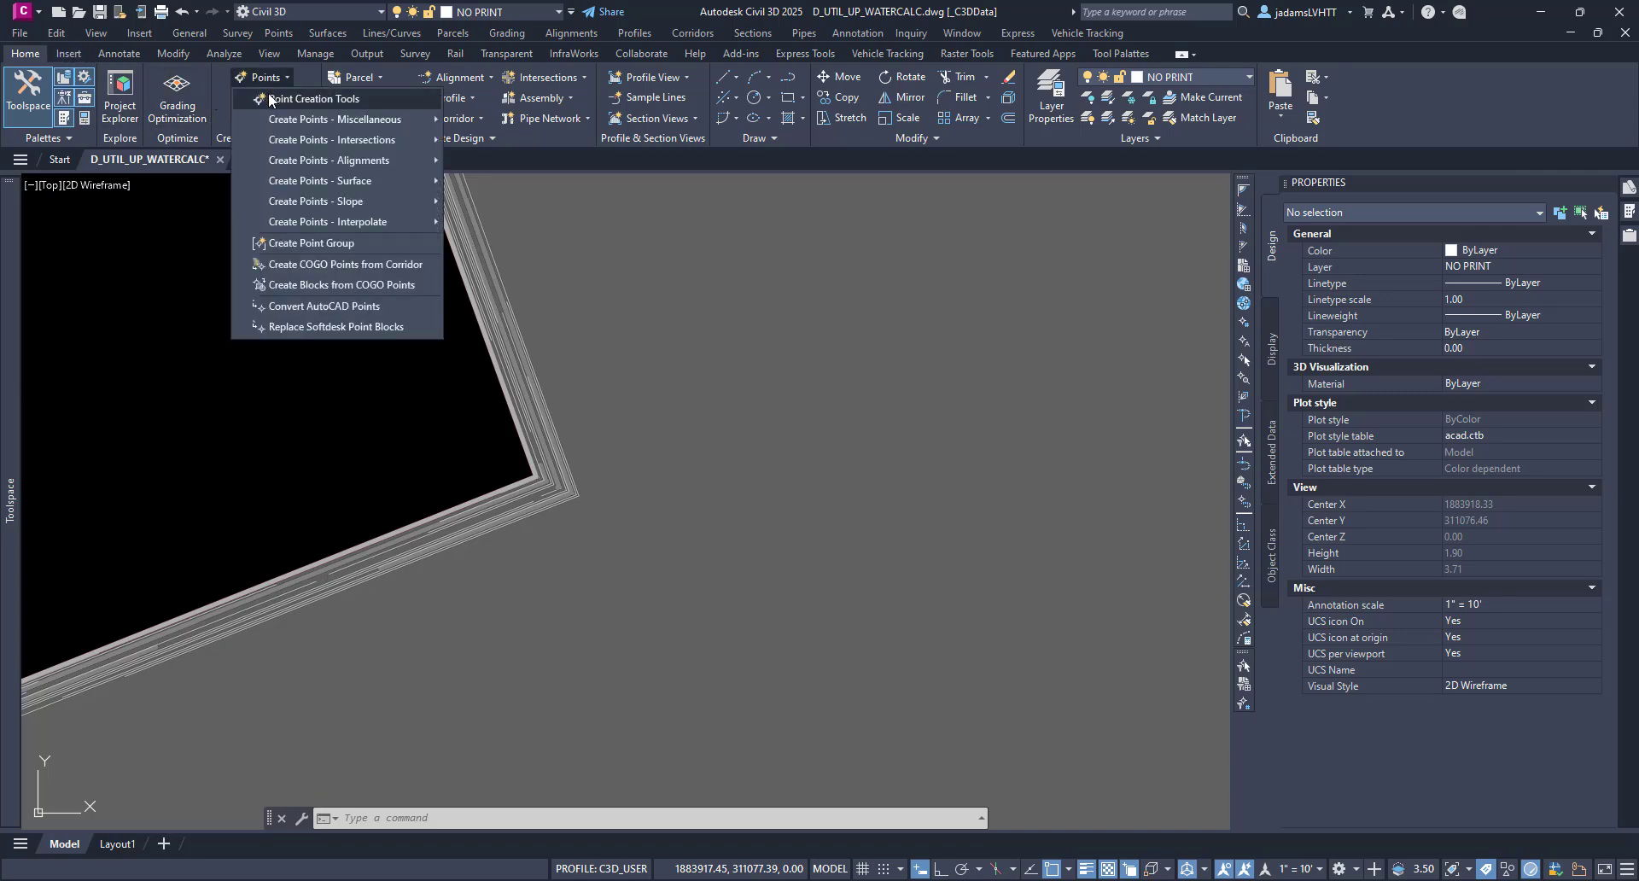
{"action": "left_click", "coordinate": [342, 98]}
{"action": "left_click", "coordinate": [1019, 206]}
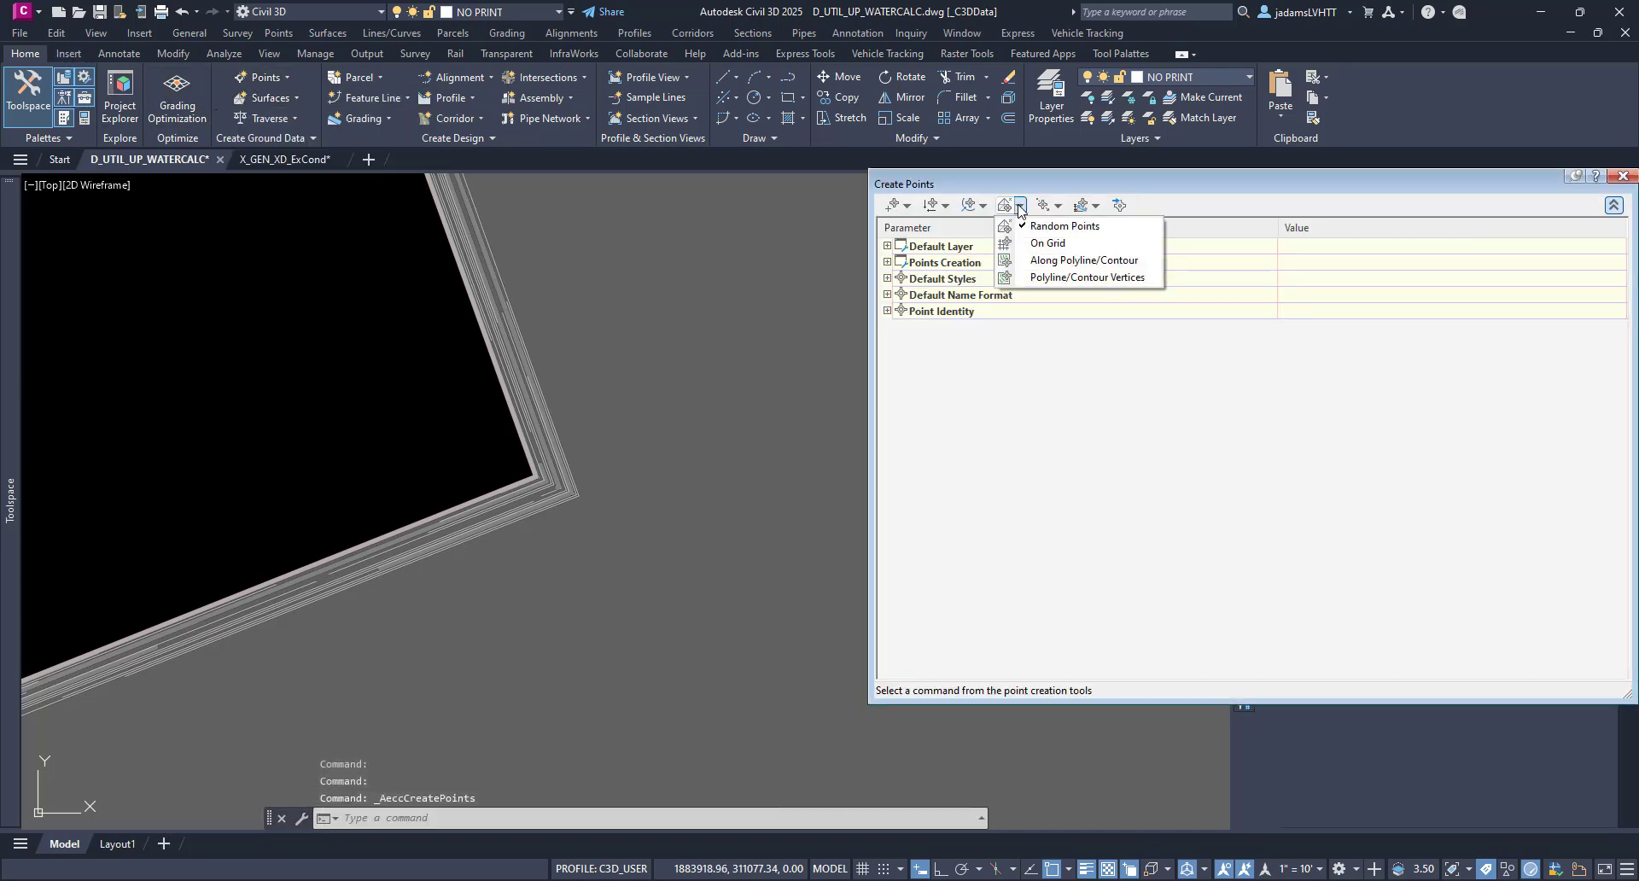
{"action": "left_click", "coordinate": [1037, 230]}
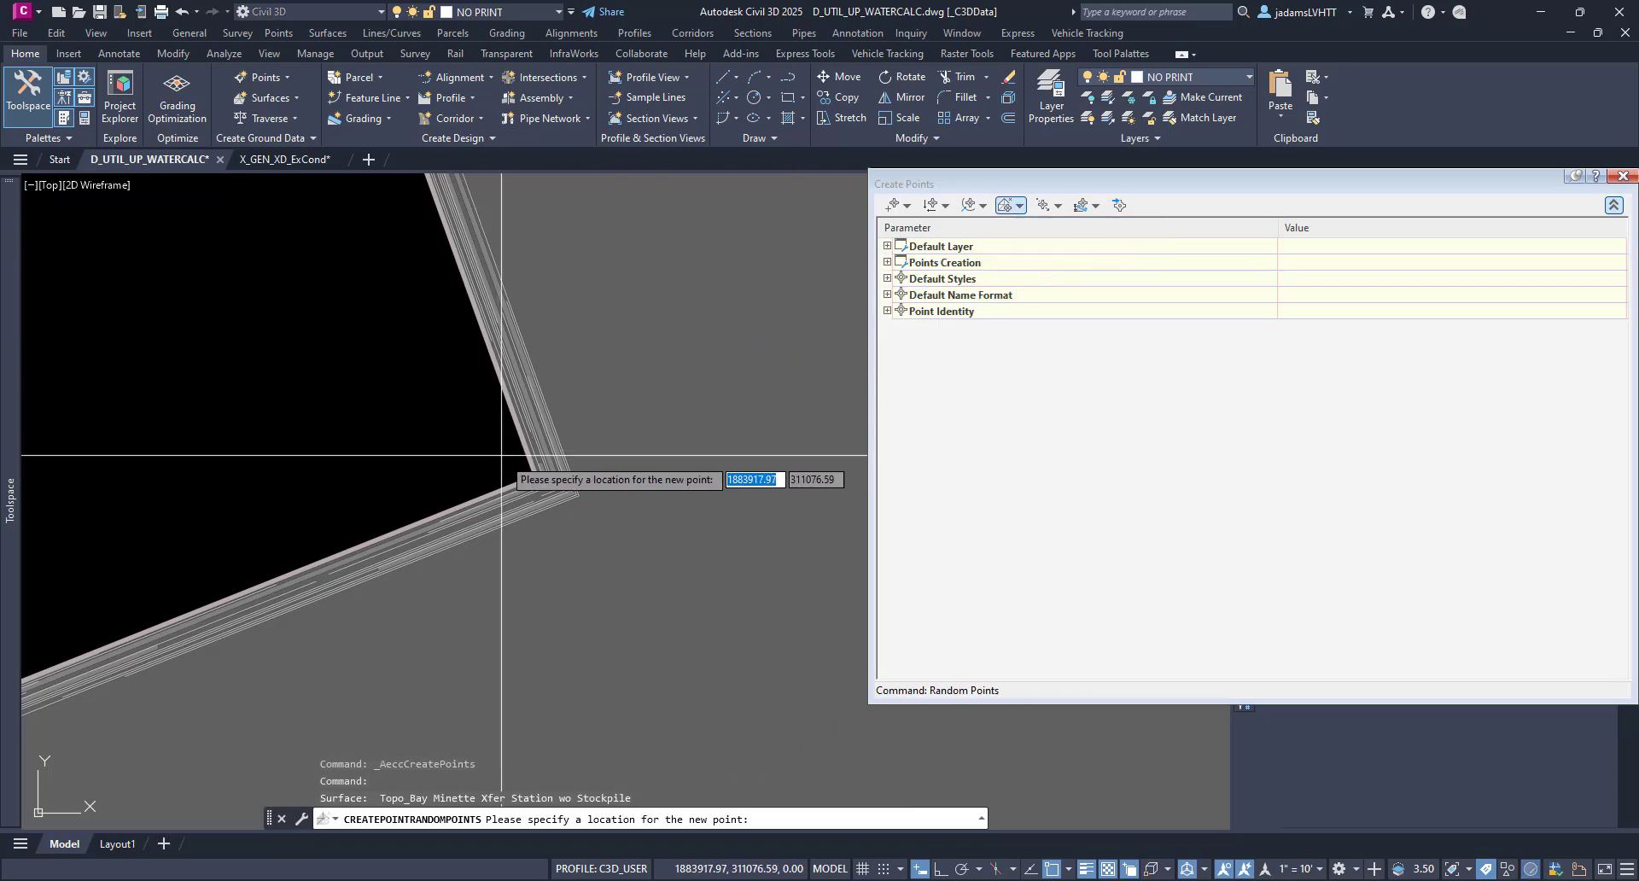
{"action": "scroll", "coordinate": [516, 468], "scroll_direction": "up", "scroll_amount": 2}
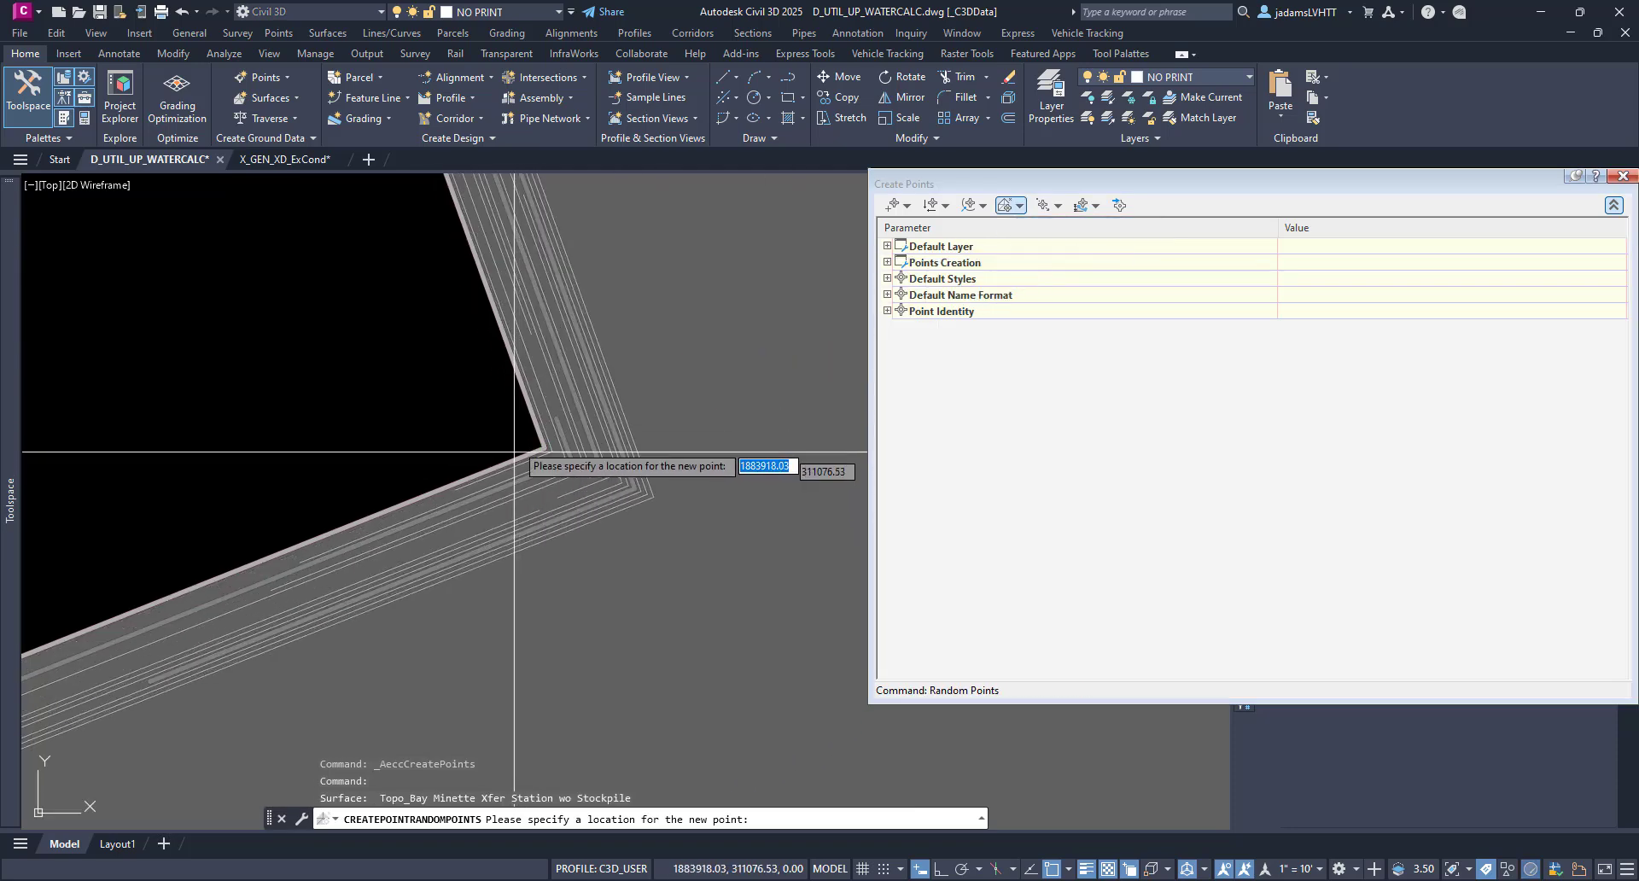
{"action": "left_click", "coordinate": [545, 448]}
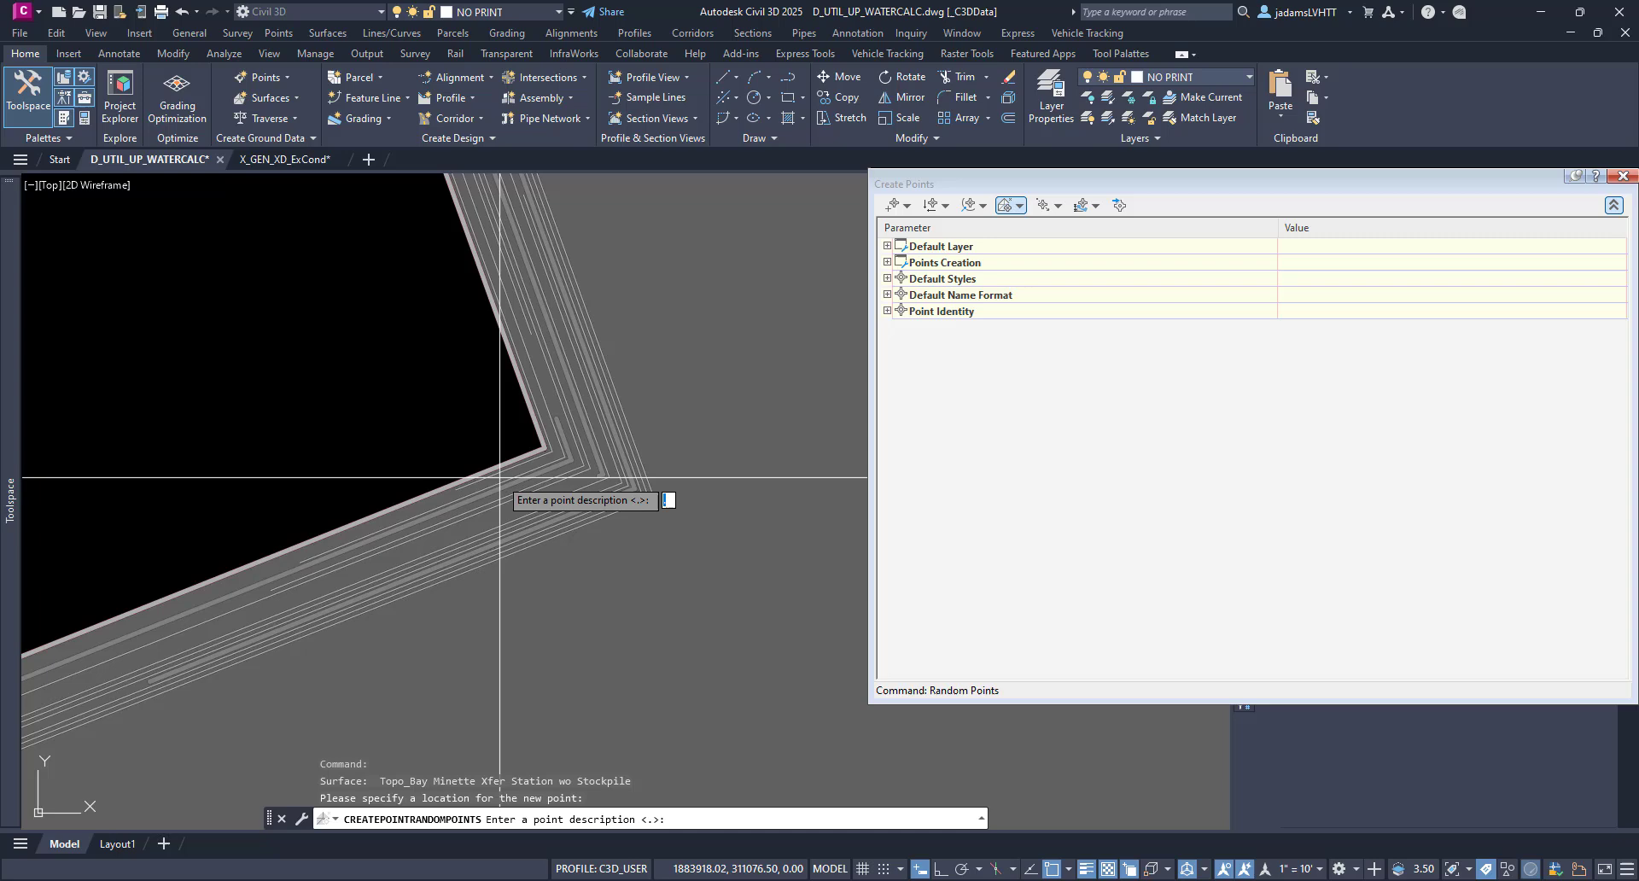
{"action": "key", "text": "Return"}
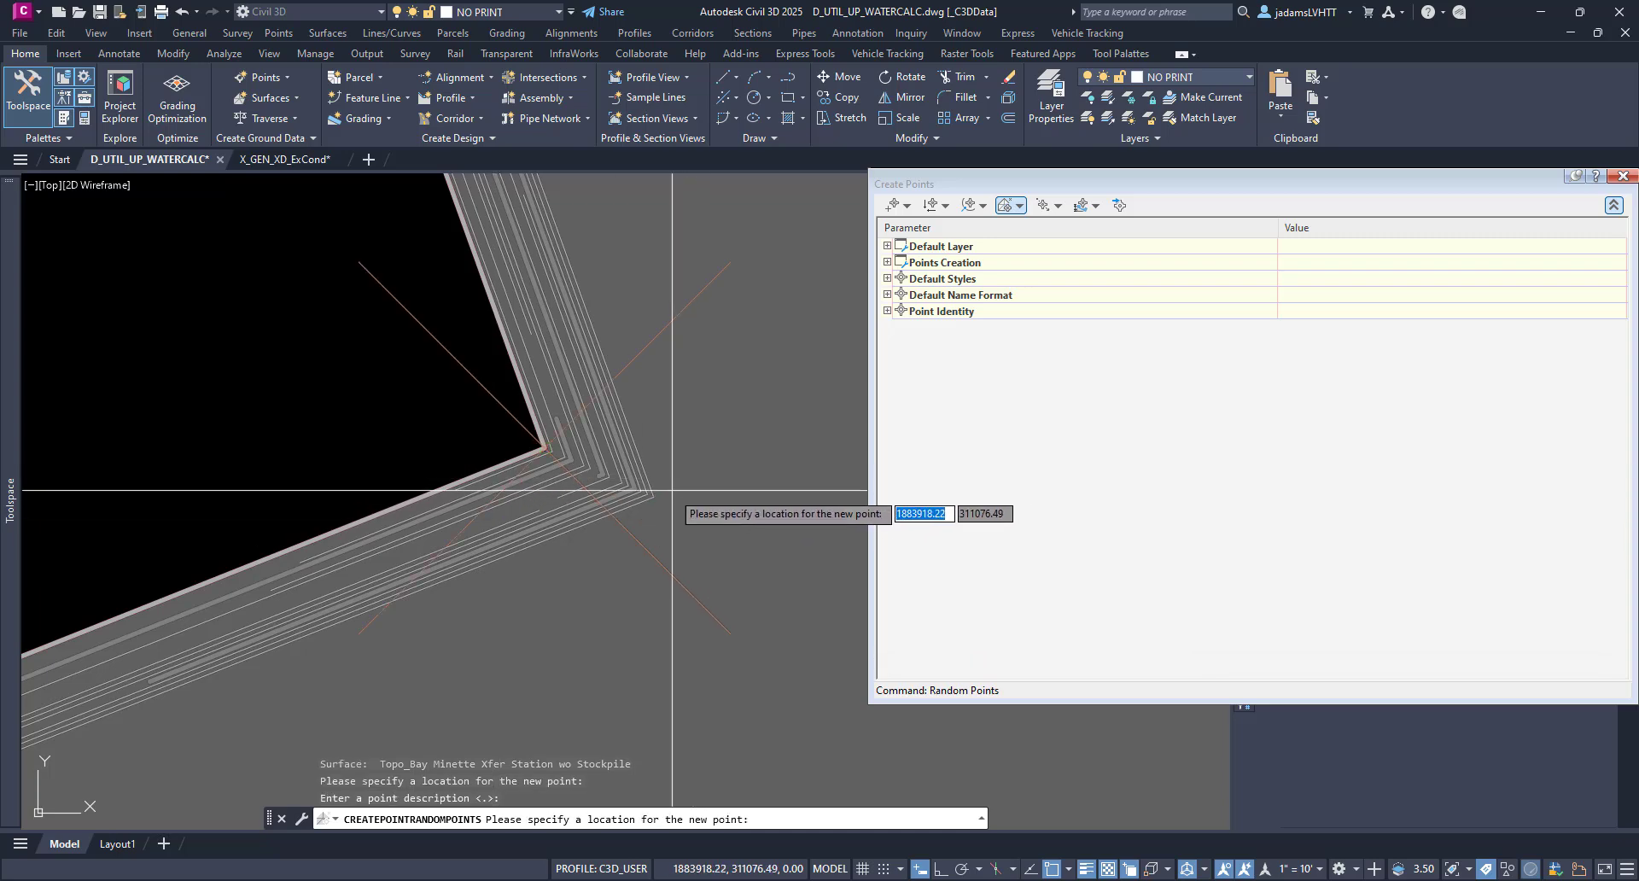
{"action": "left_click", "coordinate": [675, 455]}
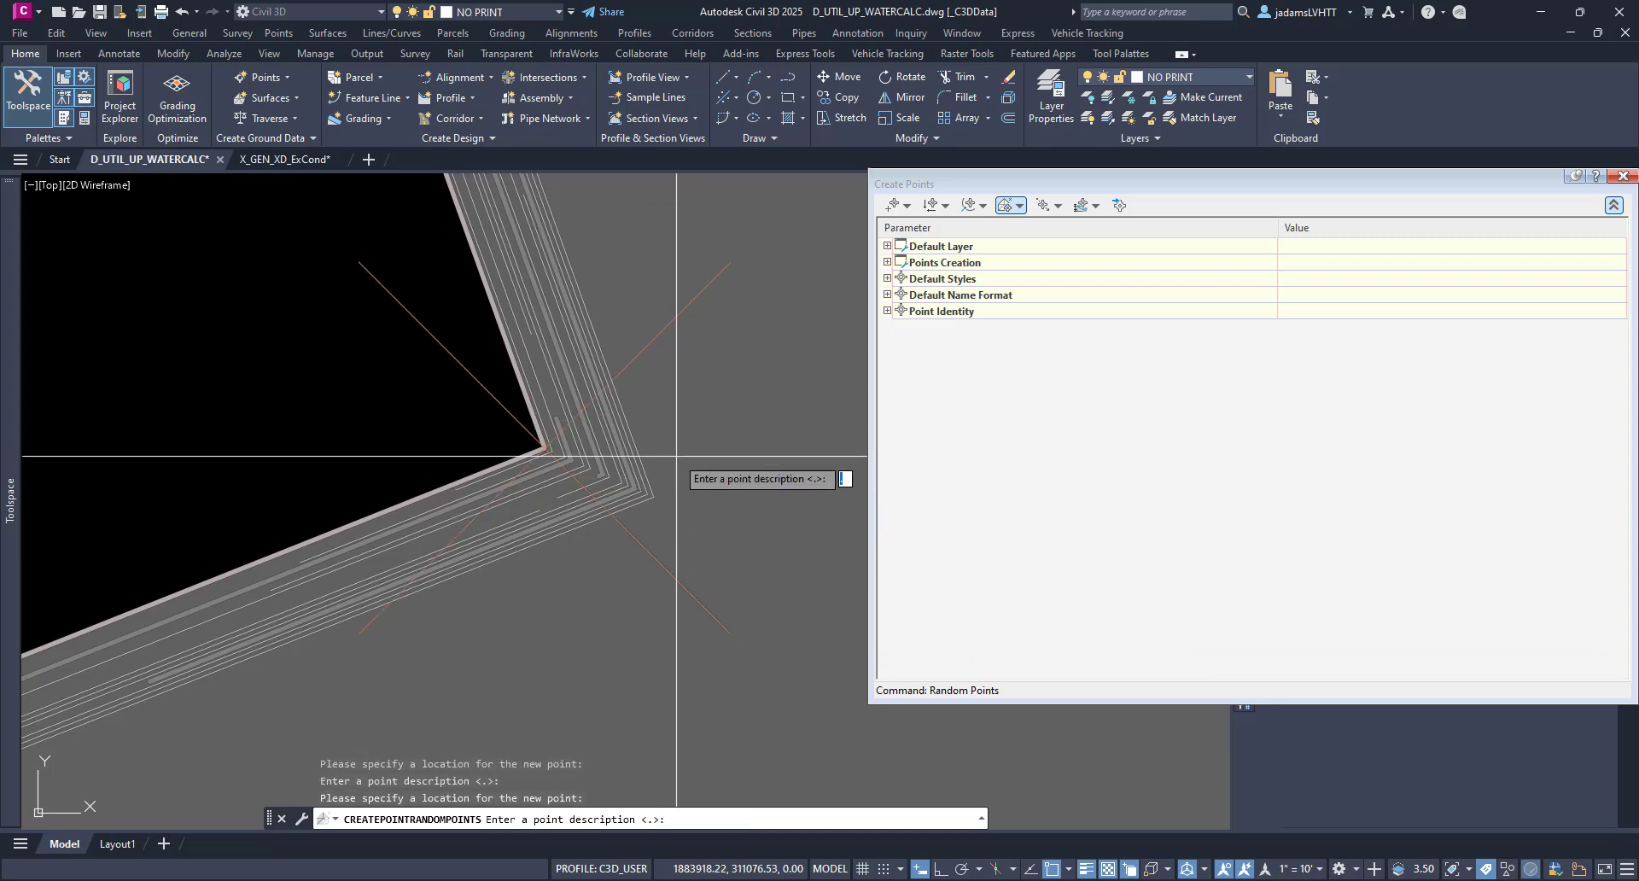
{"action": "key", "text": "Return"}
- Stop placing points, check points 5584 and 5585, and close Point Creation Tools
{"action": "scroll", "coordinate": [305, 491], "scroll_direction": "down", "scroll_amount": 3}
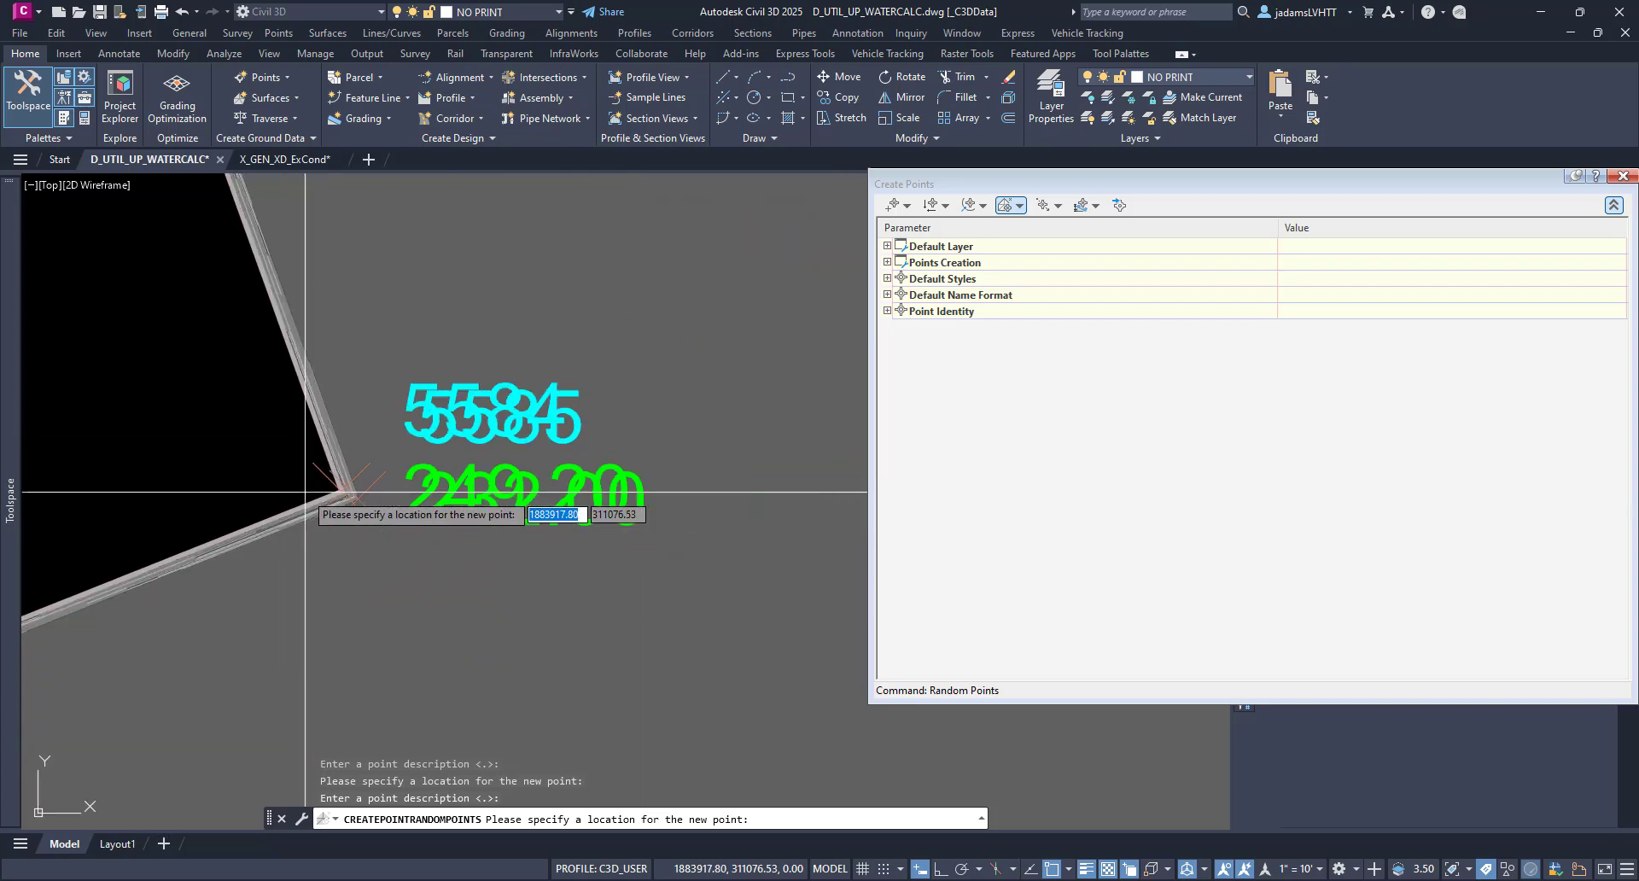
{"action": "scroll", "coordinate": [323, 480], "scroll_direction": "down", "scroll_amount": 2}
{"action": "key", "text": "Escape"}
{"action": "left_click", "coordinate": [357, 483]}
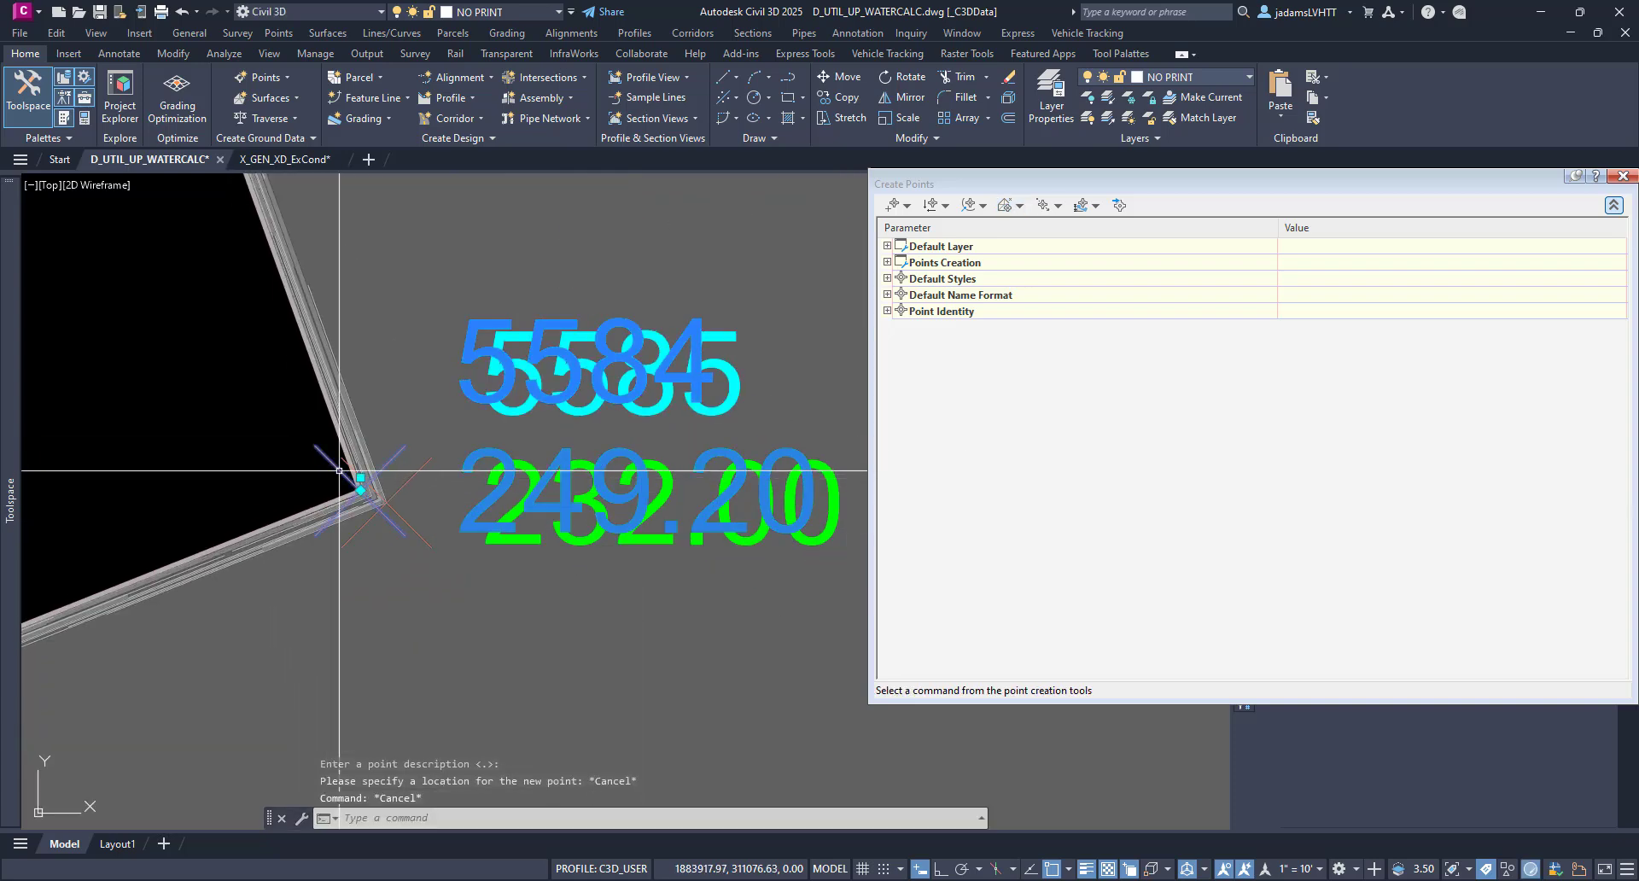
{"action": "left_click", "coordinate": [1624, 177]}
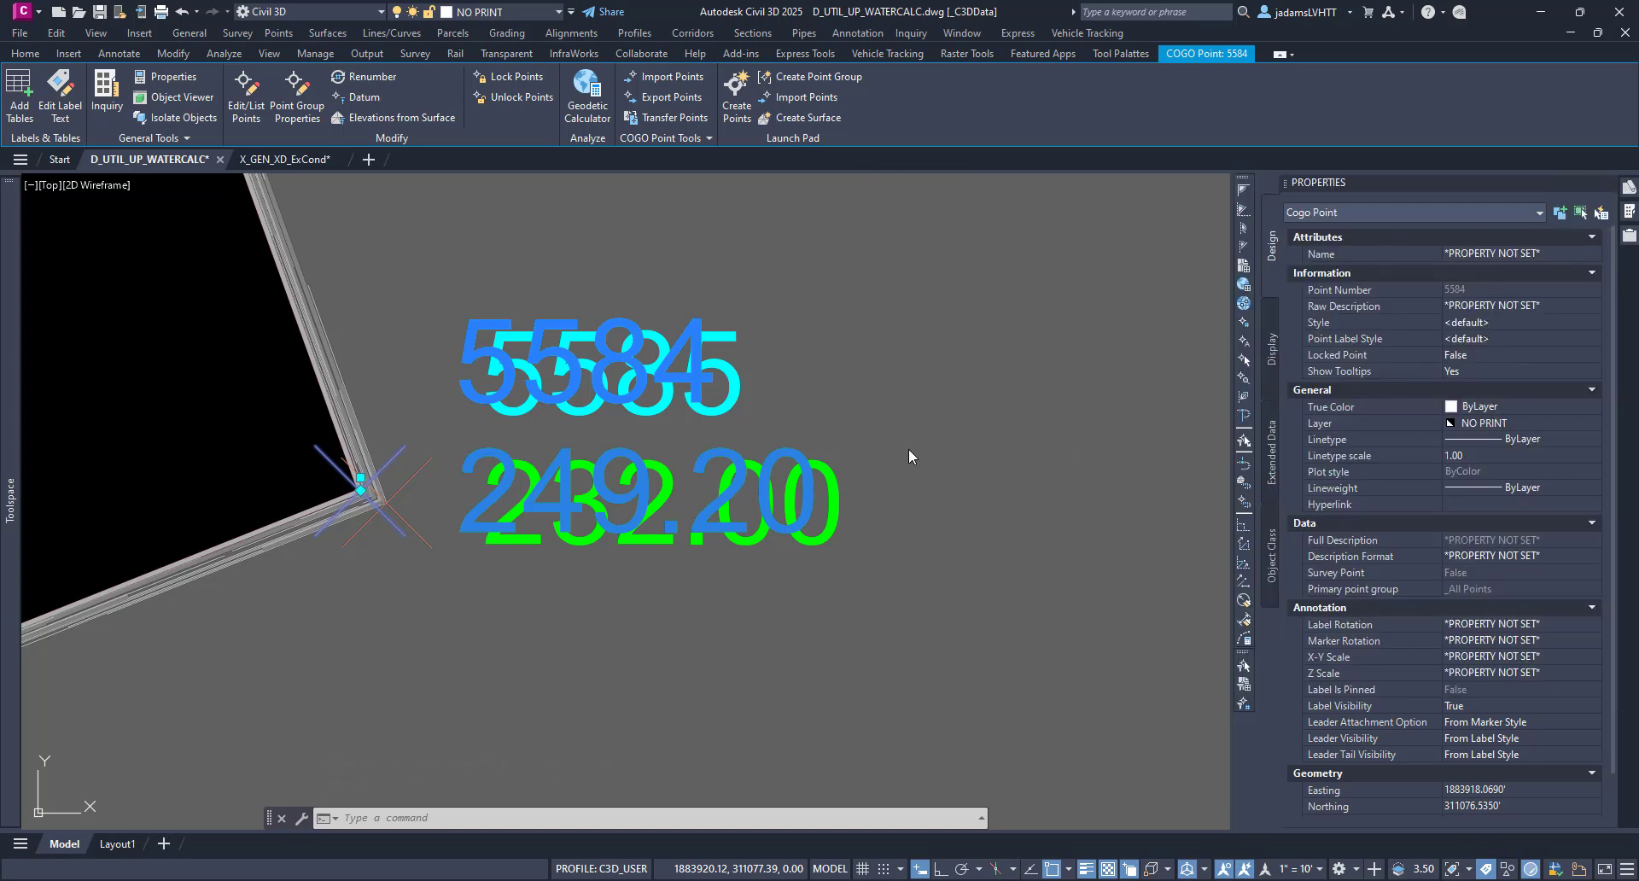
{"action": "key", "text": "Escape"}
{"action": "left_click", "coordinate": [376, 484]}
{"action": "key", "text": "Escape"}
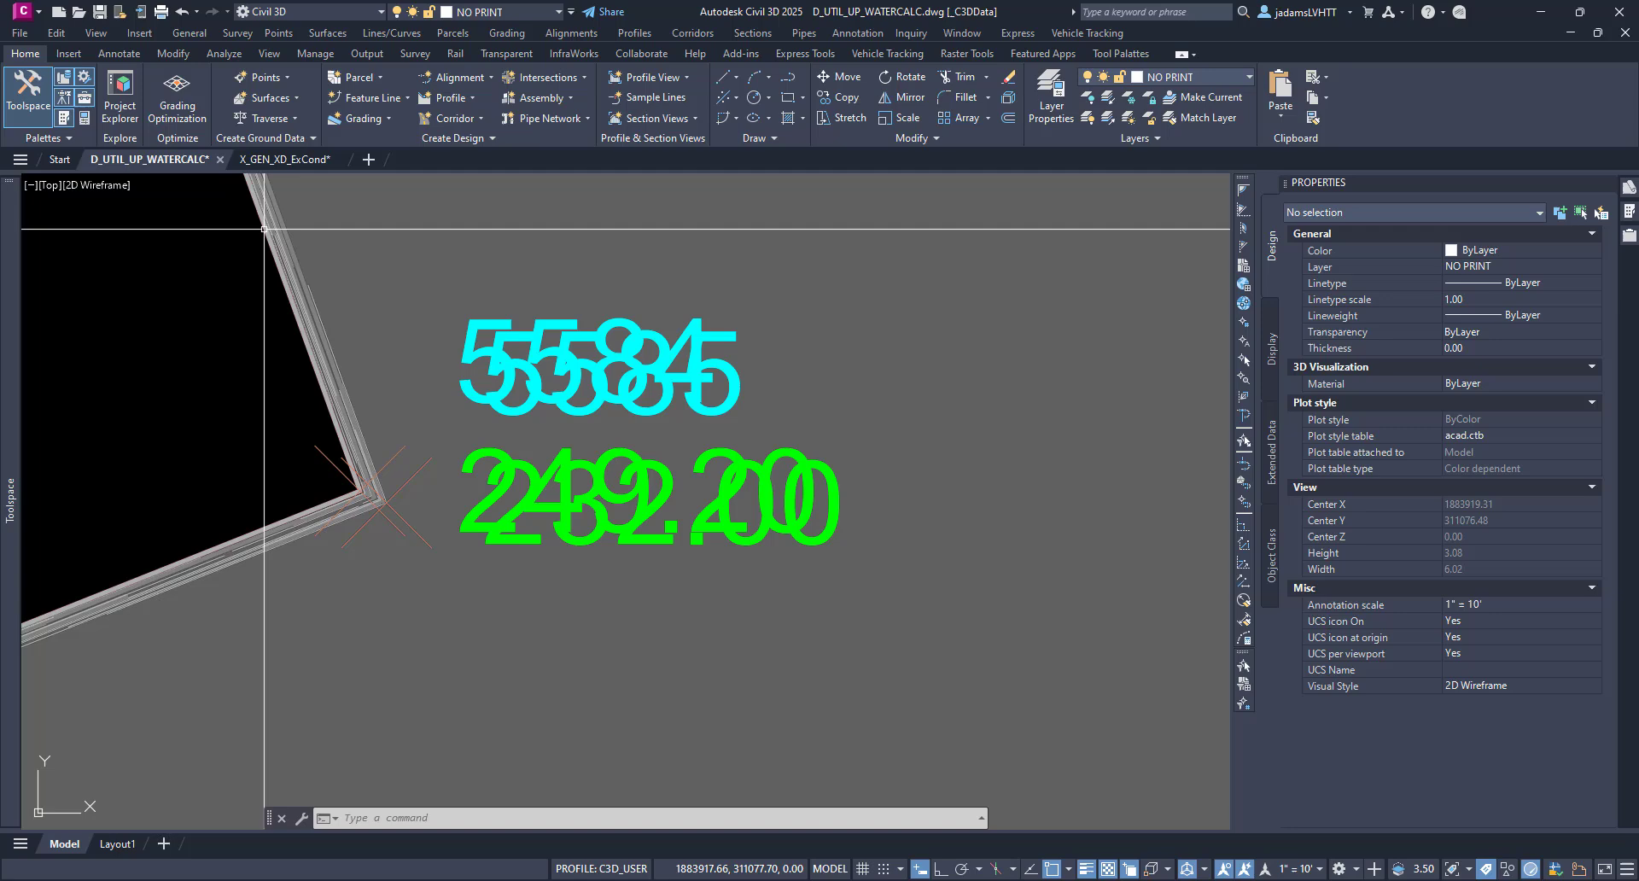
{"action": "left_click", "coordinate": [114, 55]}
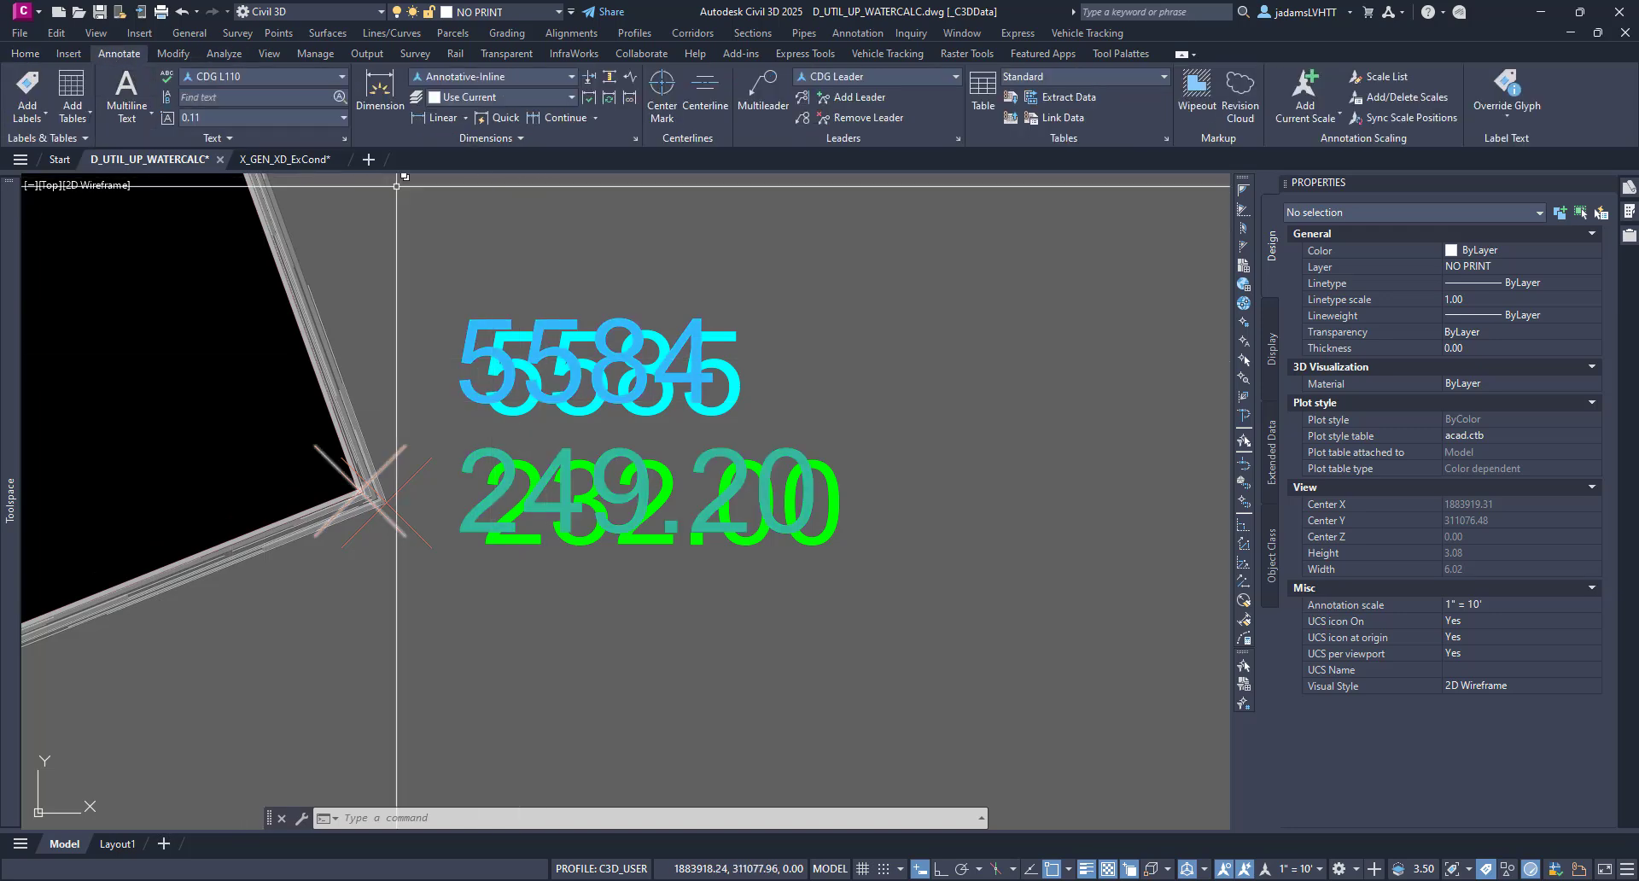
- Create note label style WALL COGO, delete its default Text, and add a Cogo Point reference text
{"action": "left_click", "coordinate": [23, 88]}
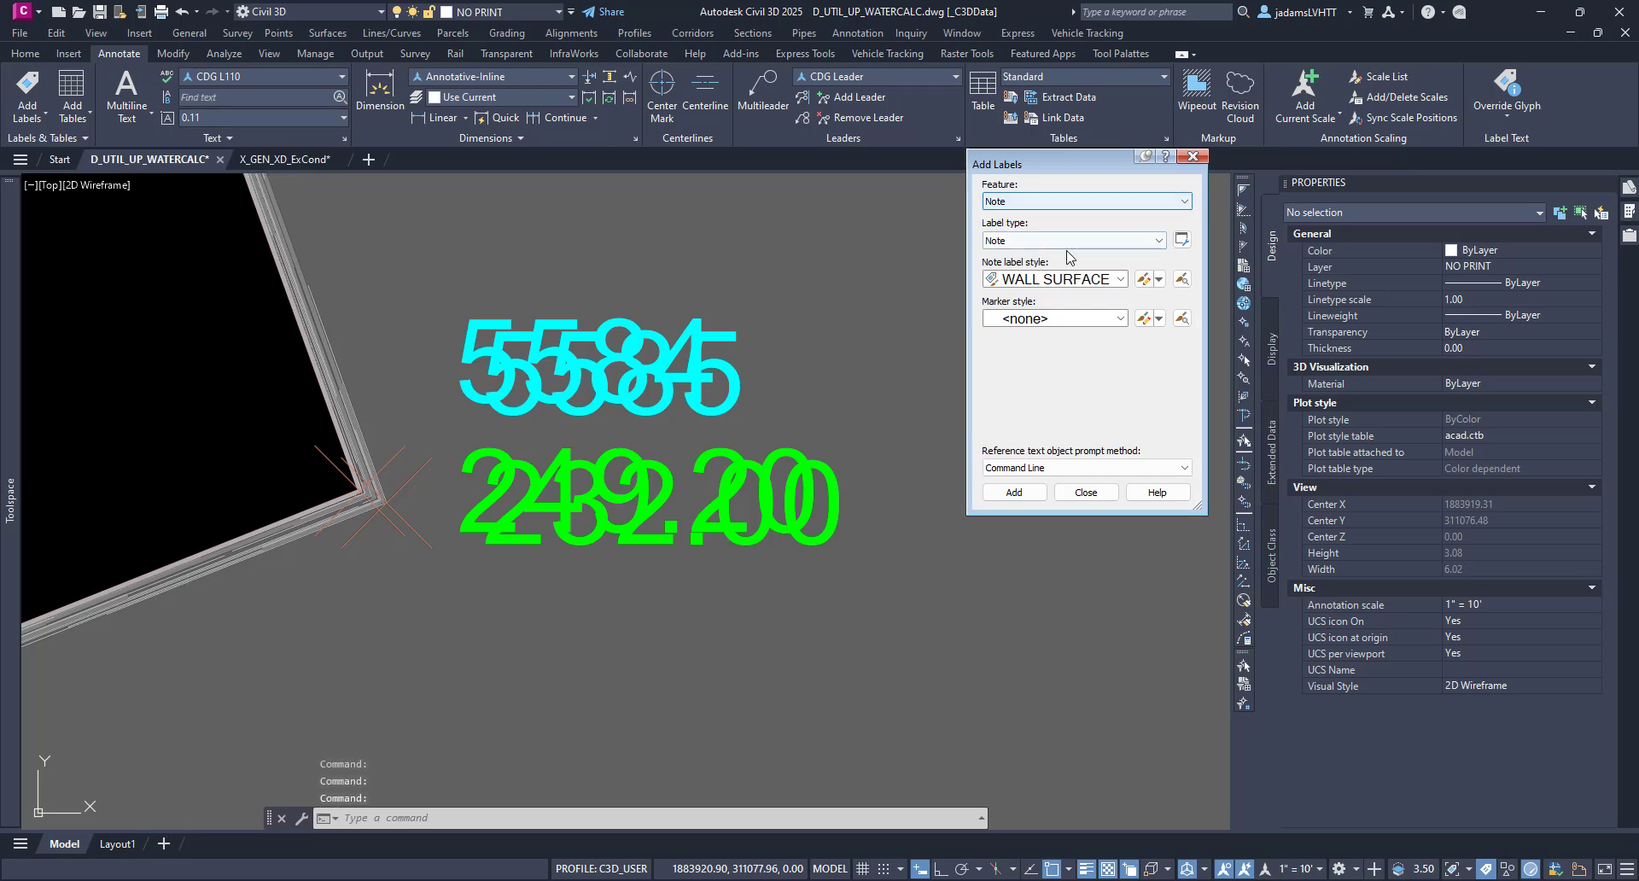
{"action": "left_click", "coordinate": [1160, 279]}
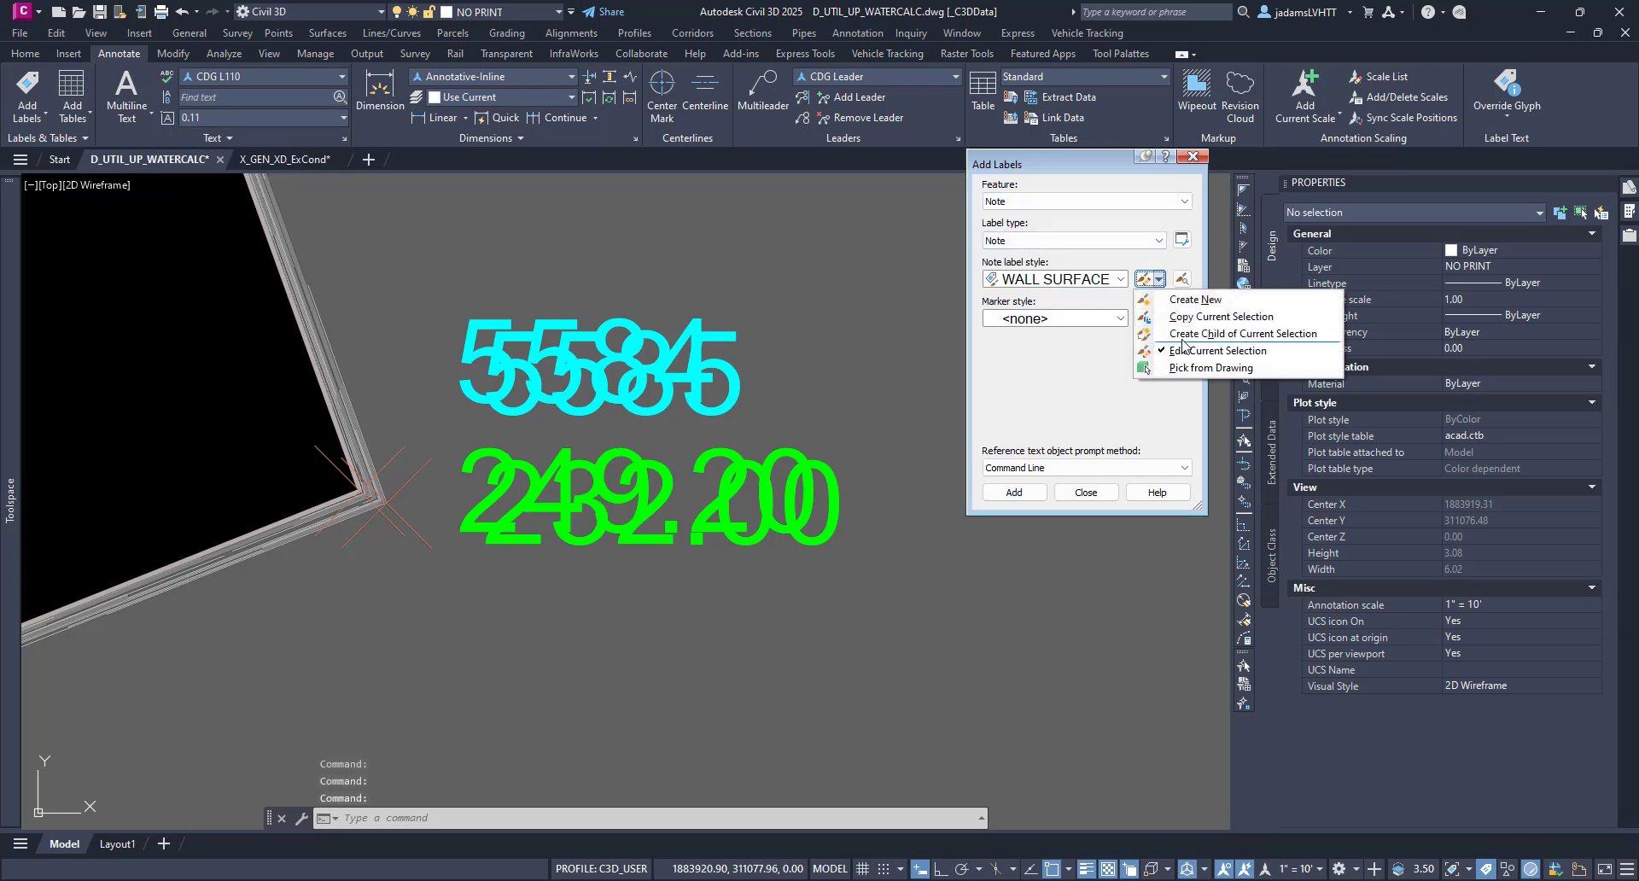
{"action": "left_click", "coordinate": [1193, 299]}
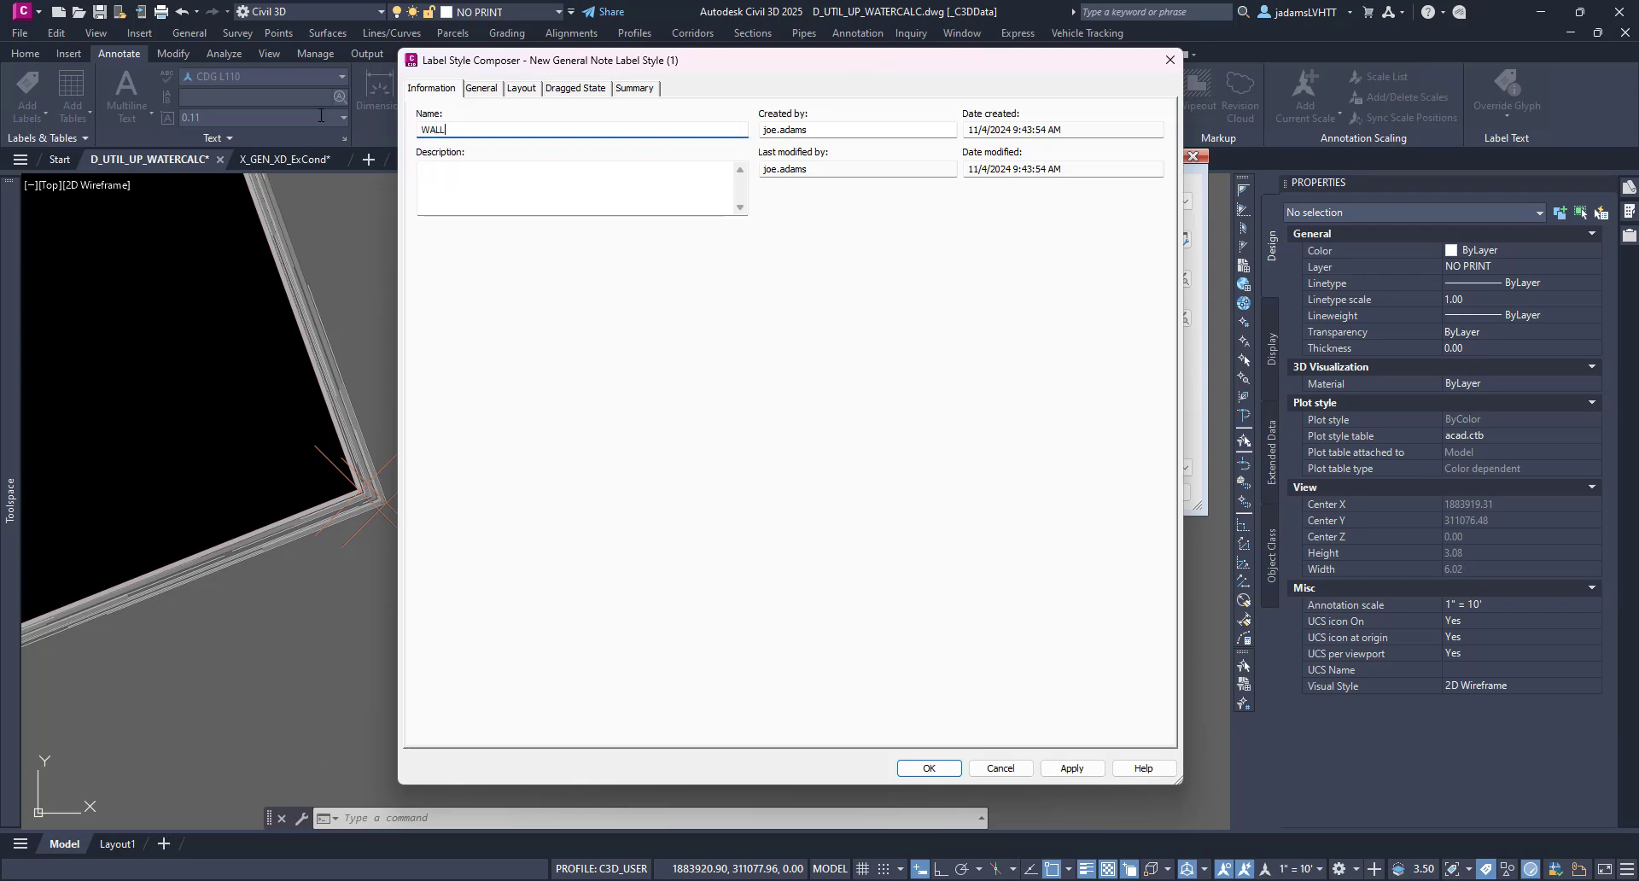
{"action": "left_click", "coordinate": [536, 90]}
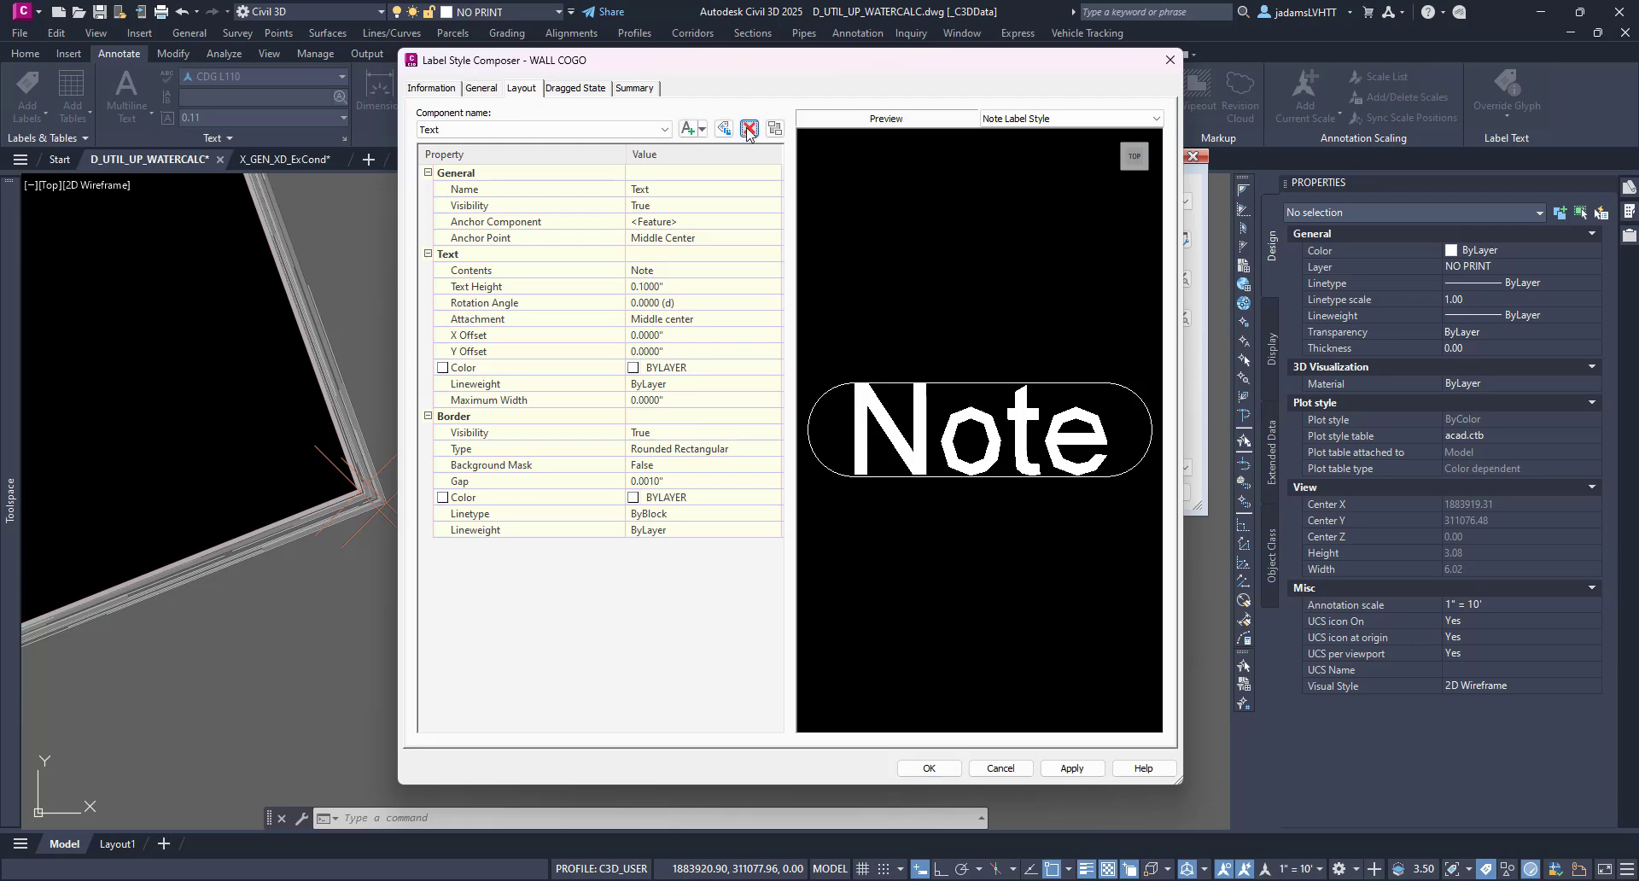
{"action": "left_click", "coordinate": [748, 129]}
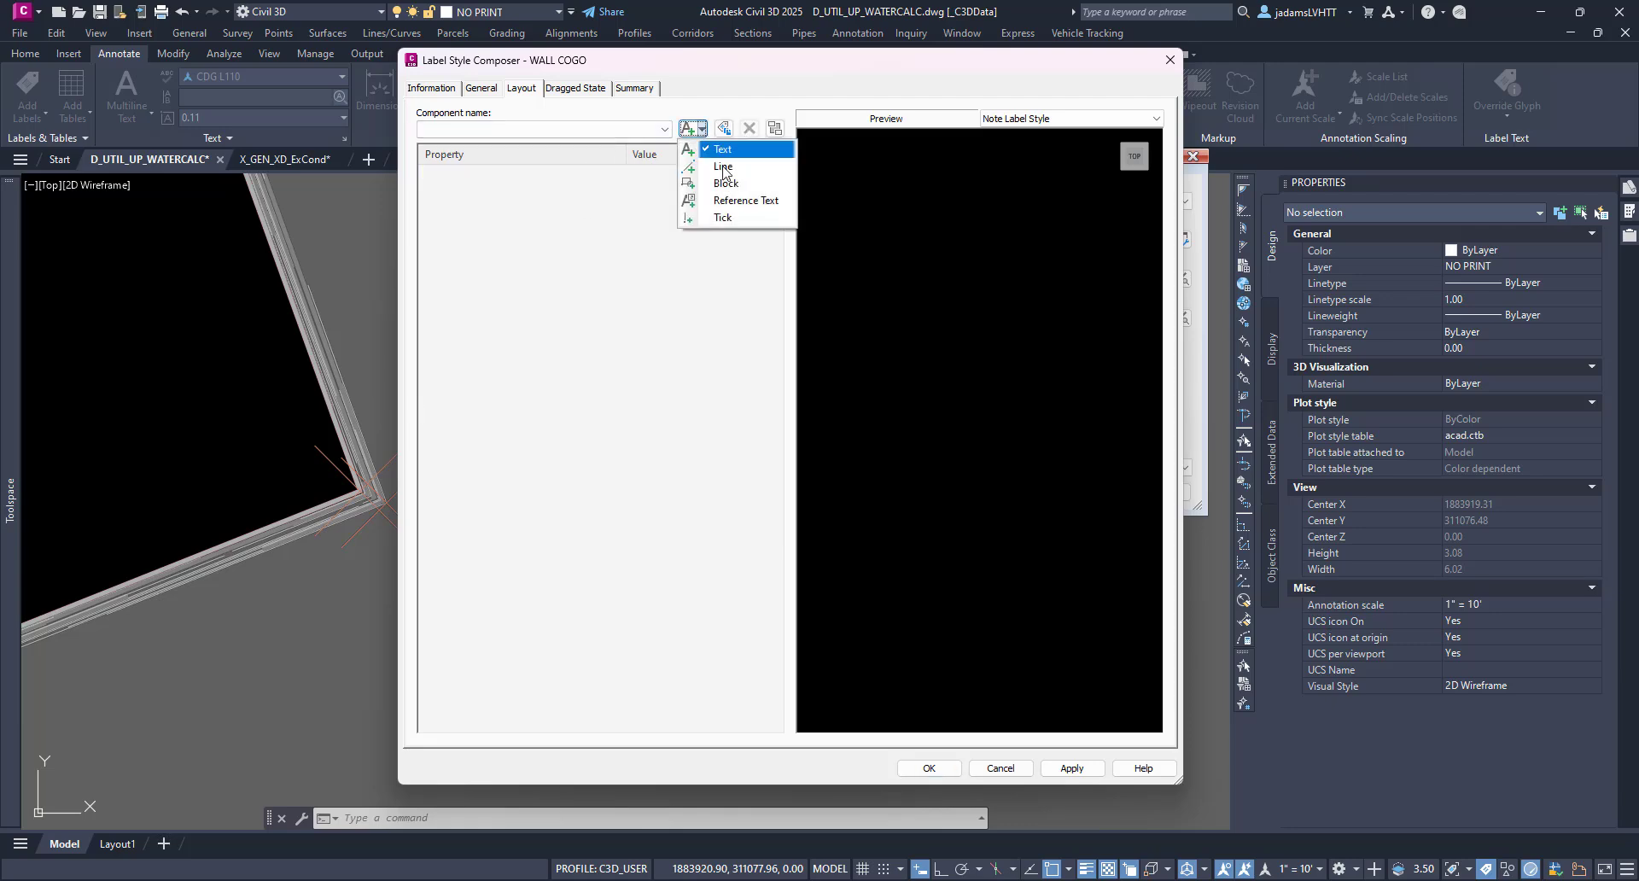
{"action": "left_click", "coordinate": [737, 202]}
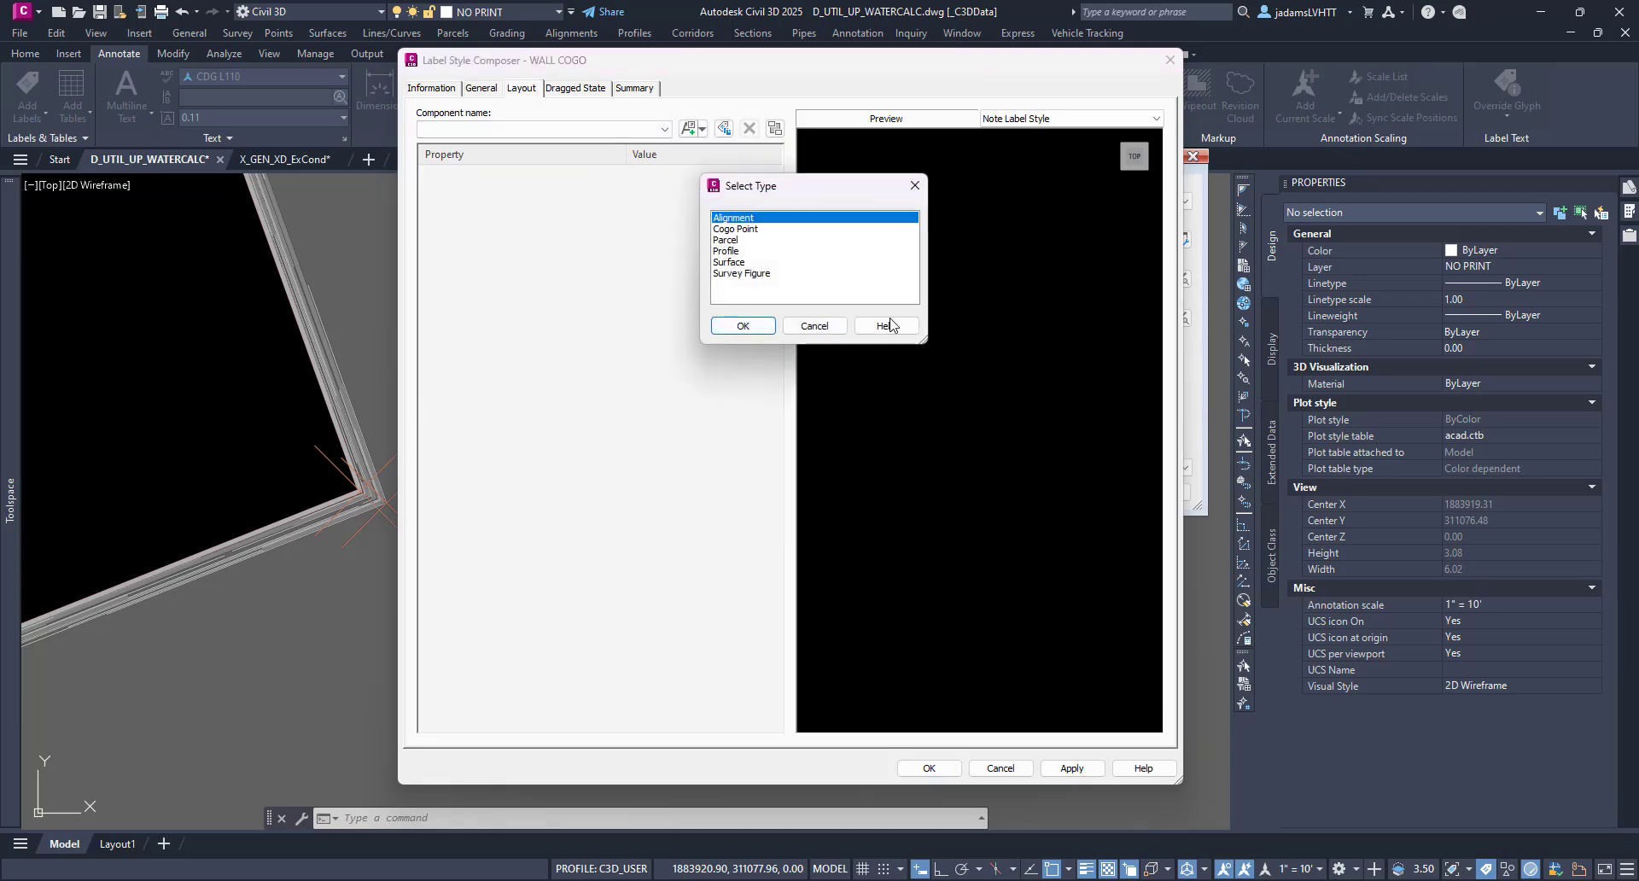
{"action": "left_click", "coordinate": [740, 228]}
- Add a second Cogo Point reference text named BOTTOM, then select the TOP component
{"action": "left_click", "coordinate": [756, 329]}
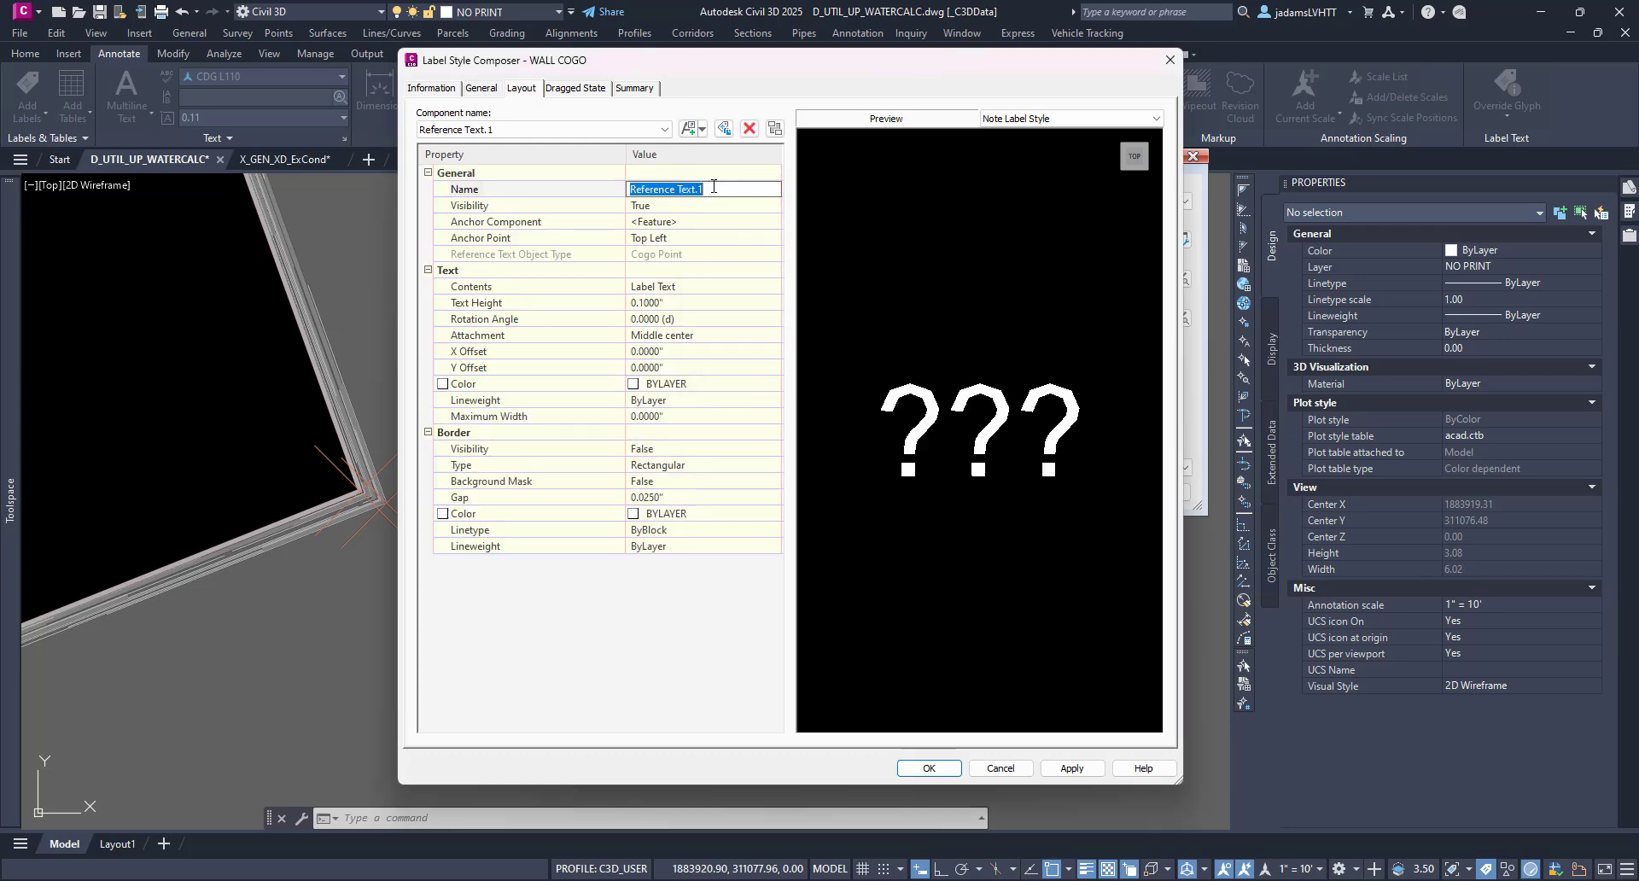
{"action": "left_click", "coordinate": [702, 130]}
{"action": "left_click", "coordinate": [719, 201]}
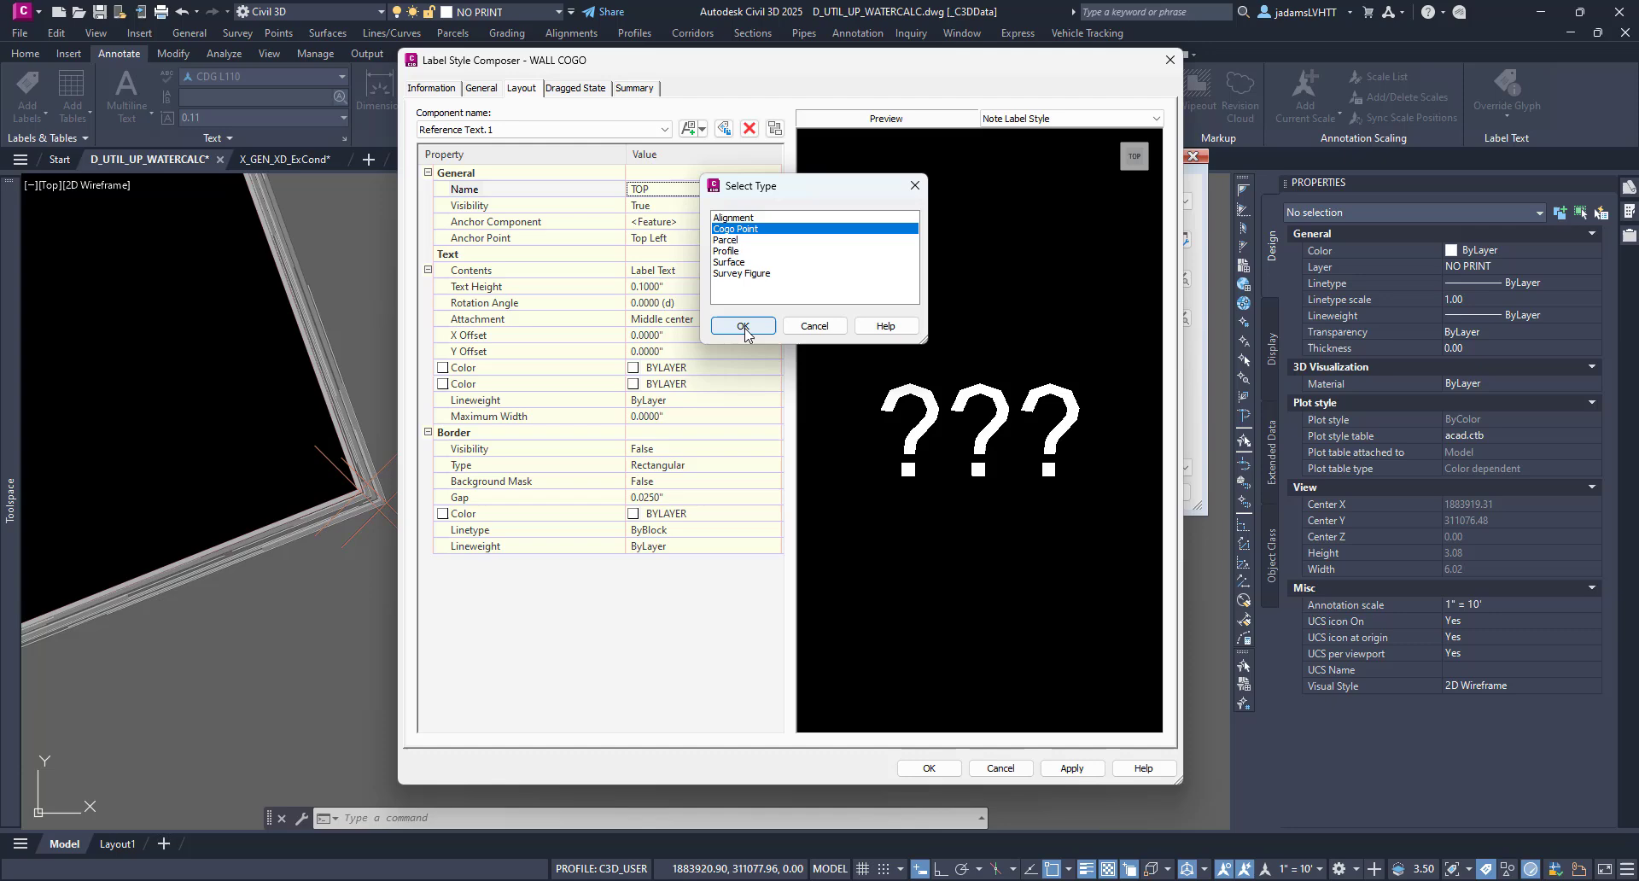
{"action": "left_click", "coordinate": [742, 325]}
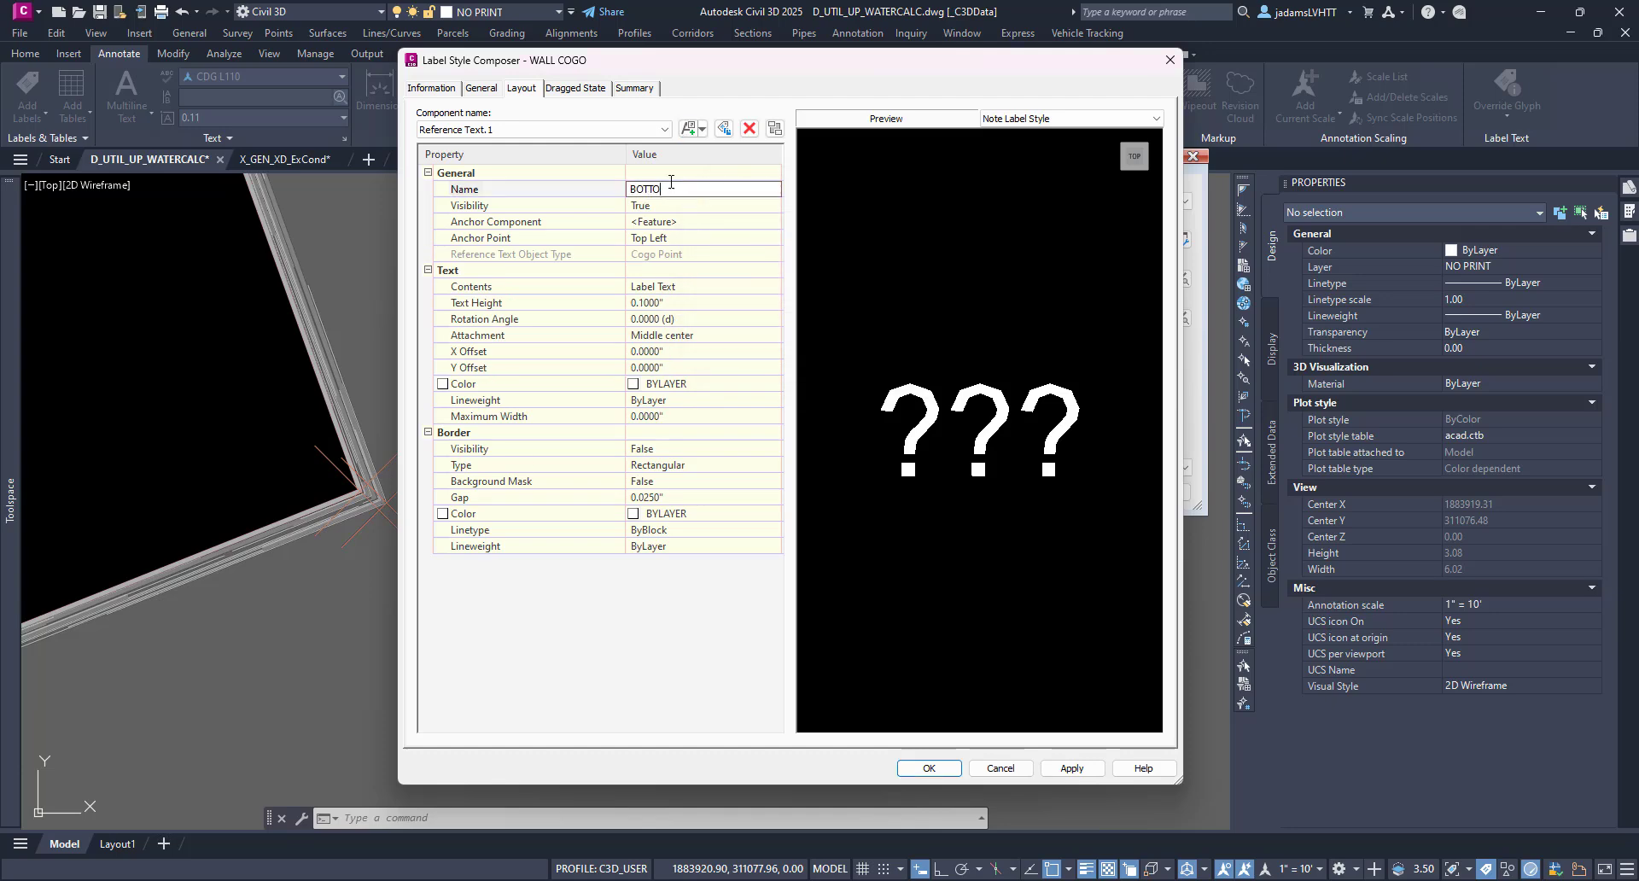
{"action": "type", "text": "BOTTOM"}
{"action": "left_click", "coordinate": [500, 128]}
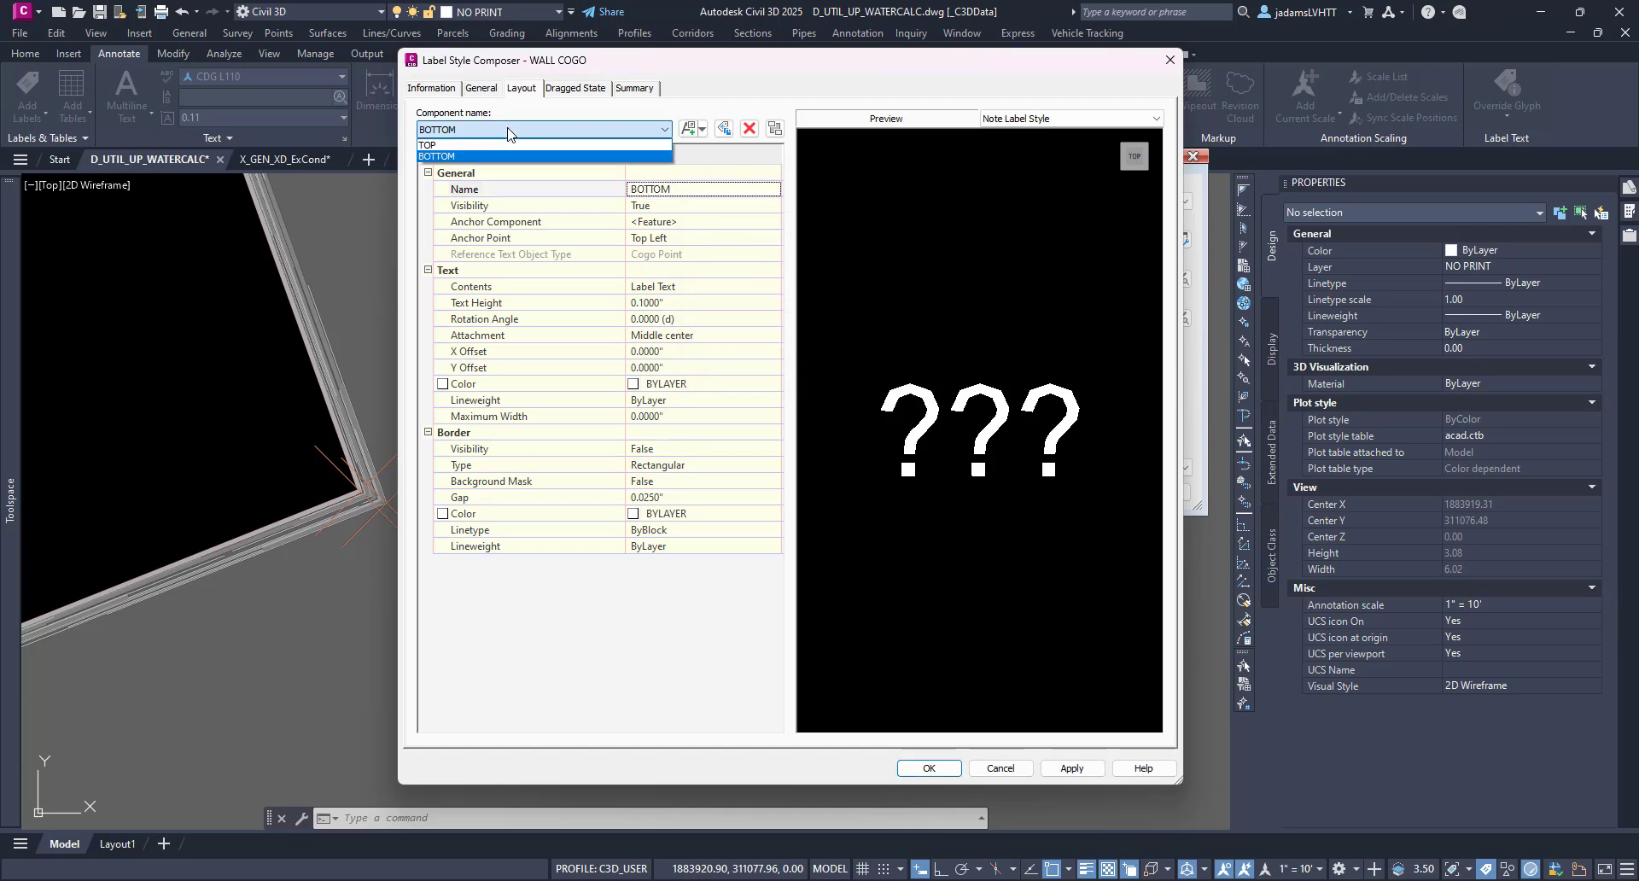
{"action": "left_click", "coordinate": [504, 148]}
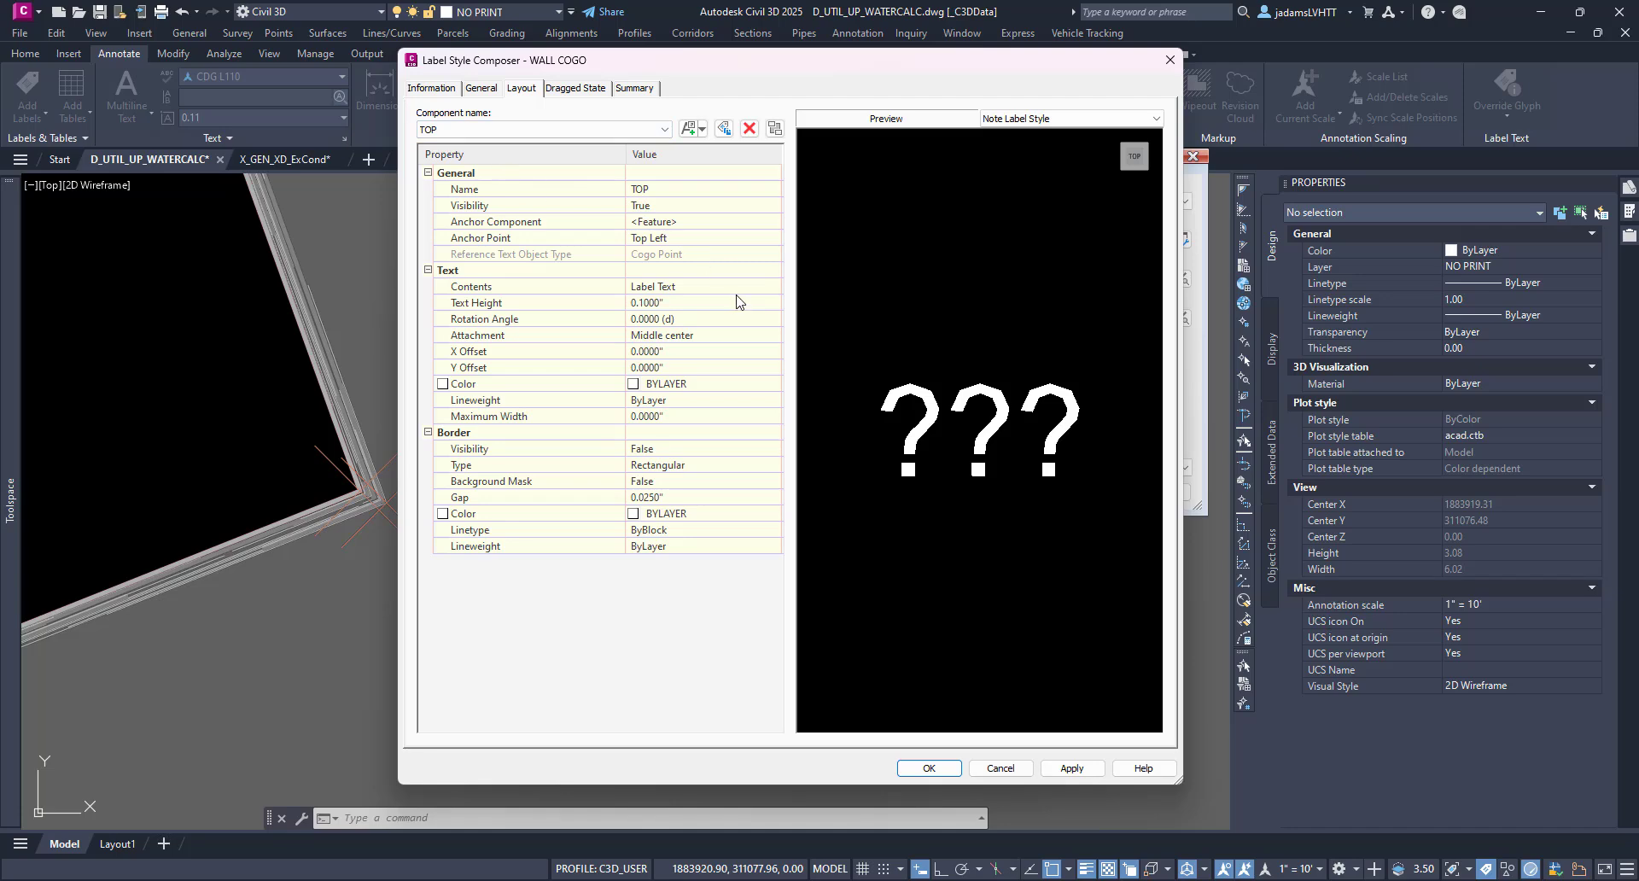
- Insert Point Elevation at 0.01 precision after 'TOP OF WALL=' in the TOP component's contents
{"action": "left_click", "coordinate": [772, 287]}
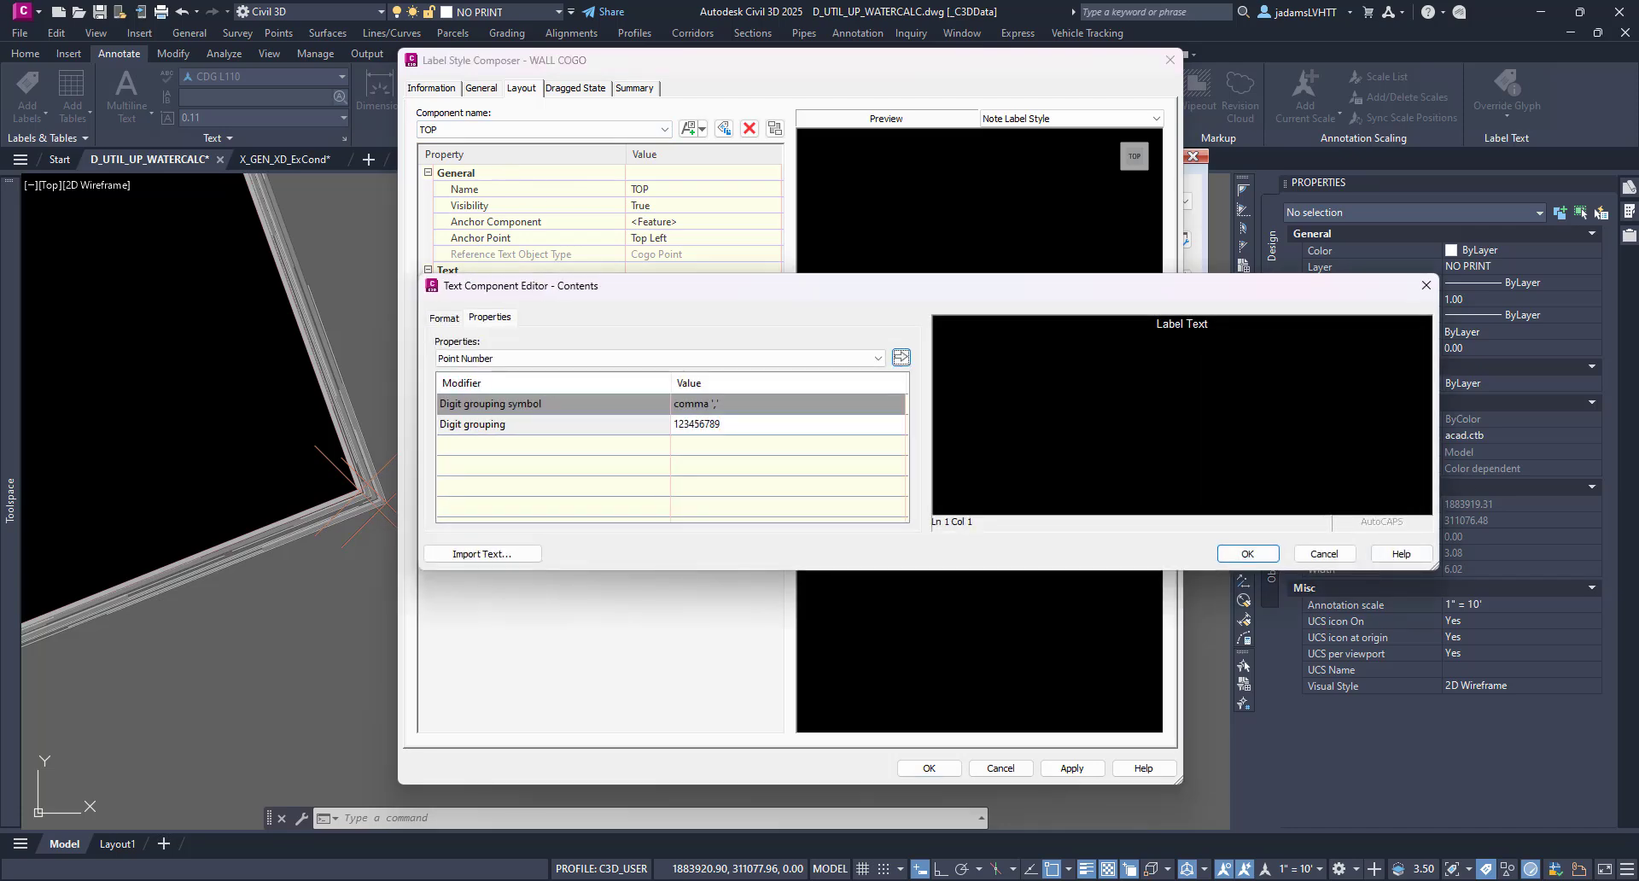
{"action": "left_click", "coordinate": [553, 358]}
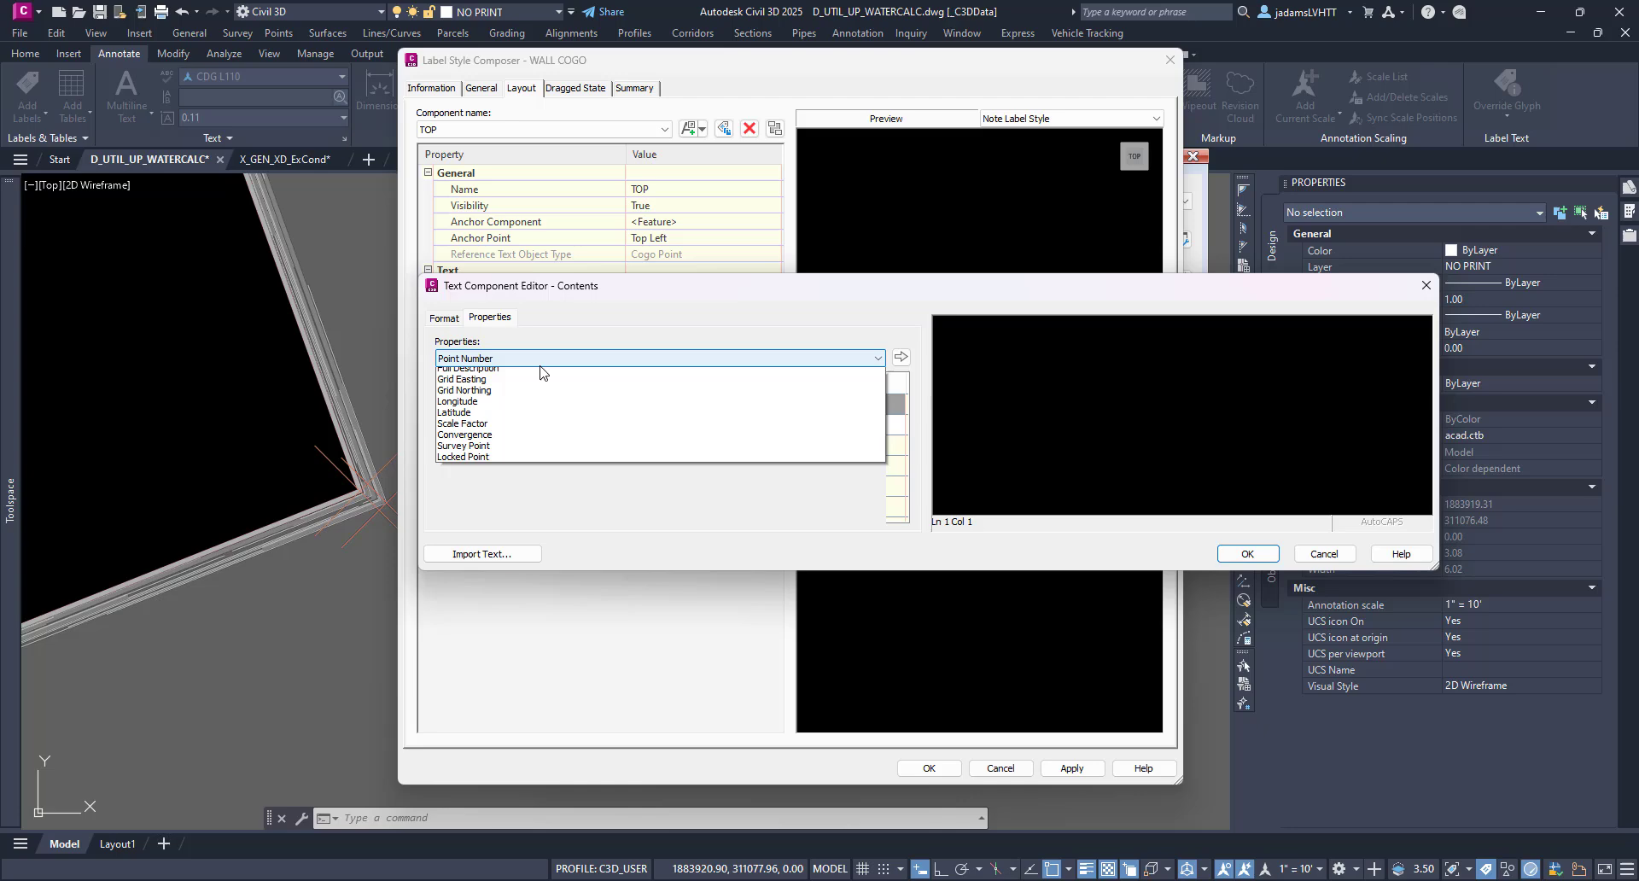
{"action": "left_click", "coordinate": [493, 419]}
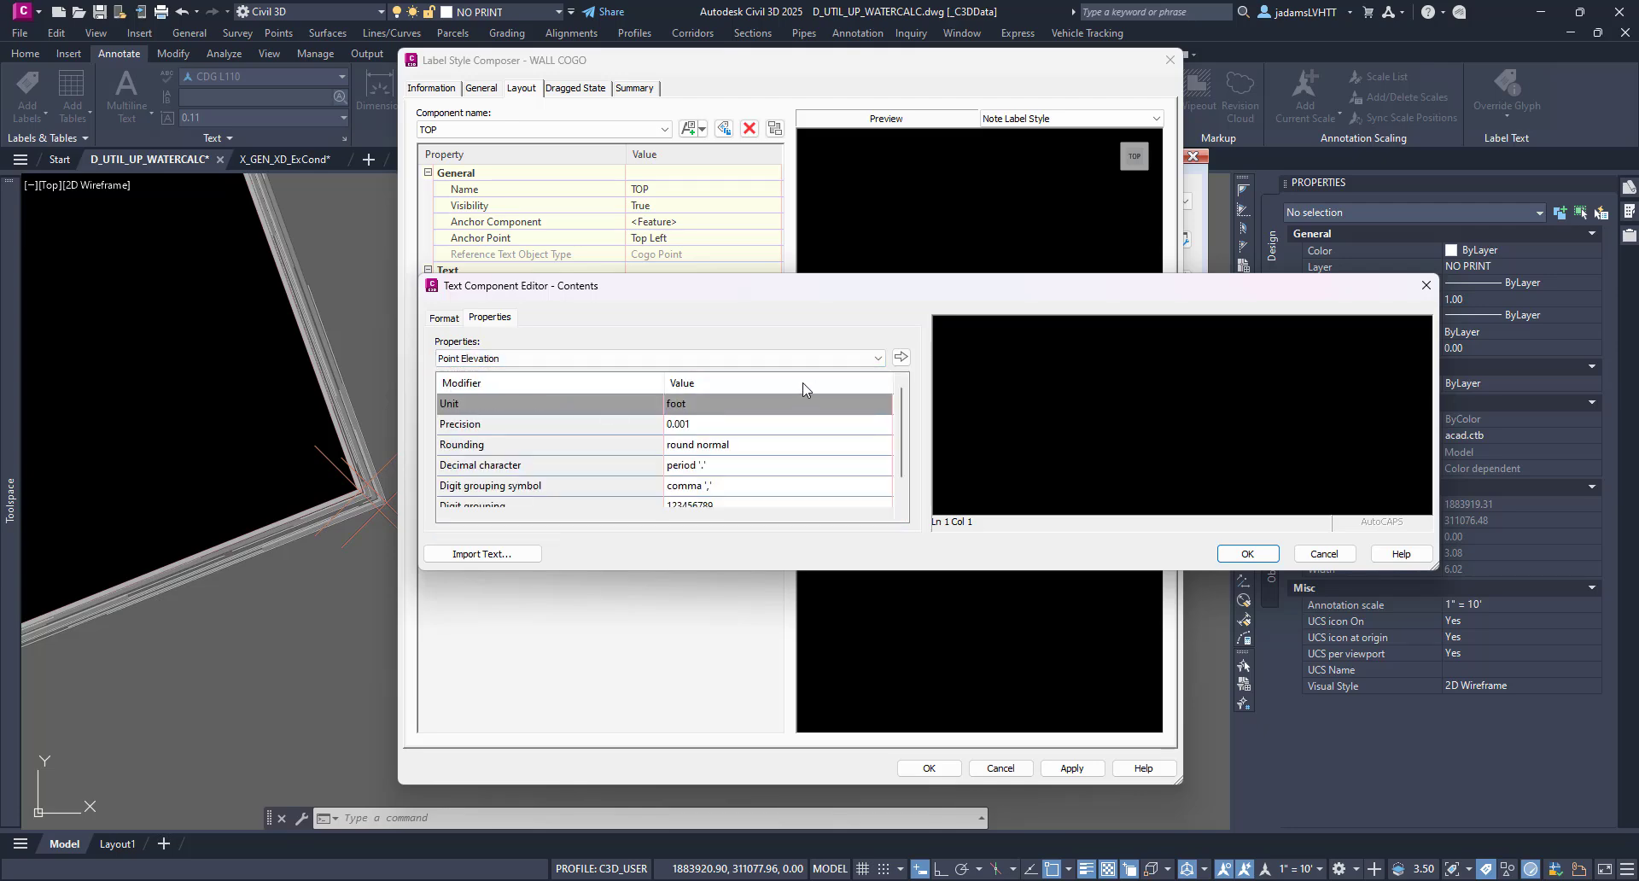
{"action": "left_click", "coordinate": [872, 427]}
{"action": "left_click", "coordinate": [884, 424]}
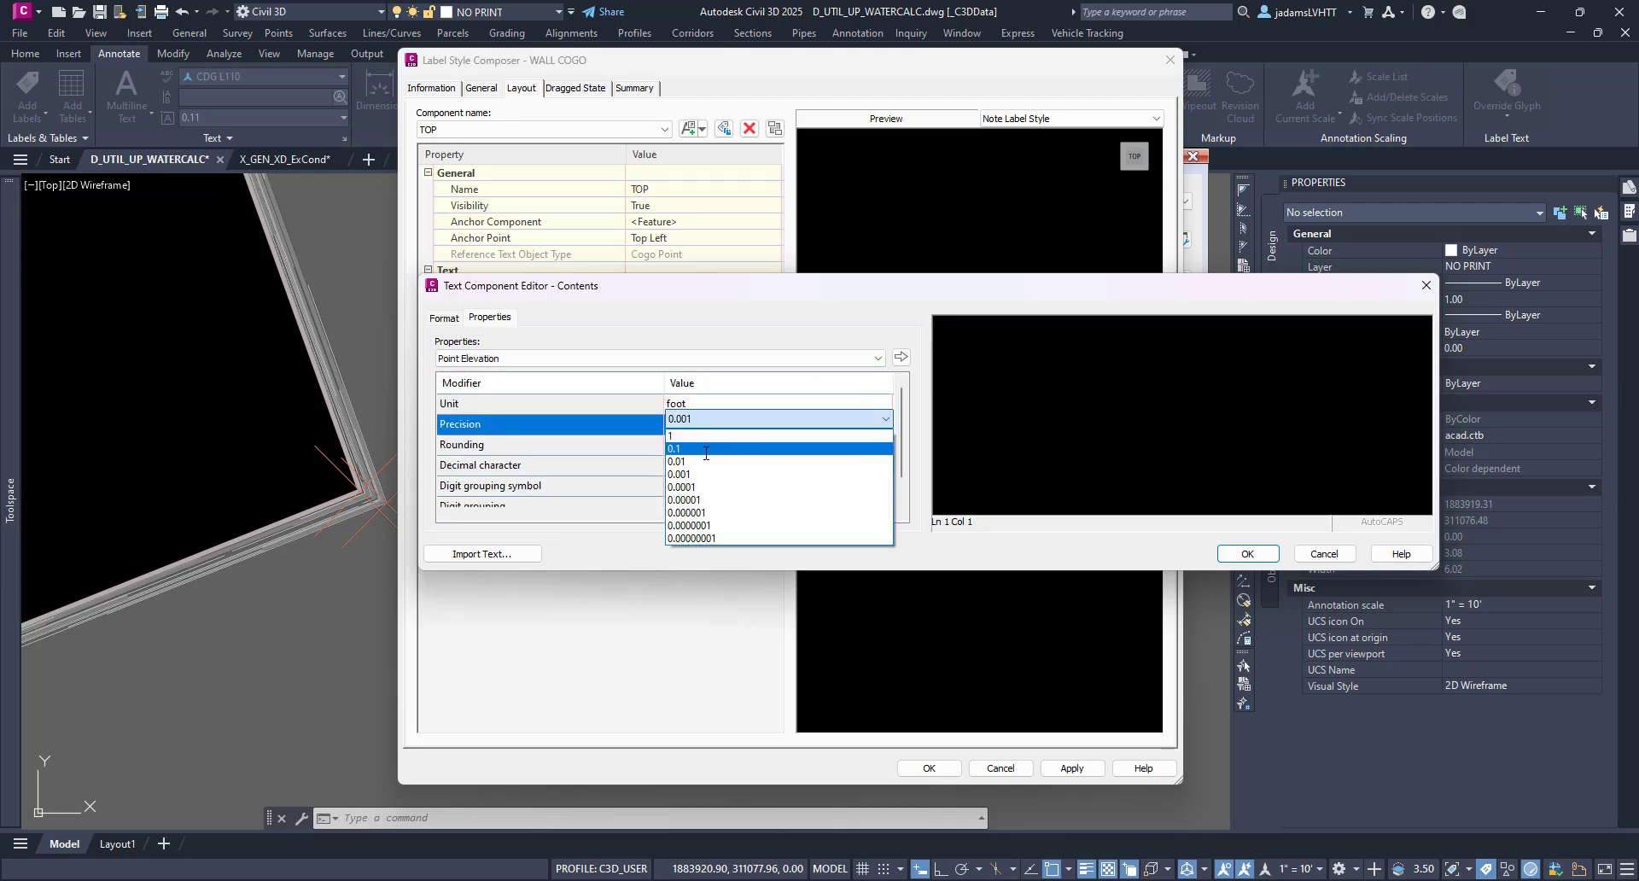
{"action": "left_click", "coordinate": [845, 461]}
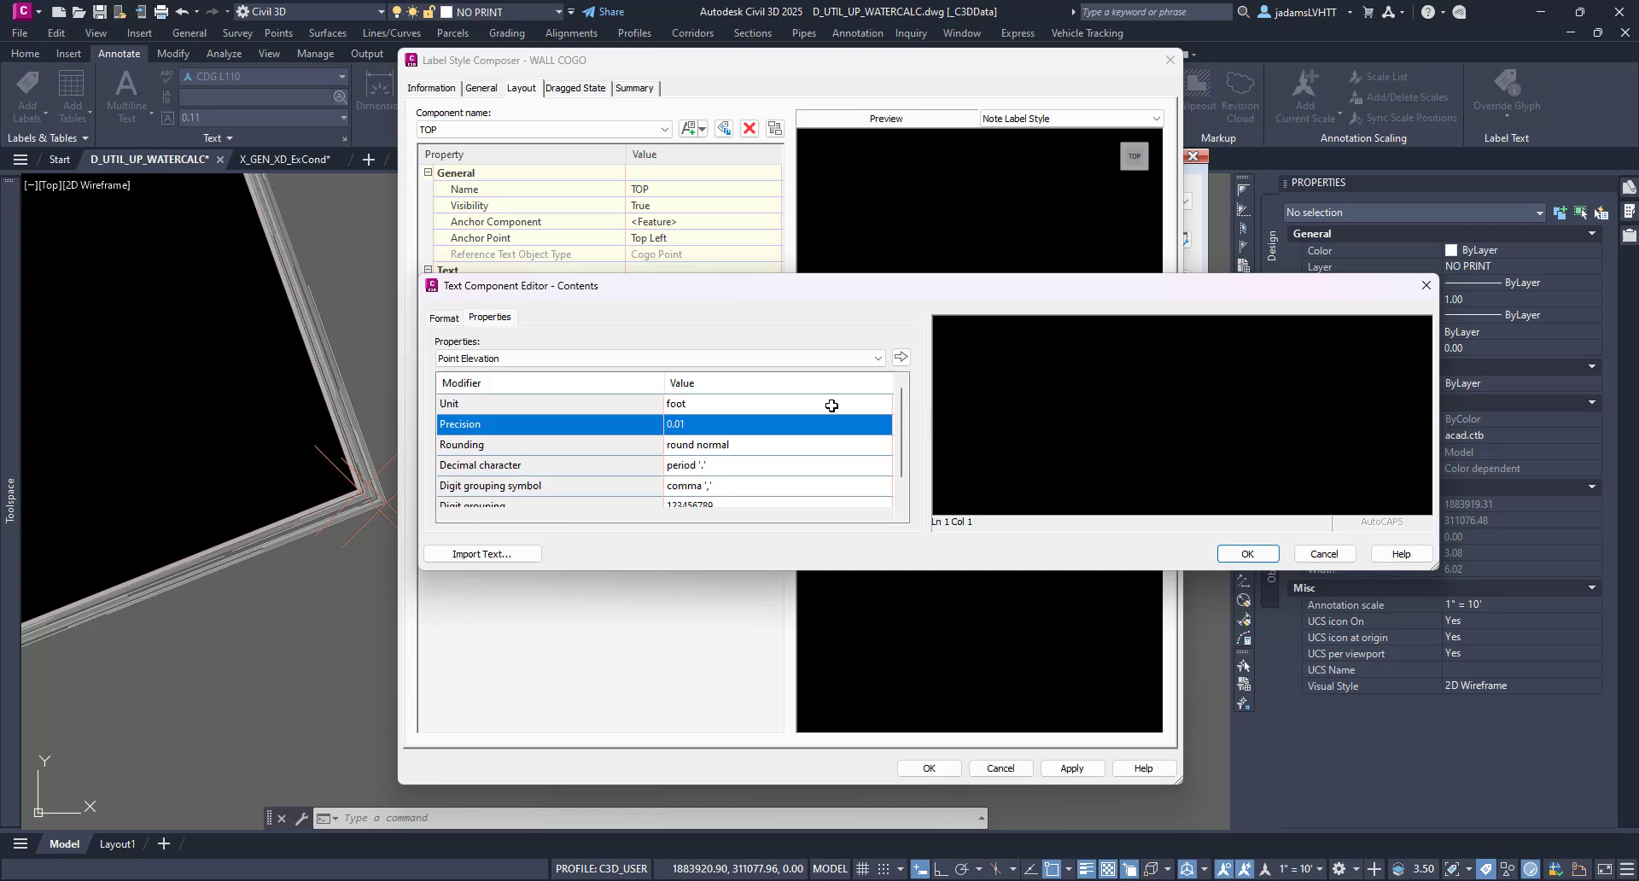
{"action": "left_click", "coordinate": [900, 360]}
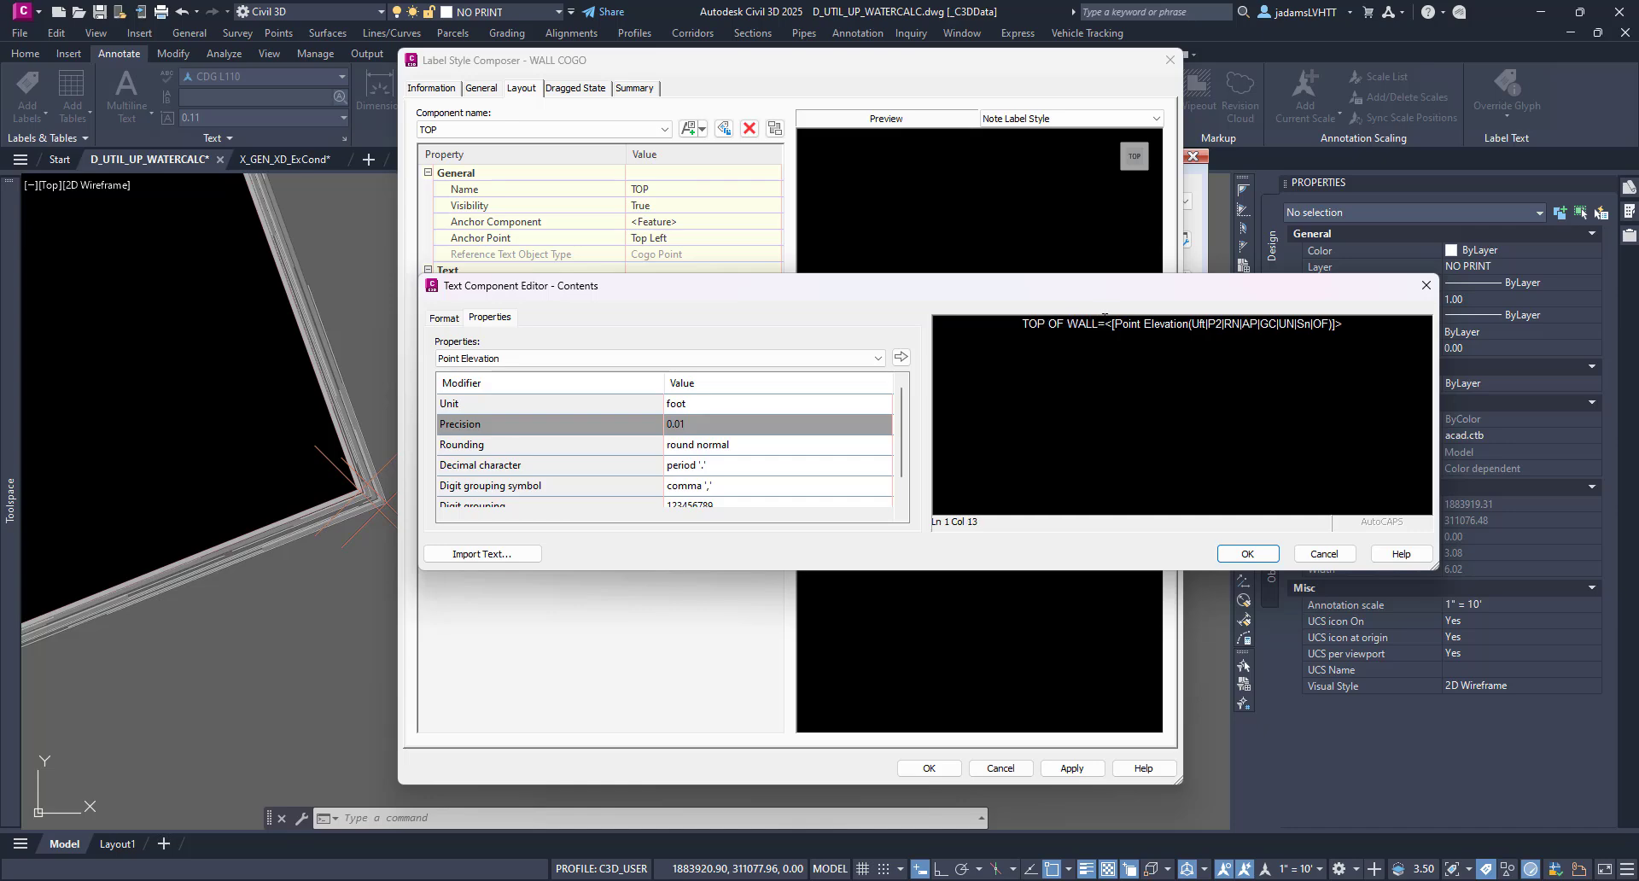
{"action": "left_click", "coordinate": [1246, 554]}
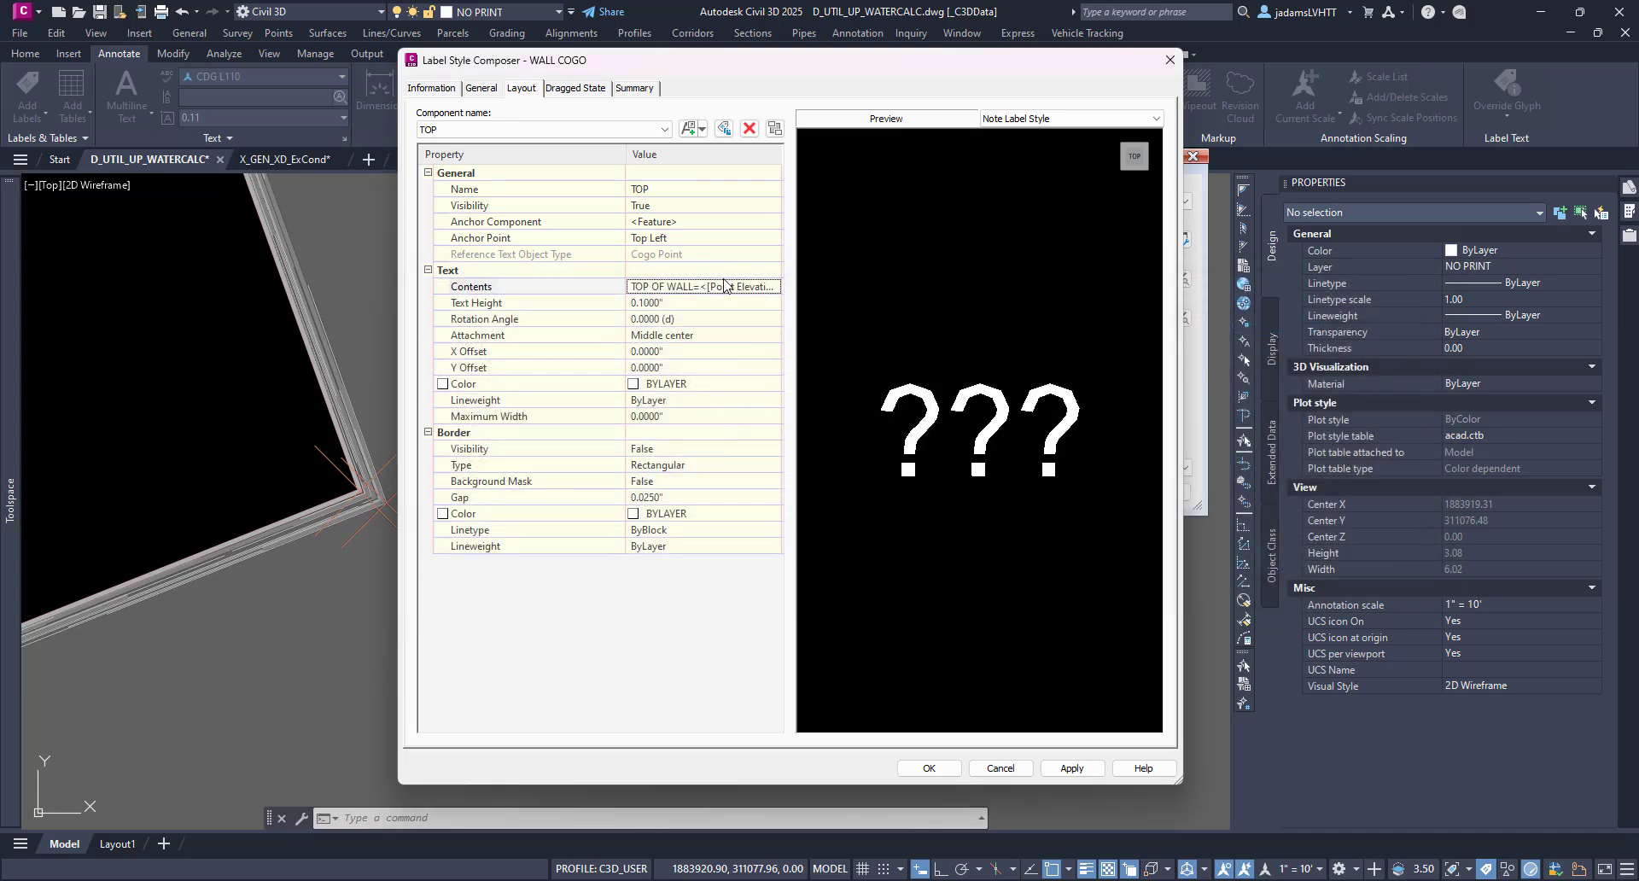
- Make BOTTOM read 'BOTTOM OF WALL=' plus Point Elevation, with a -0.2" Y offset
{"action": "left_click", "coordinate": [636, 153]}
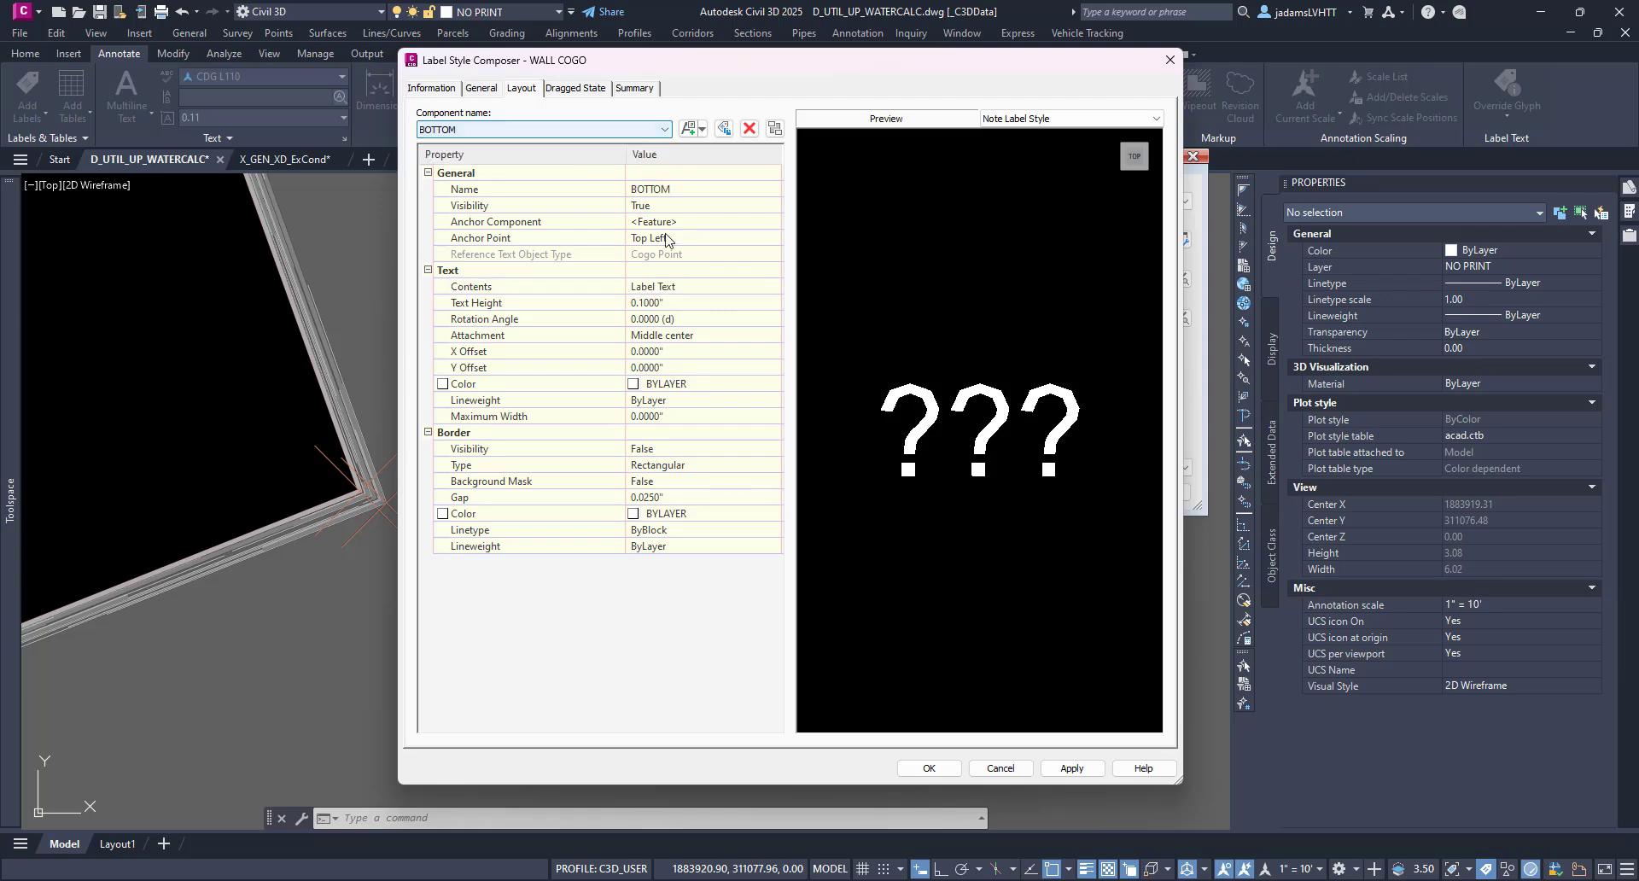
{"action": "left_click", "coordinate": [773, 287]}
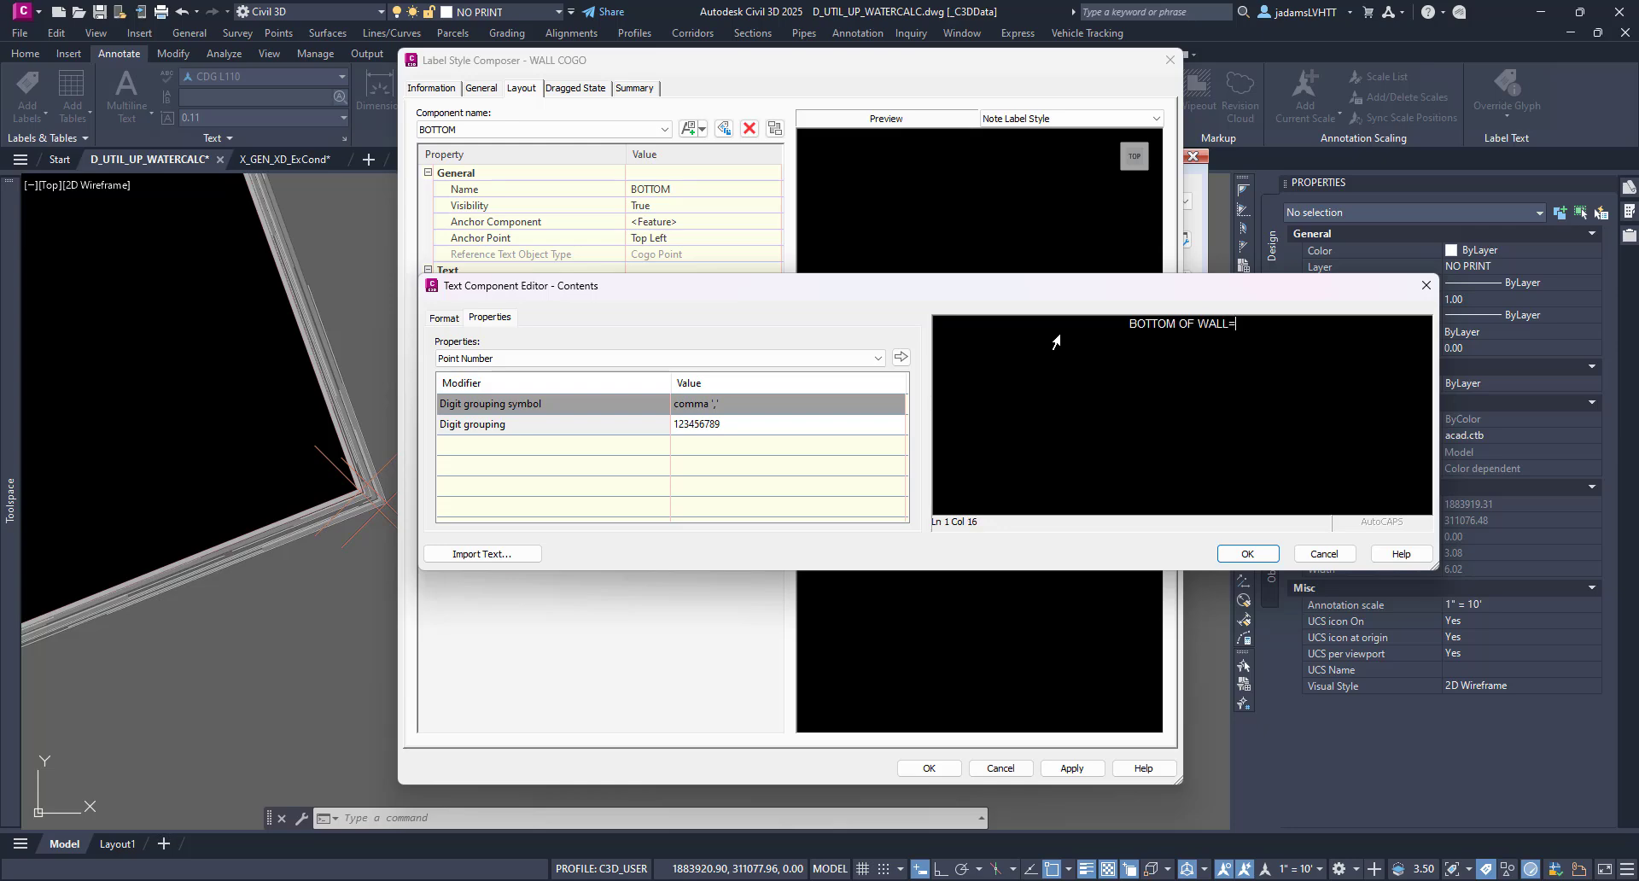
{"action": "left_click", "coordinate": [489, 357]}
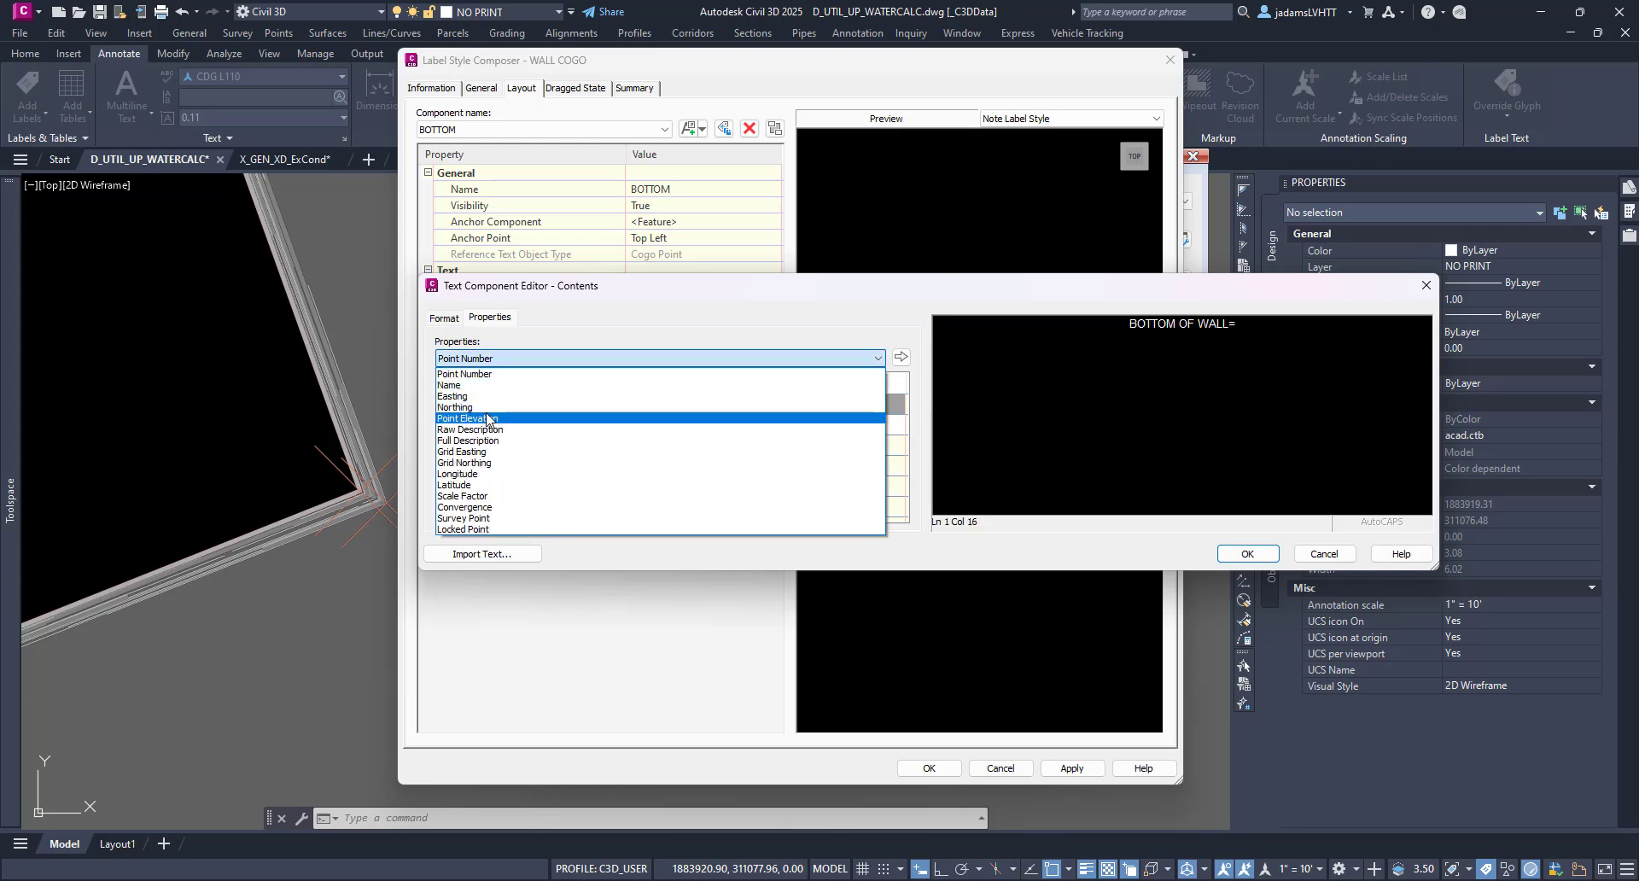
{"action": "left_click", "coordinate": [494, 412]}
{"action": "left_click", "coordinate": [712, 426]}
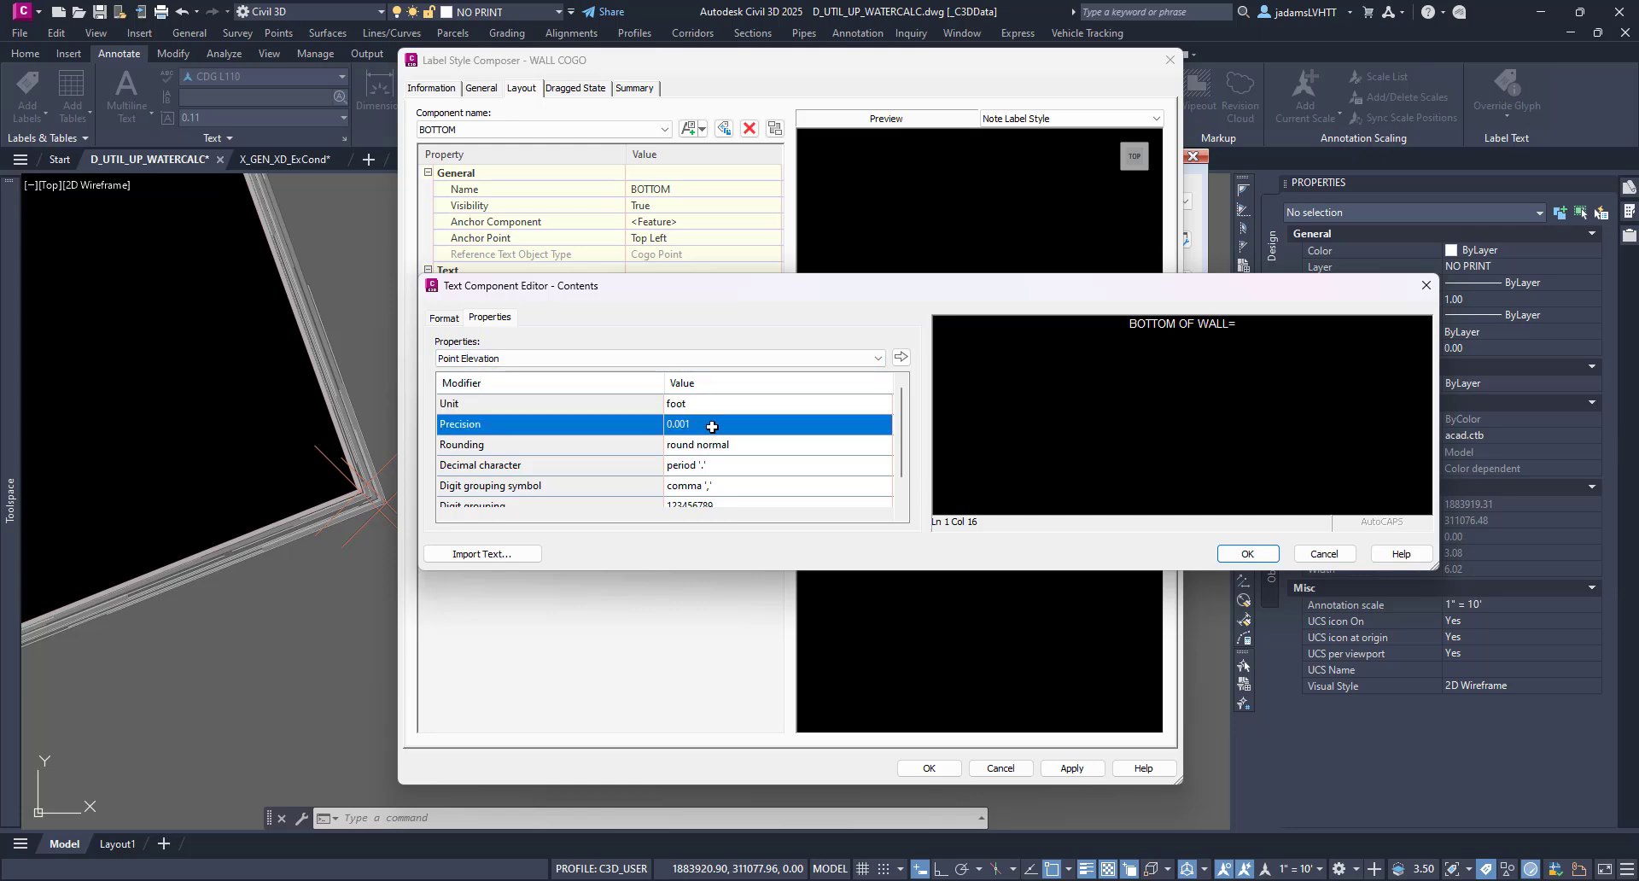
{"action": "left_click", "coordinate": [711, 426]}
{"action": "left_click", "coordinate": [701, 462]}
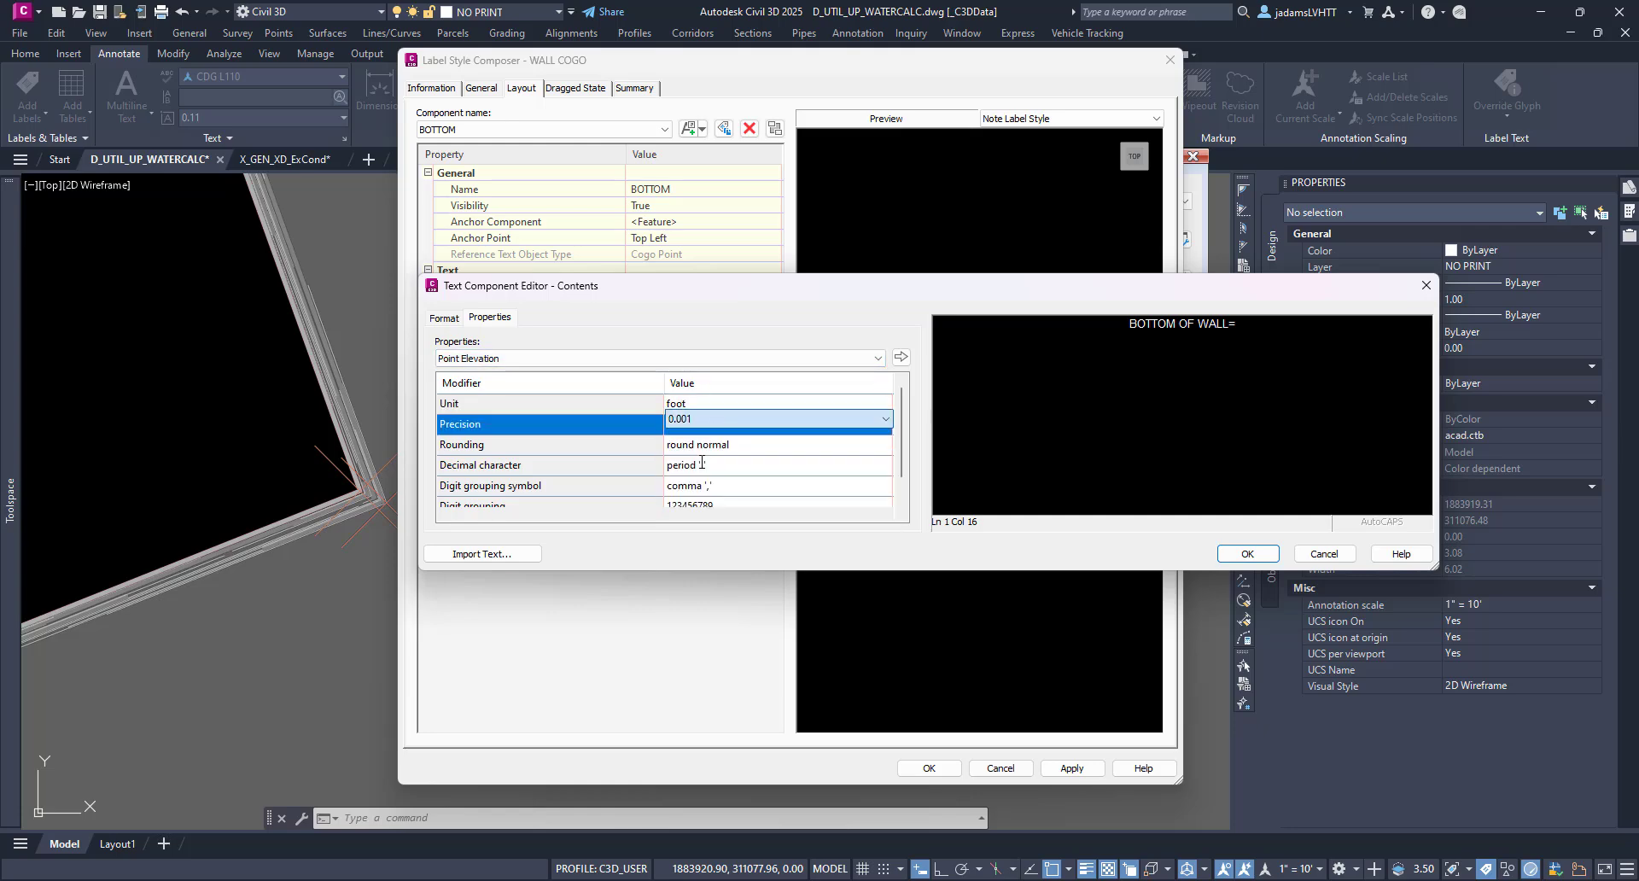
{"action": "left_click", "coordinate": [900, 358]}
{"action": "left_click", "coordinate": [1245, 553]}
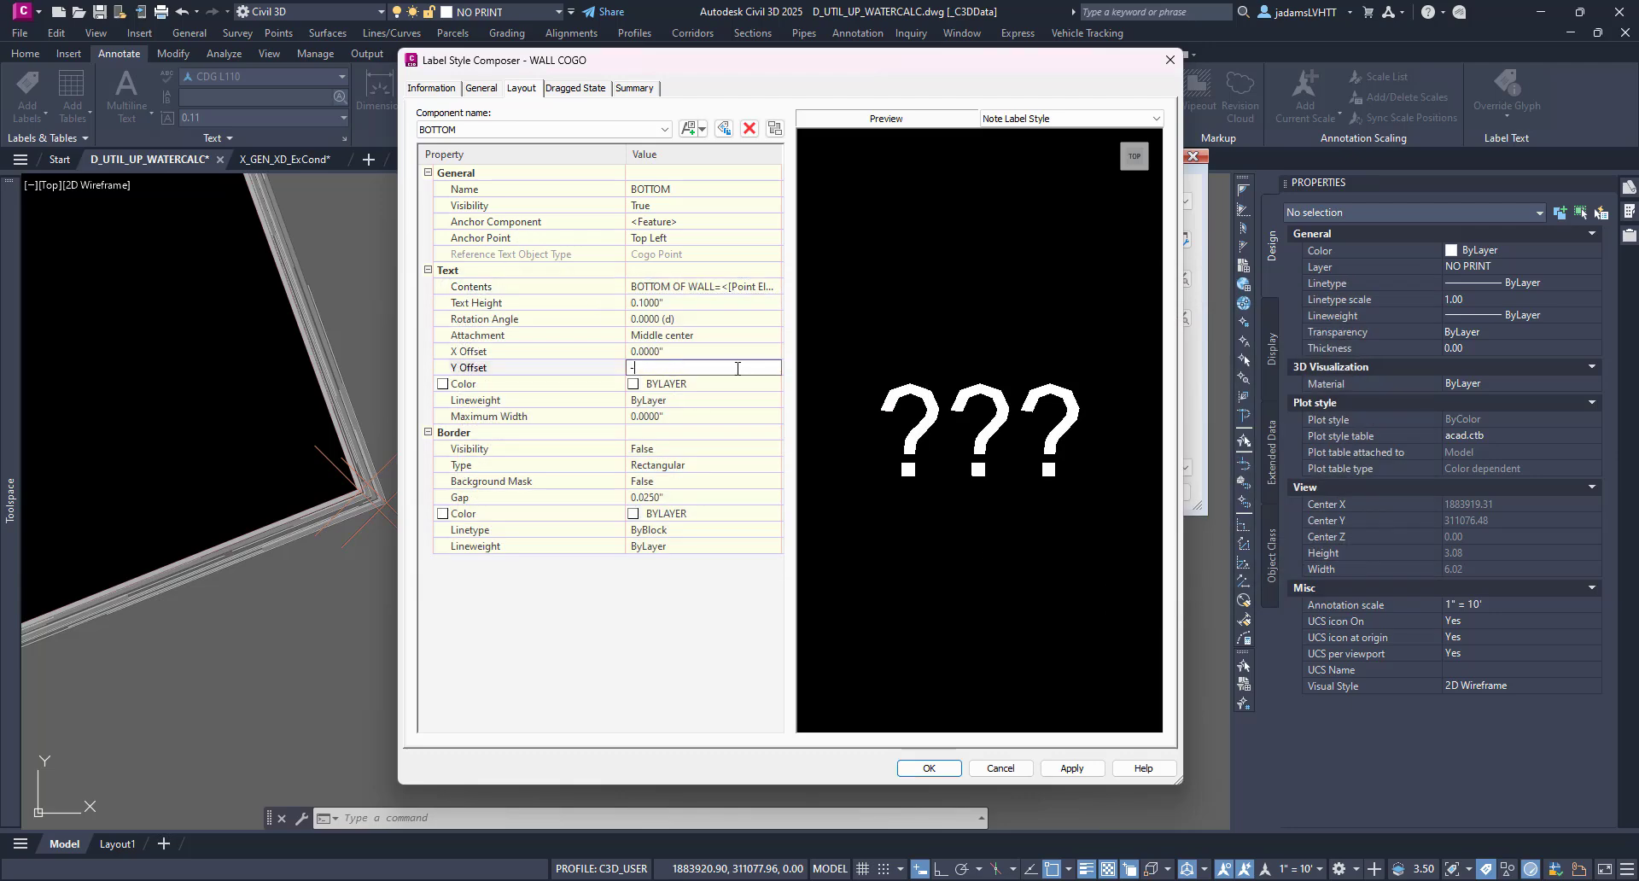
{"action": "left_click", "coordinate": [752, 353]}
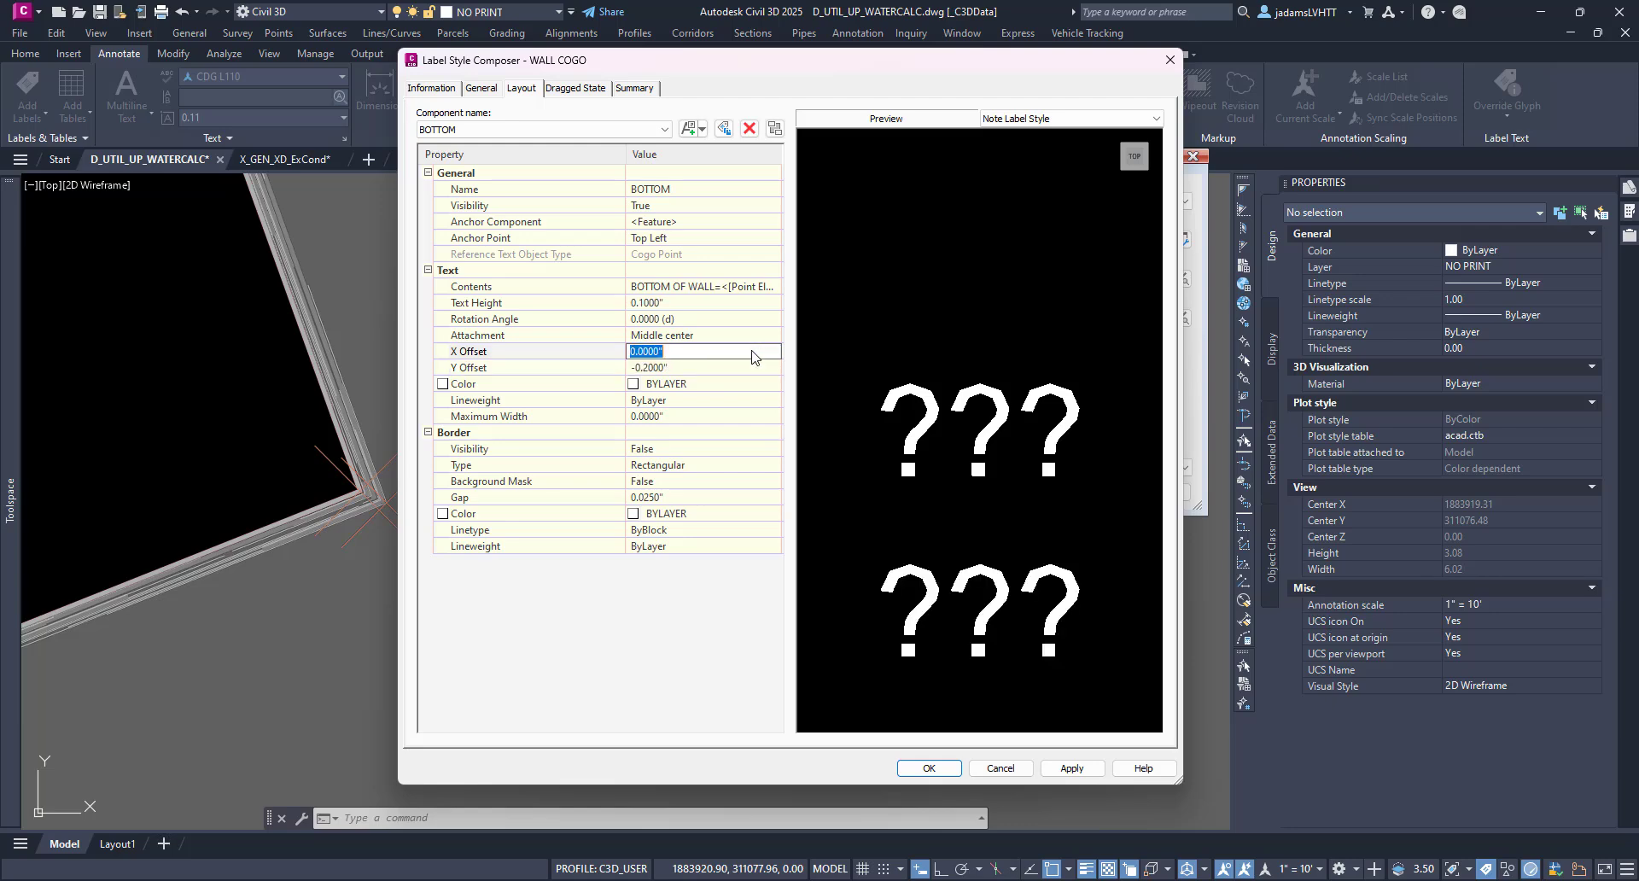
- Save the WALL COGO style and place a note label referencing points 5584 (TOP) and 5585 (BOTTOM)
{"action": "left_click", "coordinate": [929, 768]}
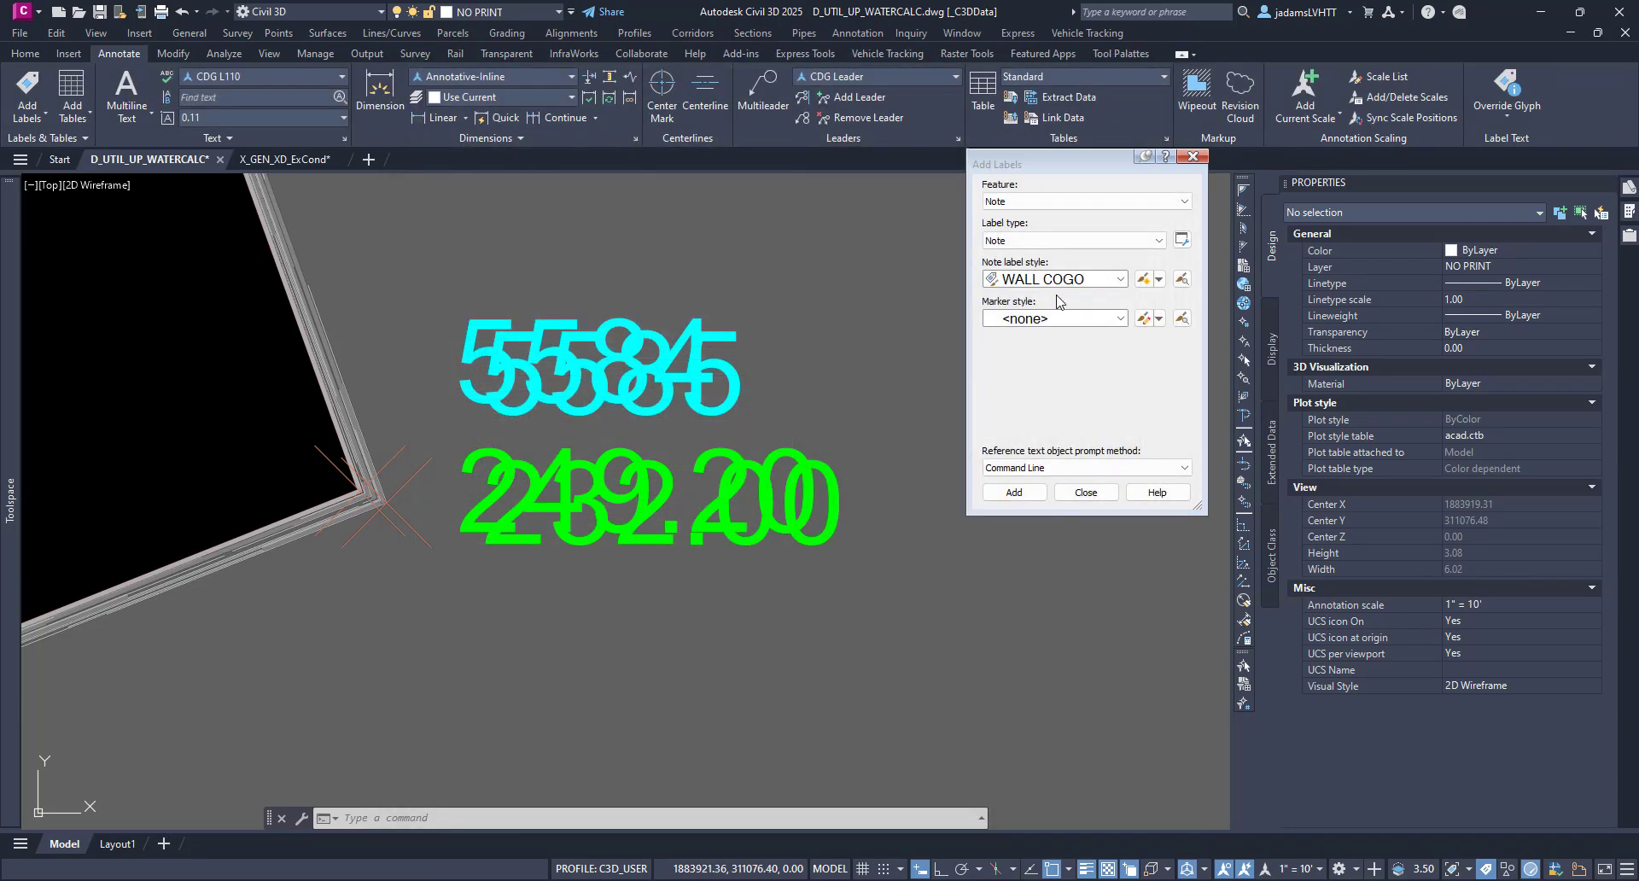
{"action": "left_click", "coordinate": [1014, 492]}
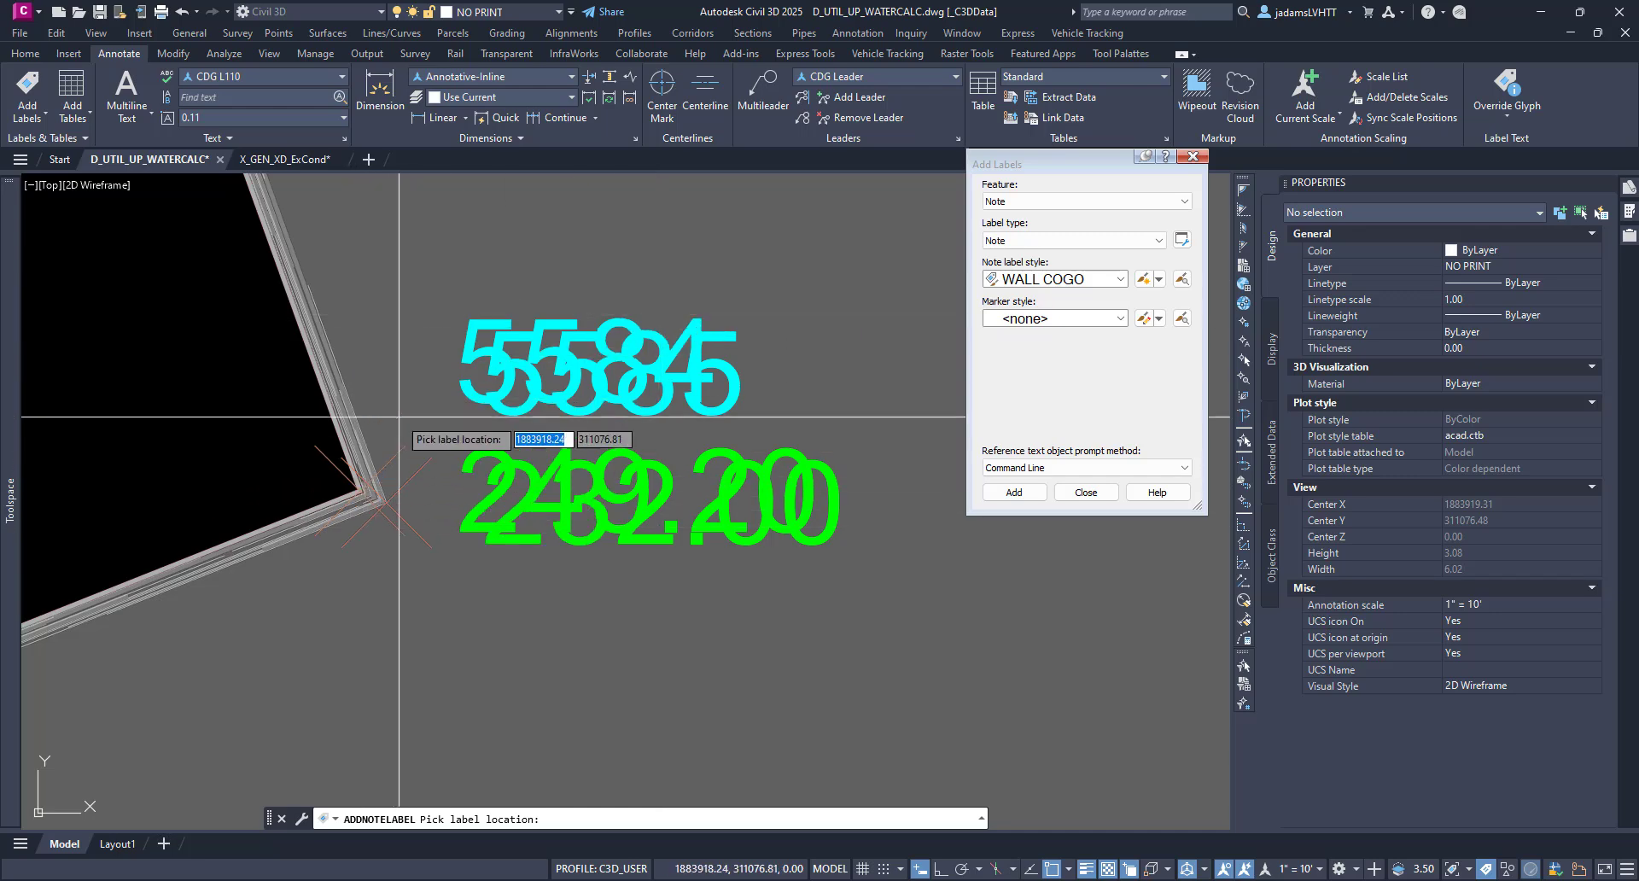
{"action": "left_click", "coordinate": [420, 323]}
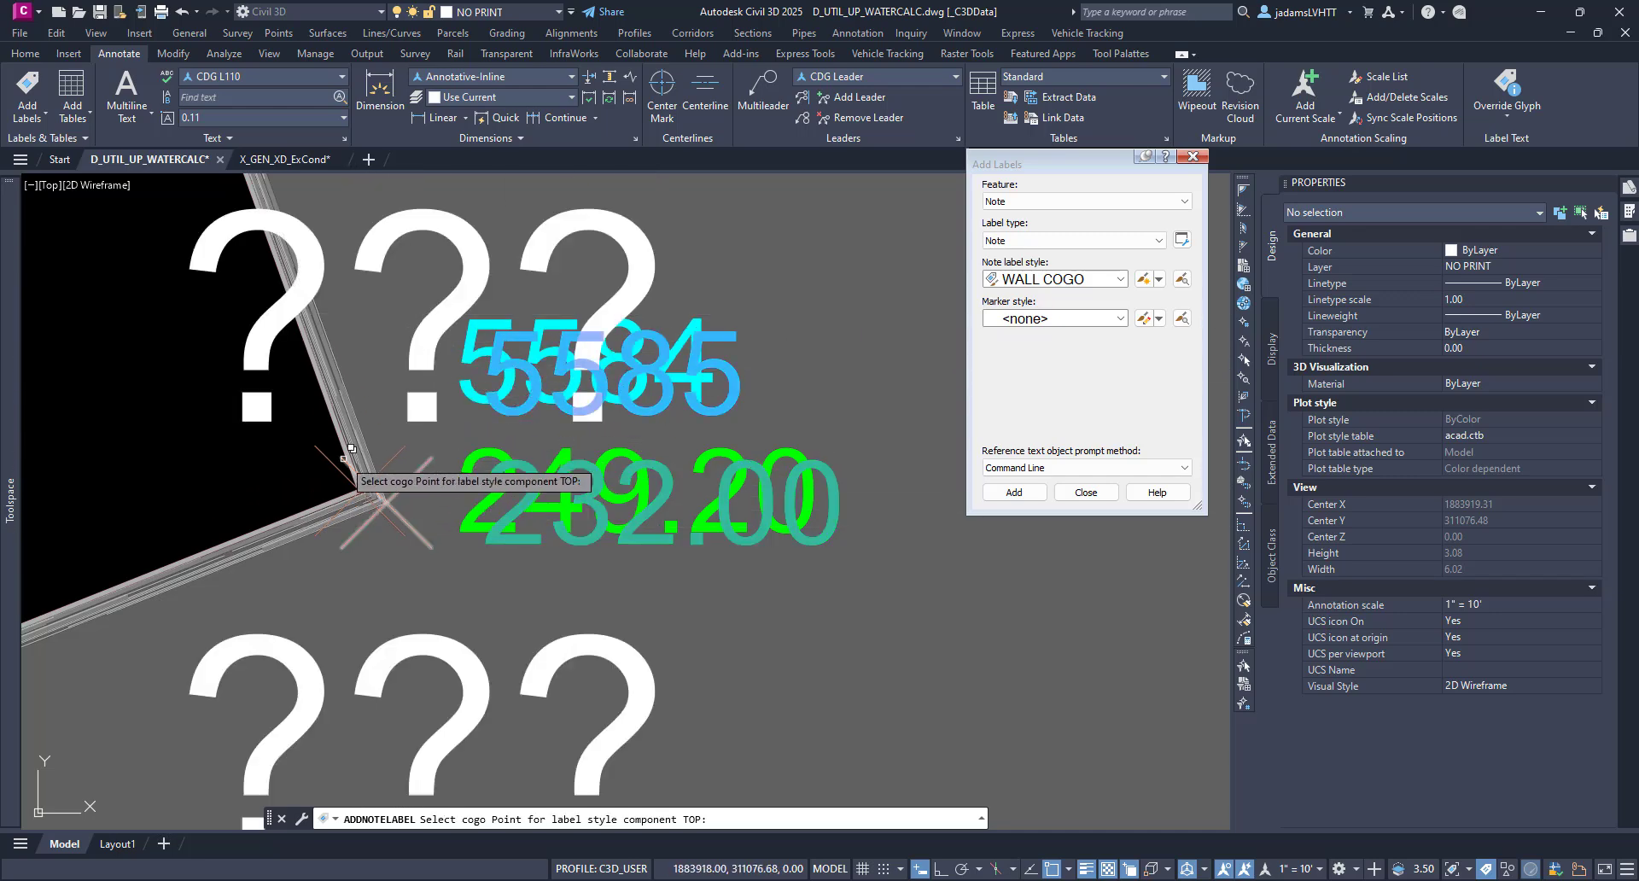
{"action": "left_click", "coordinate": [320, 460]}
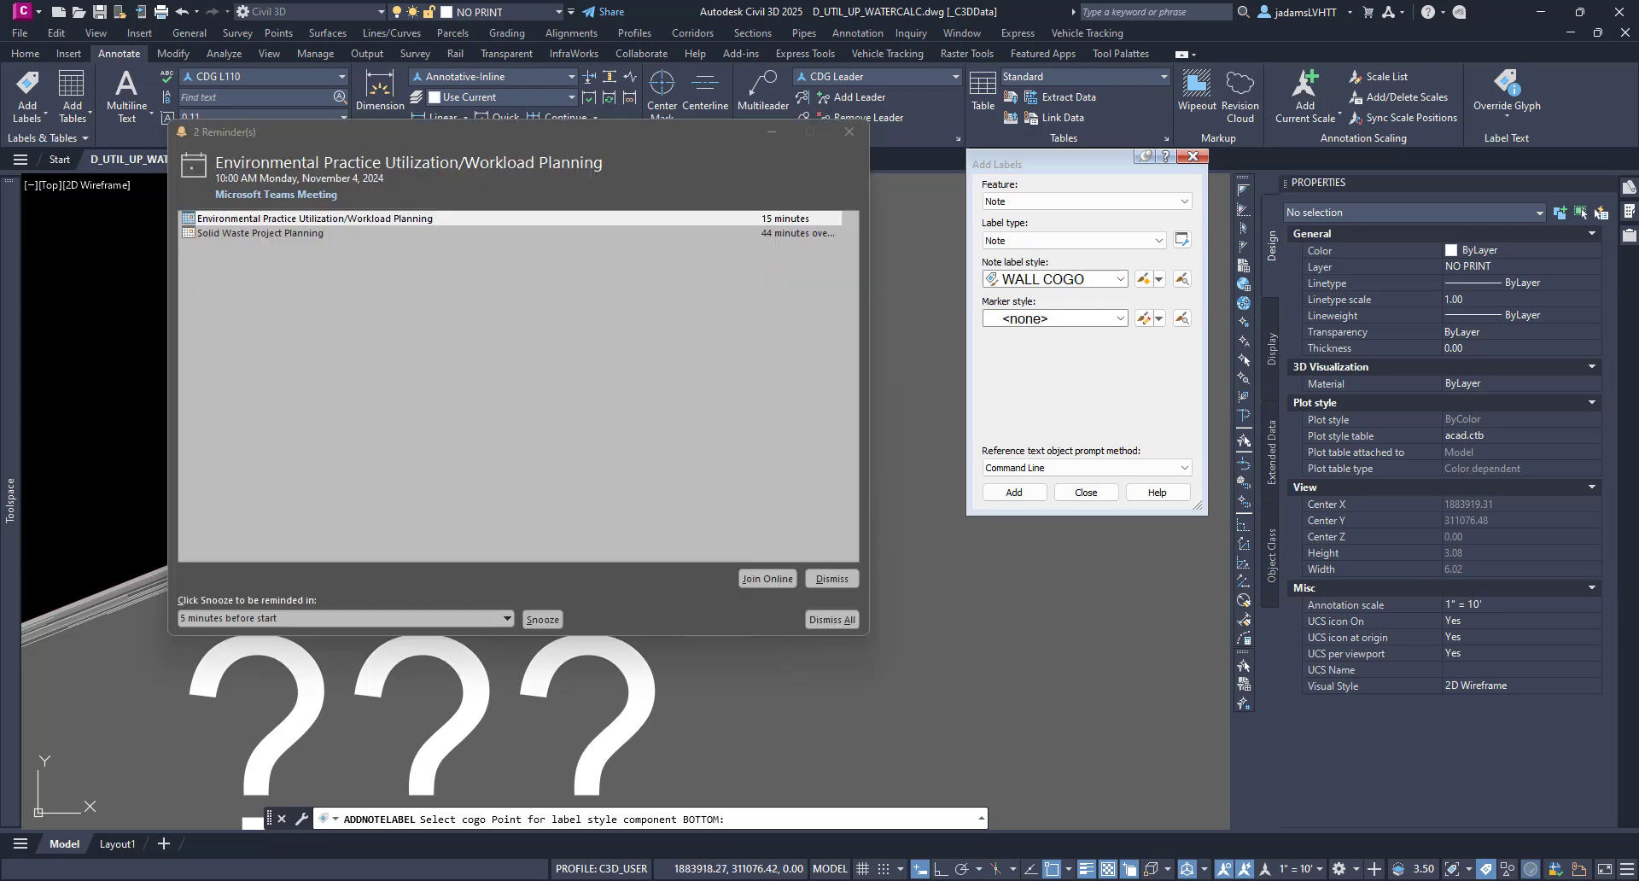
{"action": "key", "text": "Escape"}
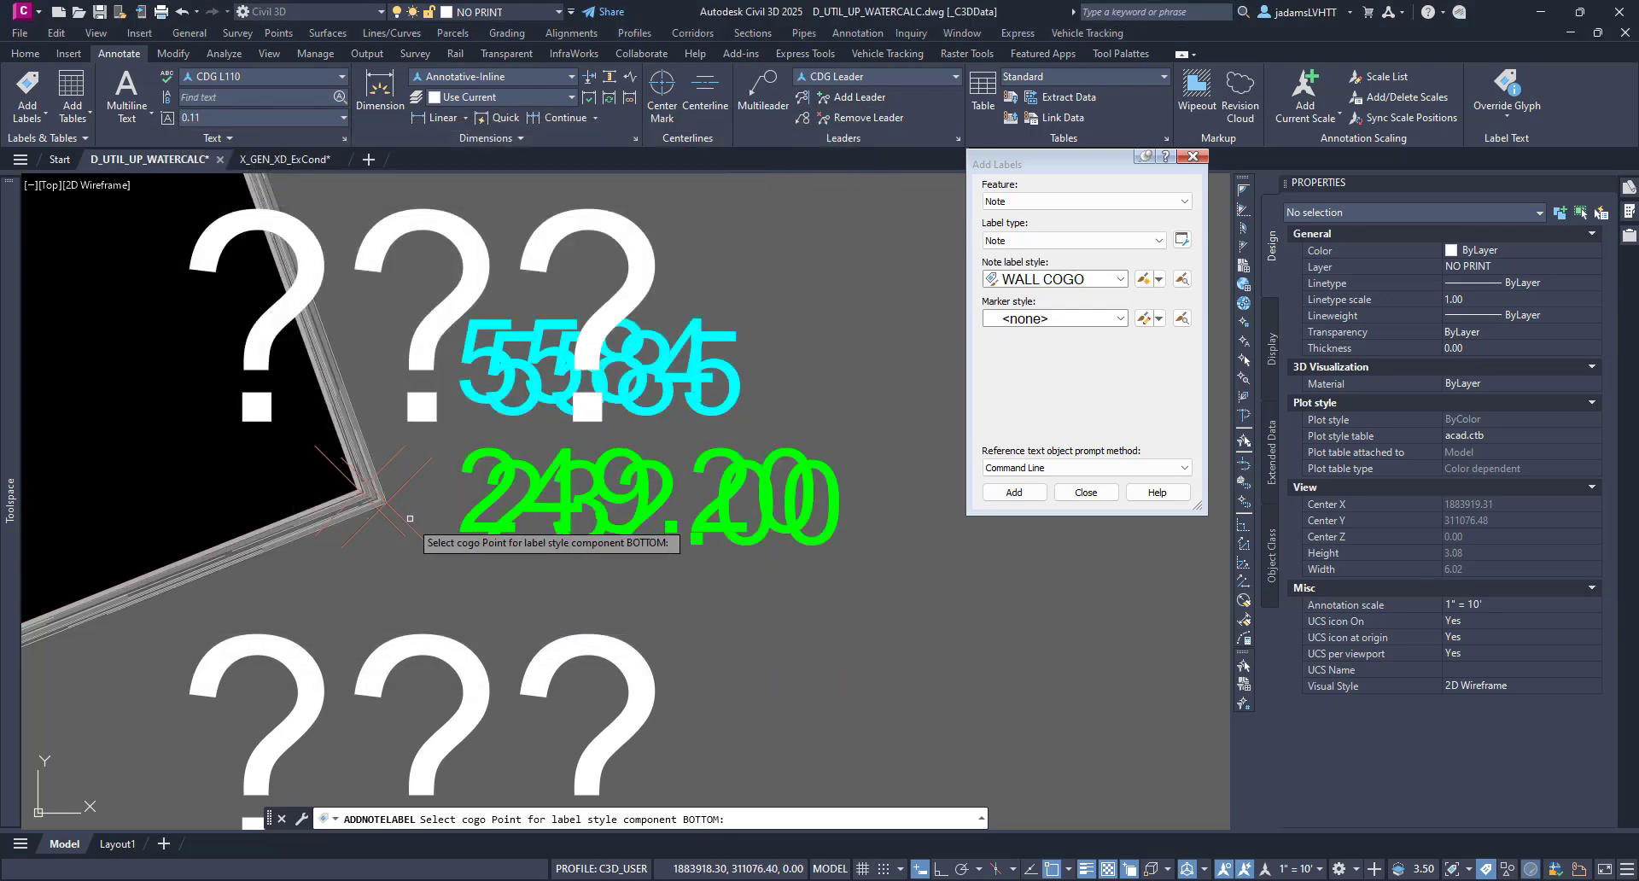
{"action": "left_click", "coordinate": [413, 529]}
{"action": "scroll", "coordinate": [467, 461], "scroll_direction": "down", "scroll_amount": 5}
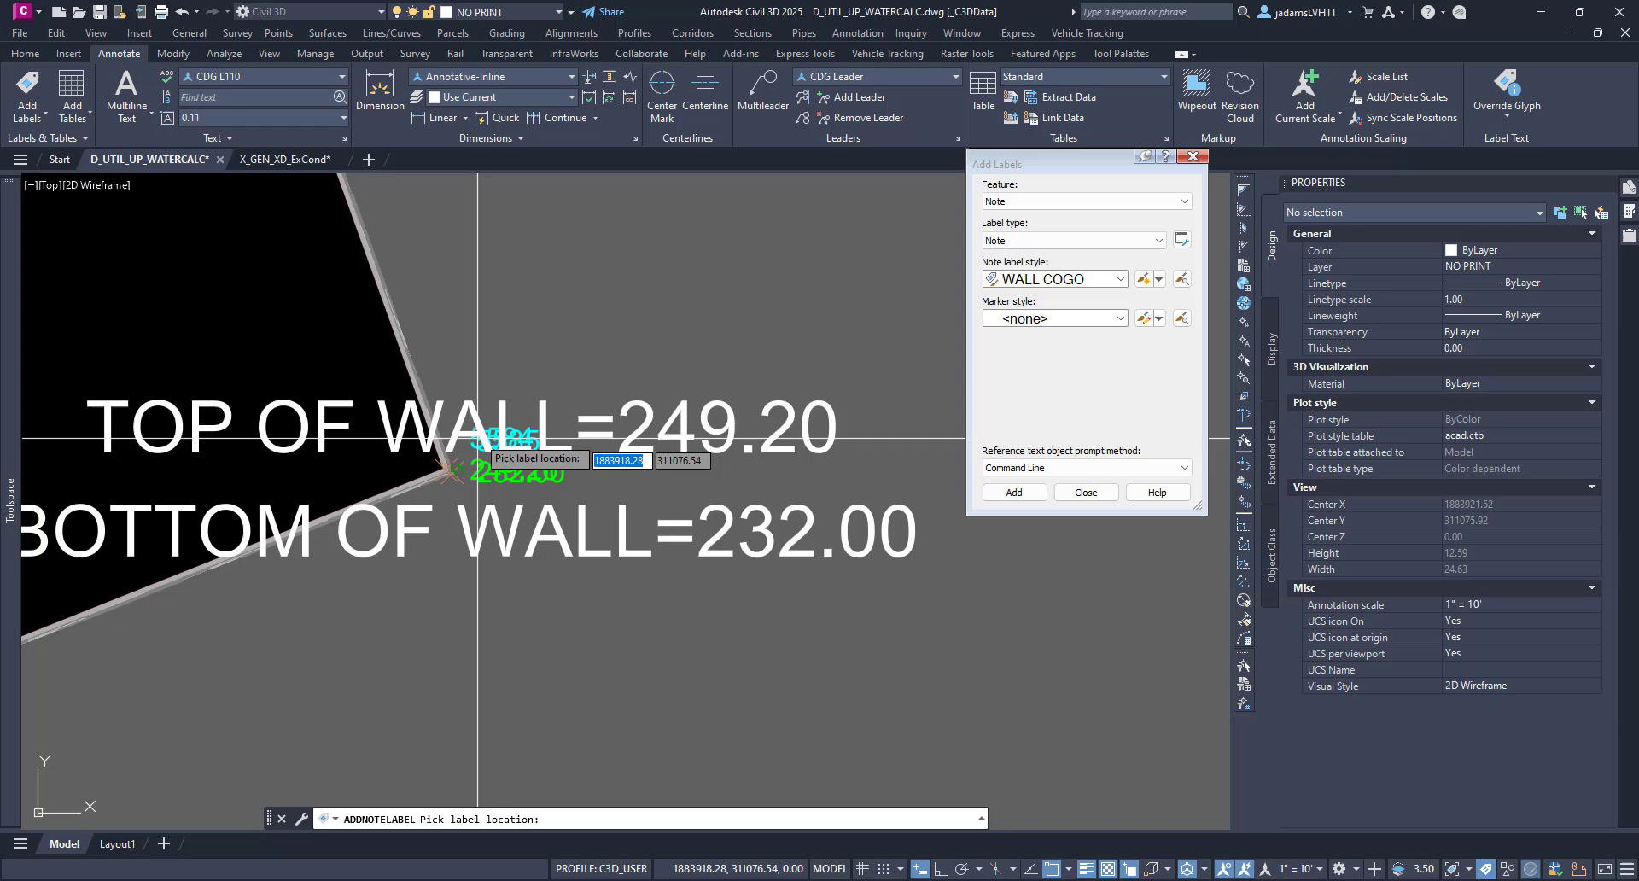
{"action": "scroll", "coordinate": [482, 349], "scroll_direction": "down", "scroll_amount": 2}
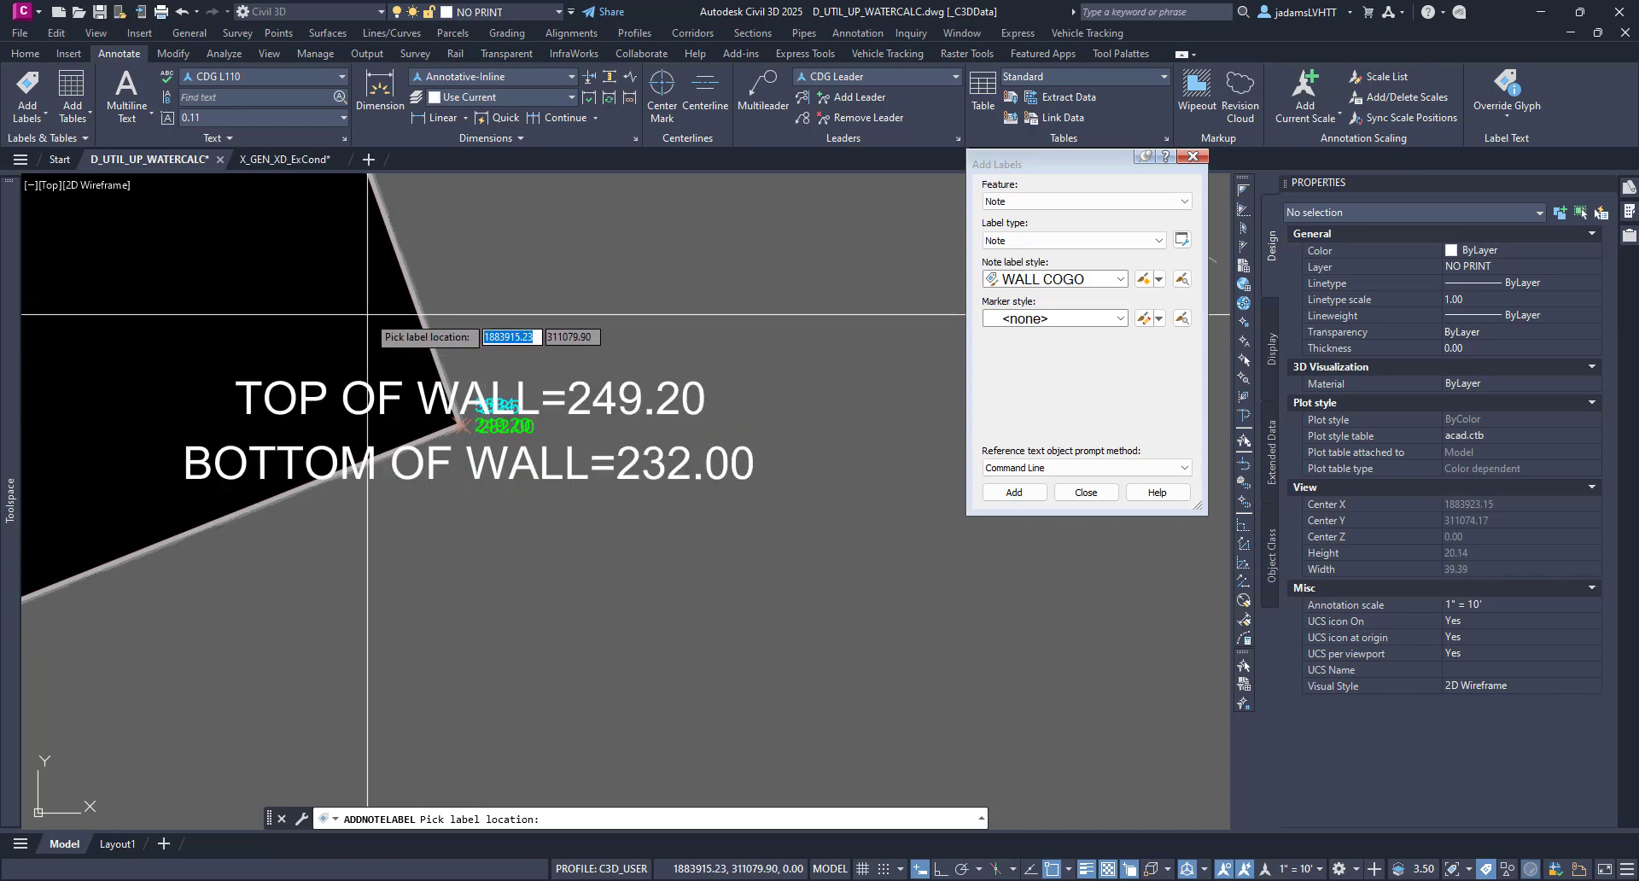
{"action": "key", "text": "Escape"}
- Move the new wall note label up above the wall corner
{"action": "left_click", "coordinate": [499, 388]}
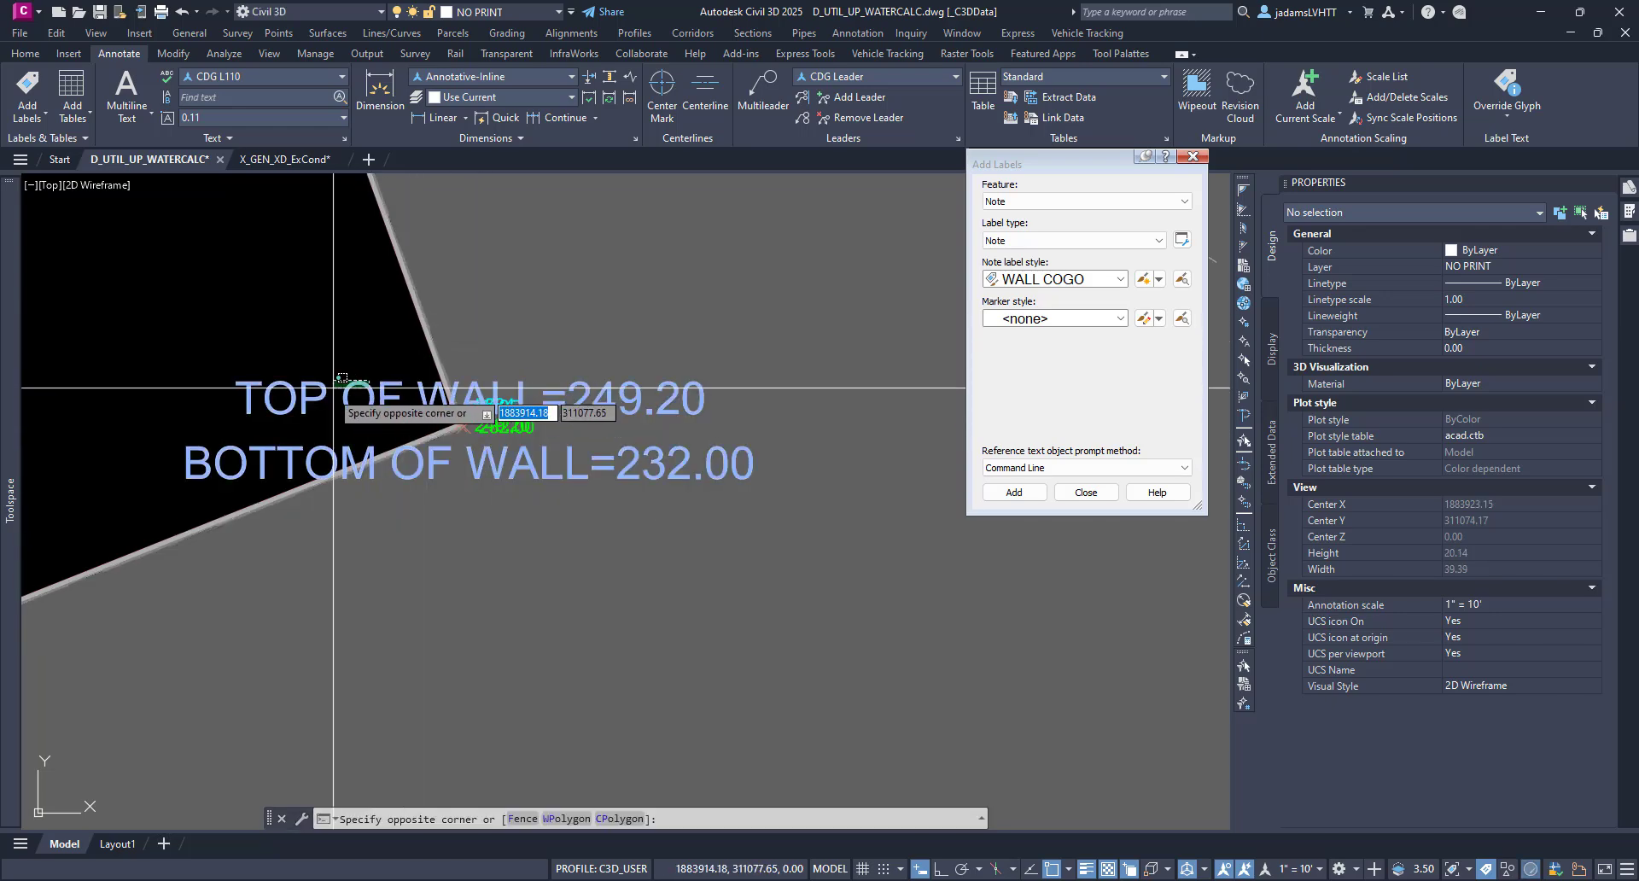
{"action": "left_click", "coordinate": [420, 407]}
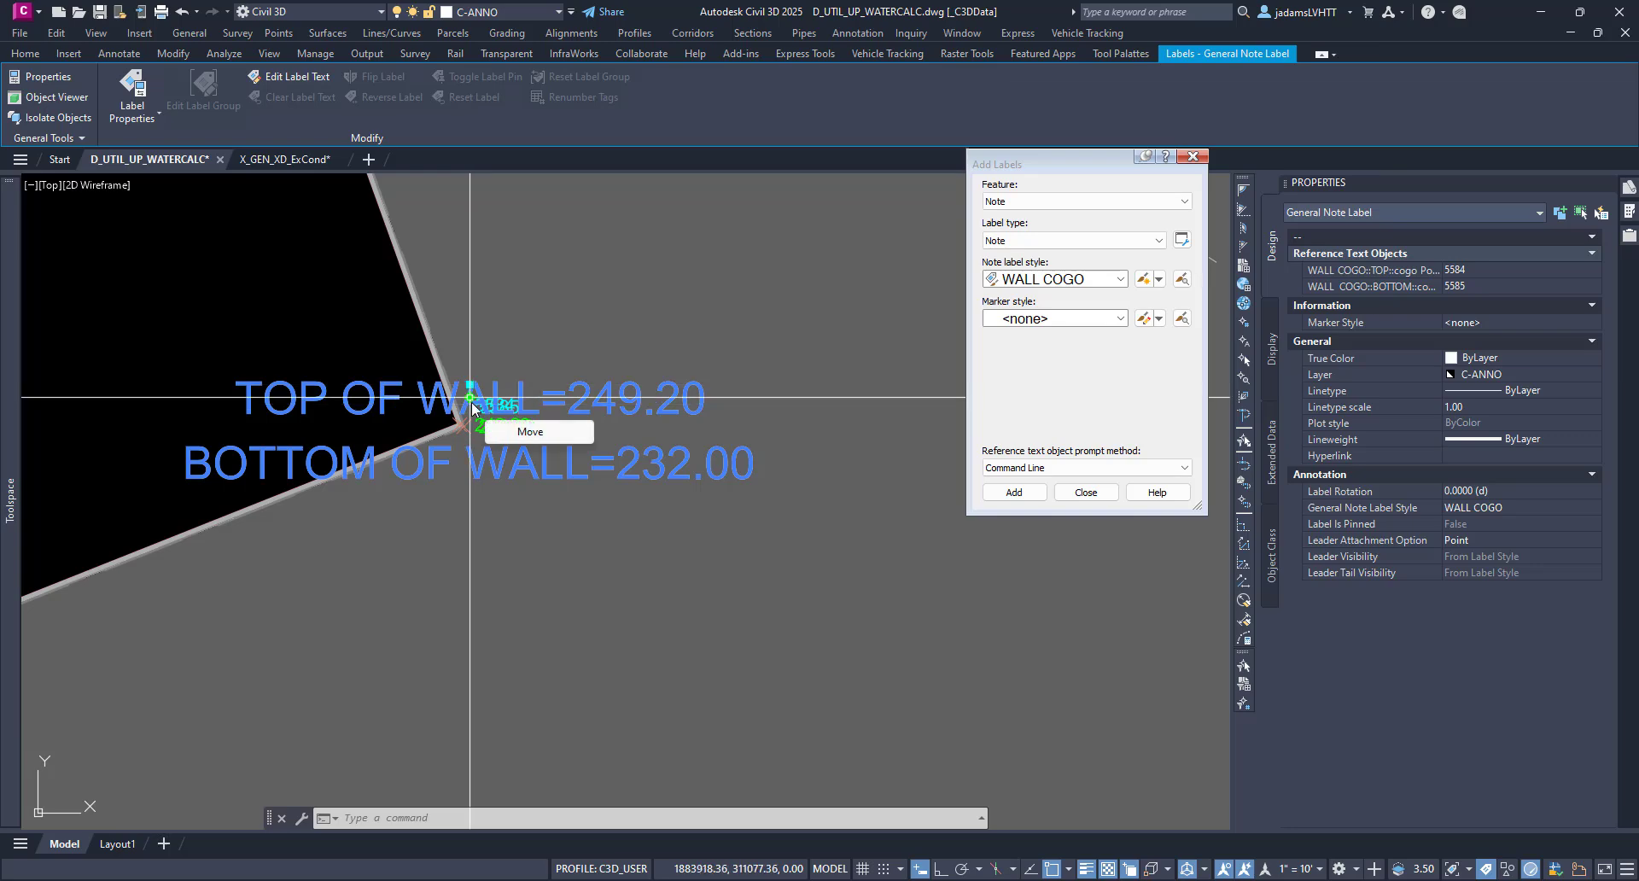
{"action": "left_click", "coordinate": [470, 397]}
{"action": "left_click", "coordinate": [681, 249]}
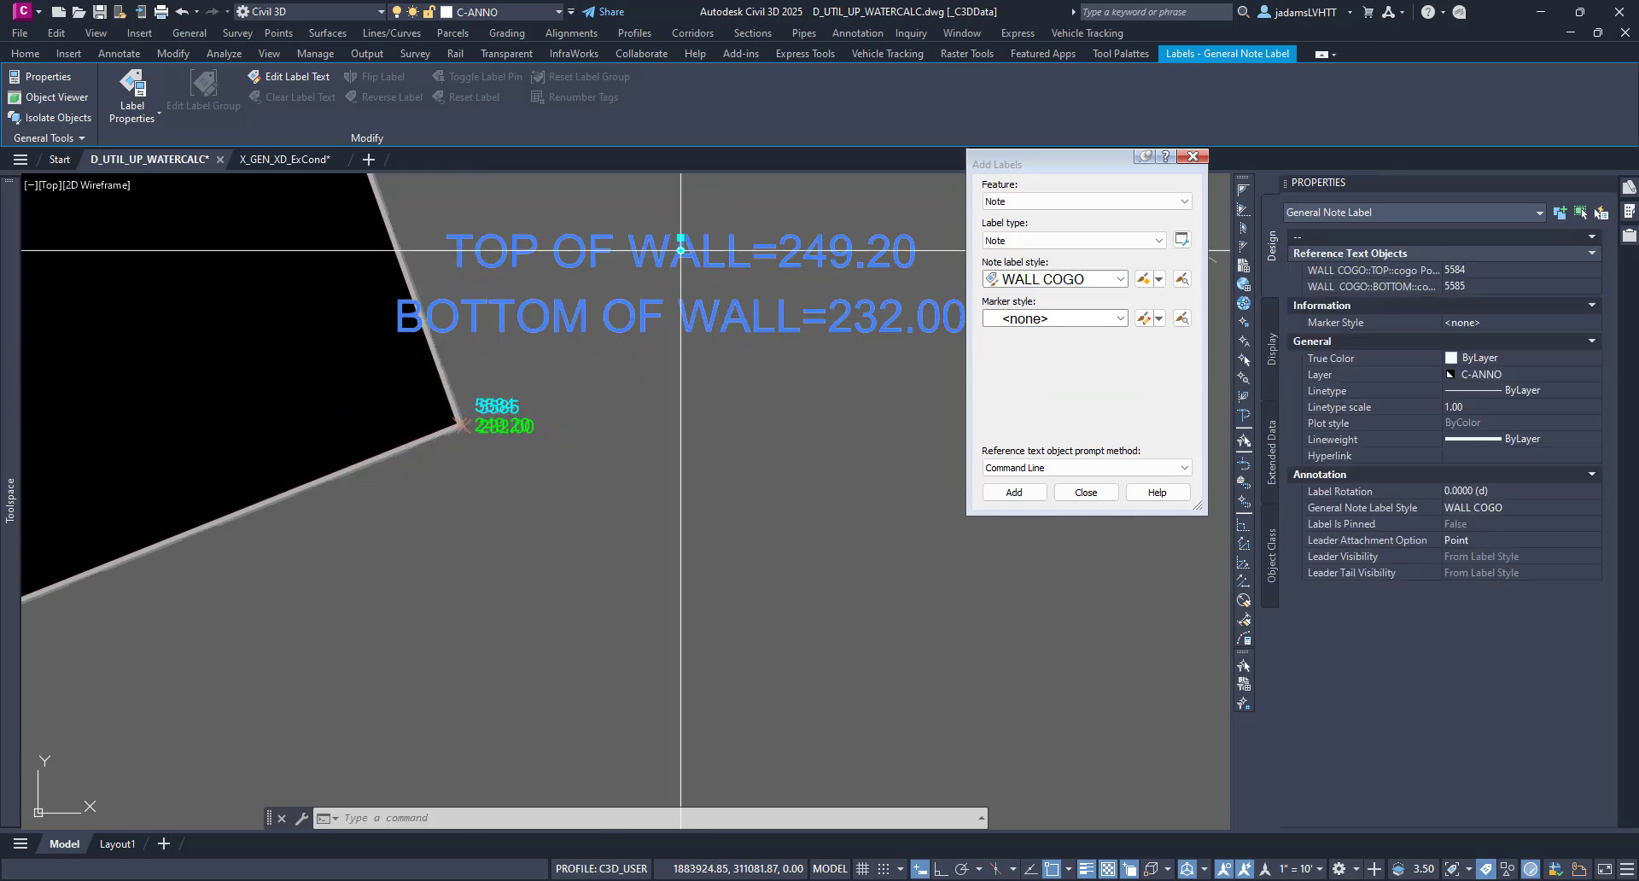
{"action": "key", "text": "Escape"}
{"action": "key", "text": "Escape"}
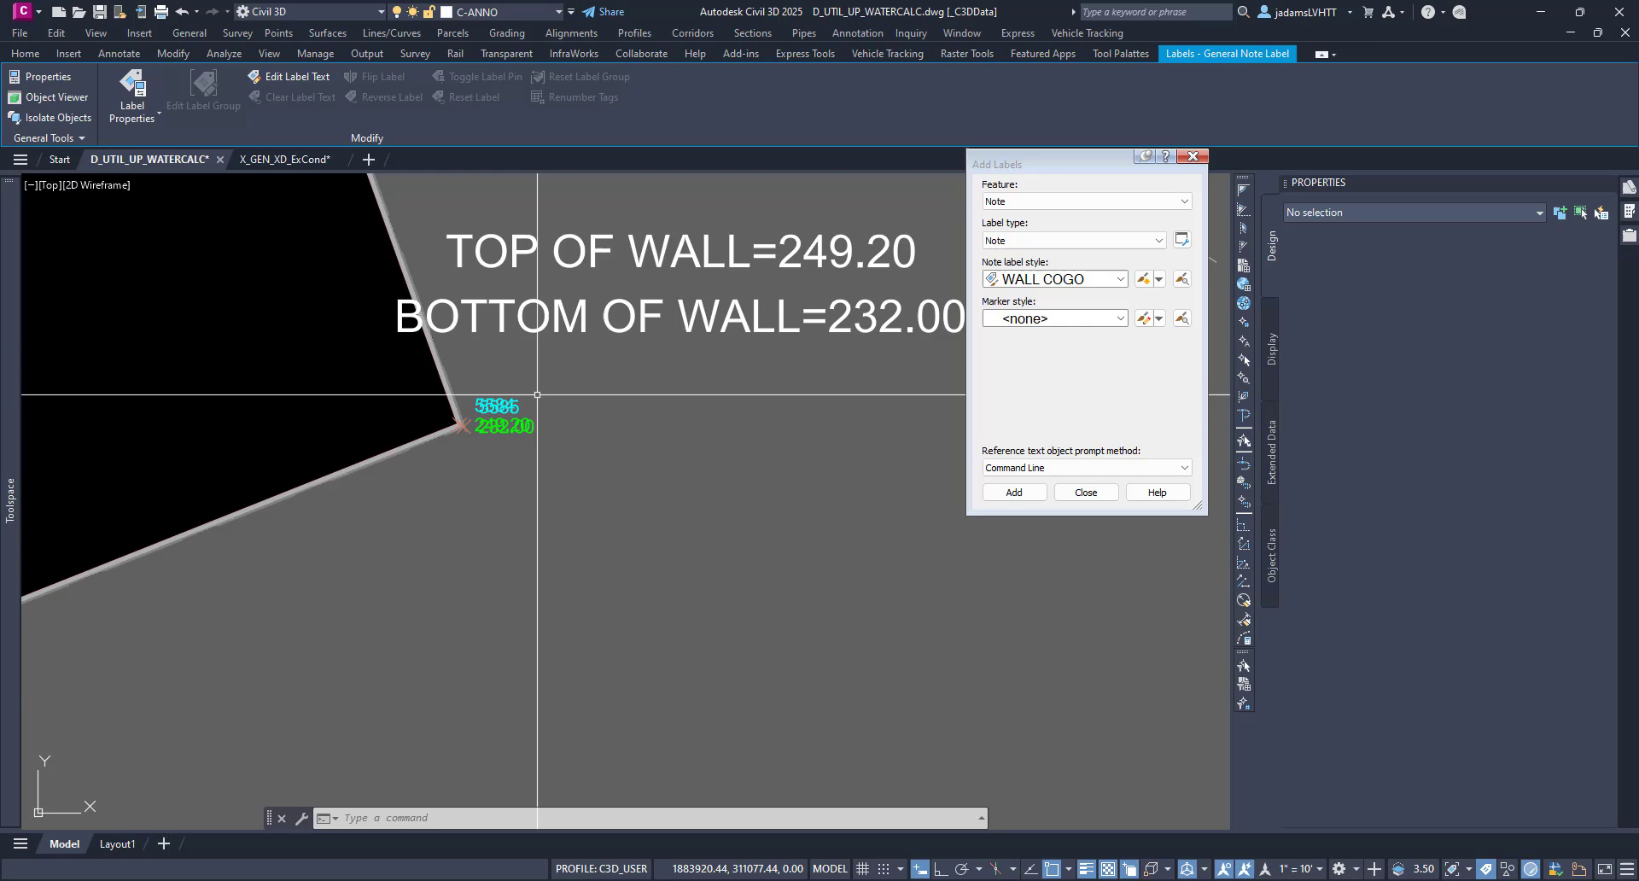
{"action": "scroll", "coordinate": [475, 400], "scroll_direction": "down", "scroll_amount": 1}
{"action": "scroll", "coordinate": [472, 384], "scroll_direction": "up", "scroll_amount": 1}
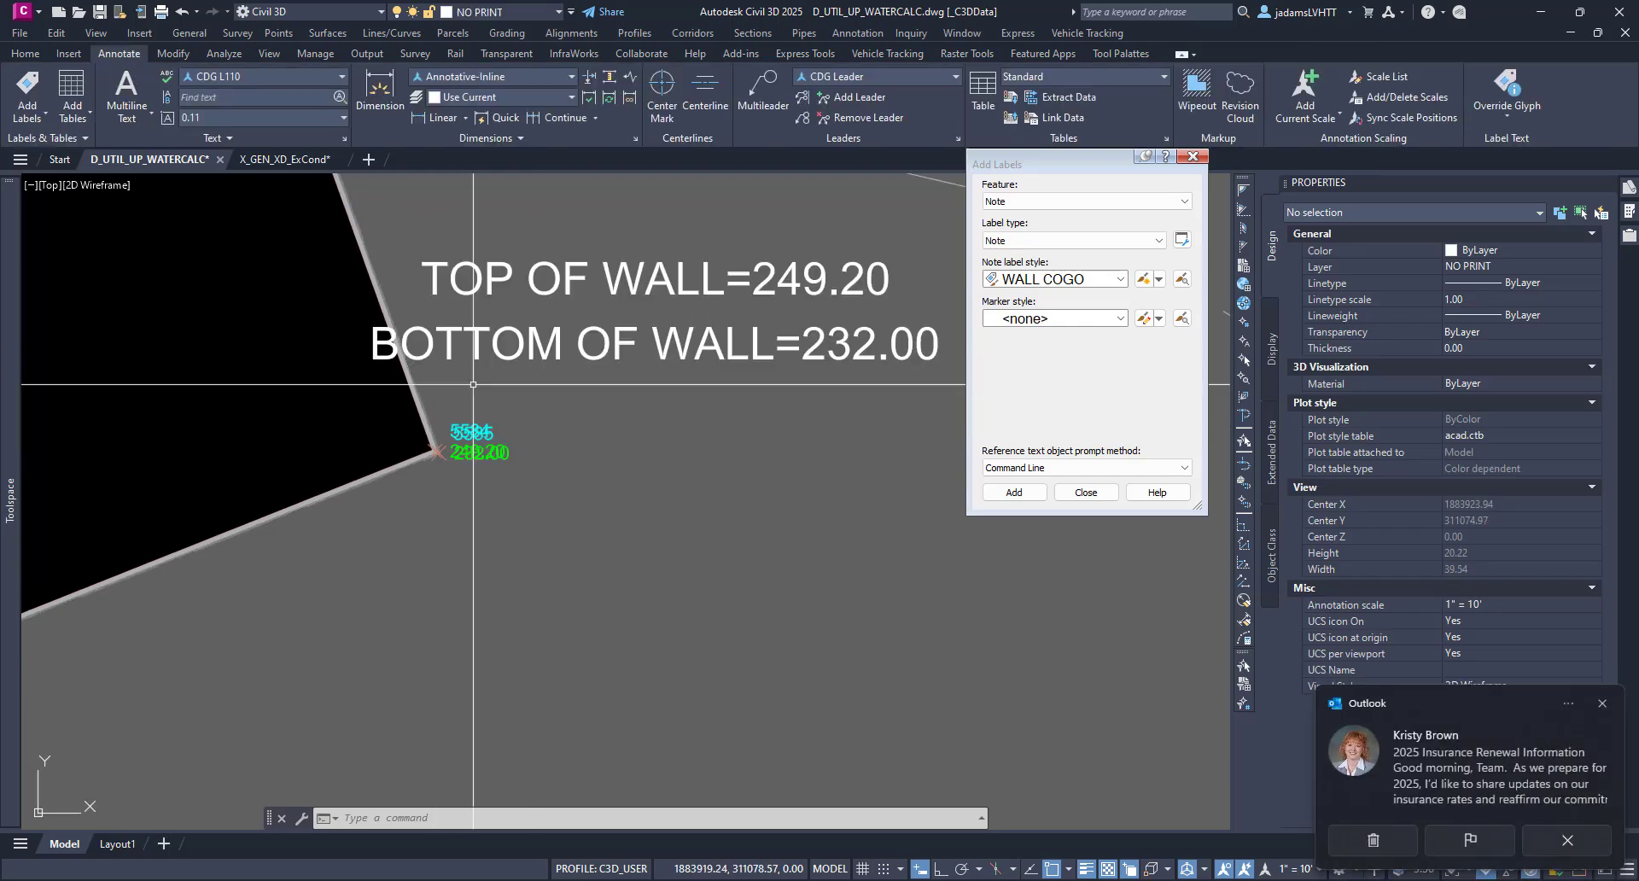